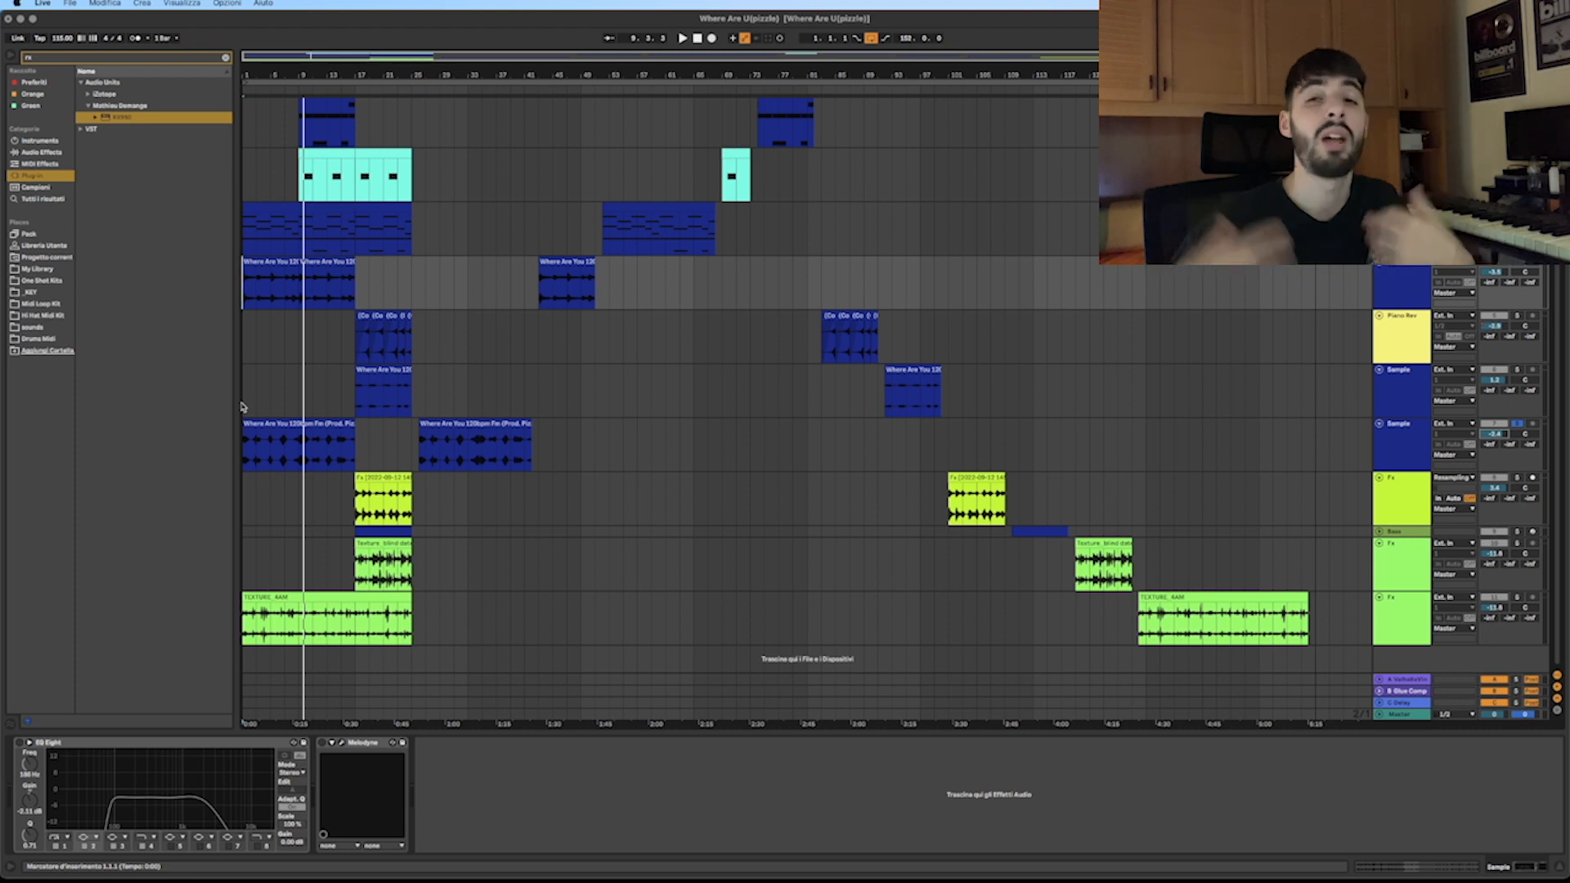
Place the insert marker at the start of the arrangement and enable the audio effect rack on the lower Sample track.
left_click(242, 406)
left_click(1402, 290)
left_click(1405, 436)
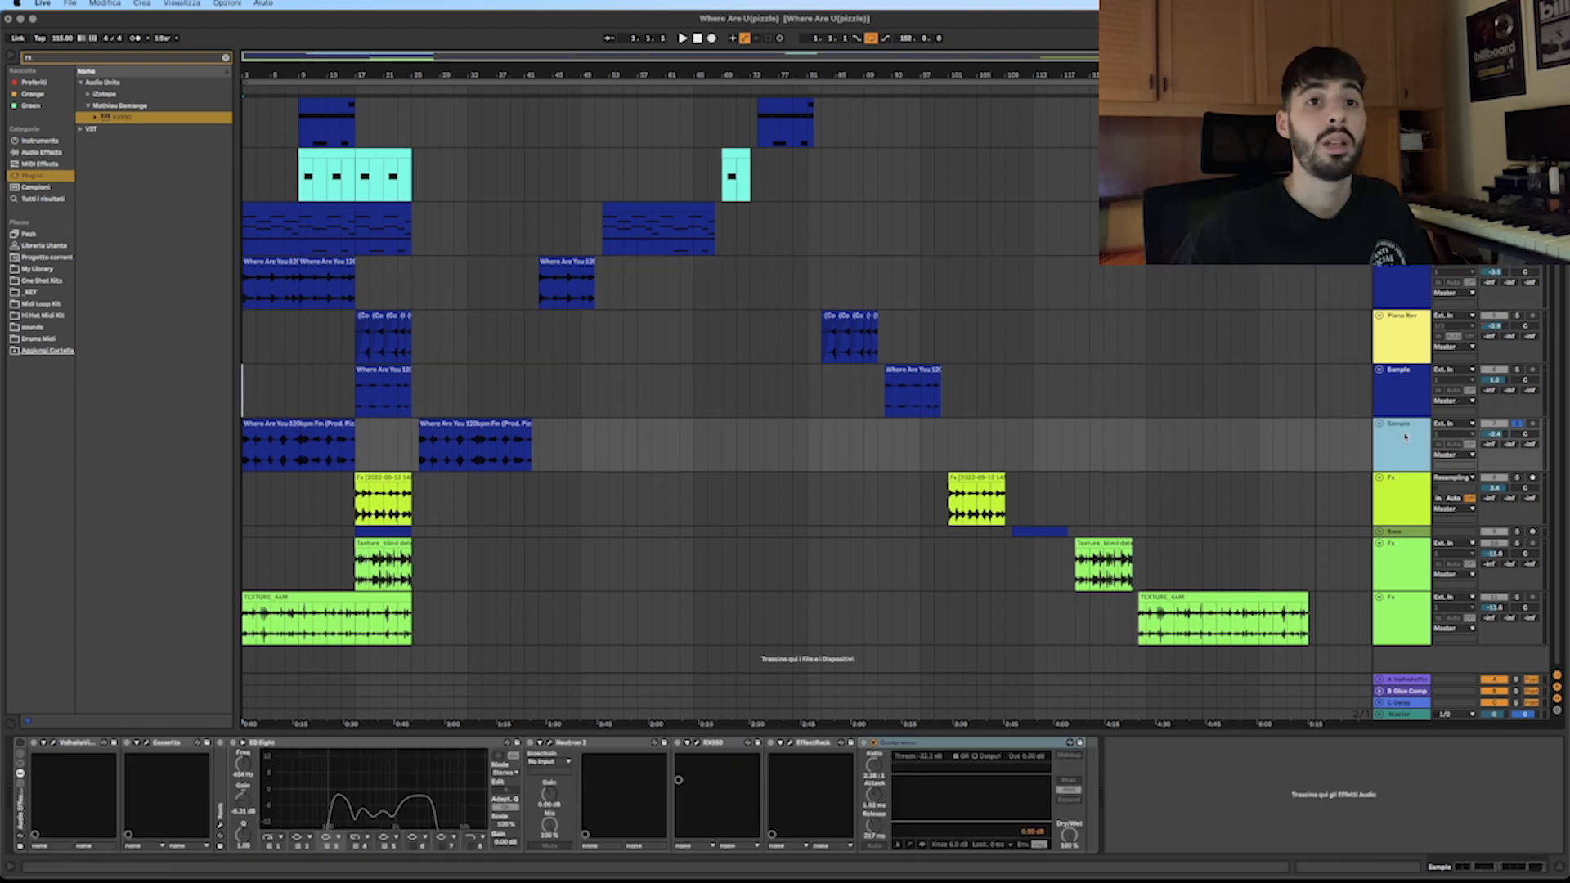
left_click(10, 759)
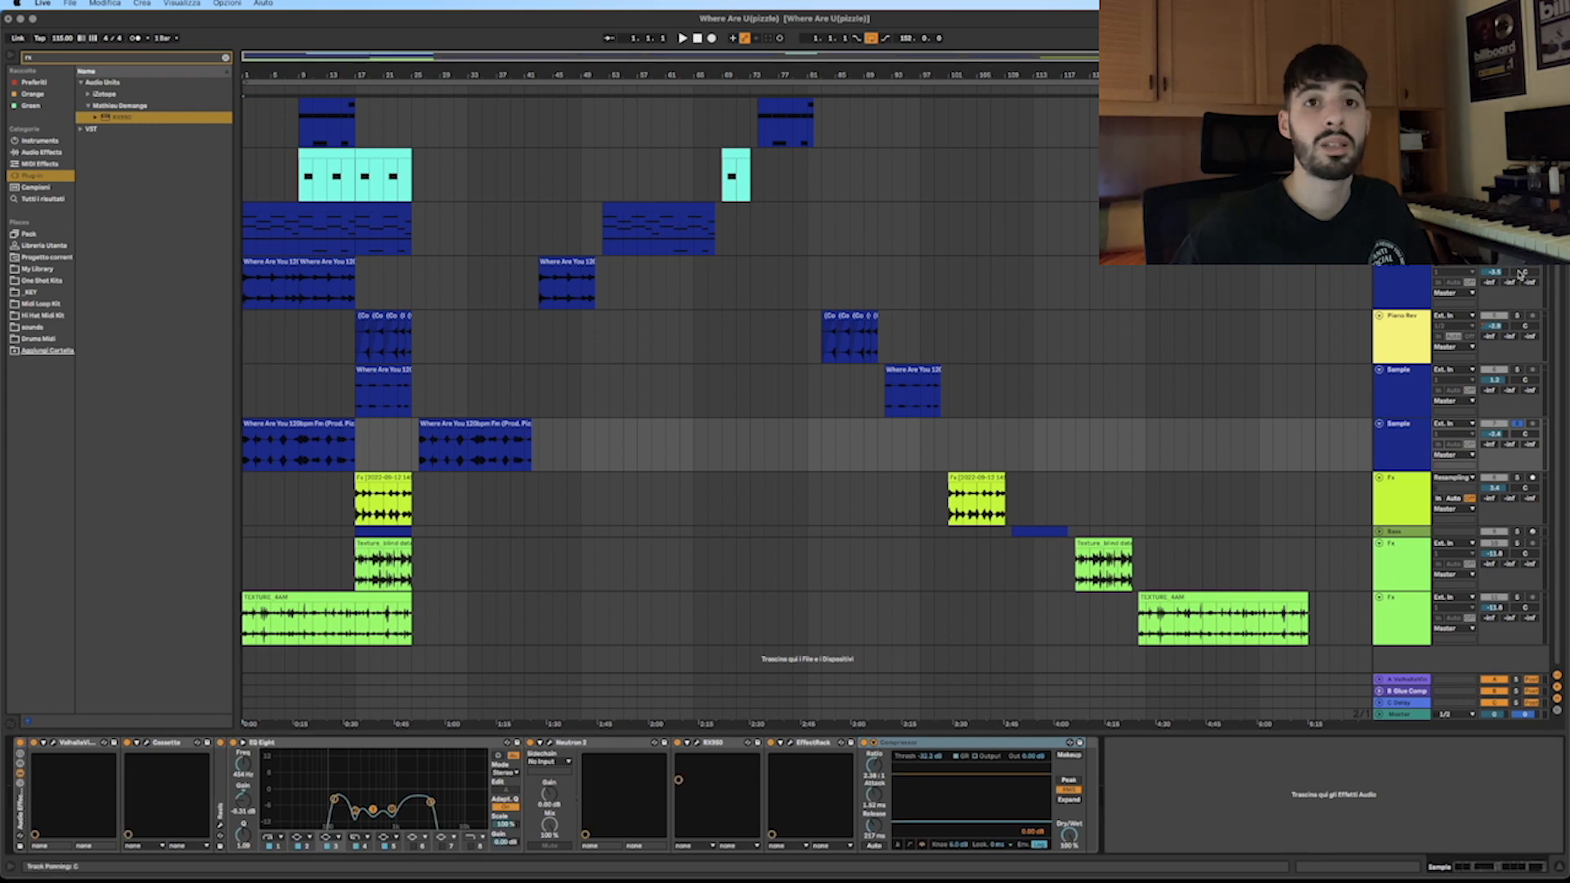
Play the arrangement from the start, and review the ValhallaVintageVerb settings on the lower Sample track.
left_click(1401, 280)
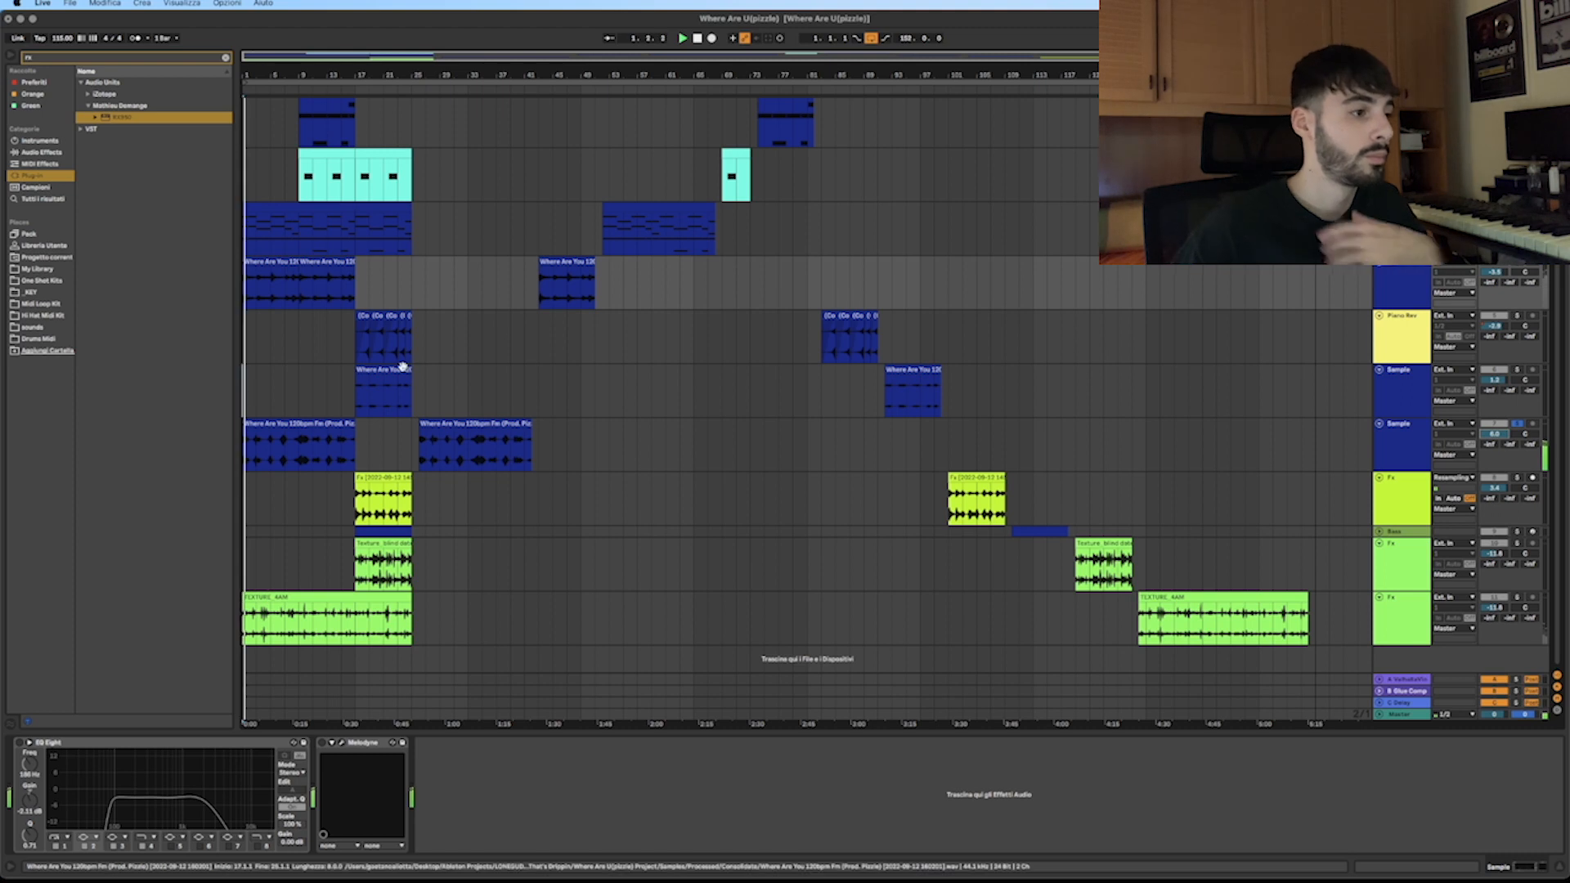
left_click(1347, 454)
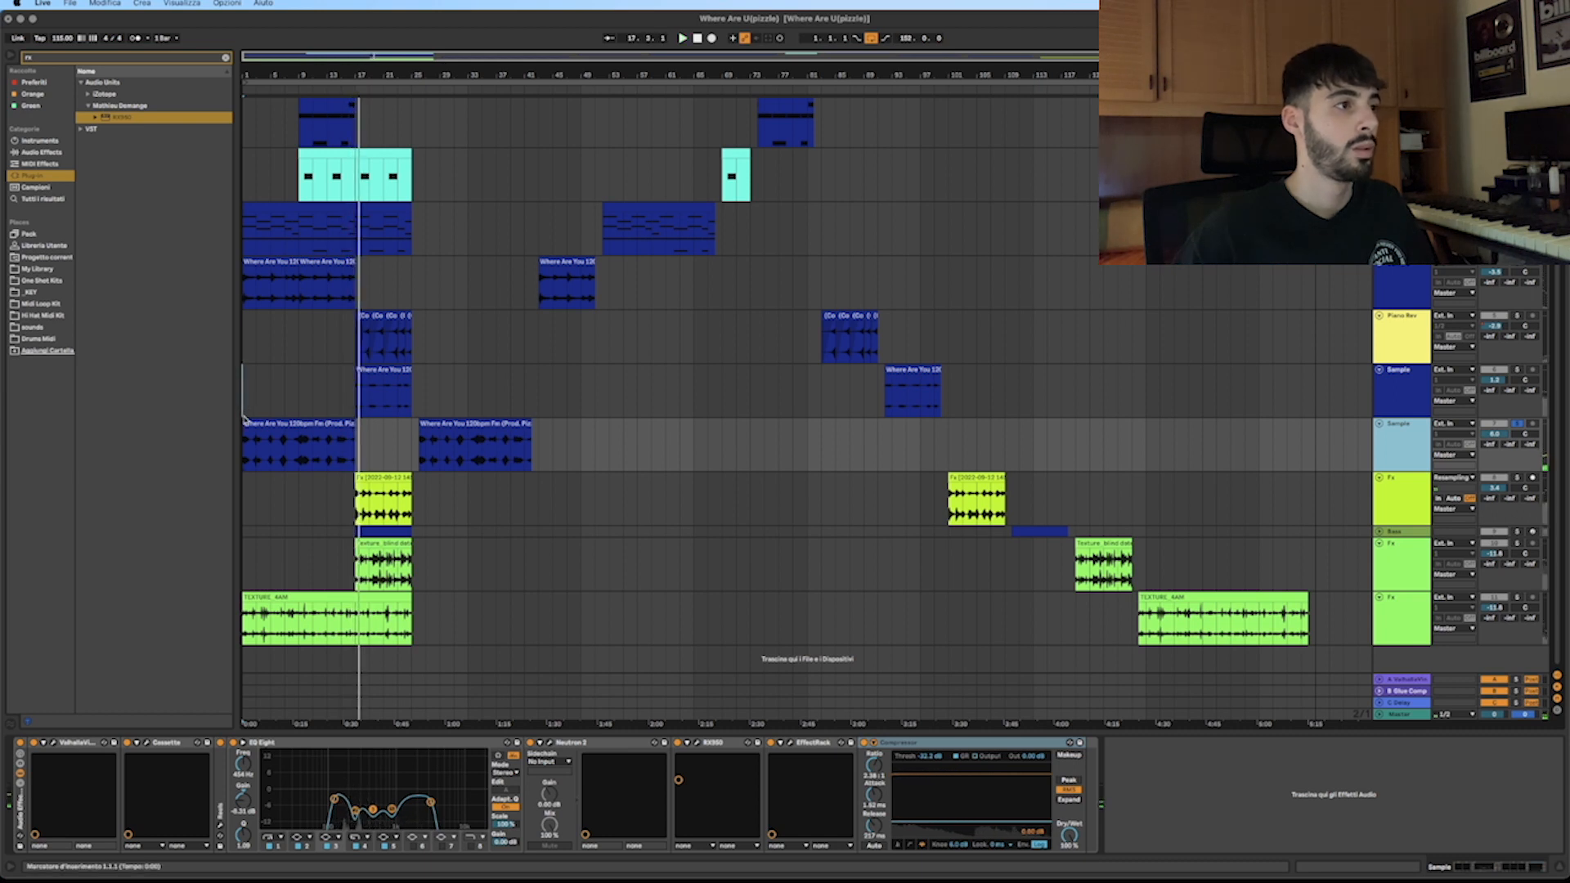
left_click(252, 424)
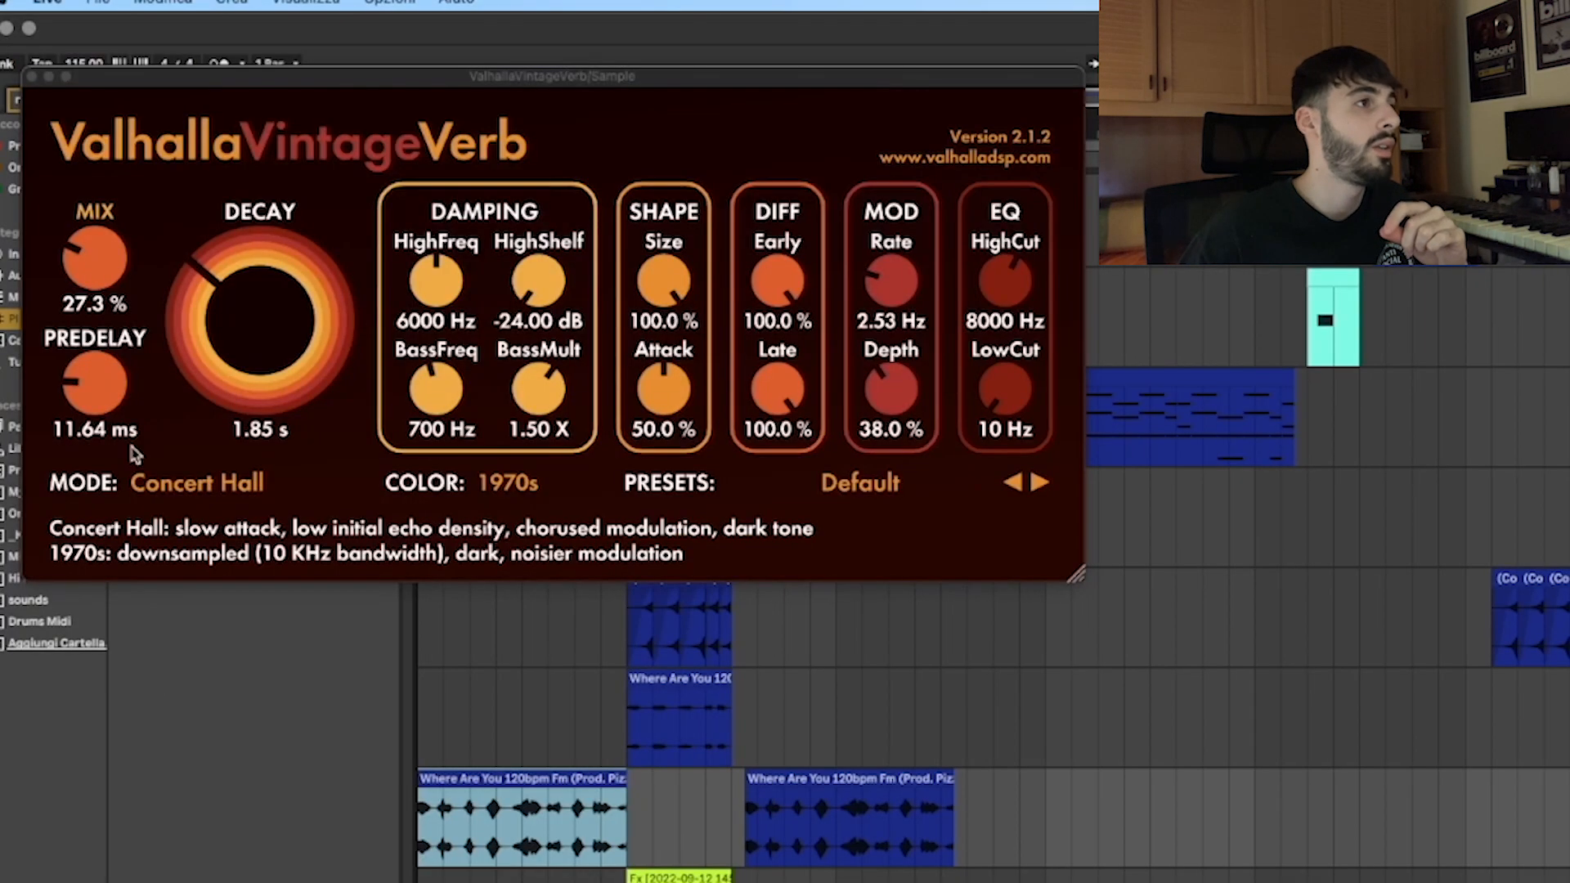
left_click(31, 76)
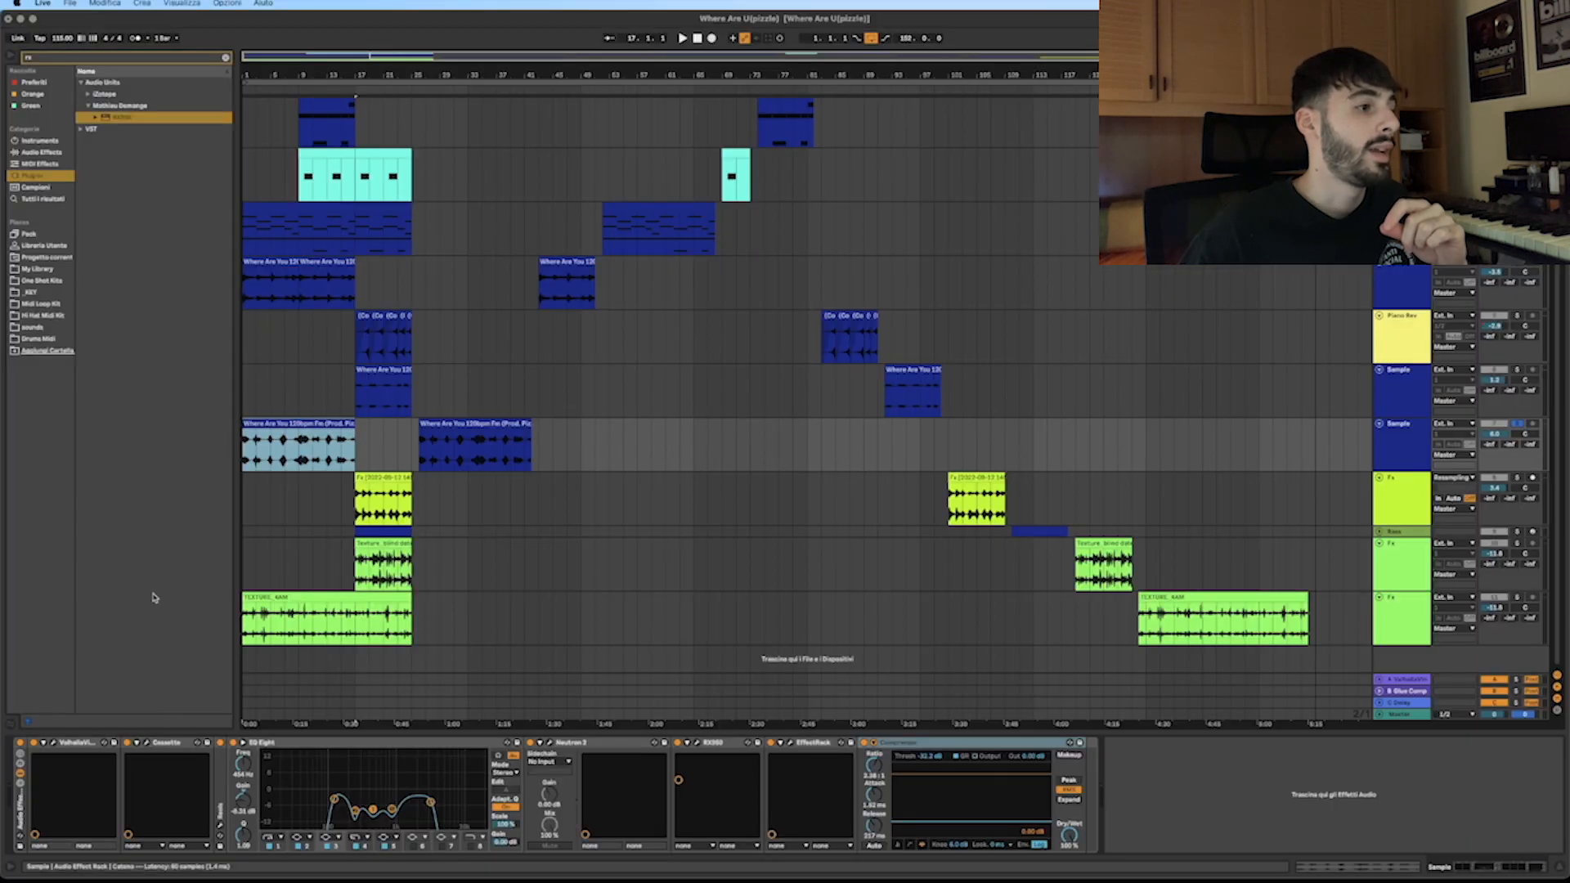
Open the Cassette plugin on the Sample track and examine its preset, tape type, noise and artifacts settings.
left_click(146, 742)
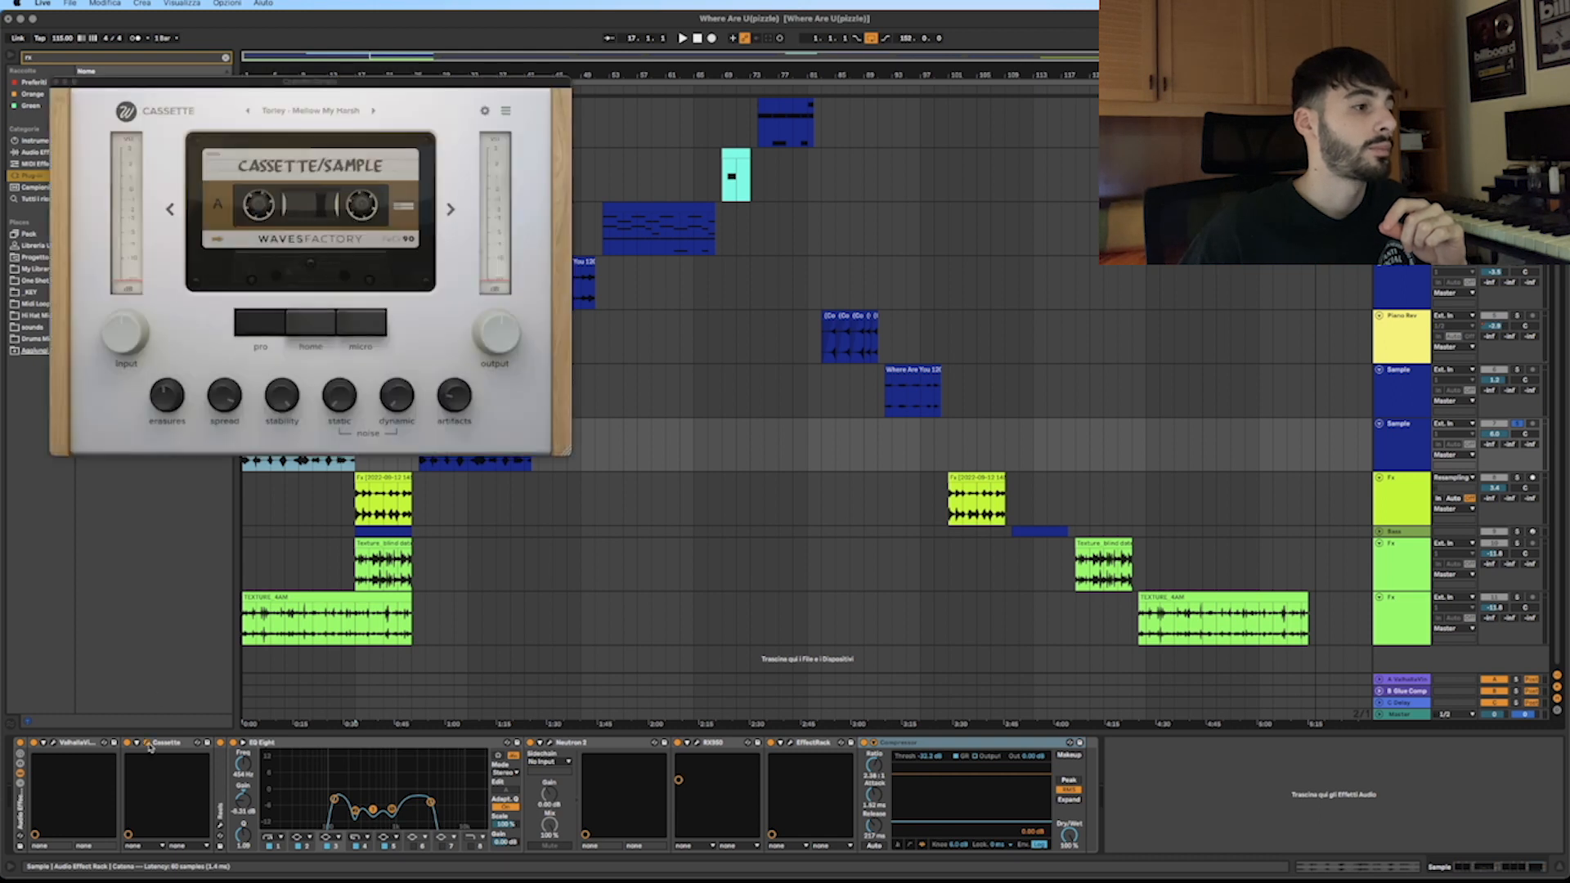
left_click_drag(195, 82, 371, 119)
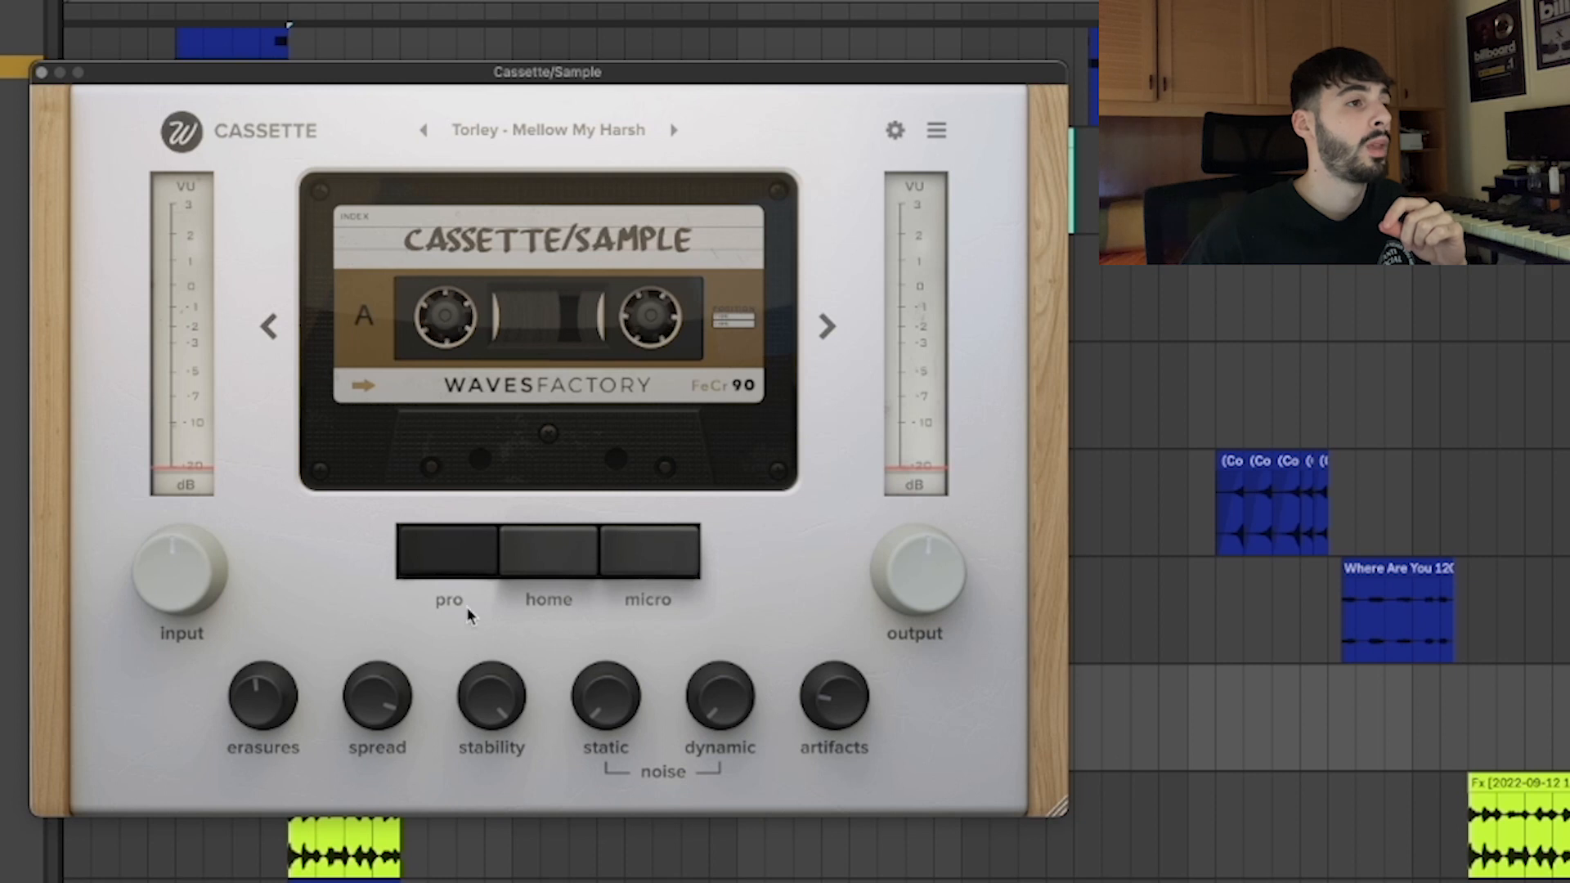
mouse_move(822, 736)
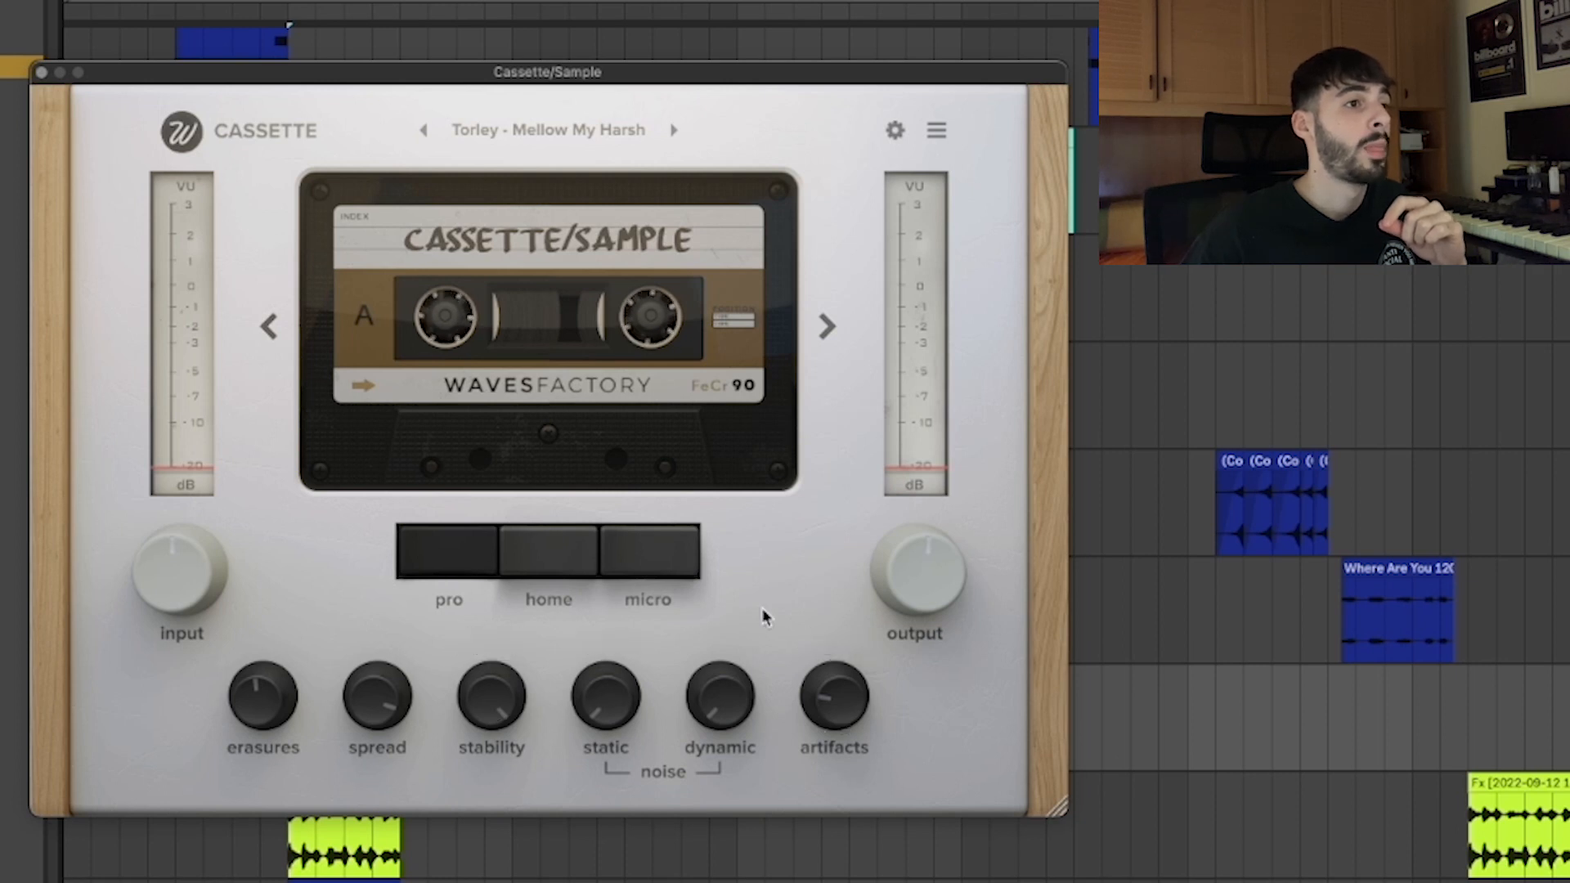
mouse_move(810, 674)
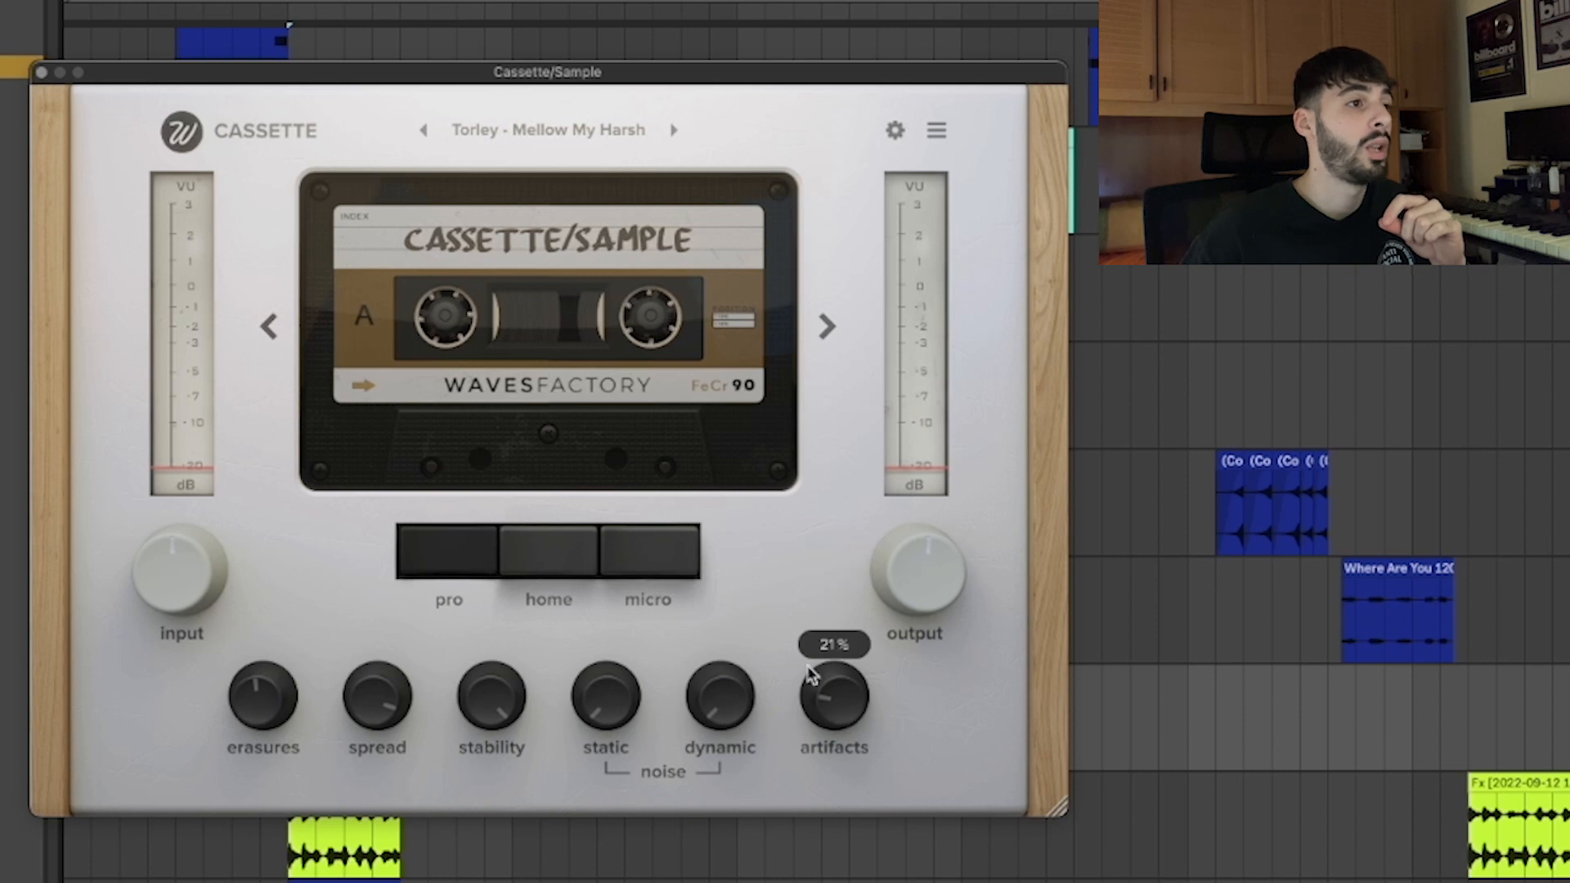
left_click(41, 74)
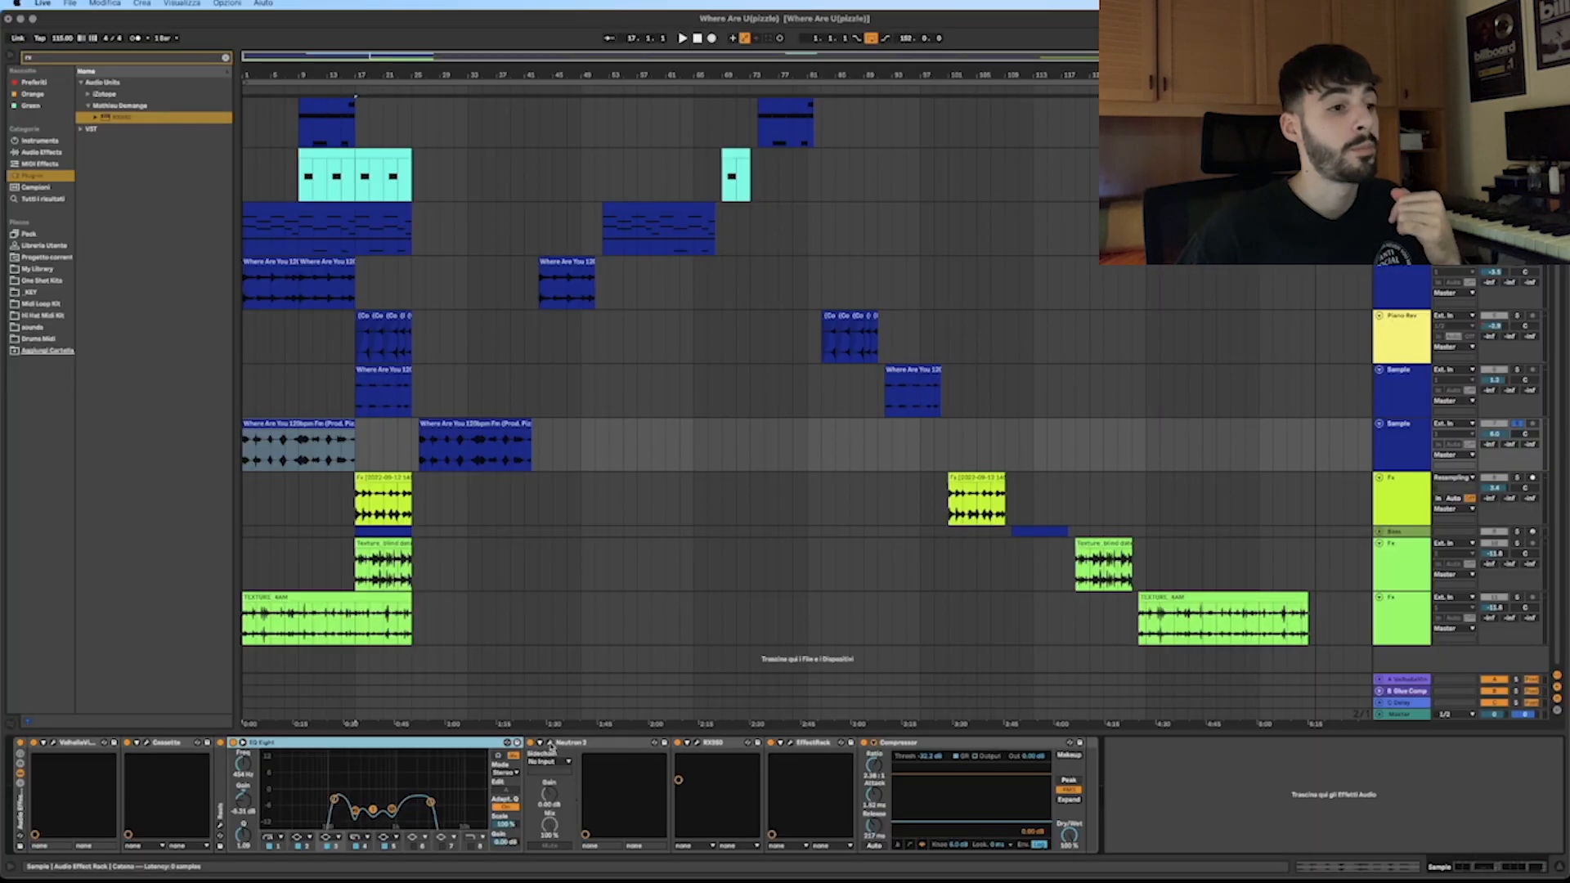
Open Neutron 3 on the Sample track, browse the Vocals presets in its Preset Manager and review its equalizer.
left_click(551, 743)
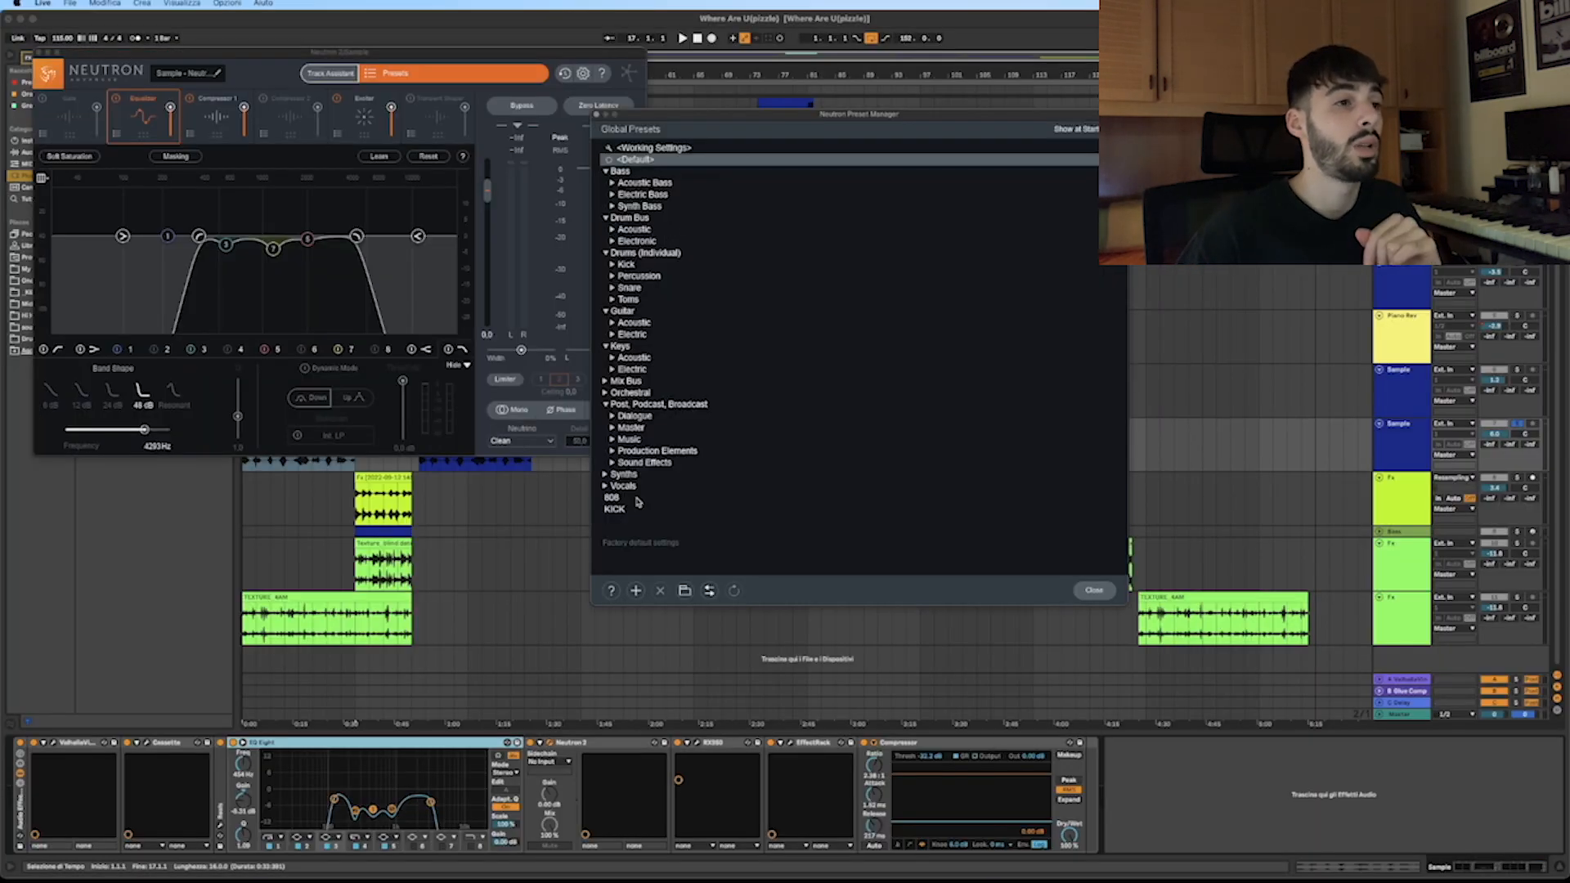
left_click(604, 485)
scroll(625, 490, "down", 10)
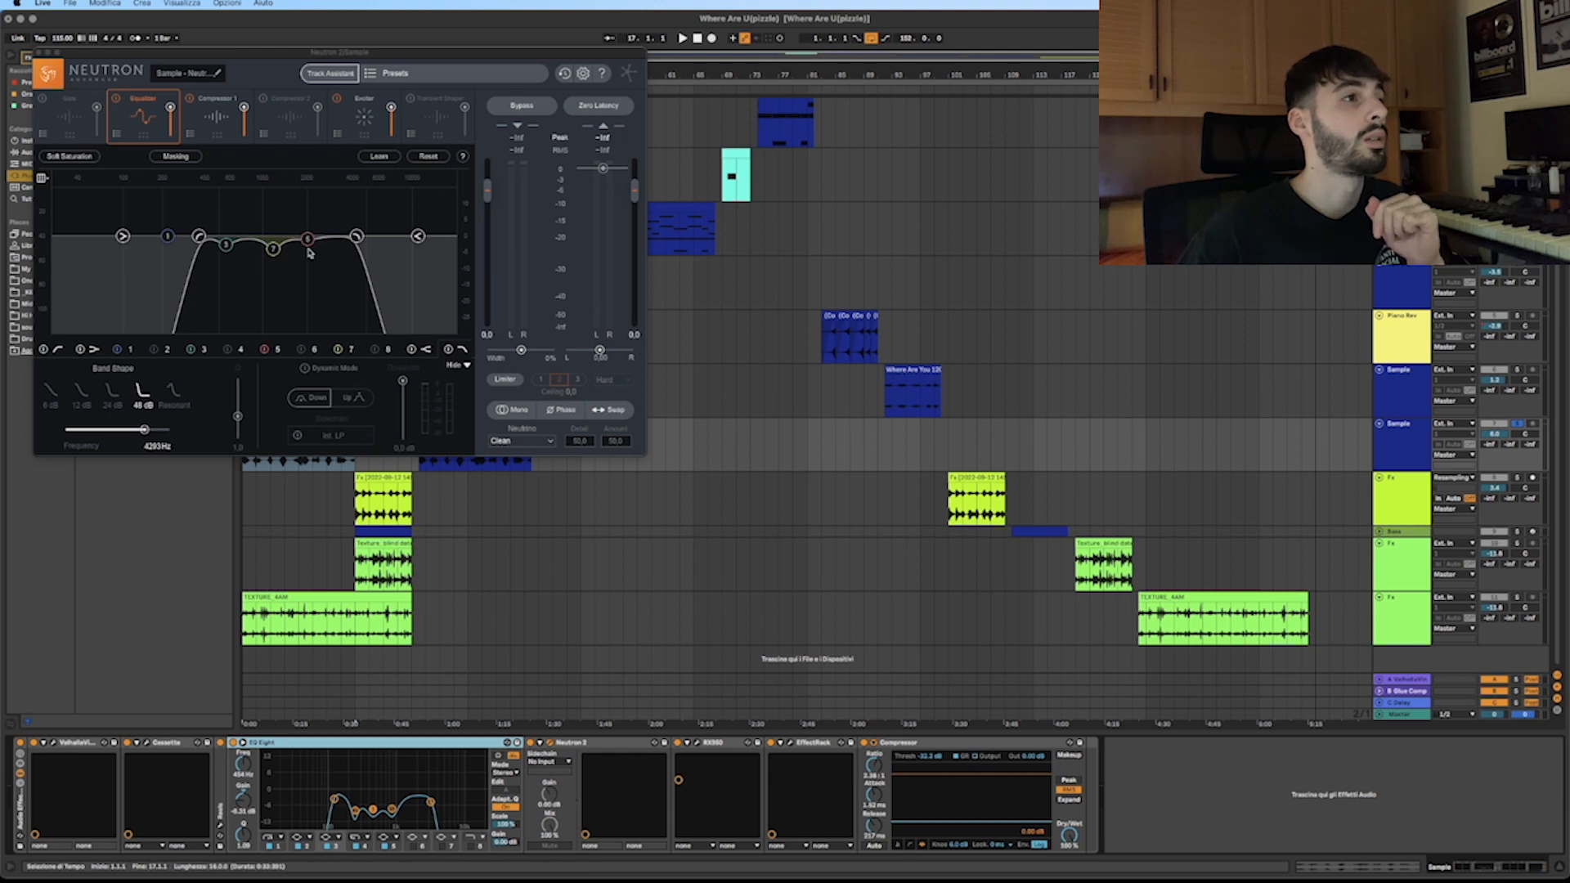
left_click(38, 52)
Open RX950 on the Sample track and examine its output level, filter, audio bandwidth and input gain controls.
left_click(603, 743)
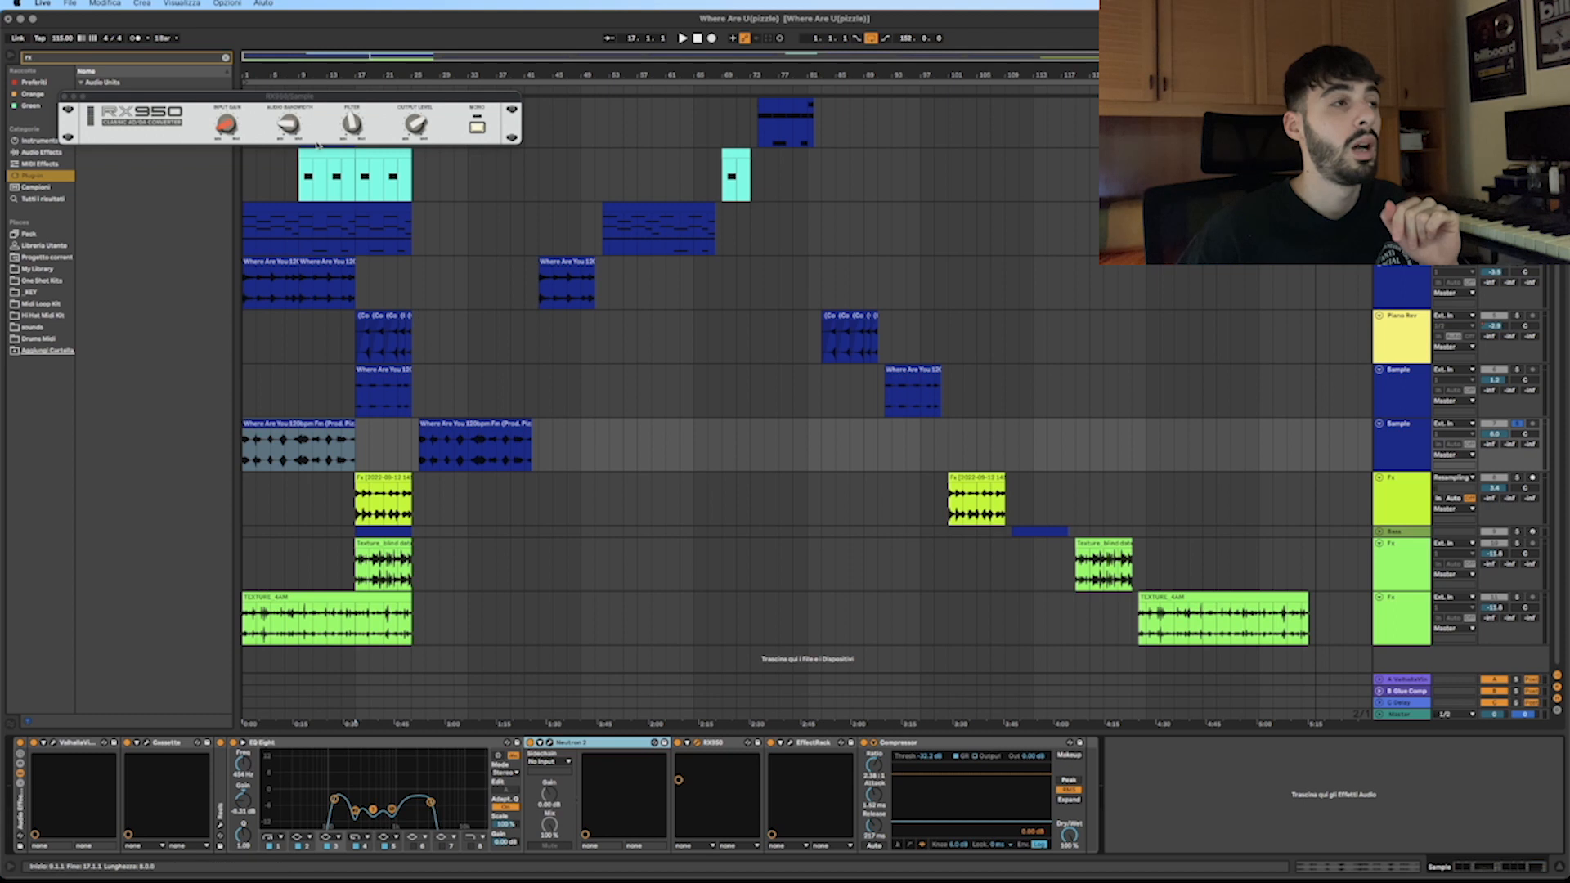
left_click_drag(275, 98, 620, 377)
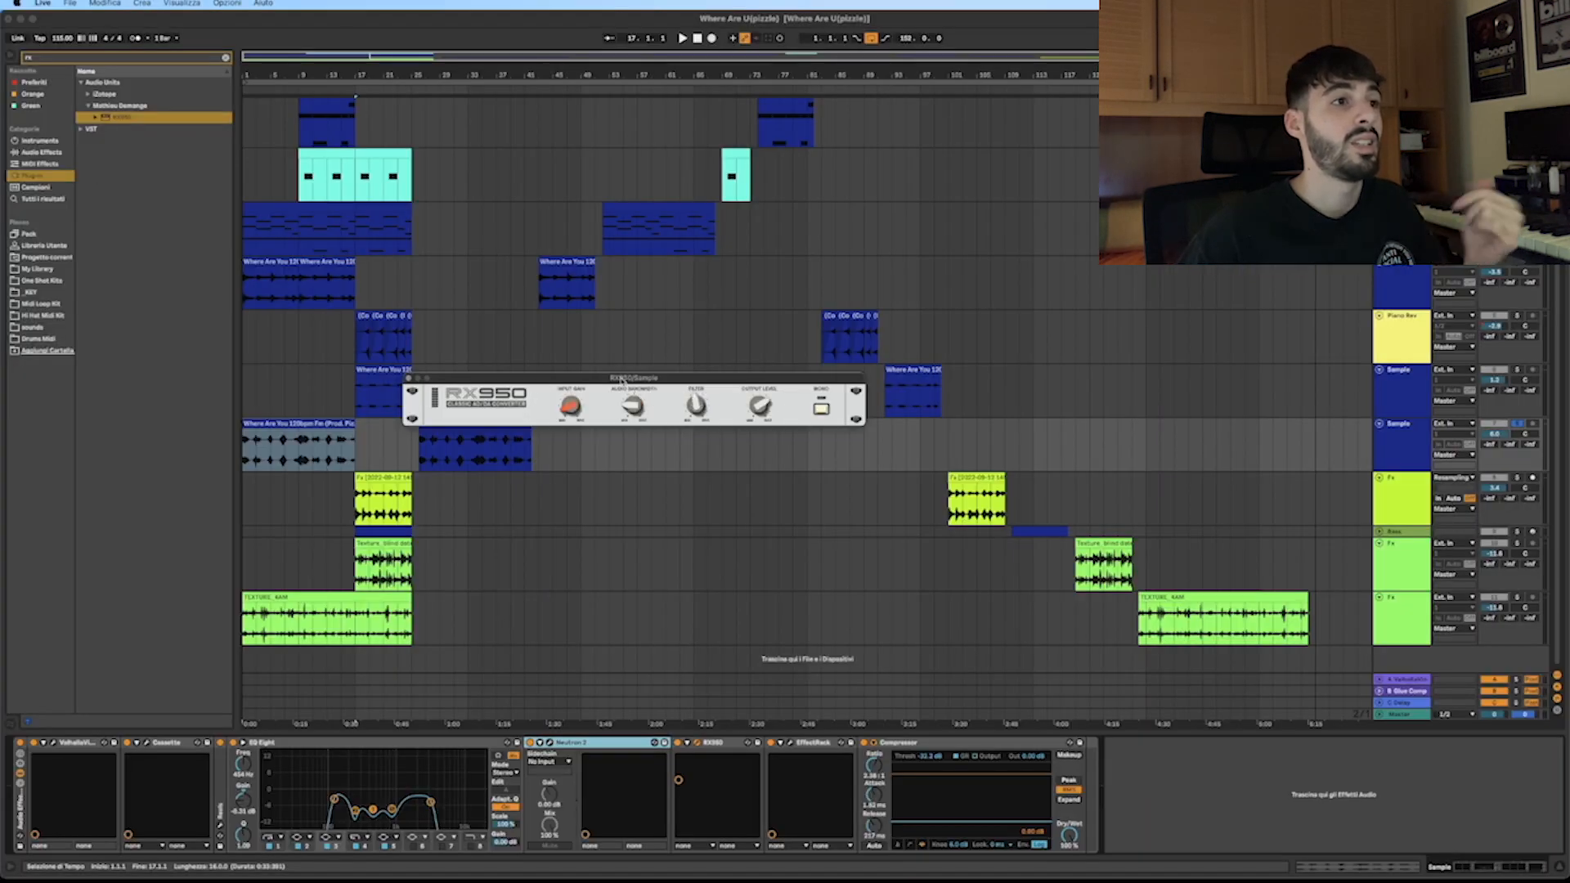
left_click_drag(622, 379, 708, 400)
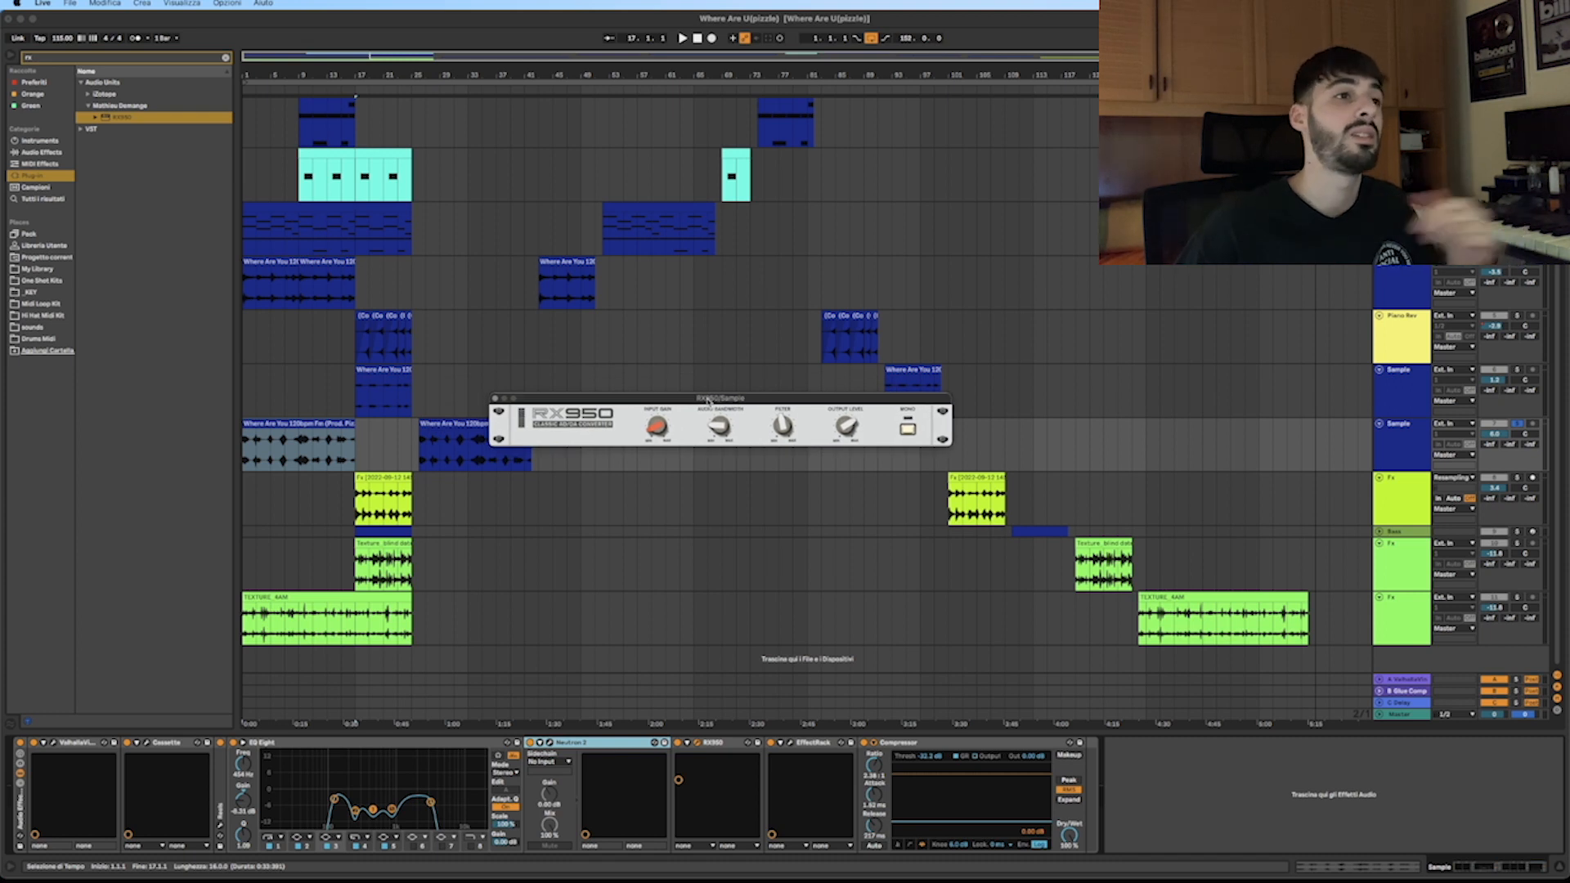
left_click_drag(708, 400, 730, 402)
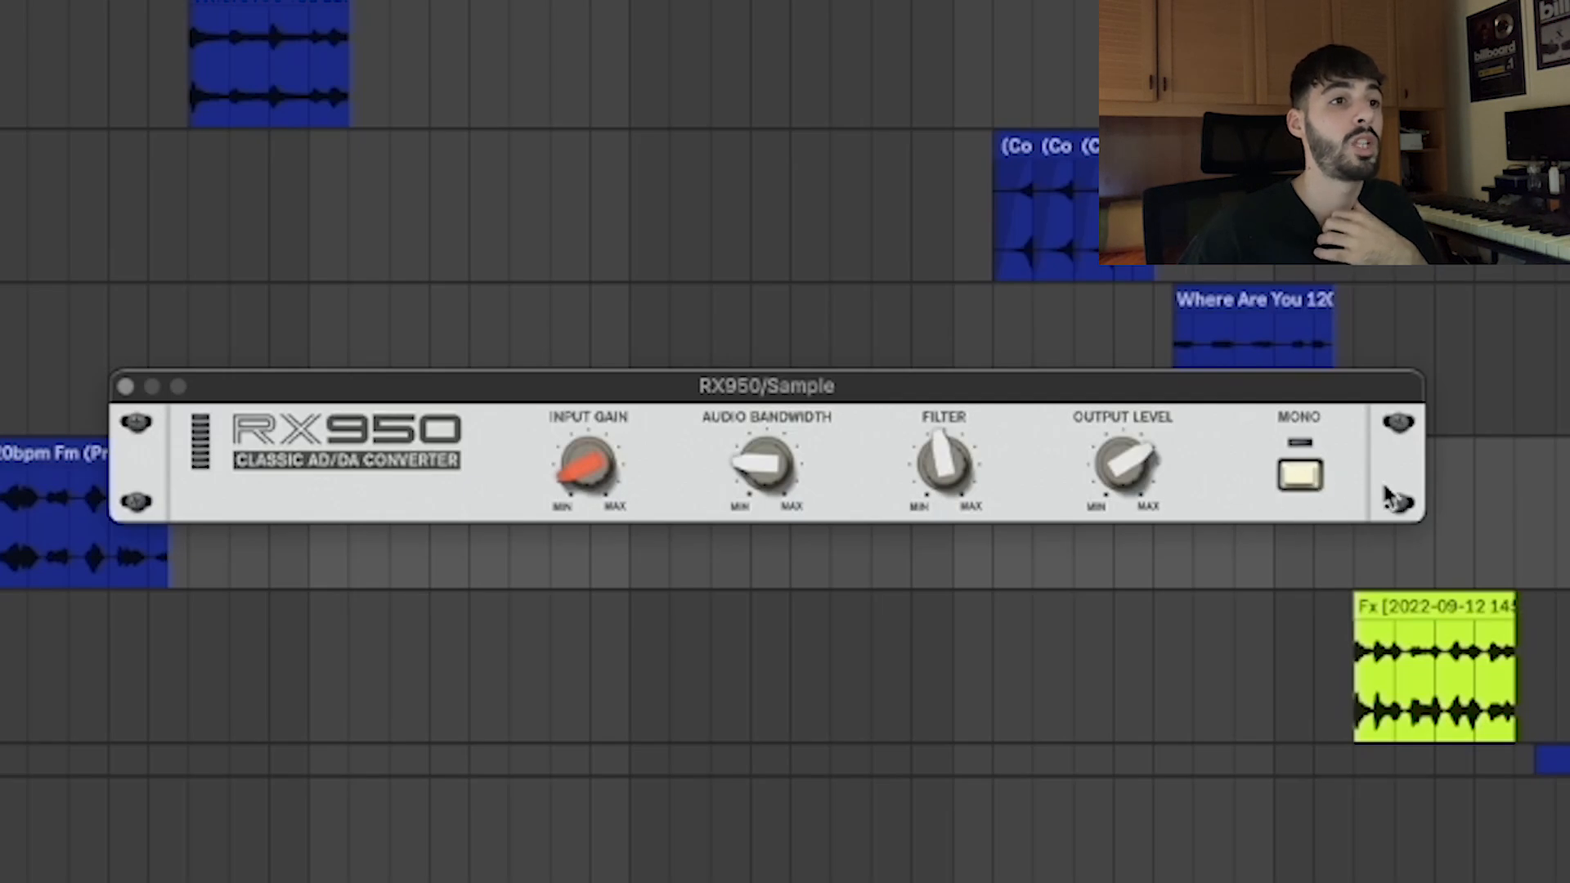
mouse_move(1100, 495)
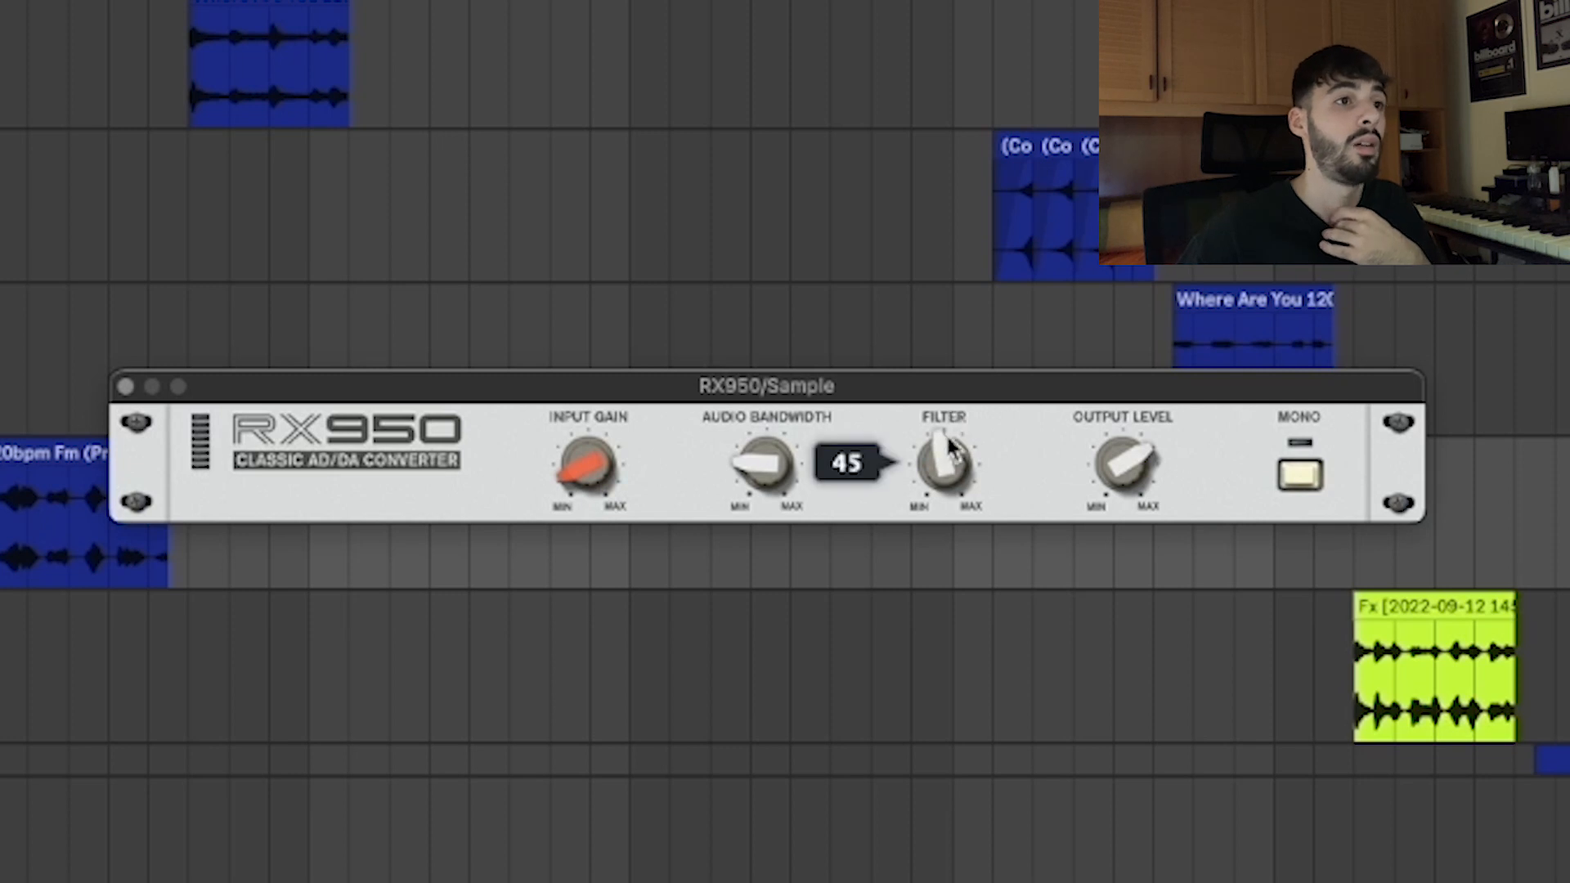
mouse_move(757, 476)
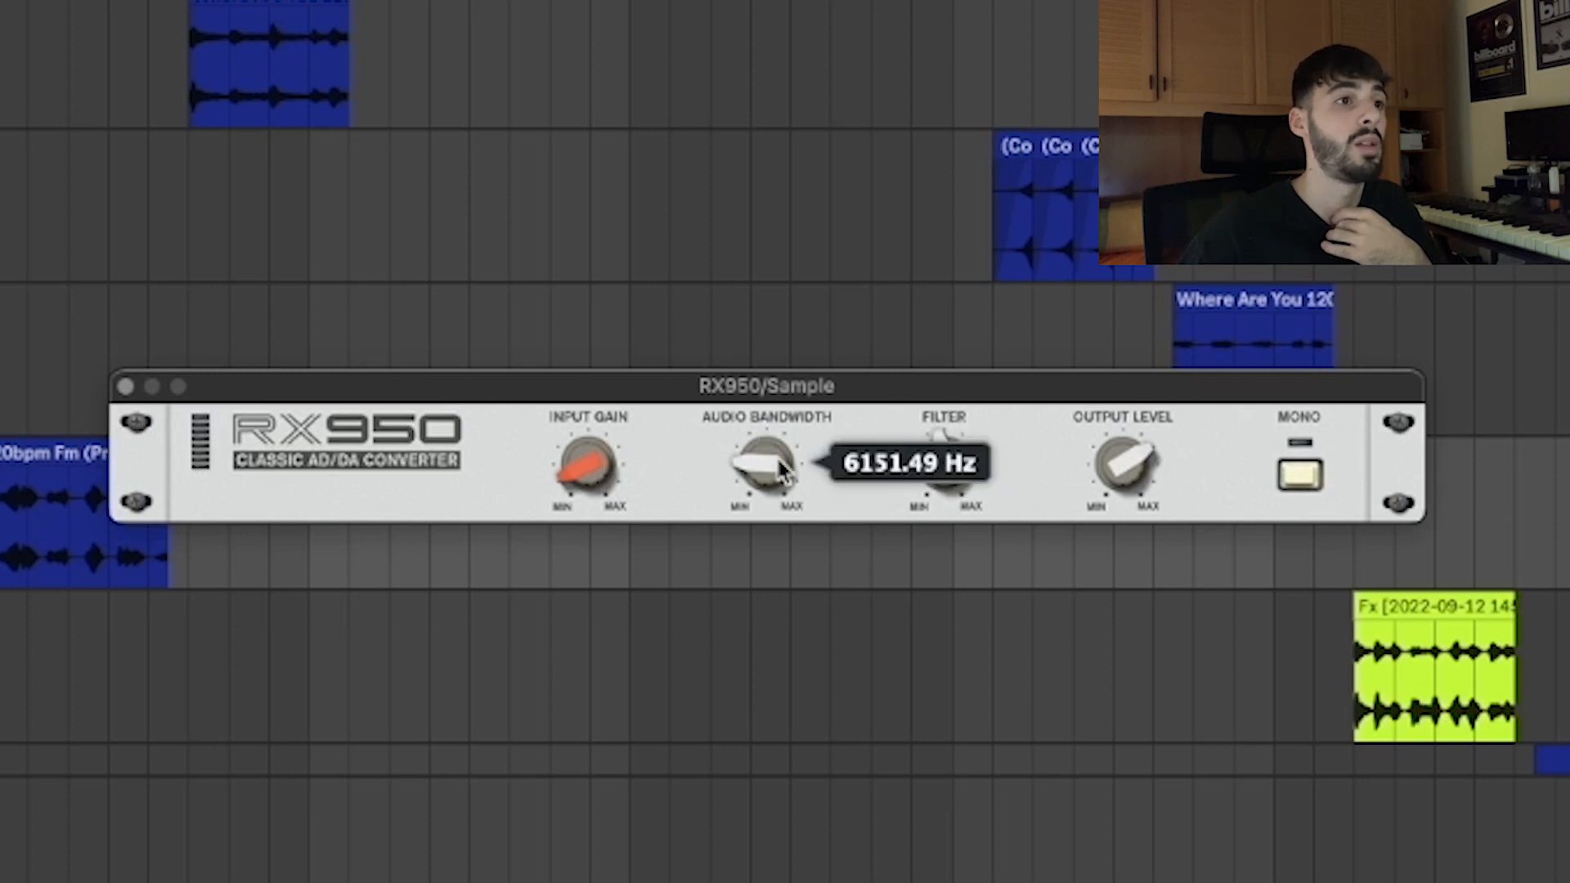
mouse_move(578, 450)
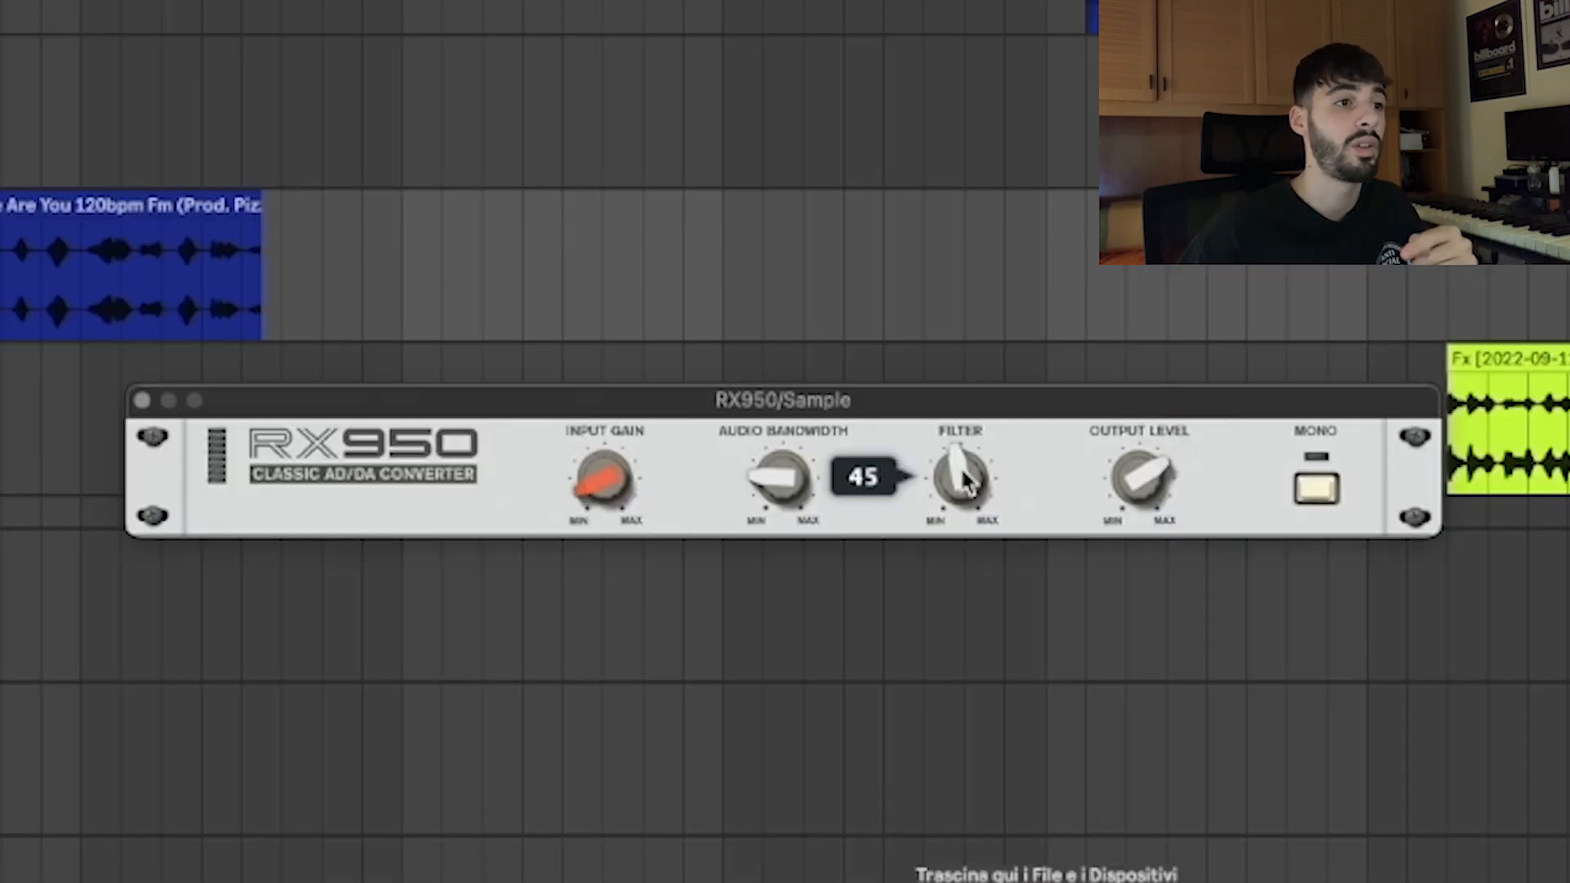
left_click_drag(708, 520, 707, 523)
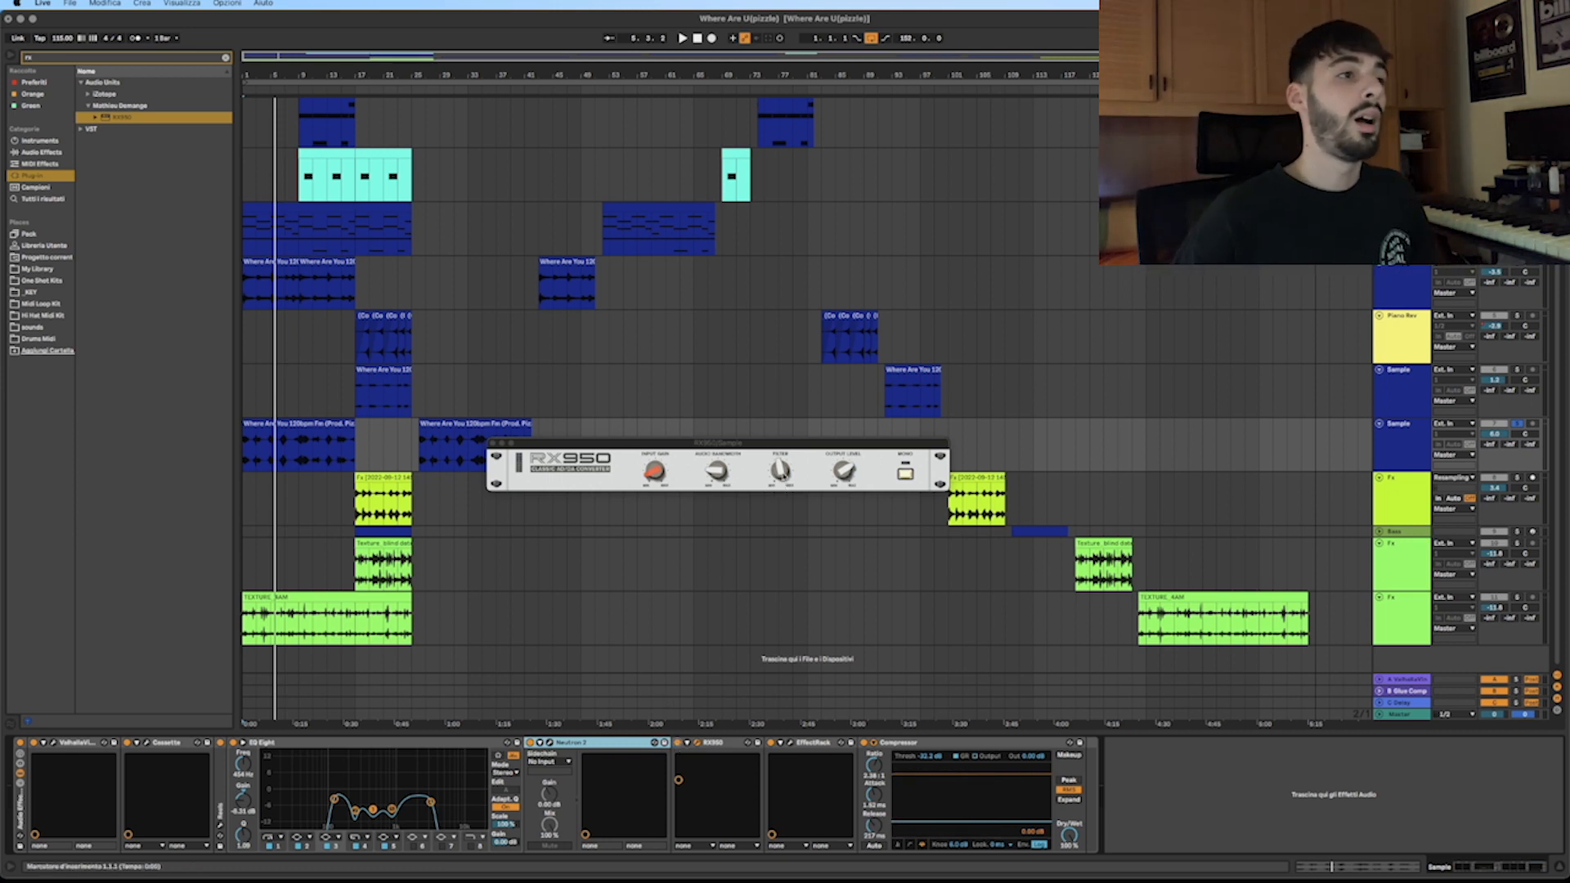
Try lowering the RX950 filter to slightly below its midpoint while checking the audio bandwidth.
left_click_drag(769, 449, 689, 473)
mouse_move(704, 475)
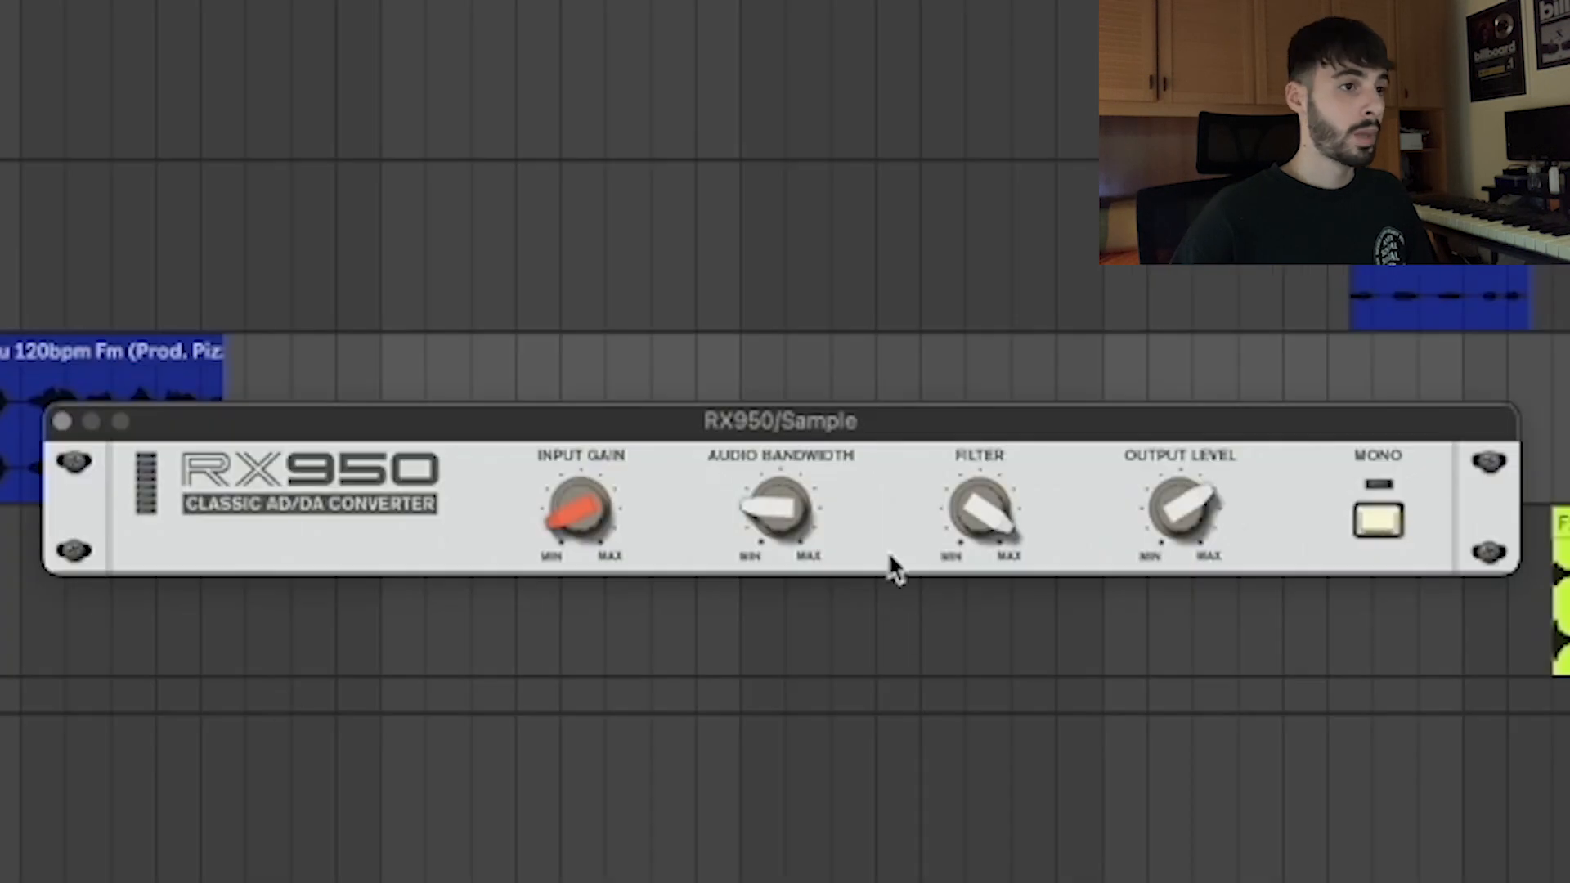
left_click_drag(981, 523, 1035, 746)
mouse_move(783, 551)
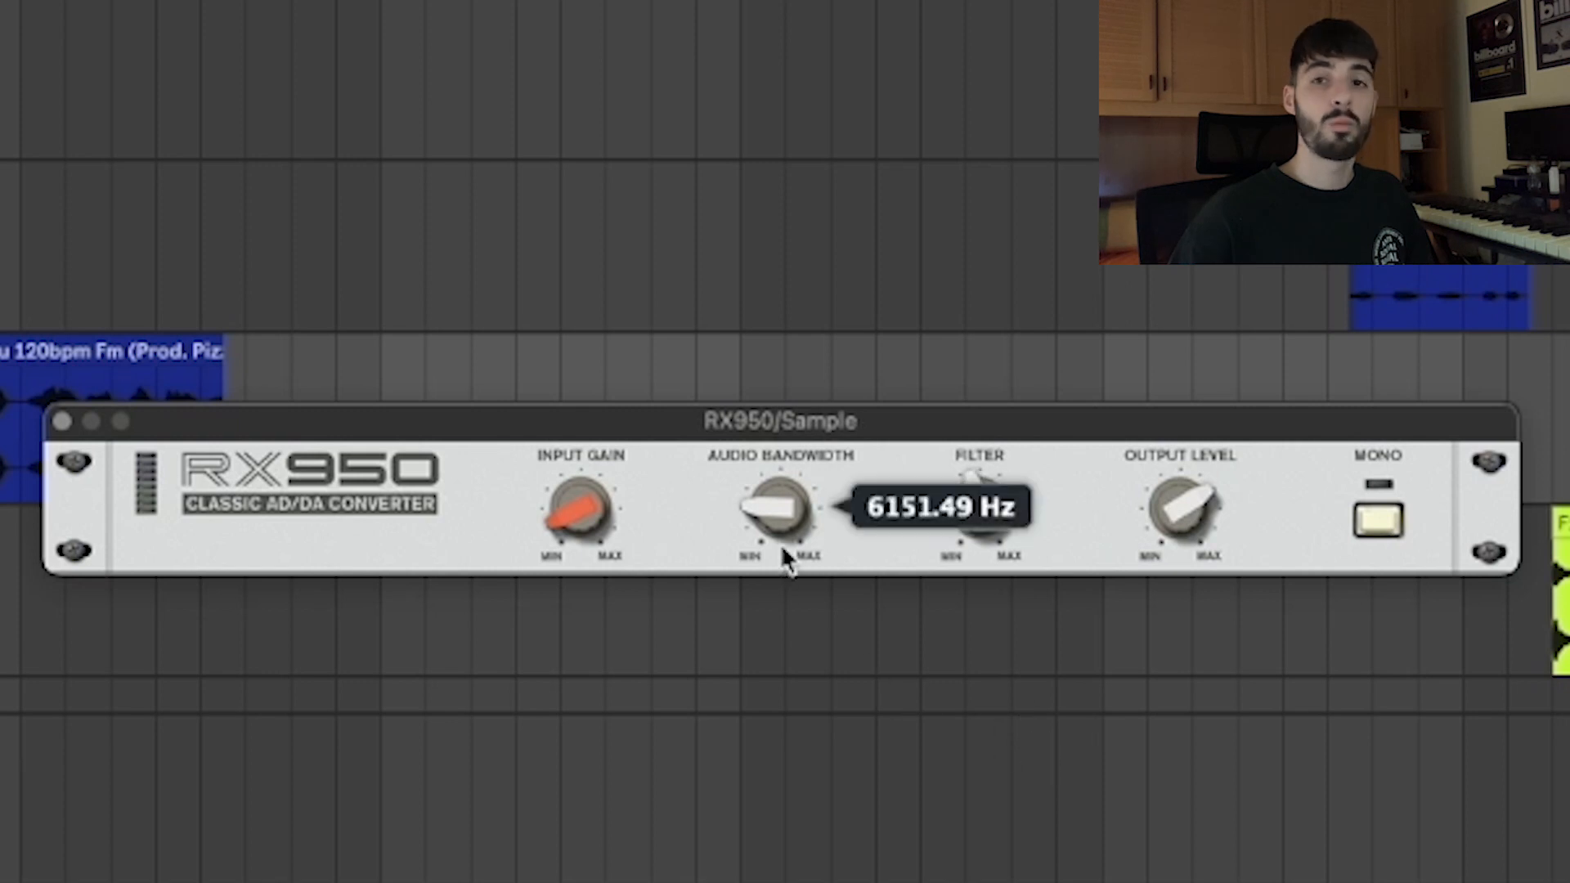
left_click_drag(783, 509, 980, 555)
mouse_move(986, 519)
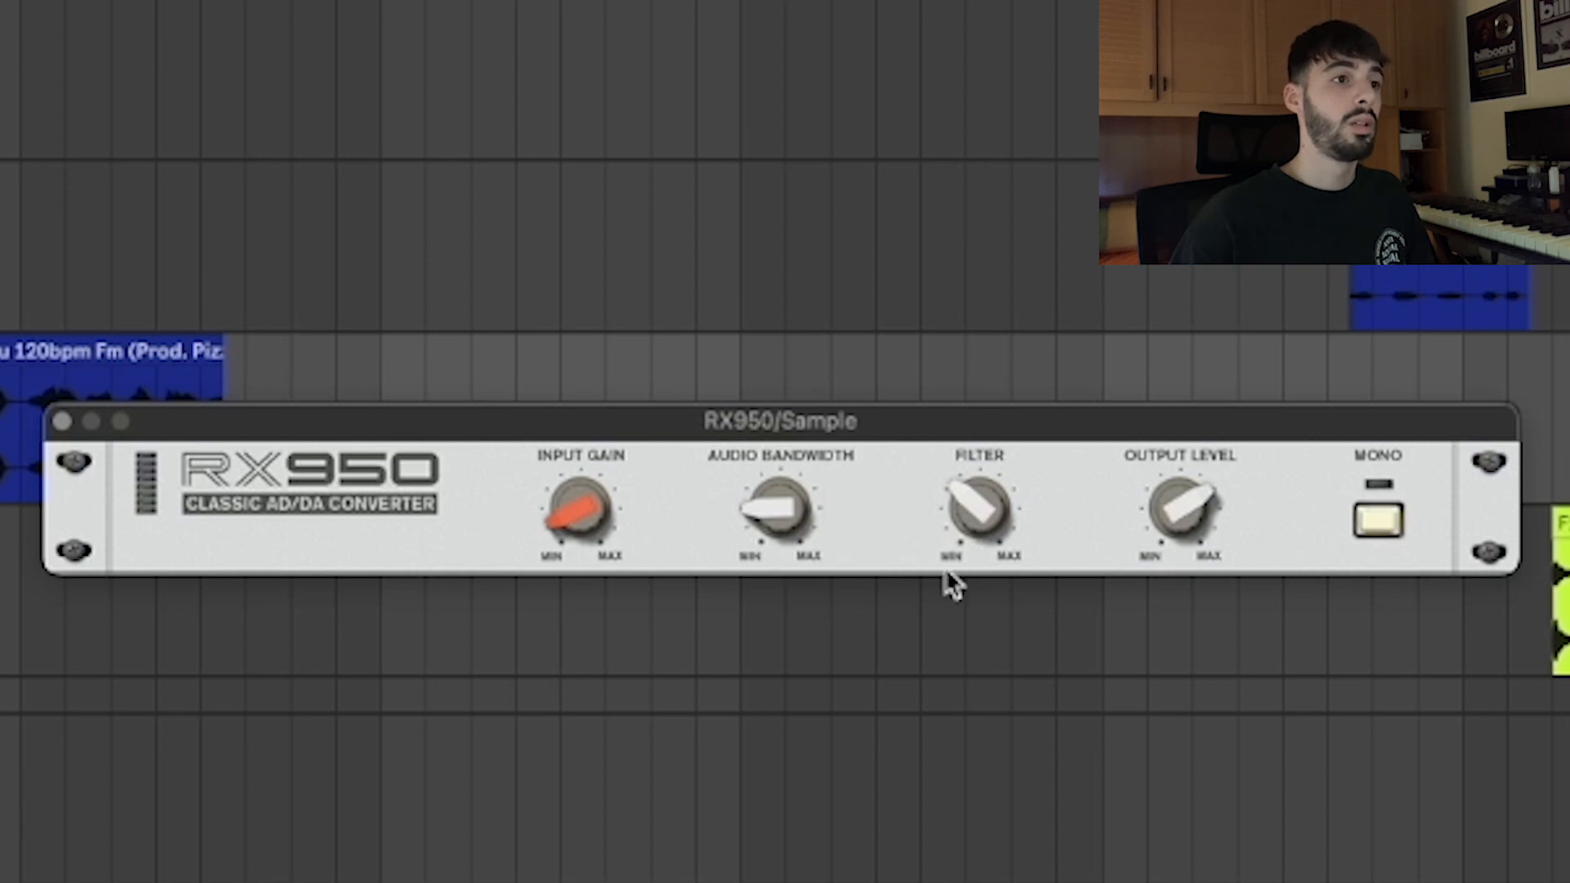
mouse_move(791, 531)
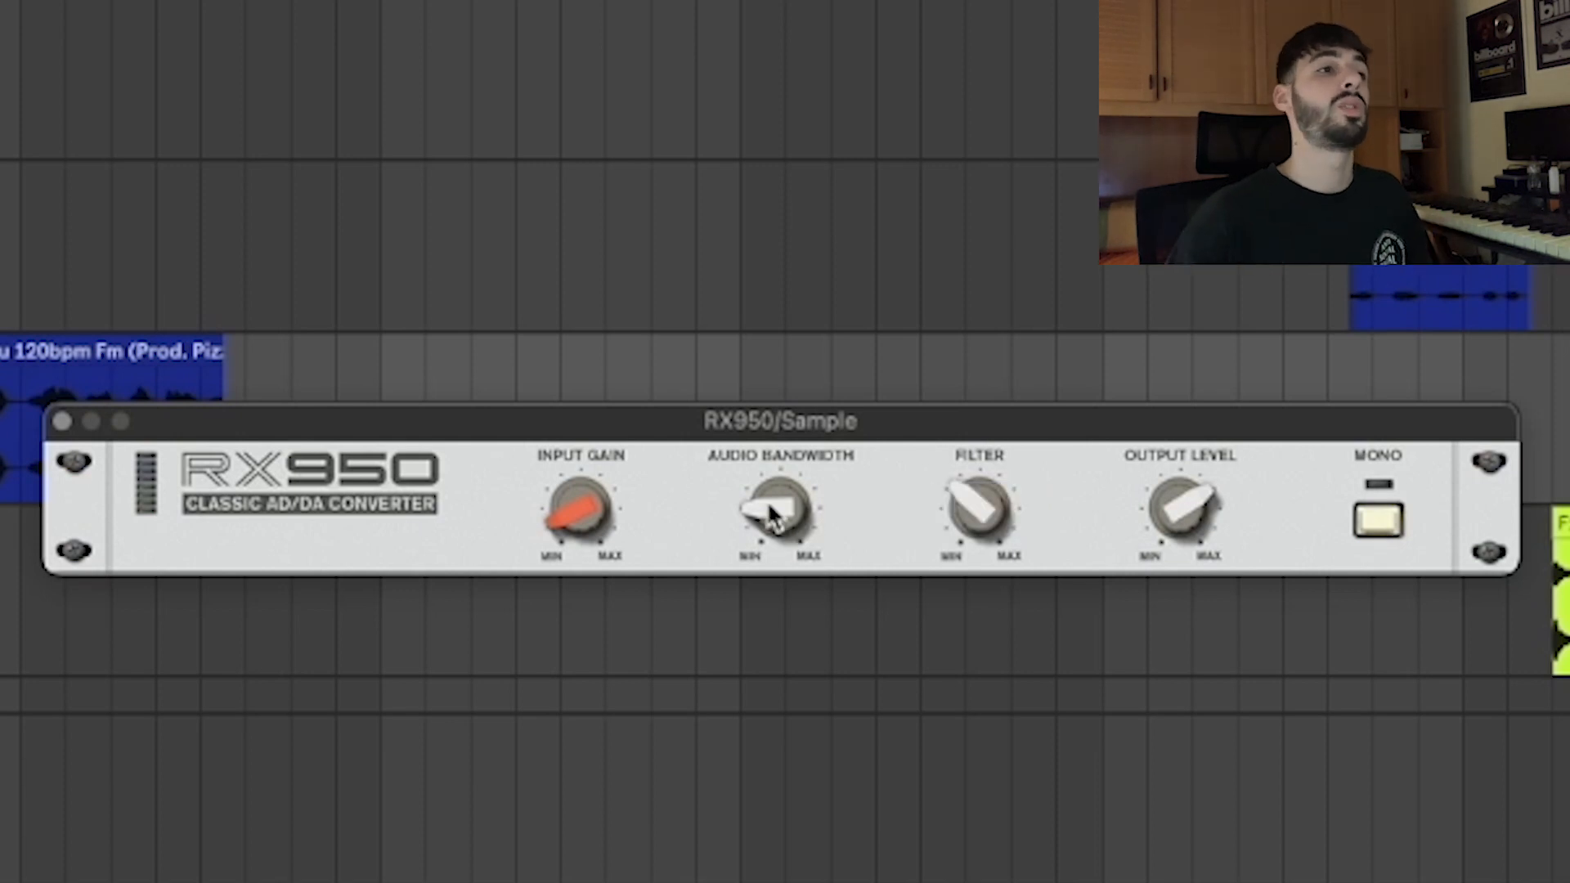
Try raising the RX950 audio bandwidth to about 7931 Hz and lowering it back to about 6418 Hz.
left_click_drag(762, 497, 791, 445)
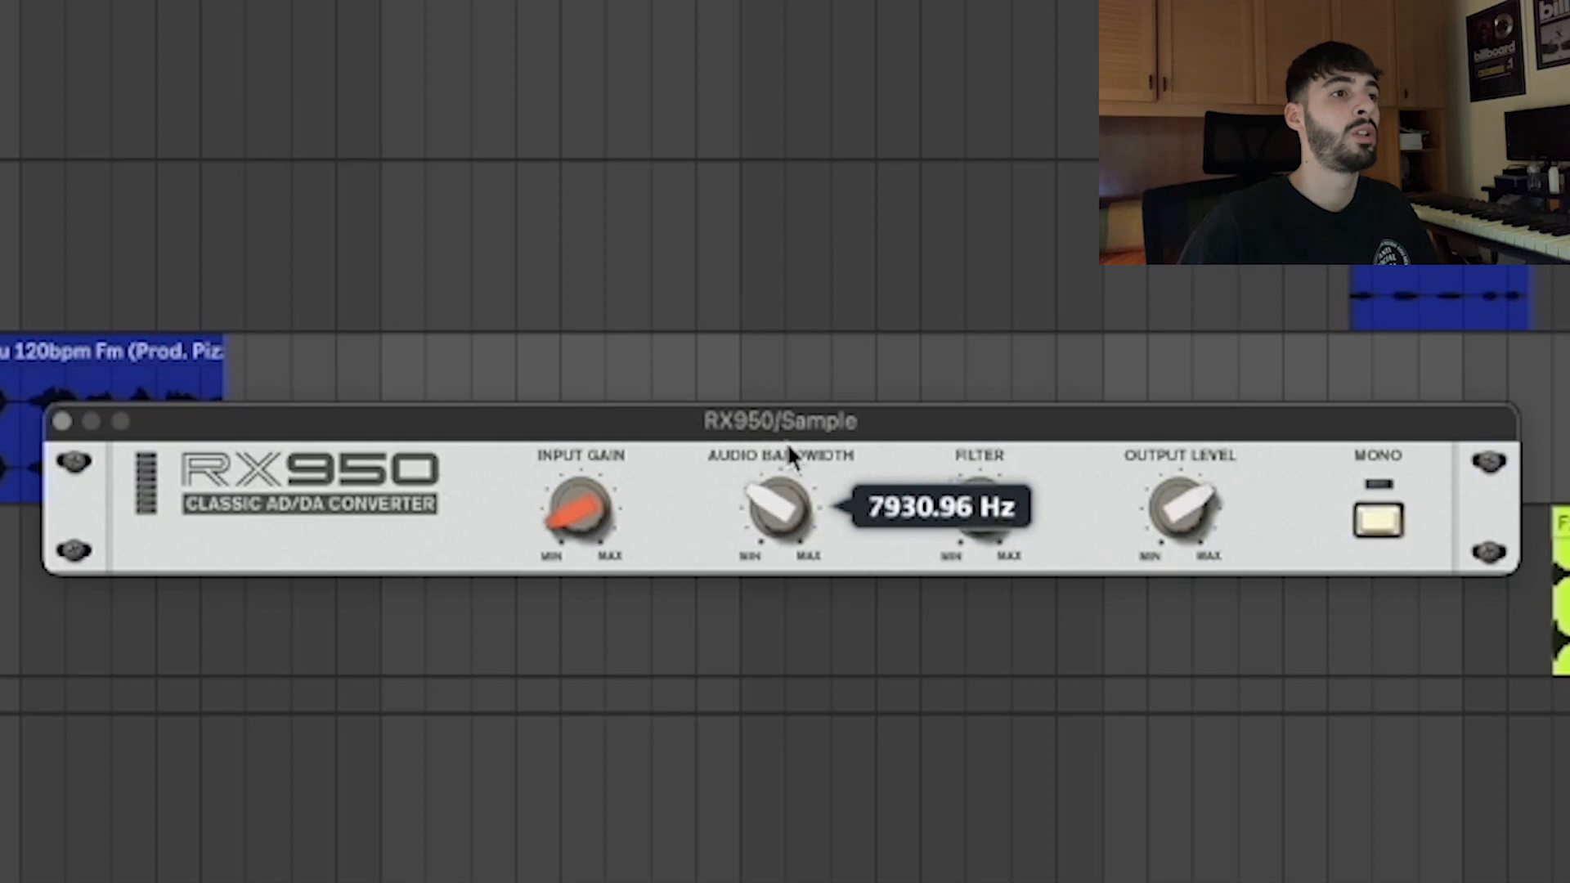
left_click_drag(786, 535, 783, 520)
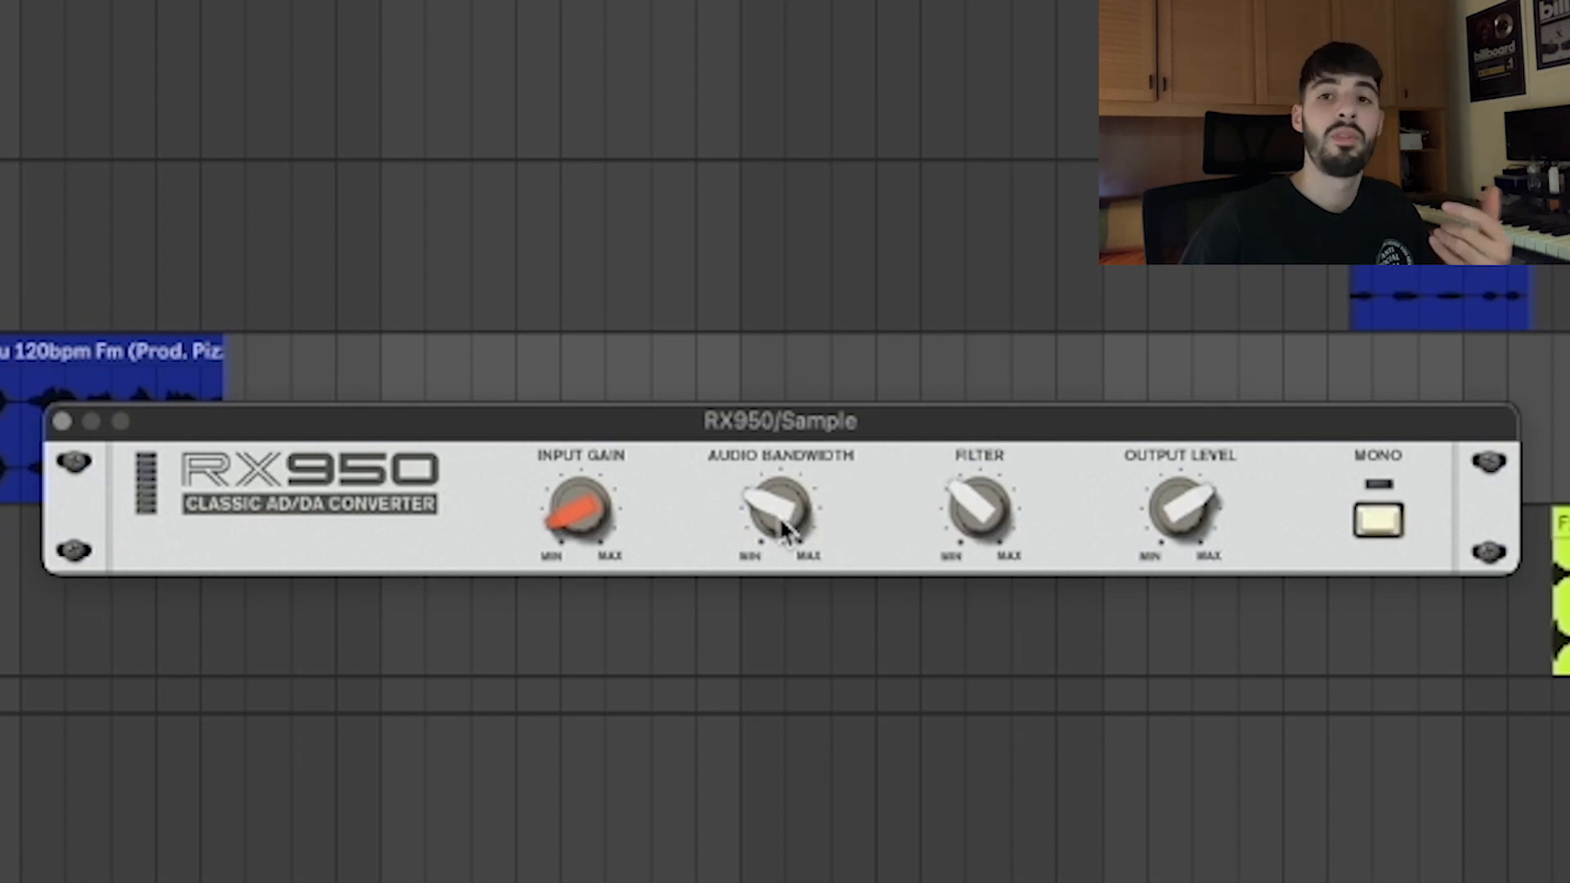
left_click_drag(783, 530, 747, 526)
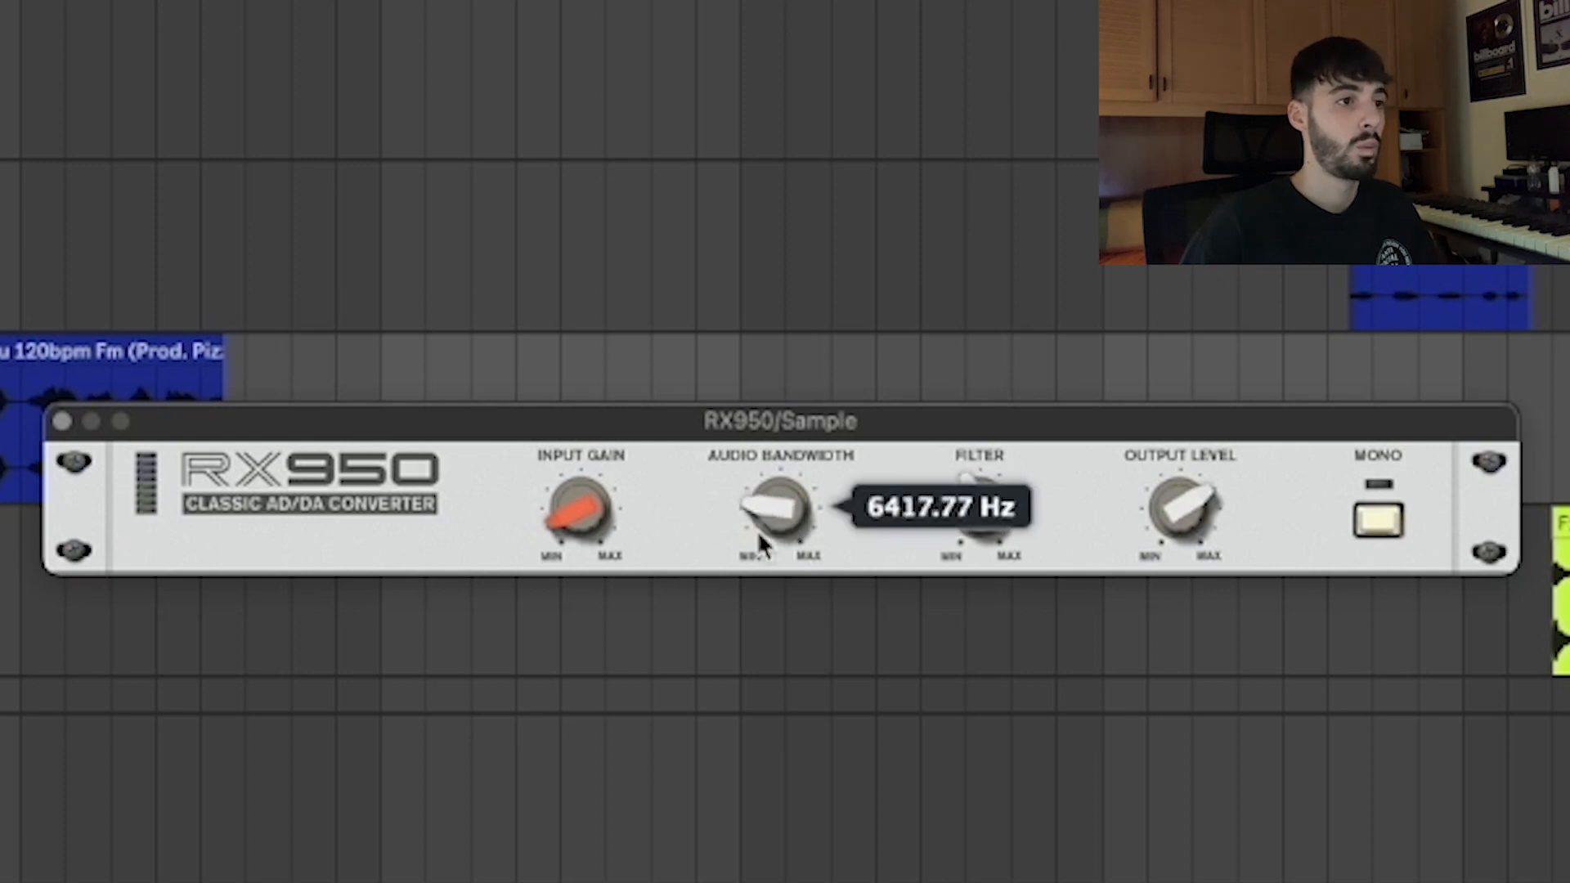
Lower the RX950 audio bandwidth and filter toward their minimums, and raise both again.
left_click_drag(940, 526, 946, 519)
left_click_drag(752, 524, 760, 627)
left_click_drag(971, 501, 977, 596)
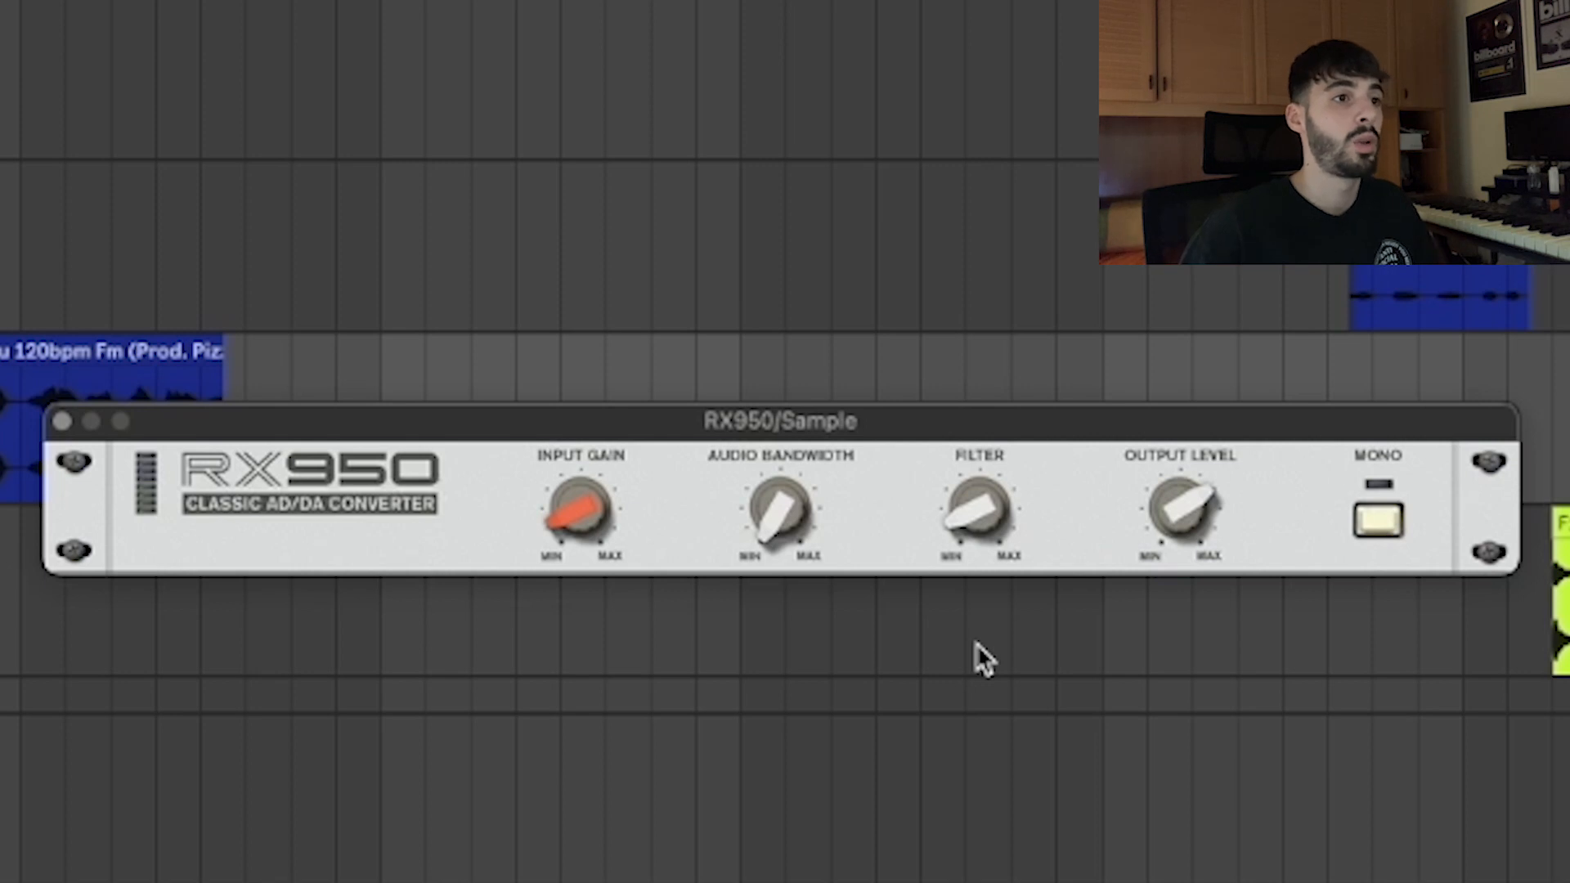
left_click_drag(977, 511, 1000, 332)
left_click_drag(776, 509, 773, 414)
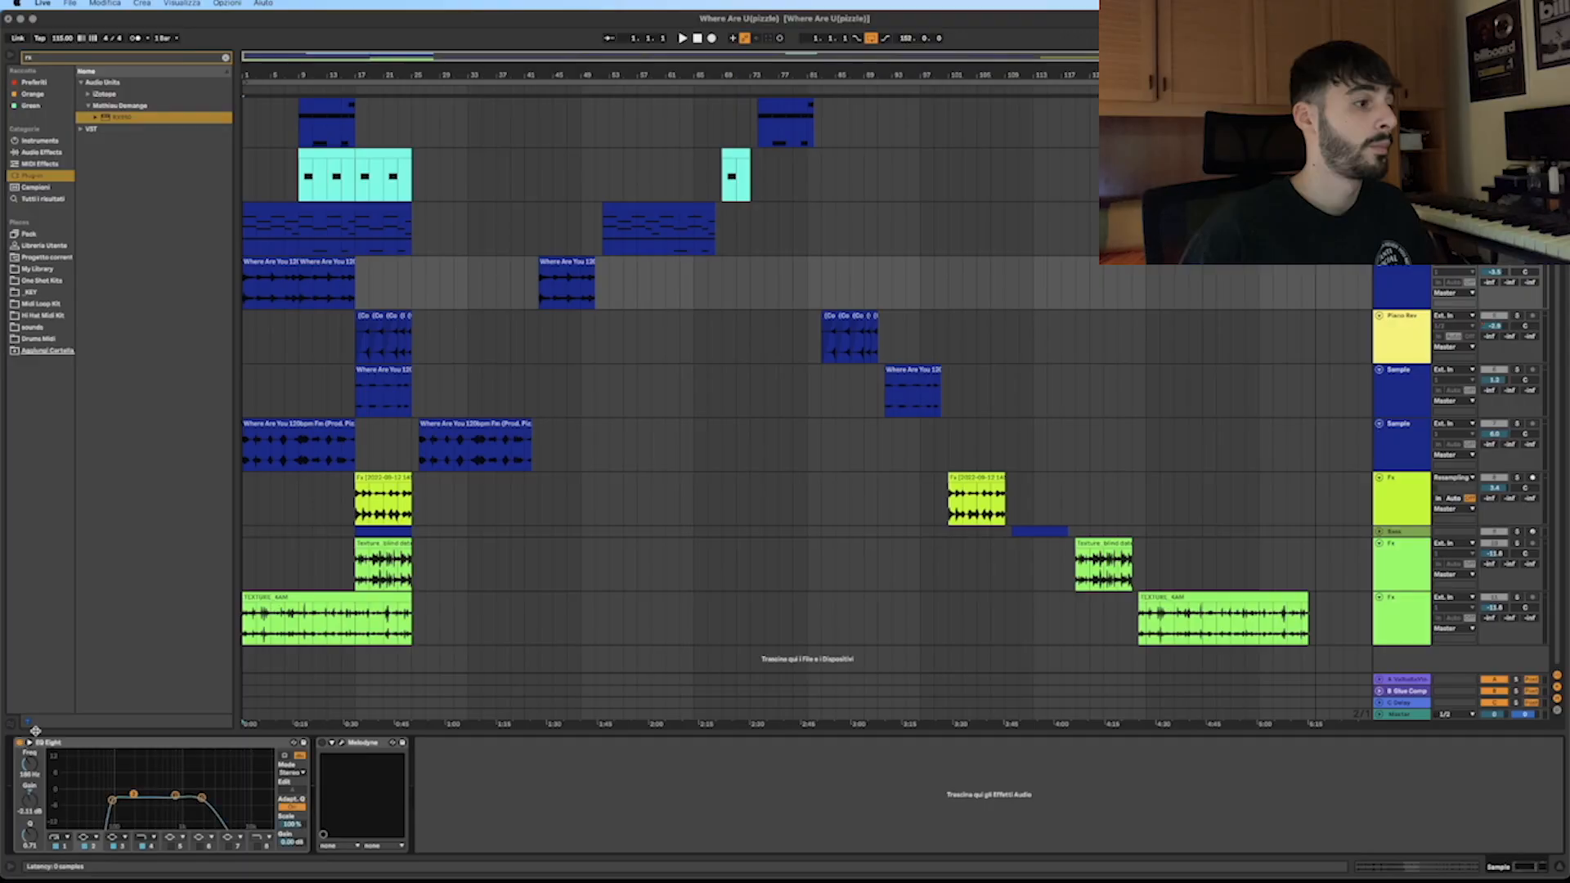
Play the arrangement and compare the upper Sample track with its EQ Eight bypassed and re-enabled.
key("space")
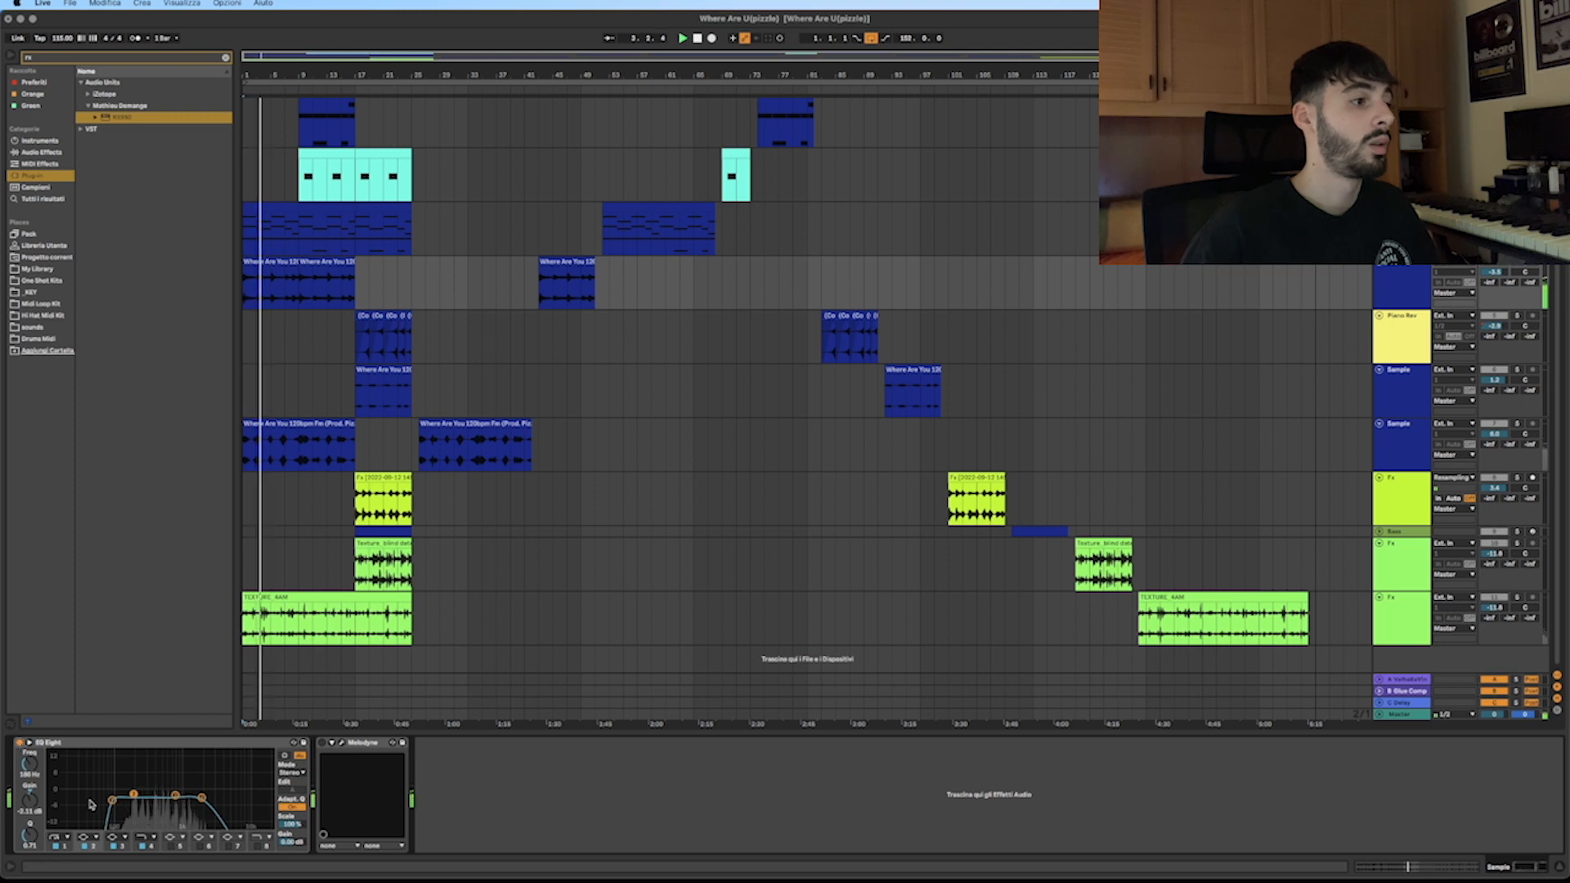
left_click(20, 744)
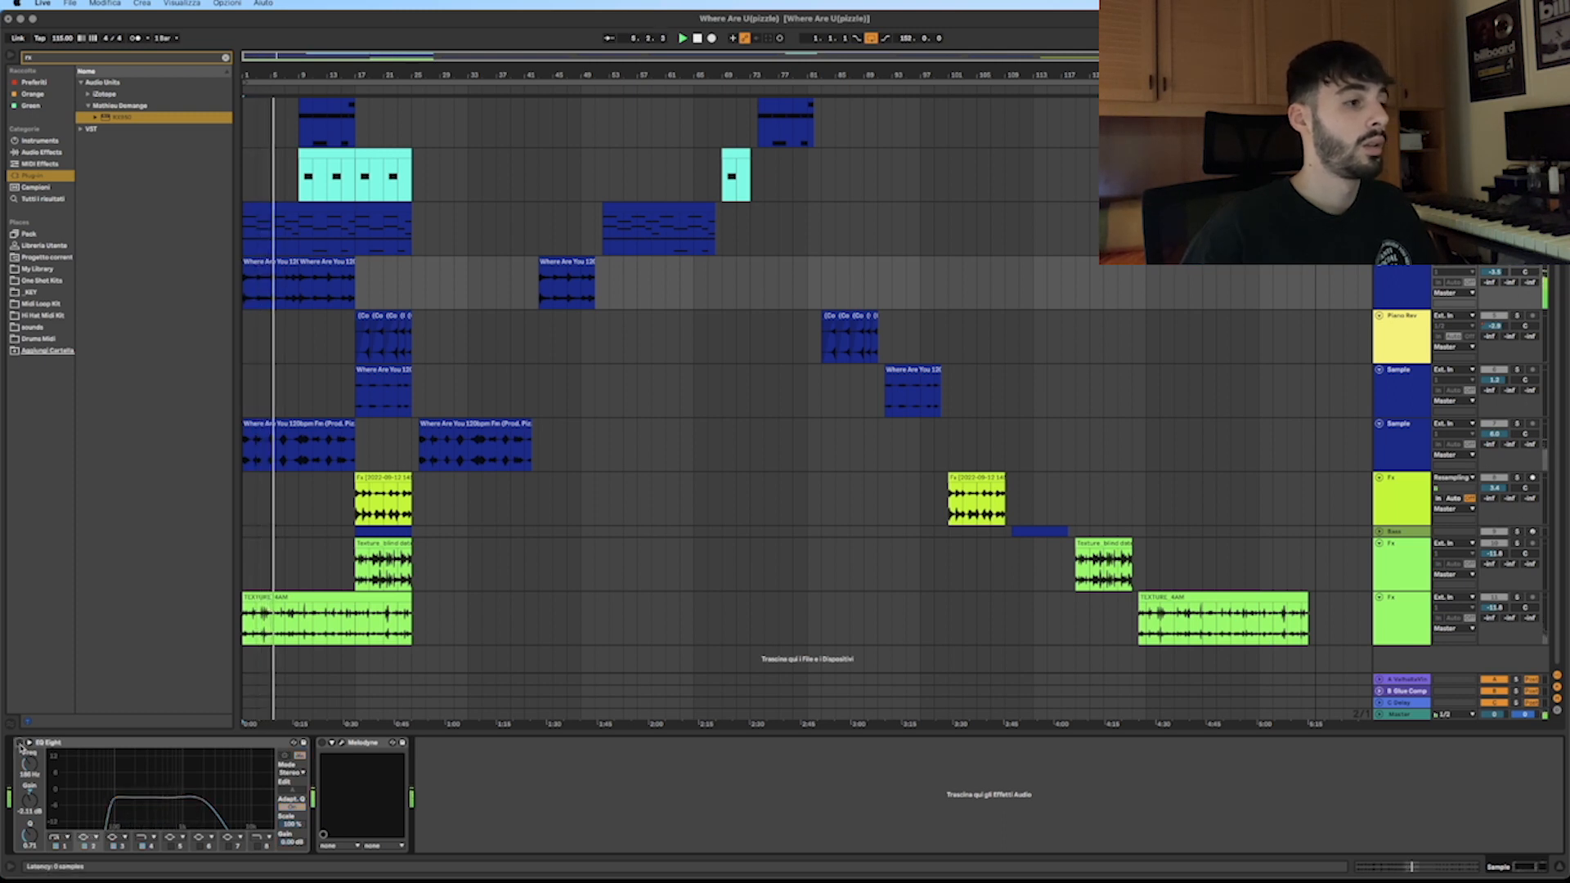
left_click(19, 744)
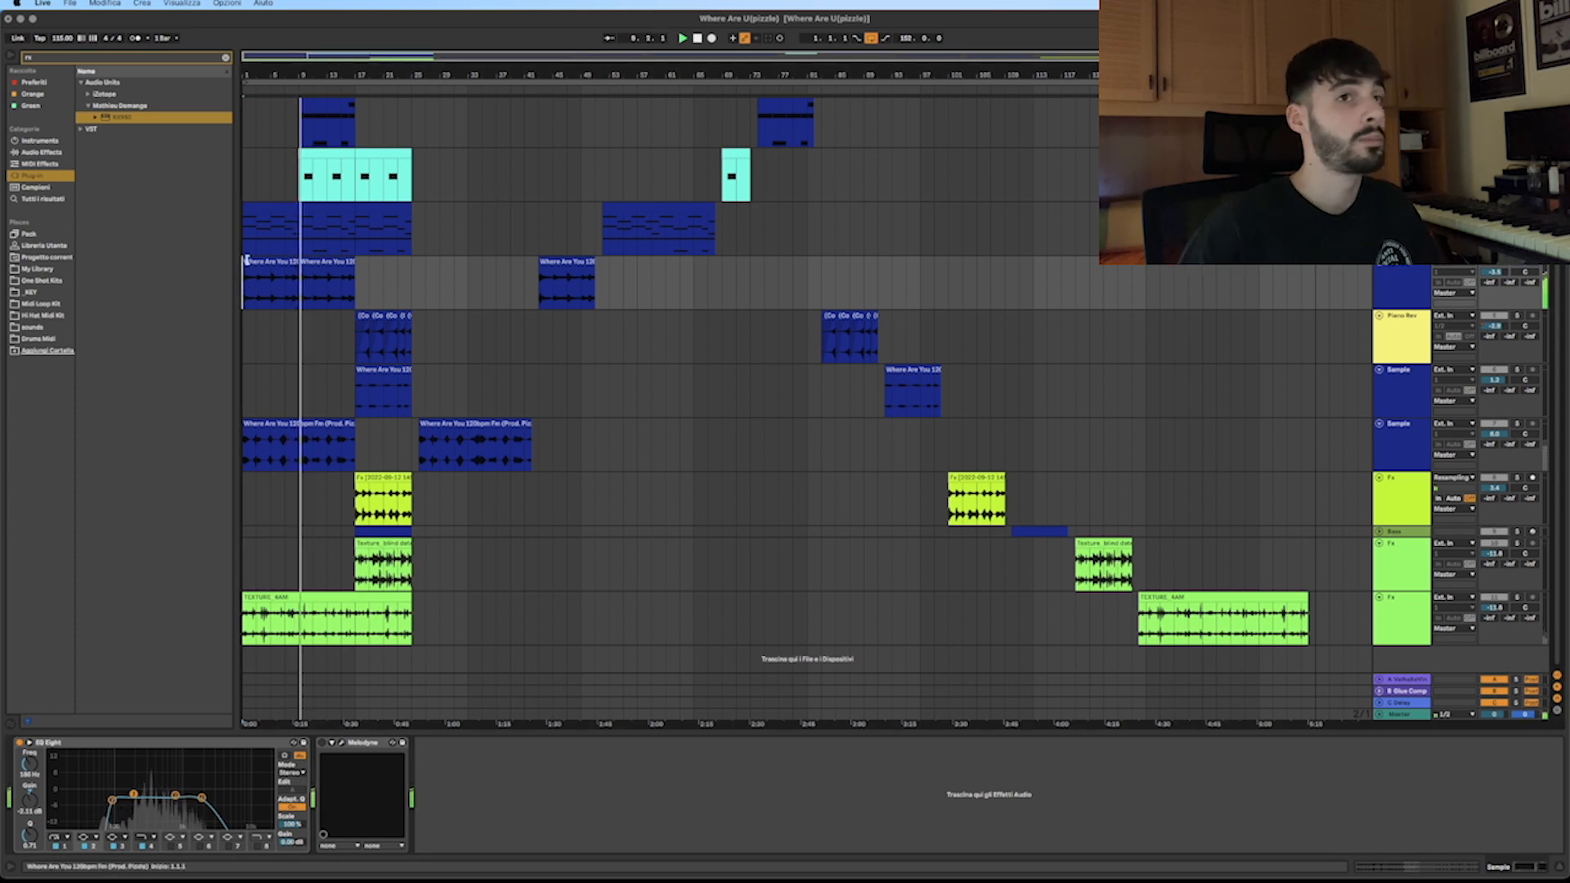
Select the Pad Low track above the Sample tracks to show its device chain.
scroll(278, 333, "up", 2)
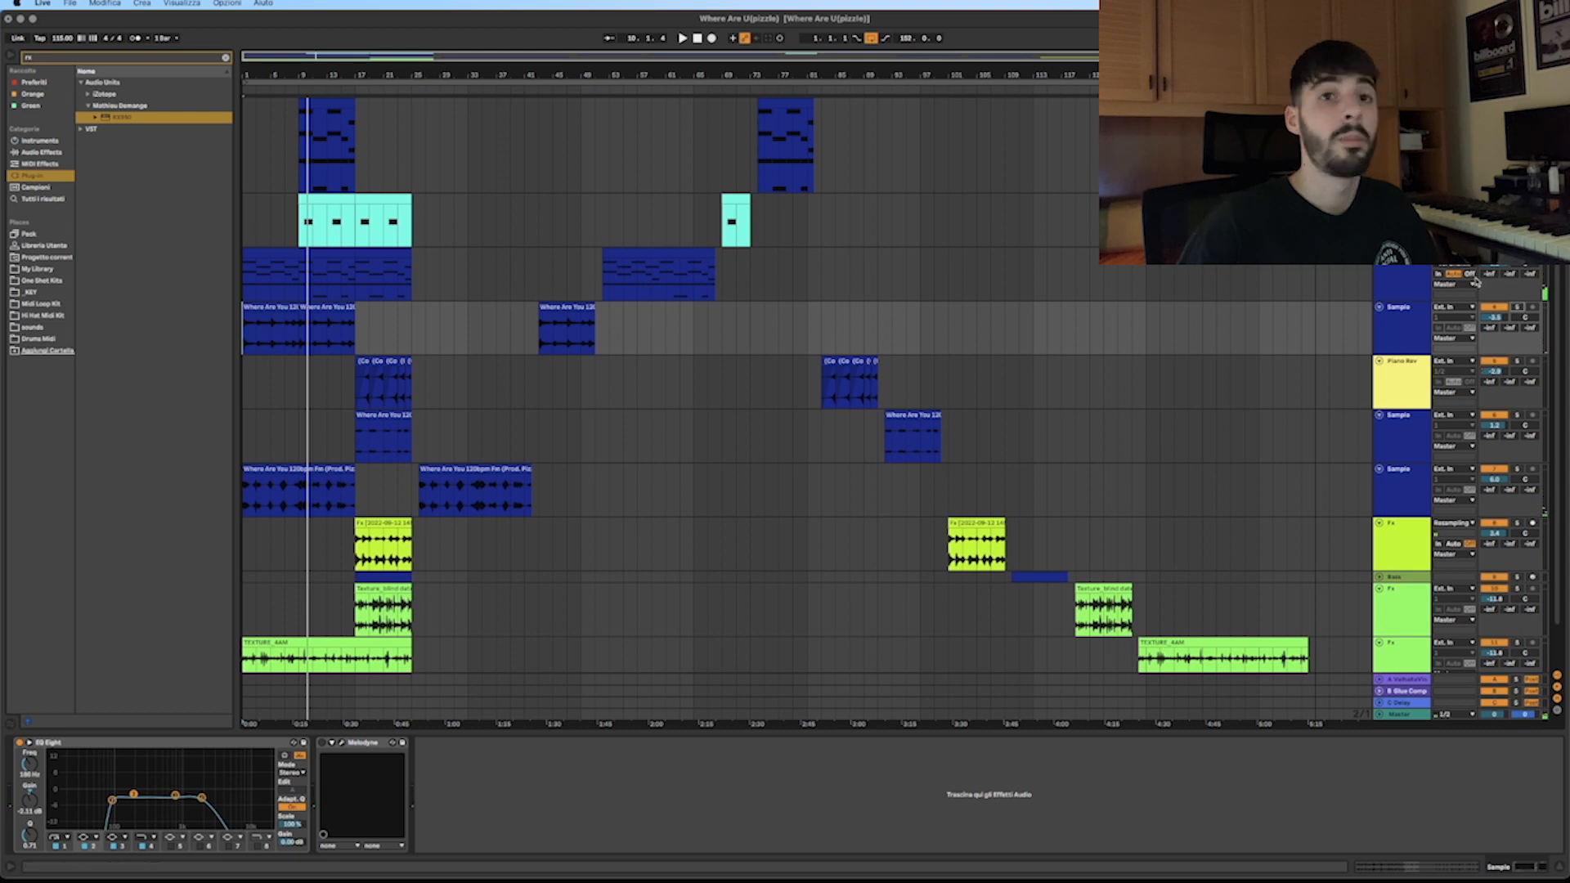
left_click(1382, 270)
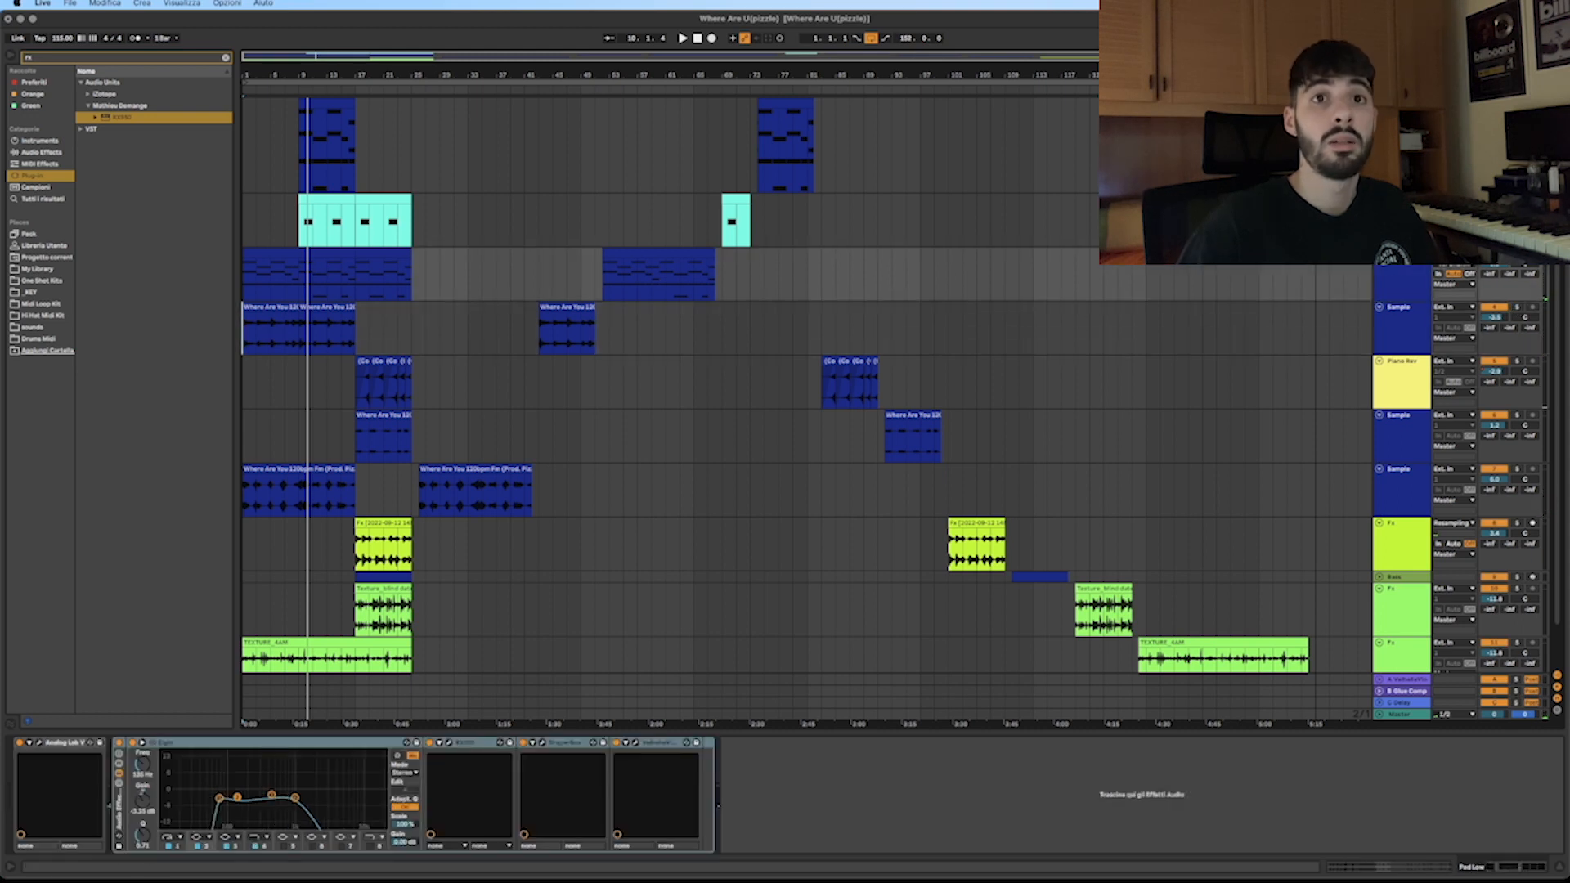
Show the upper Sample track's device chain and view its notes in Melodyne.
left_click(1393, 322)
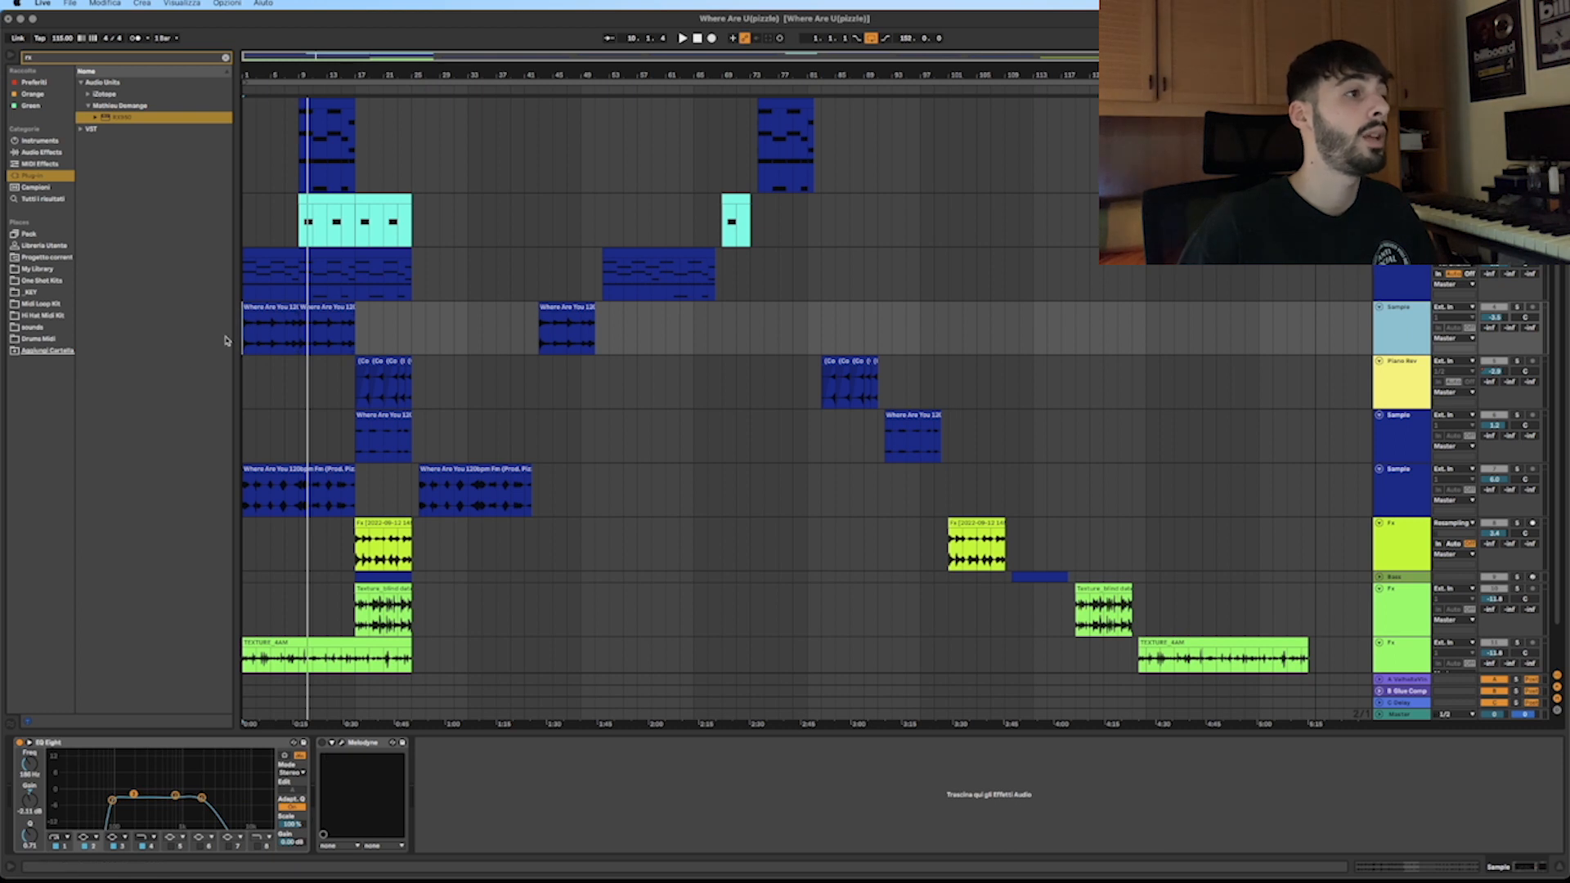
key("super+alt+p")
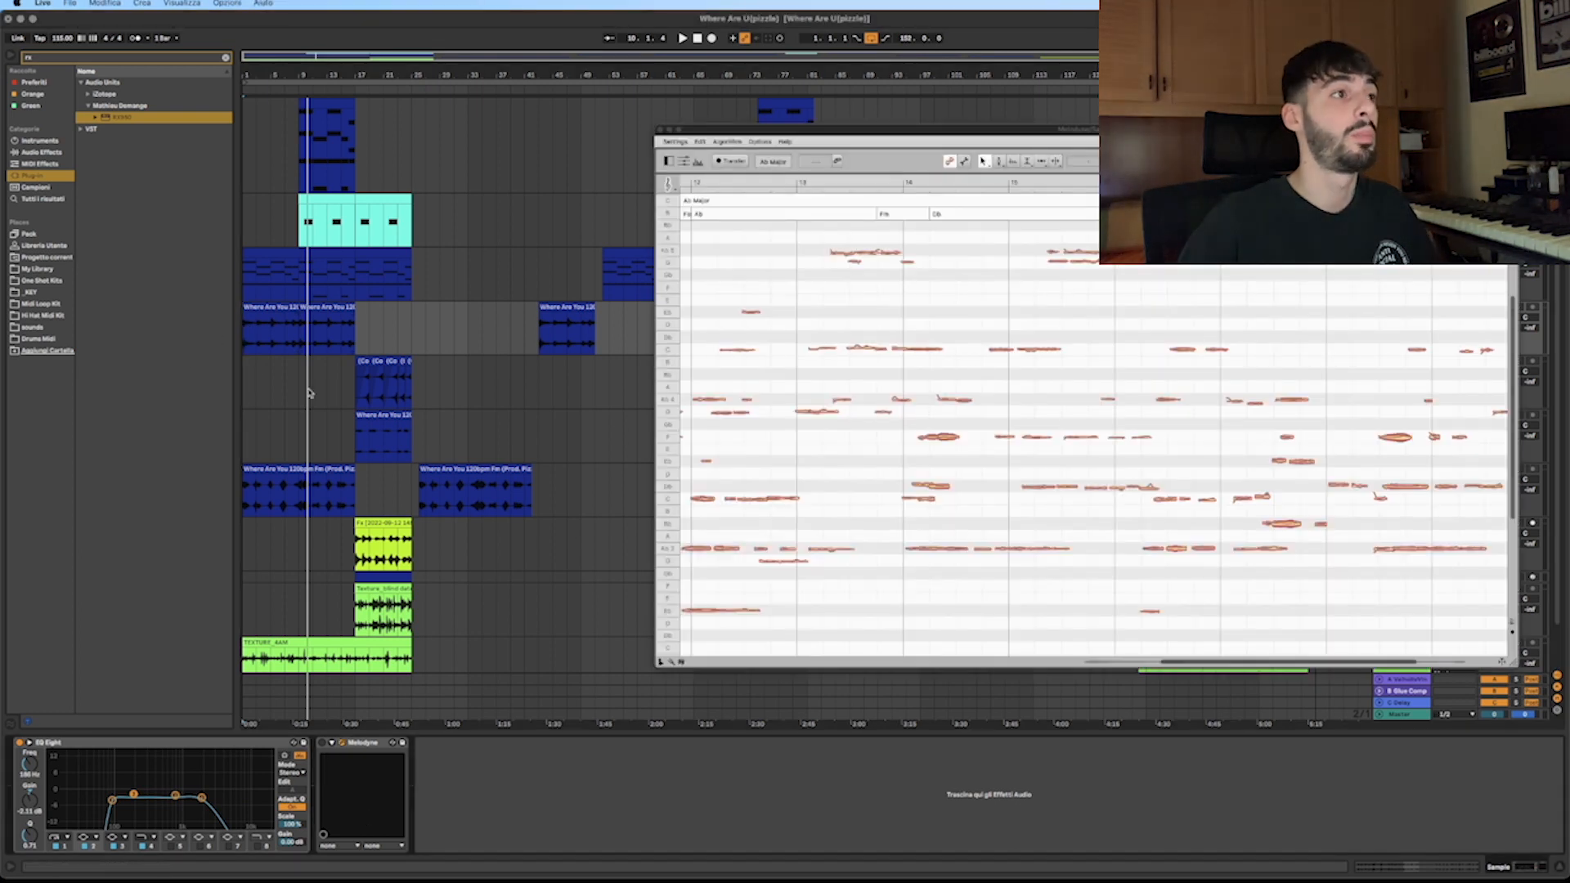
left_click(660, 131)
Play the Pad Low track from the start of the arrangement with its audio effect rack bypassed.
left_click(243, 288)
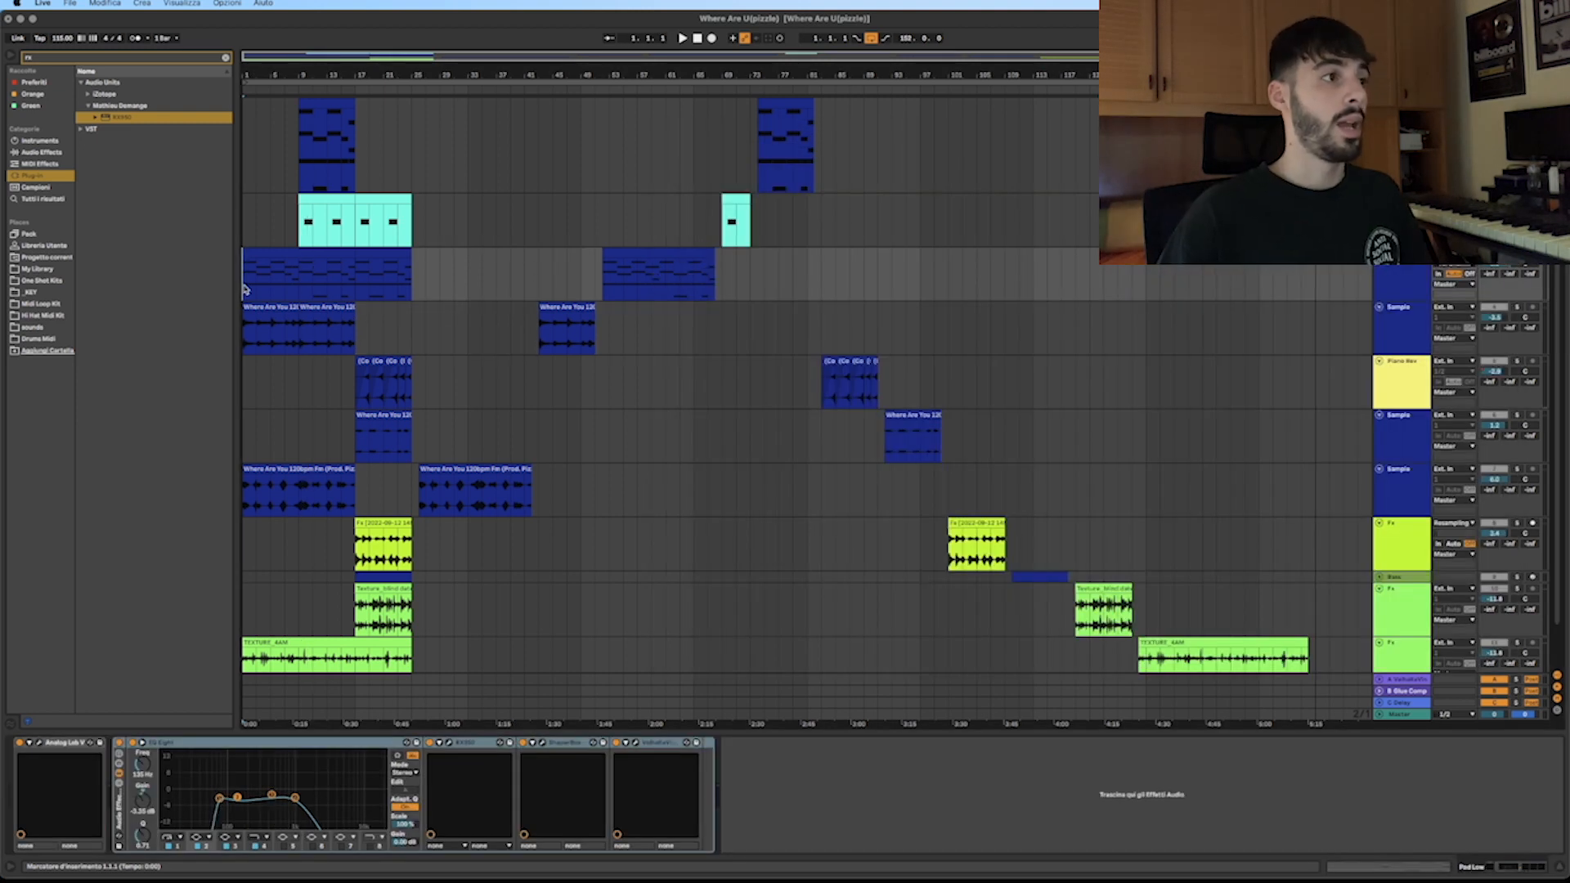
left_click(1386, 280)
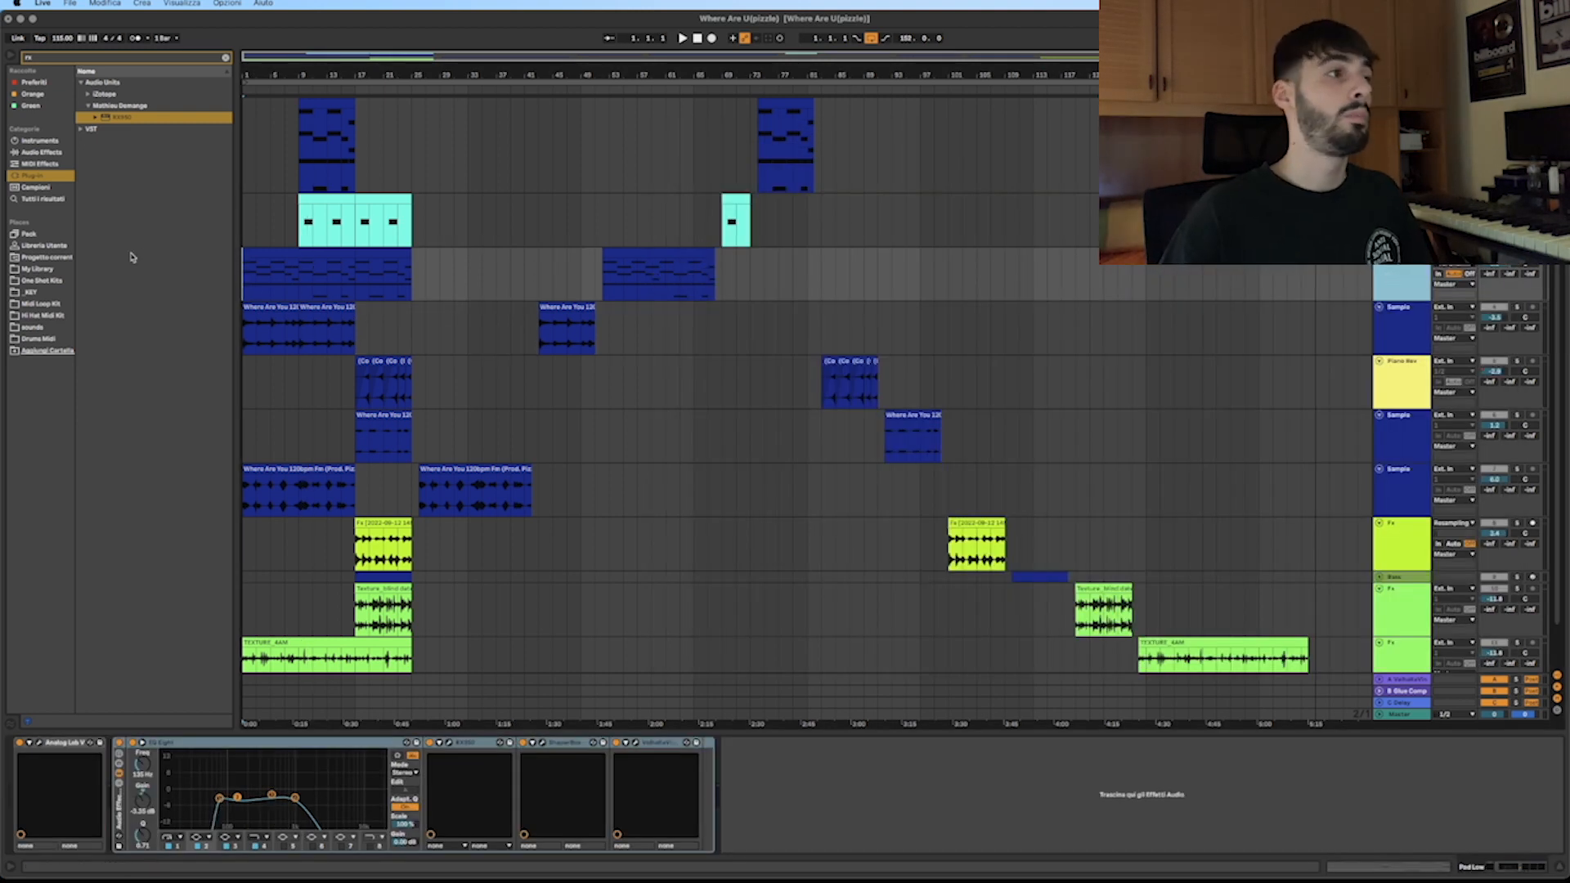
left_click(119, 746)
key("space")
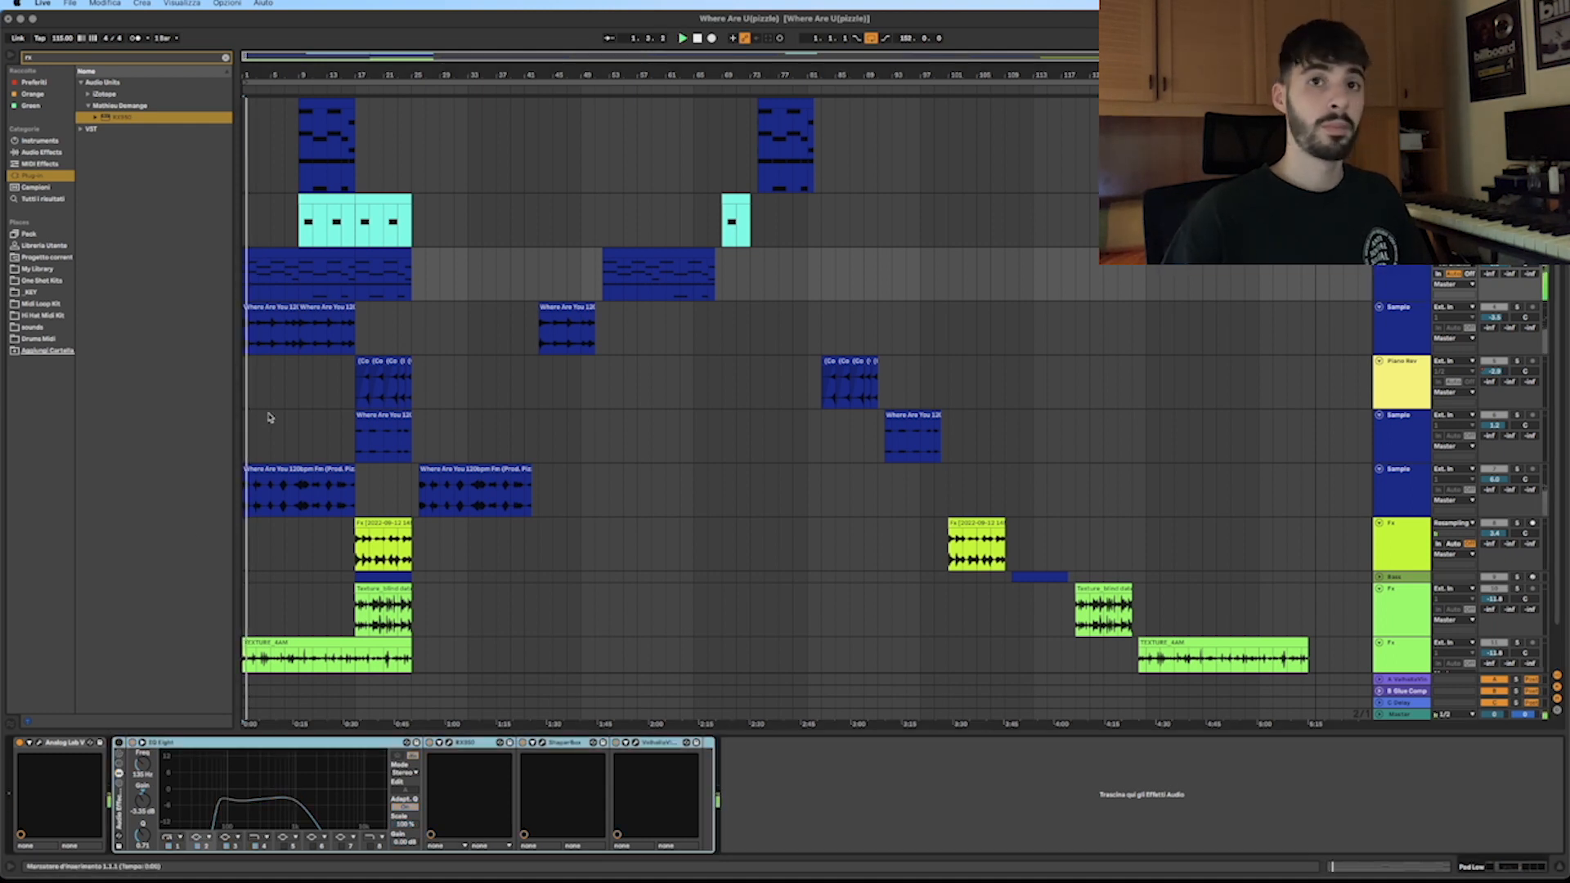
Examine the chord notes in Pad Low's first MIDI clip during playback.
double_click(276, 250)
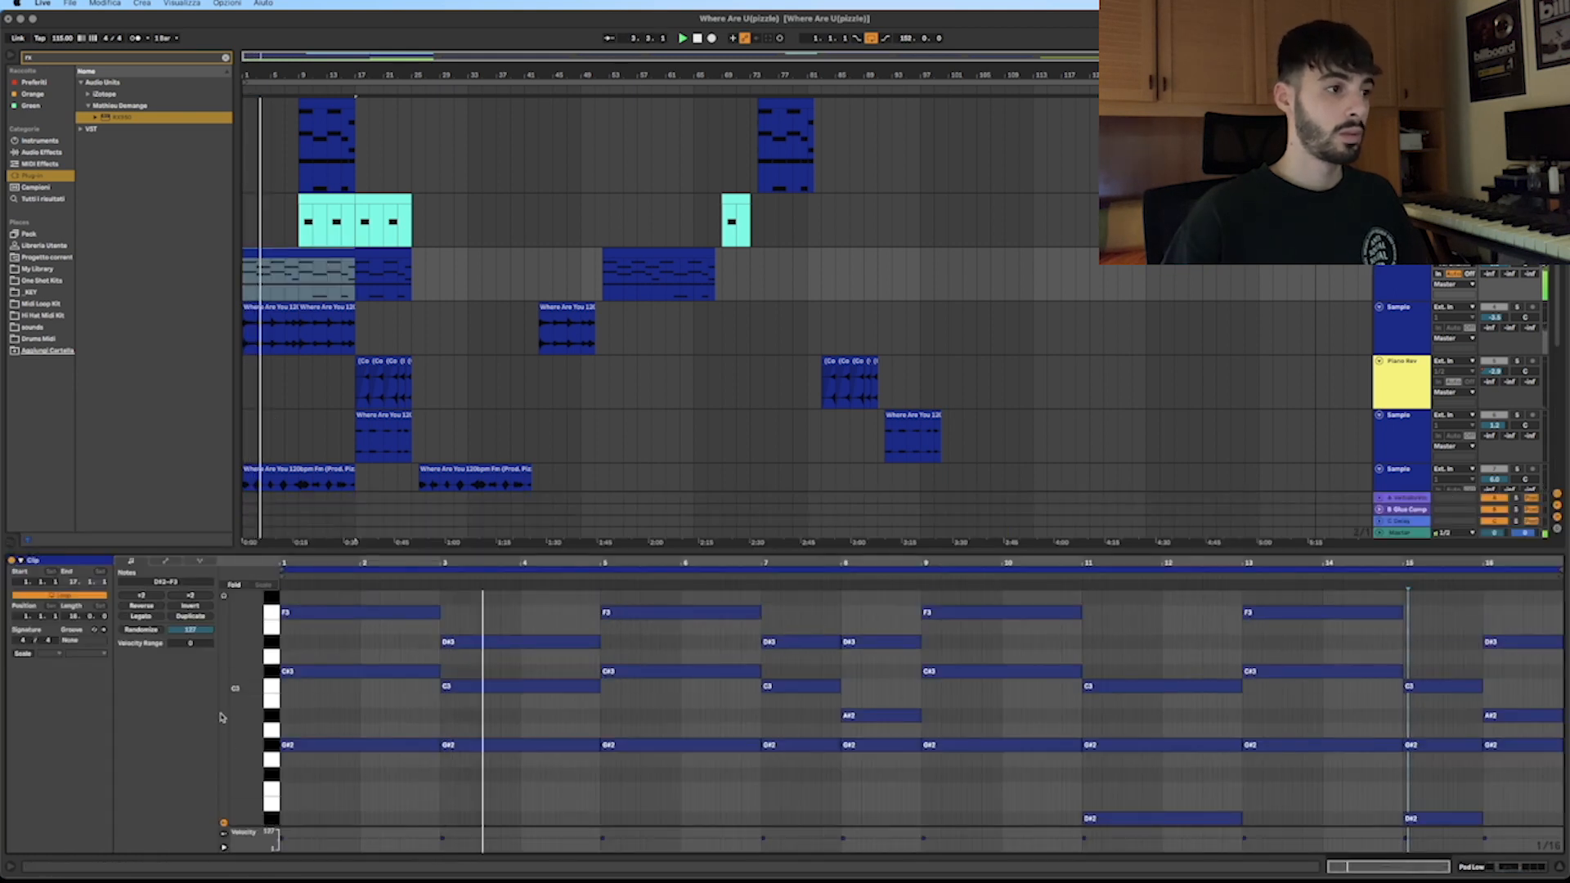
scroll(415, 671, "down", 3)
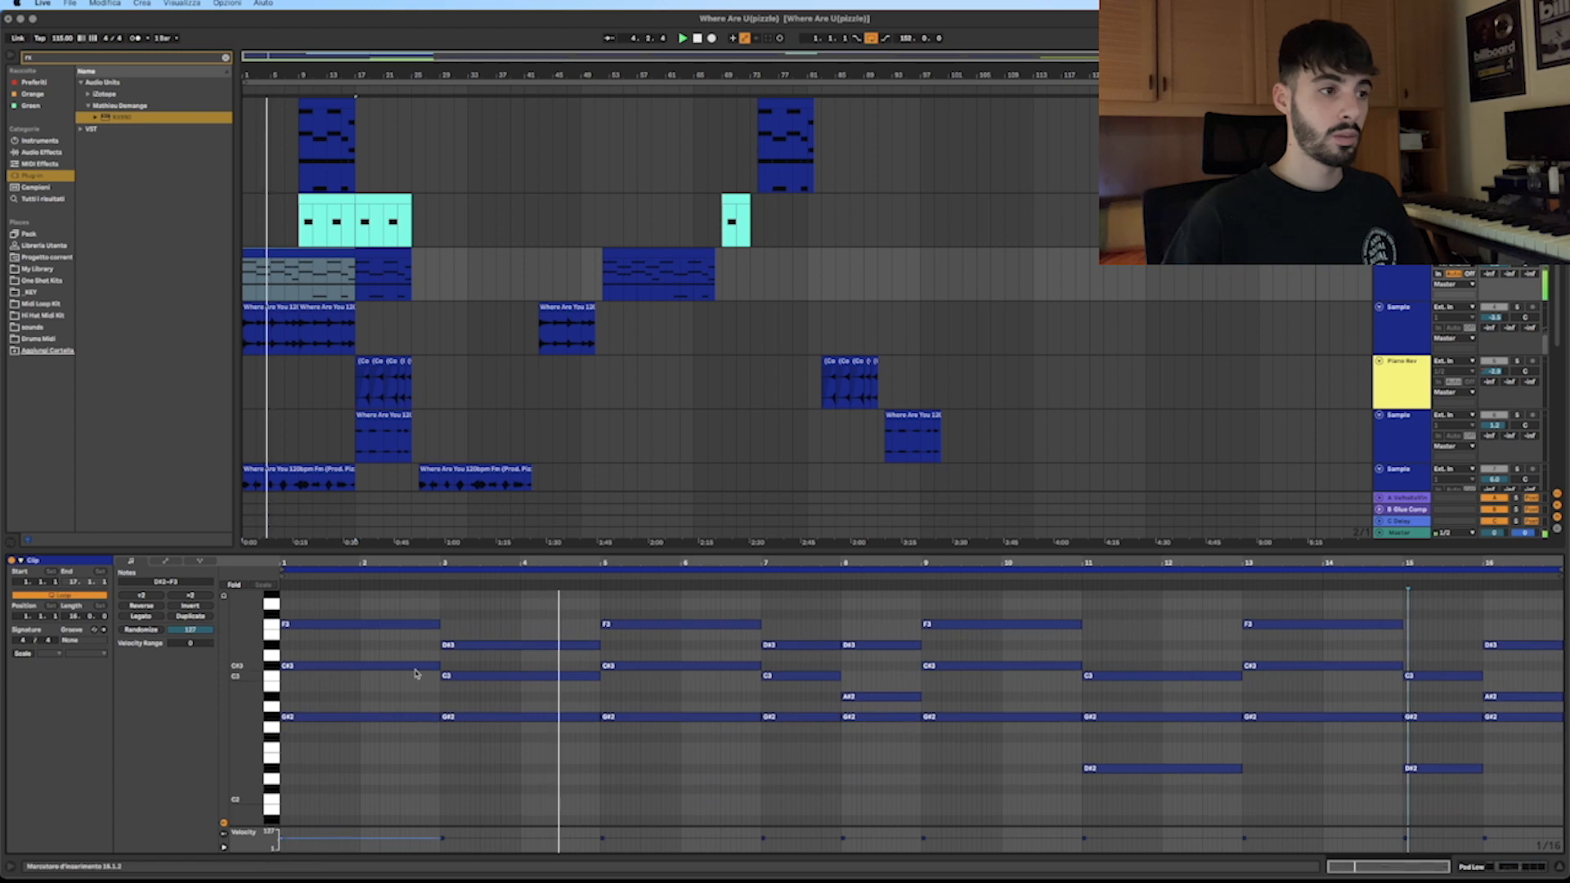
scroll(425, 678, "up", 1)
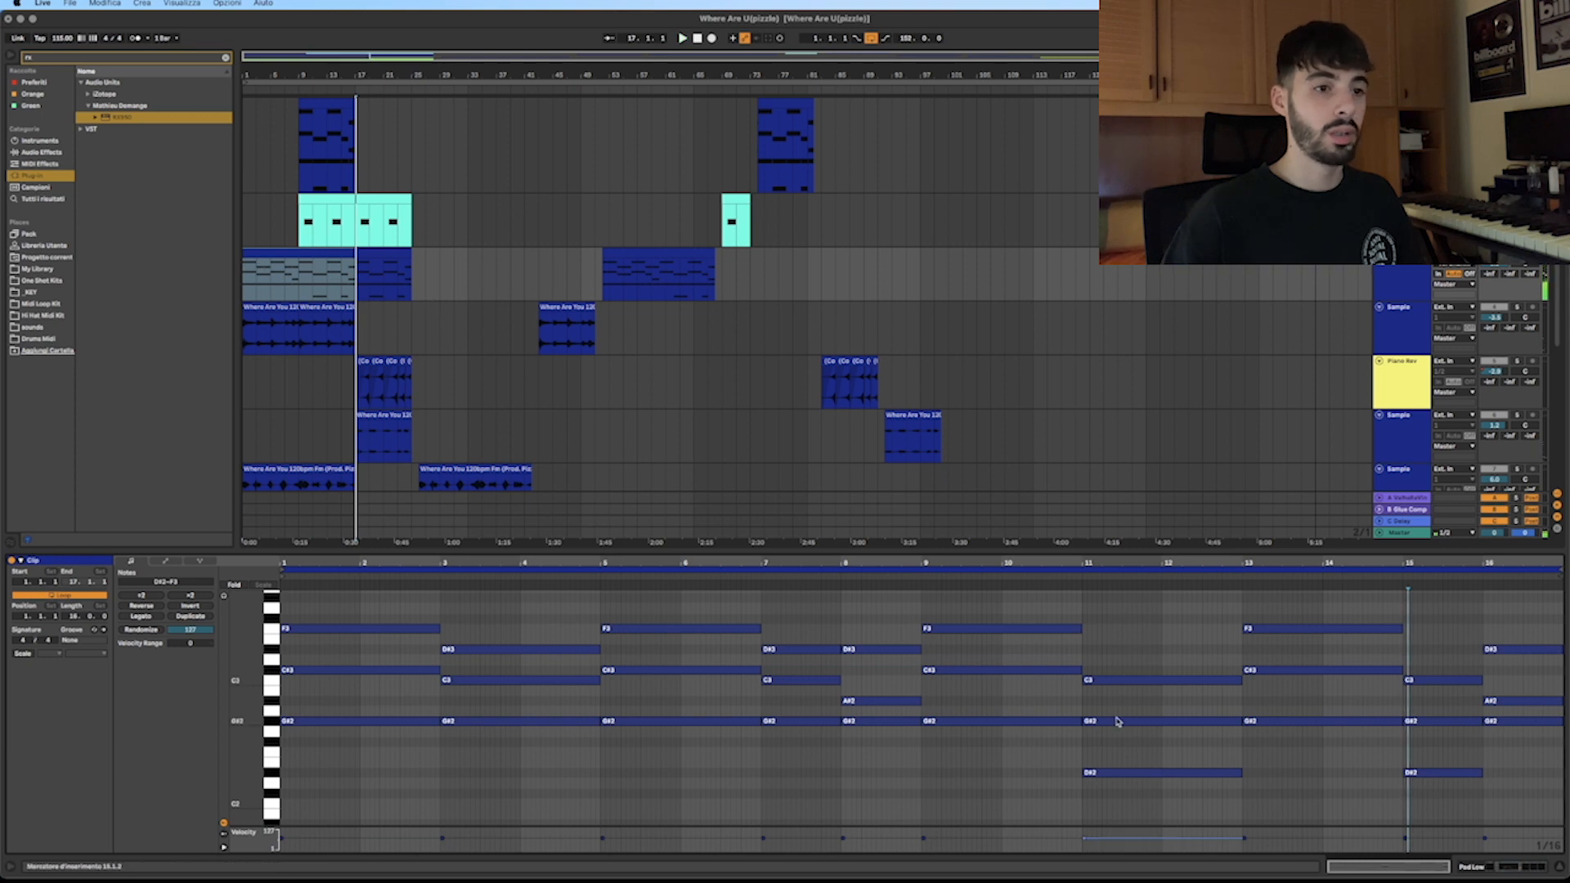
left_click(242, 287)
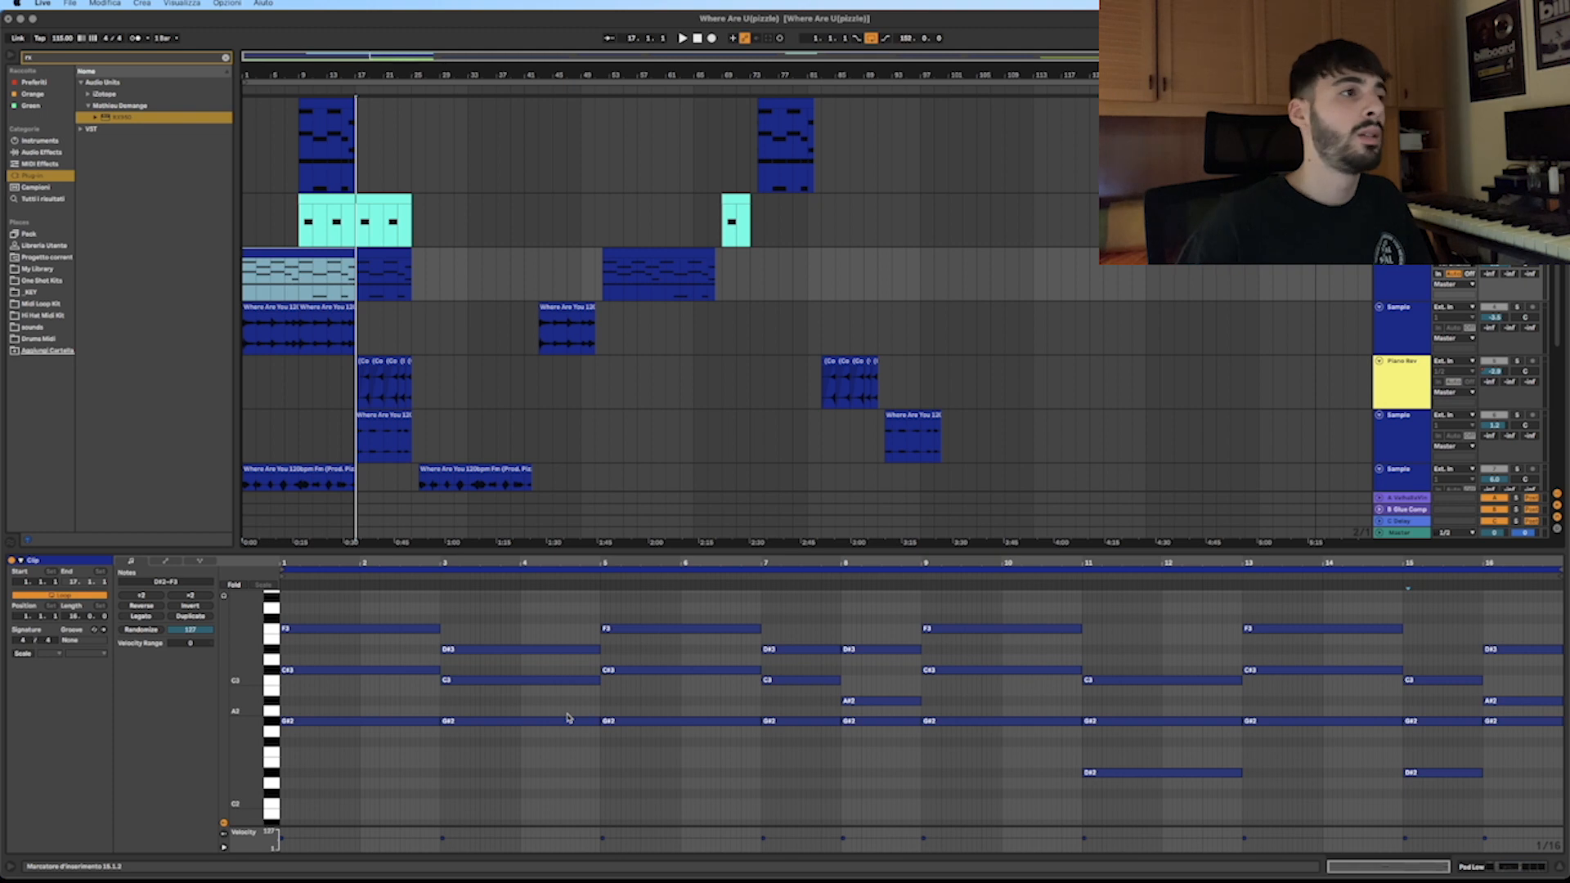
left_click(332, 345)
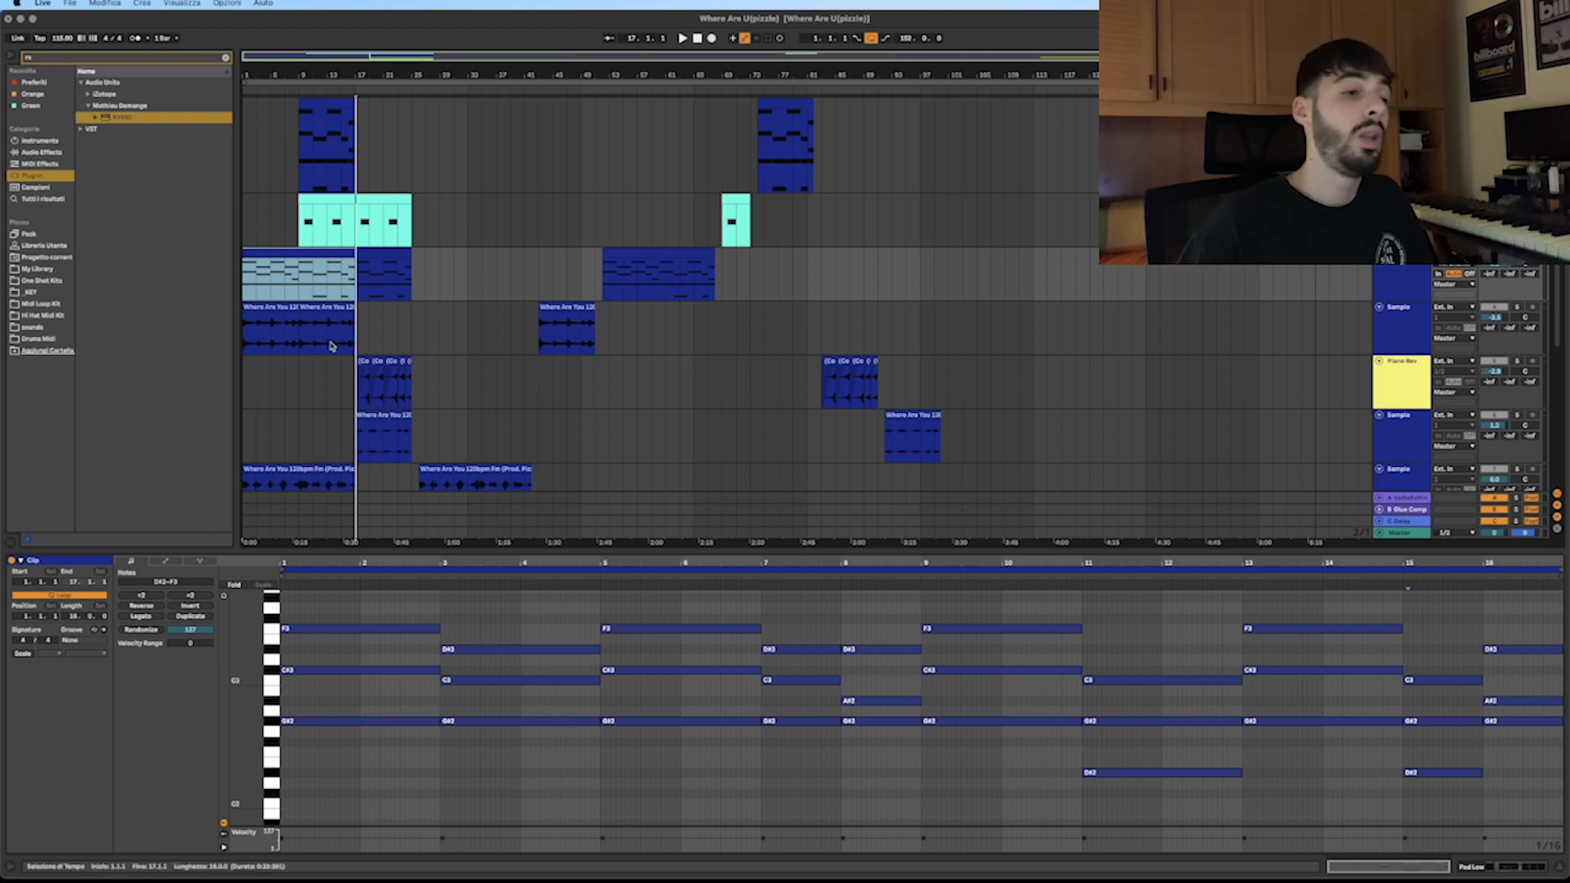
Try raising the D#2 notes at bars 11 and 15 to D#3, returning each one to D#2.
left_click(1117, 638)
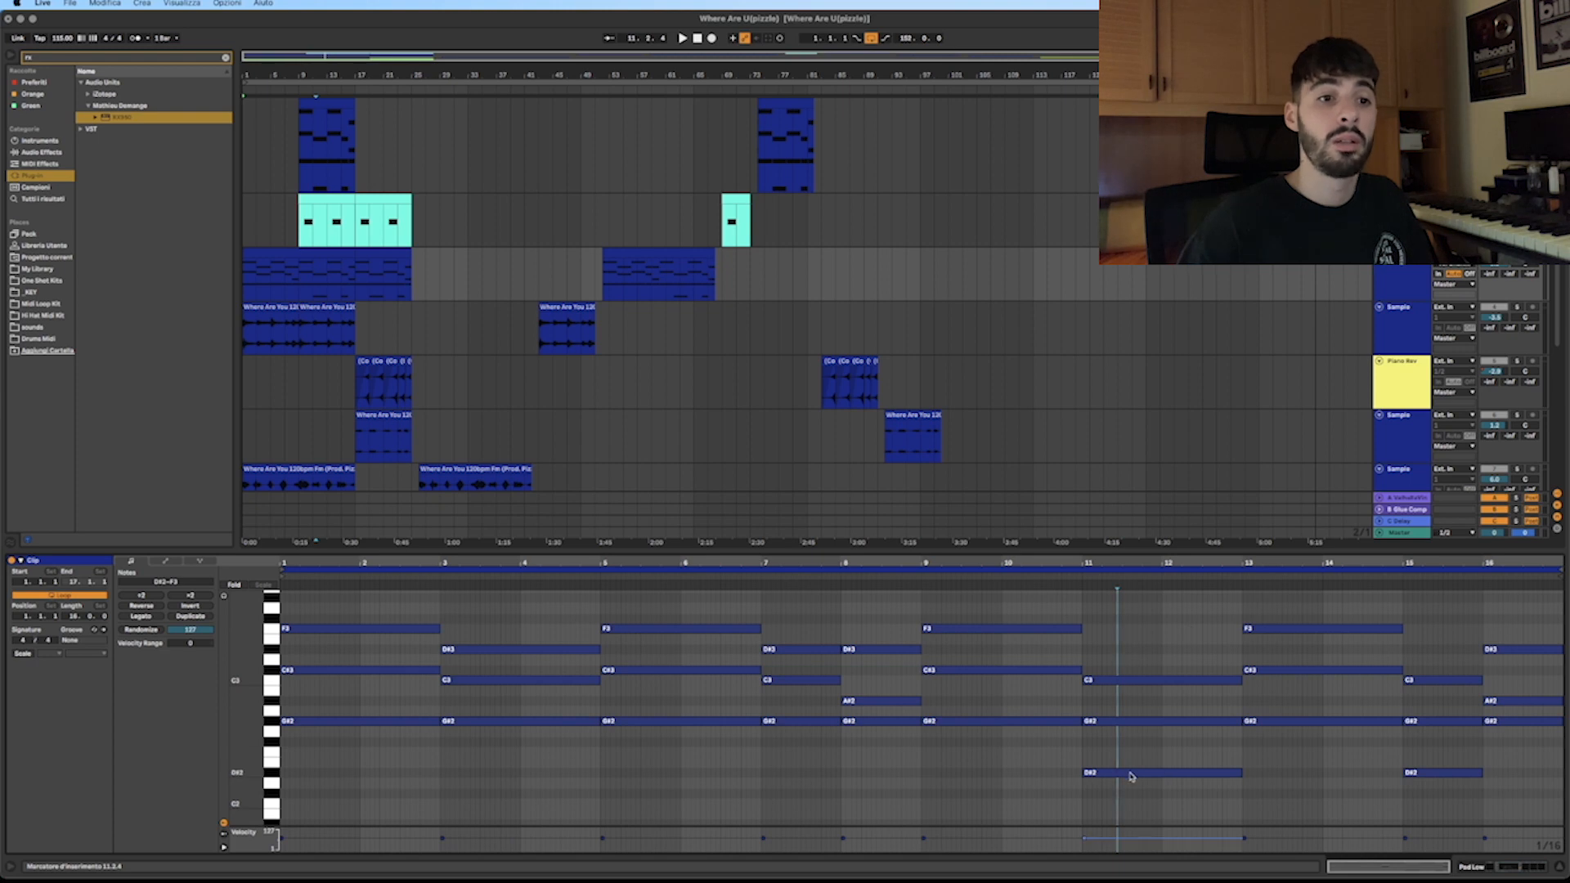
left_click(1133, 774)
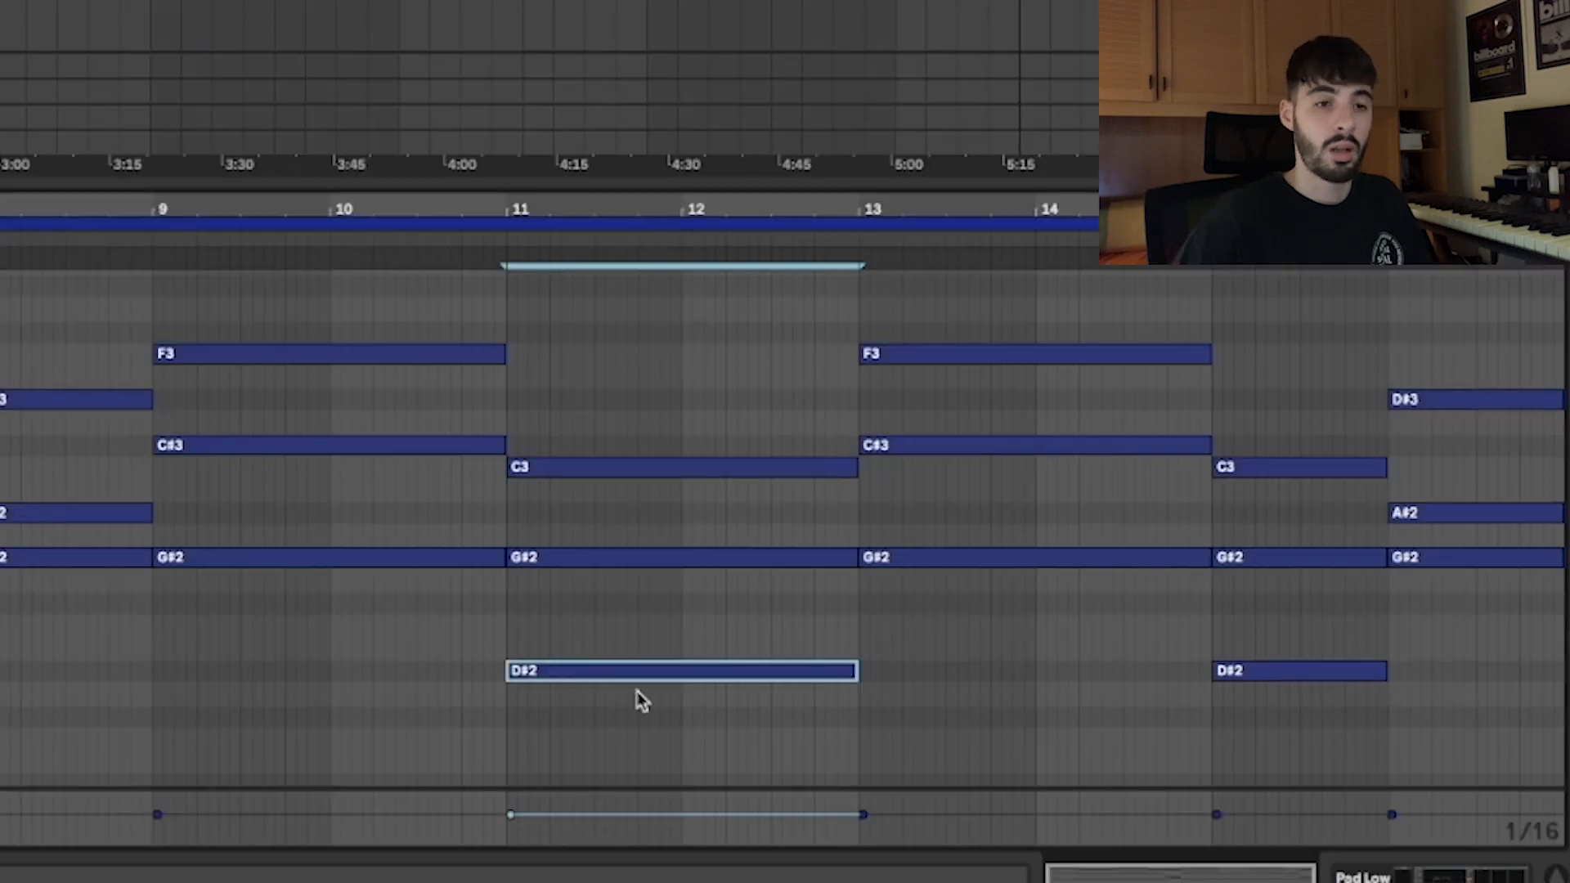
key("shift+Up")
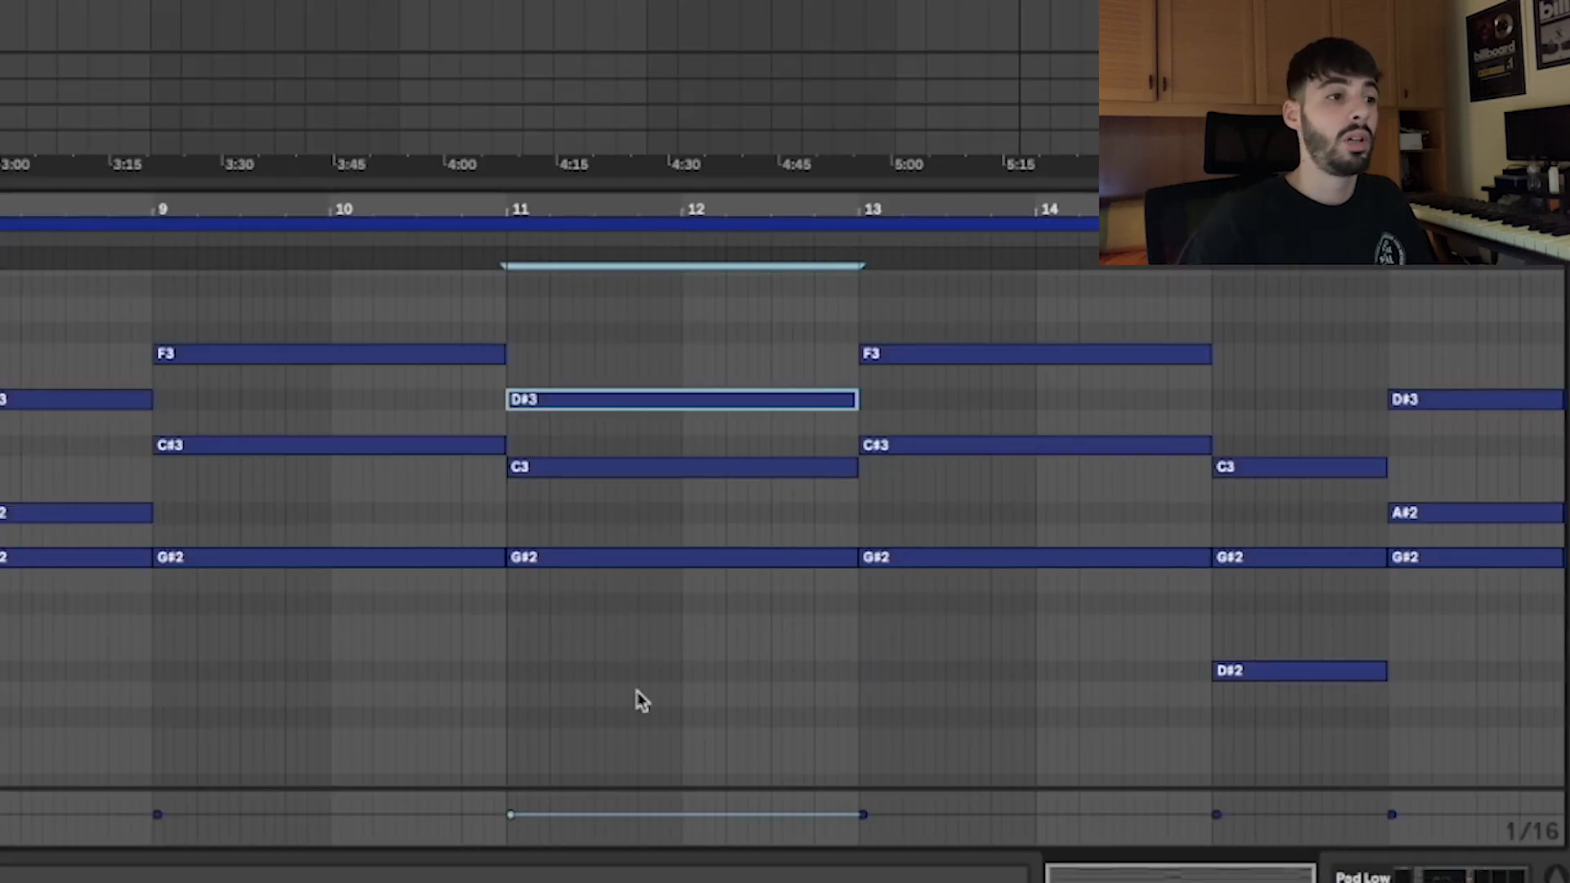
key("shift+Down")
left_click(1341, 670)
key("shift+Up")
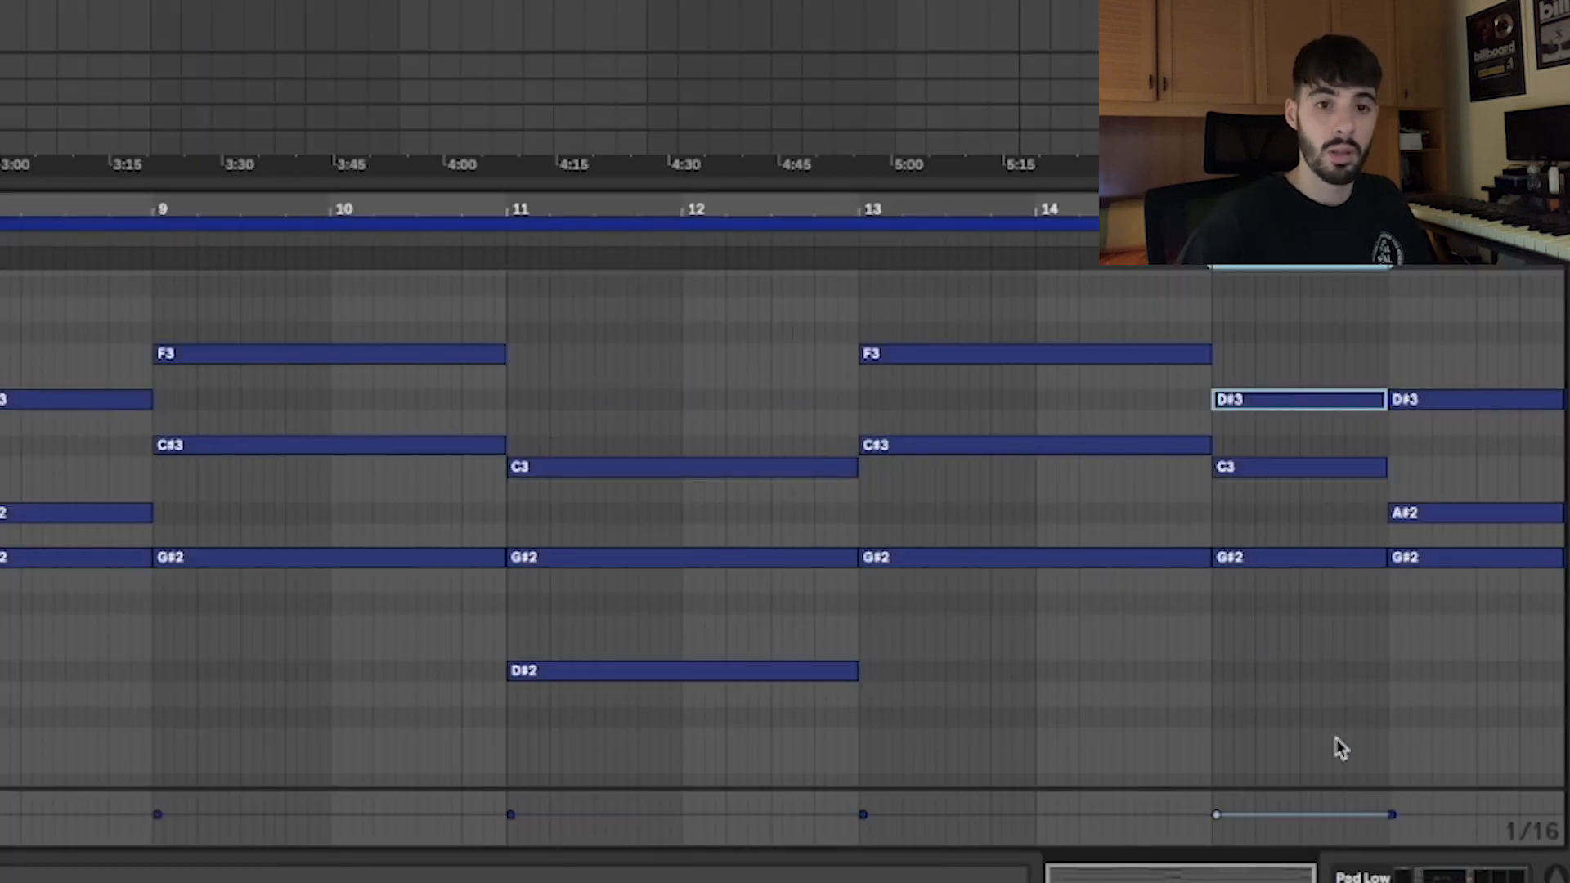
key("shift+Down")
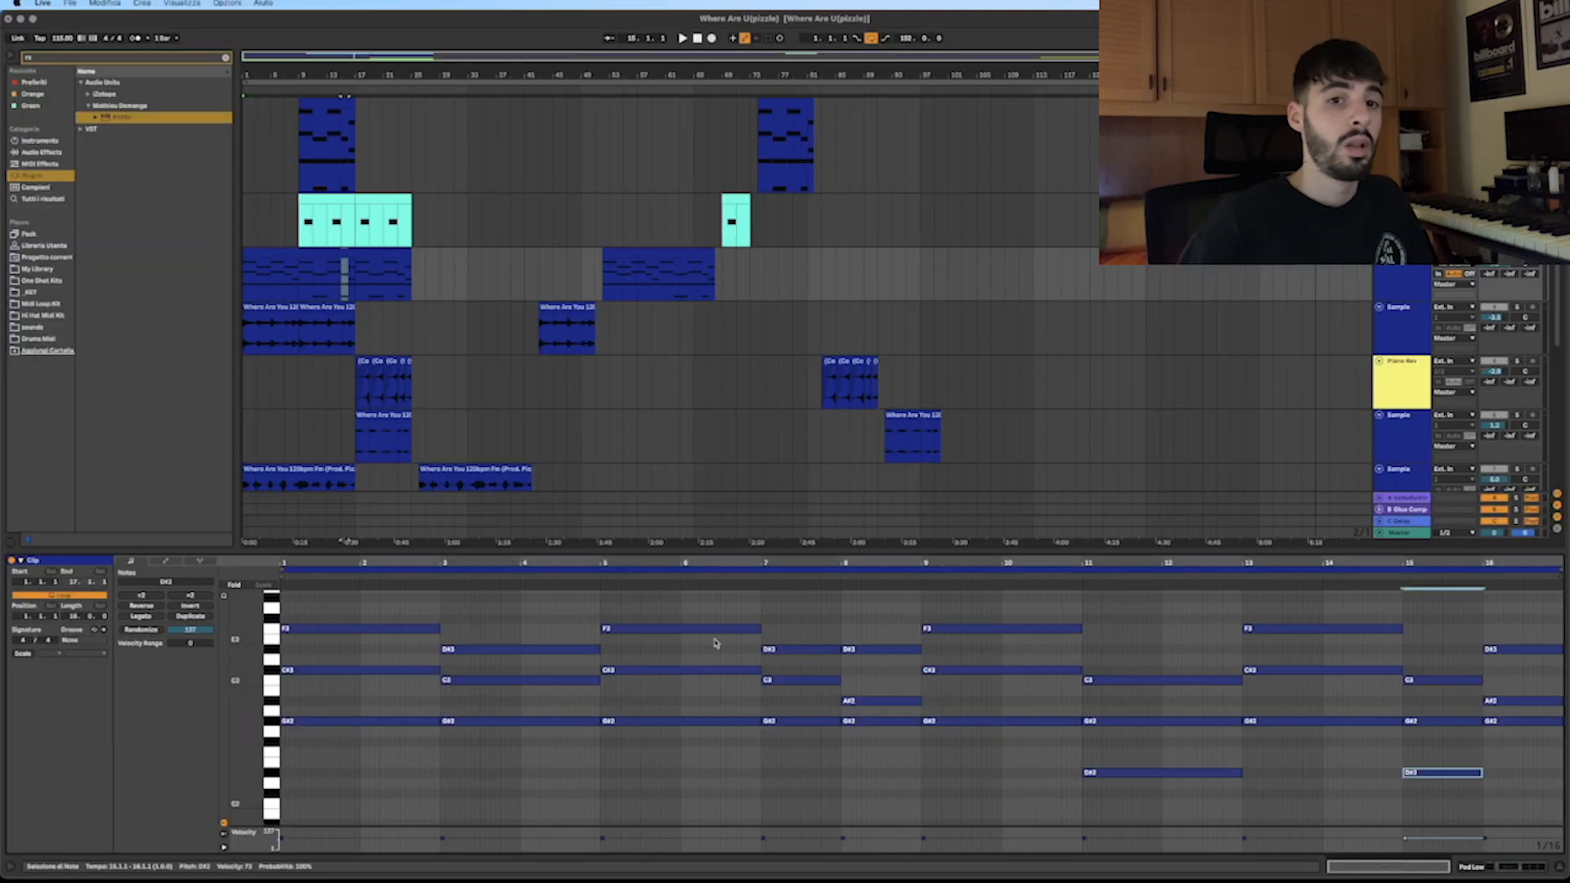
Re-enable Pad Low's audio effect rack and play its clip from the start of the arrangement.
left_click(258, 249)
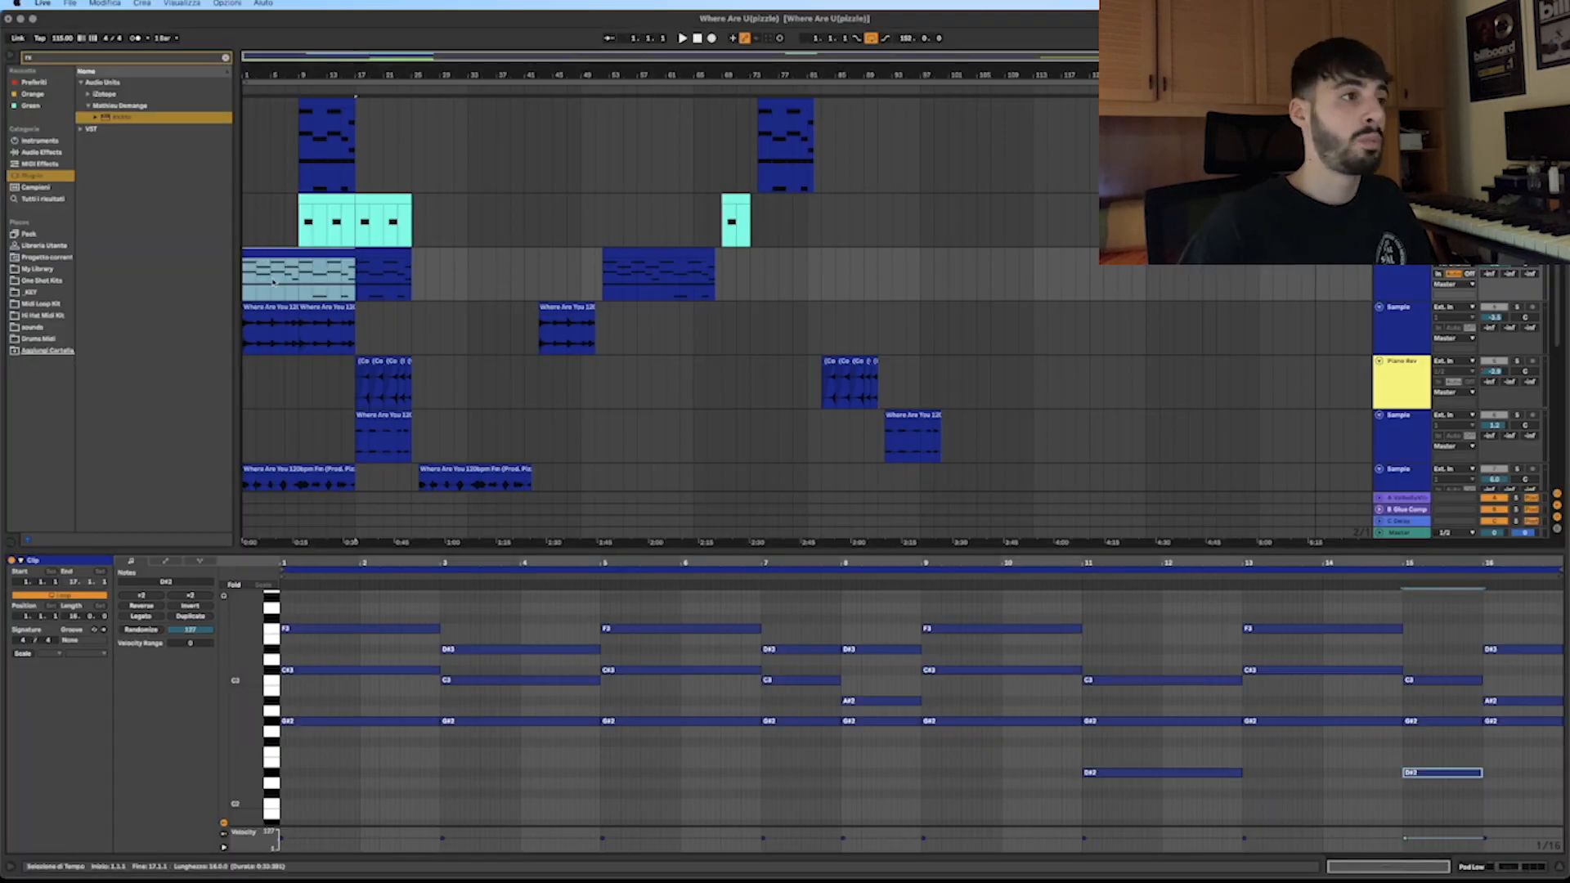
double_click(1379, 275)
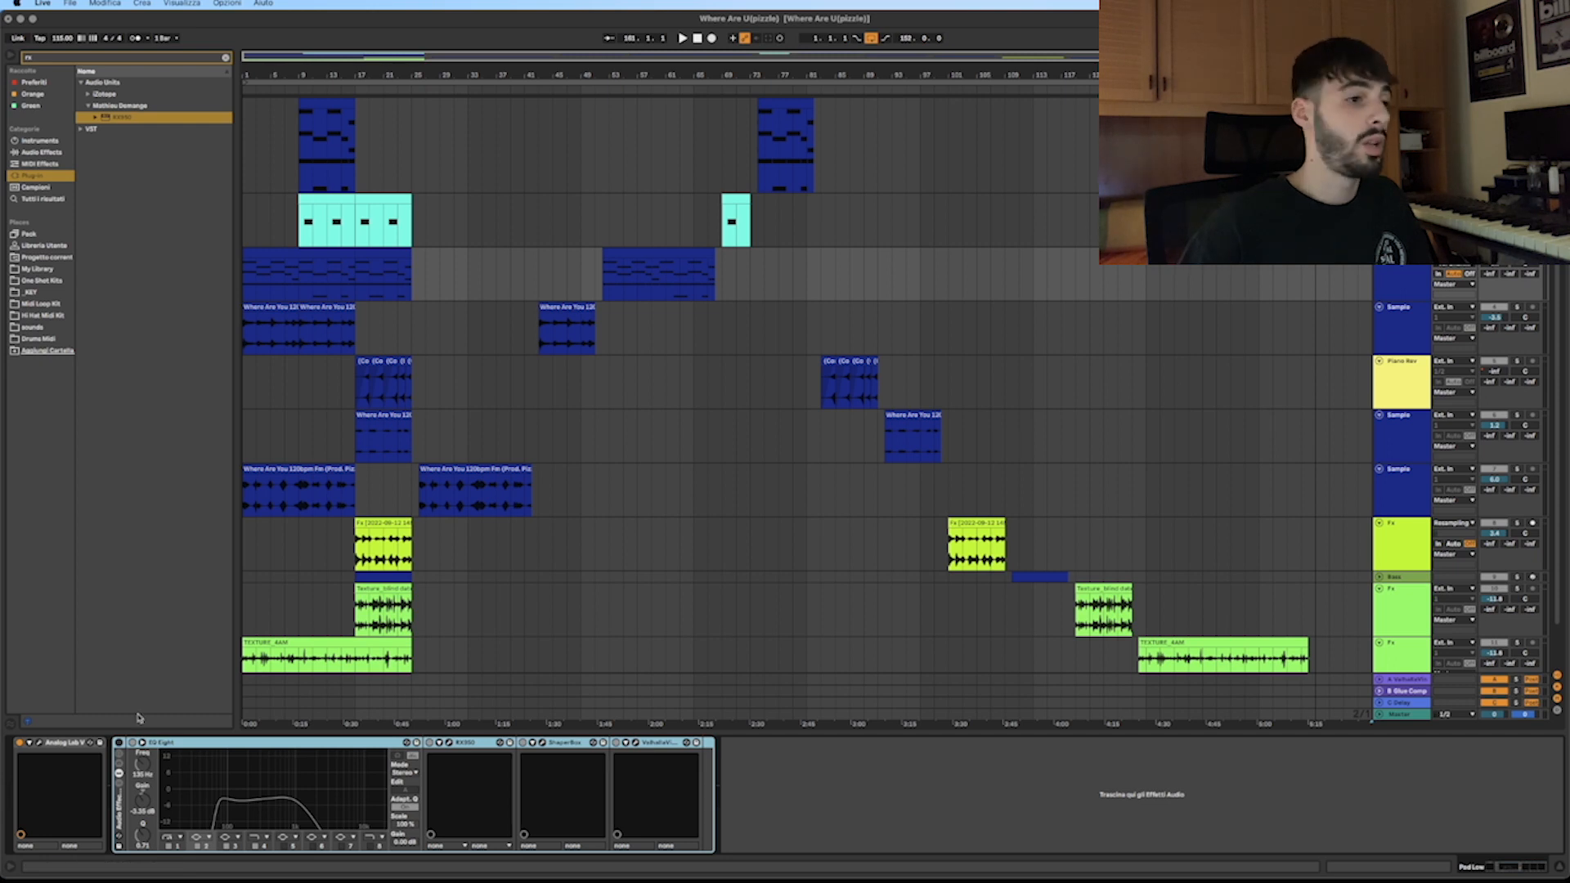
left_click(131, 743)
left_click(245, 291)
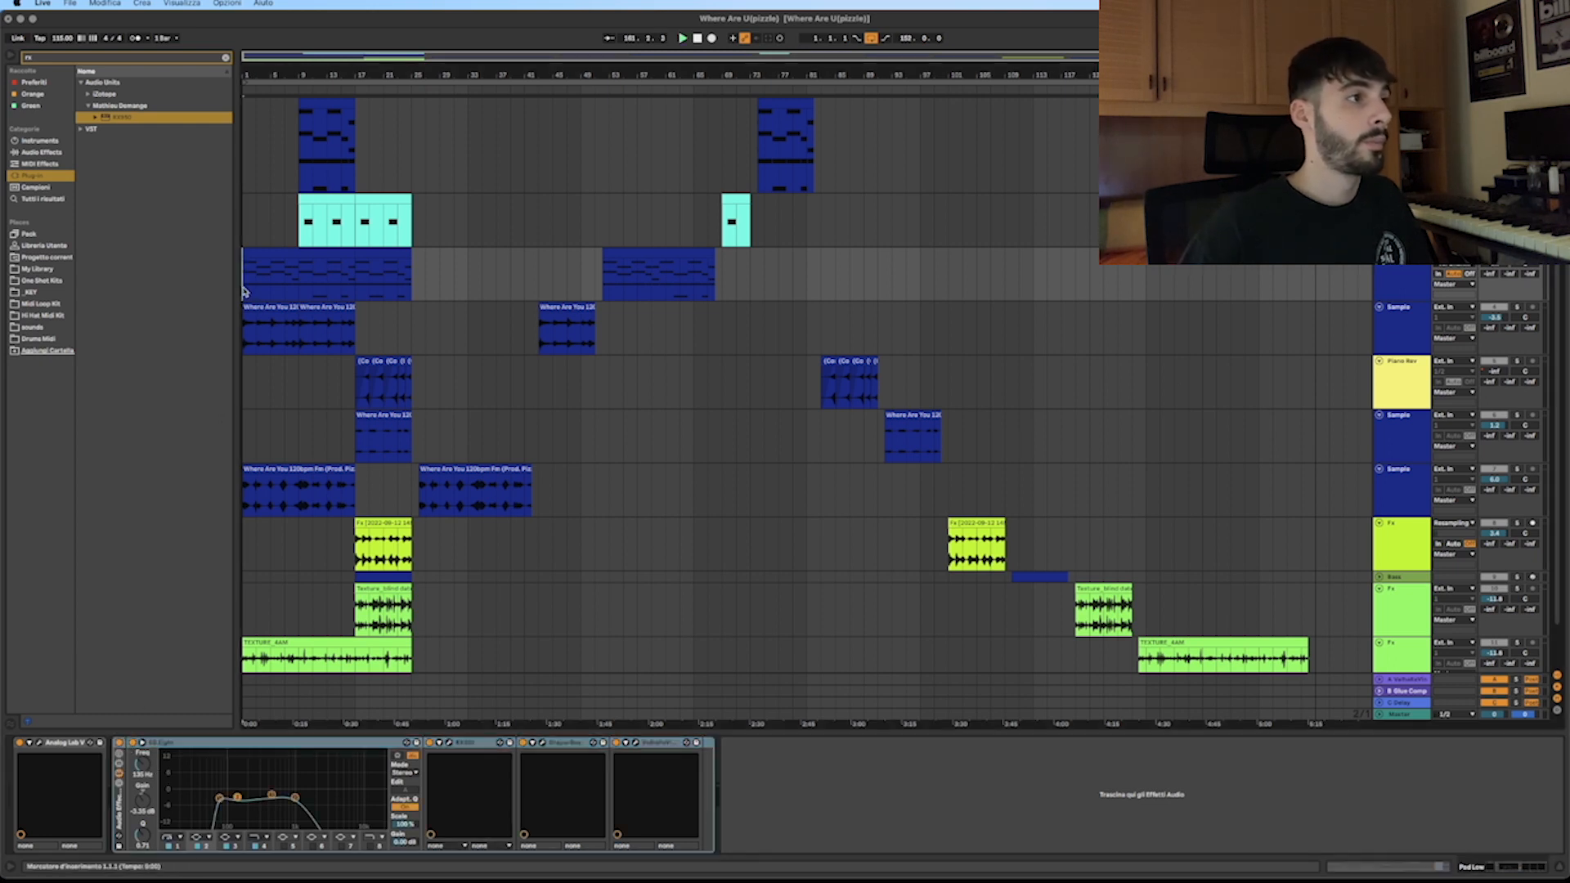
key("space")
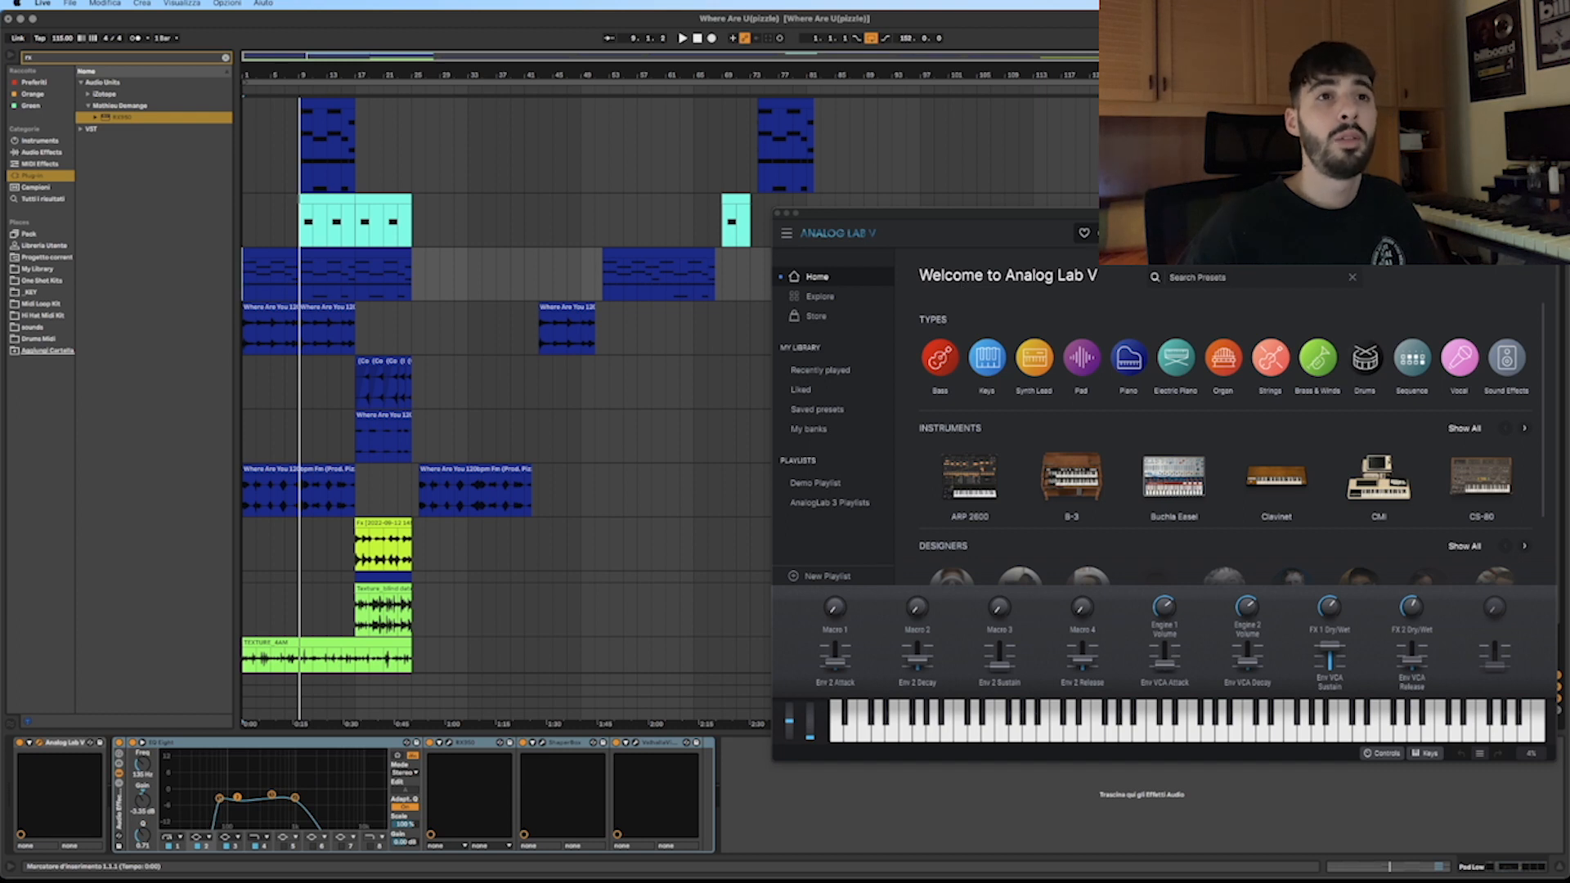
View the Granular Pad preset in Pad Low's Analog Lab V and select the track's EQ Eight.
left_click_drag(1143, 218, 894, 238)
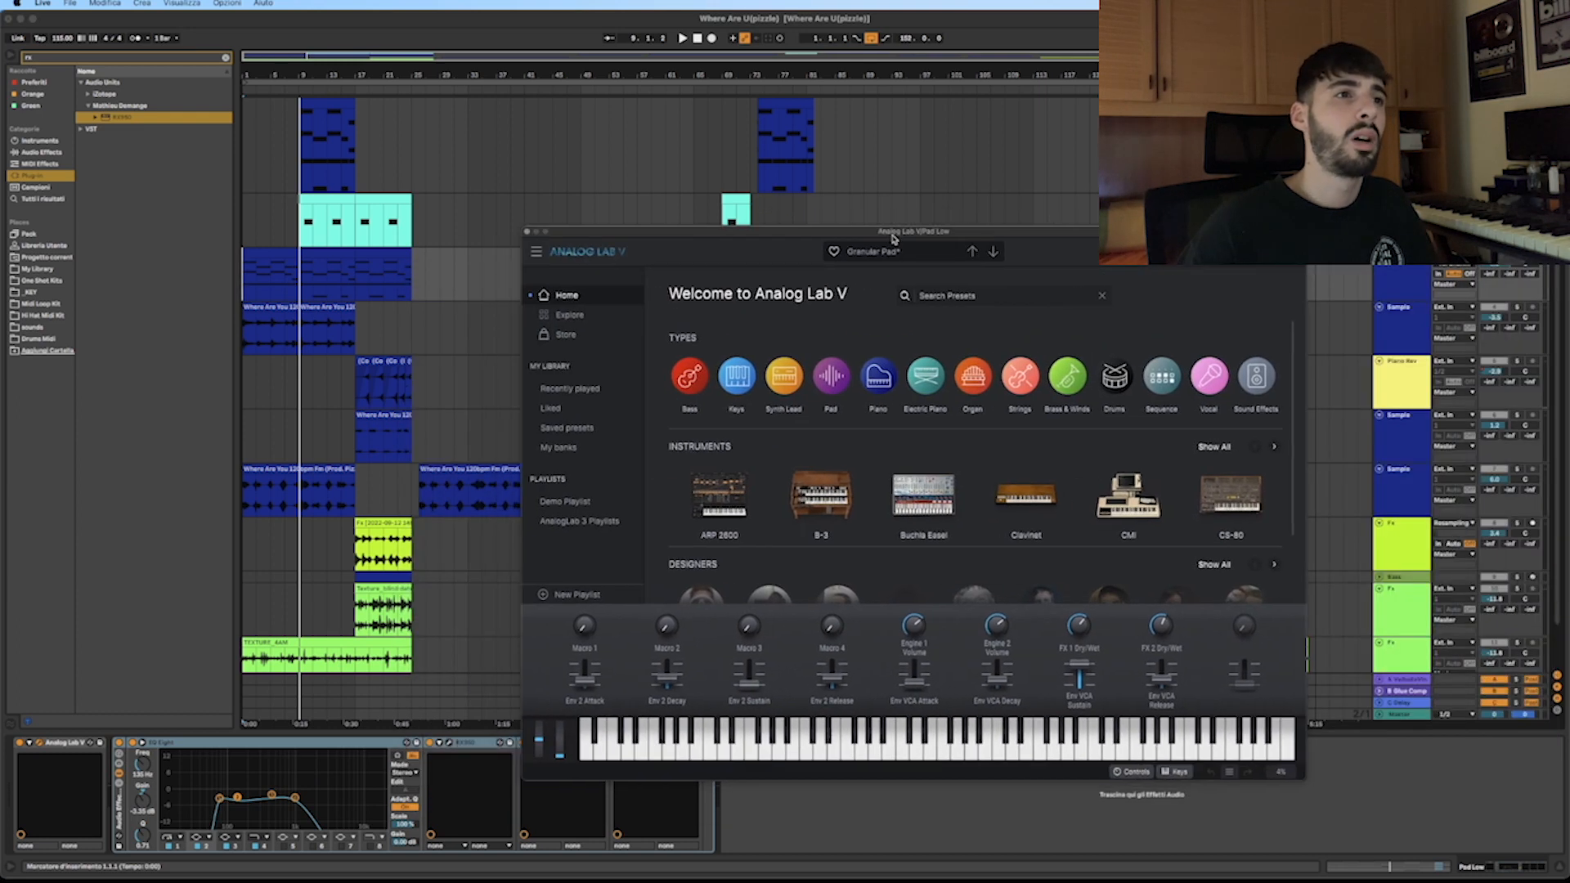
left_click(527, 233)
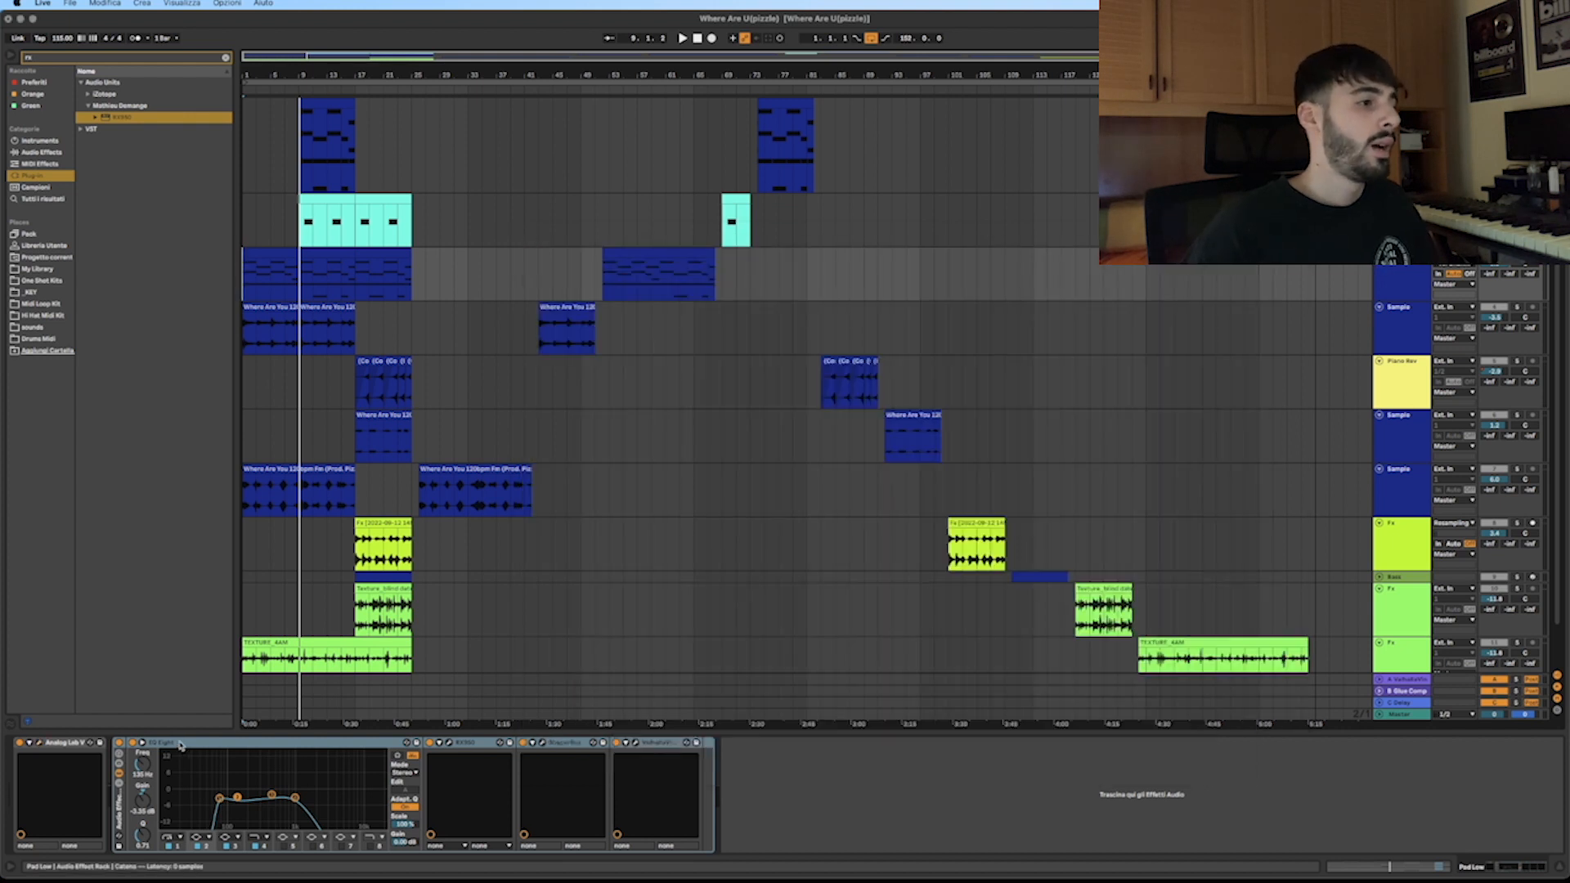
left_click(181, 745)
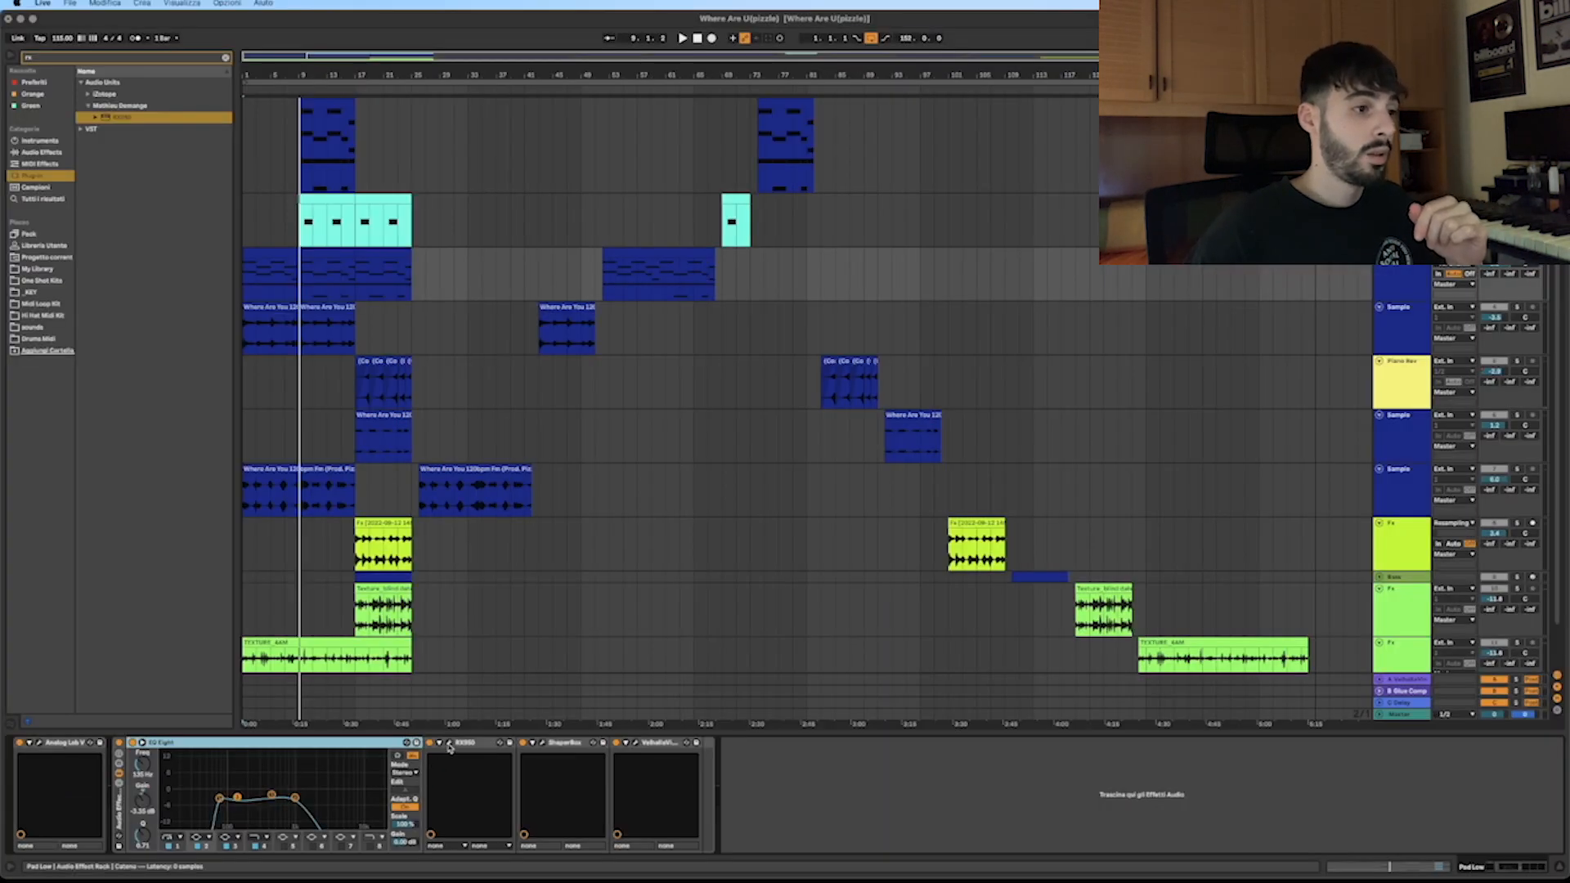
Examine the filter and audio bandwidth settings of the RX950 on the Pad Low track.
left_click(448, 744)
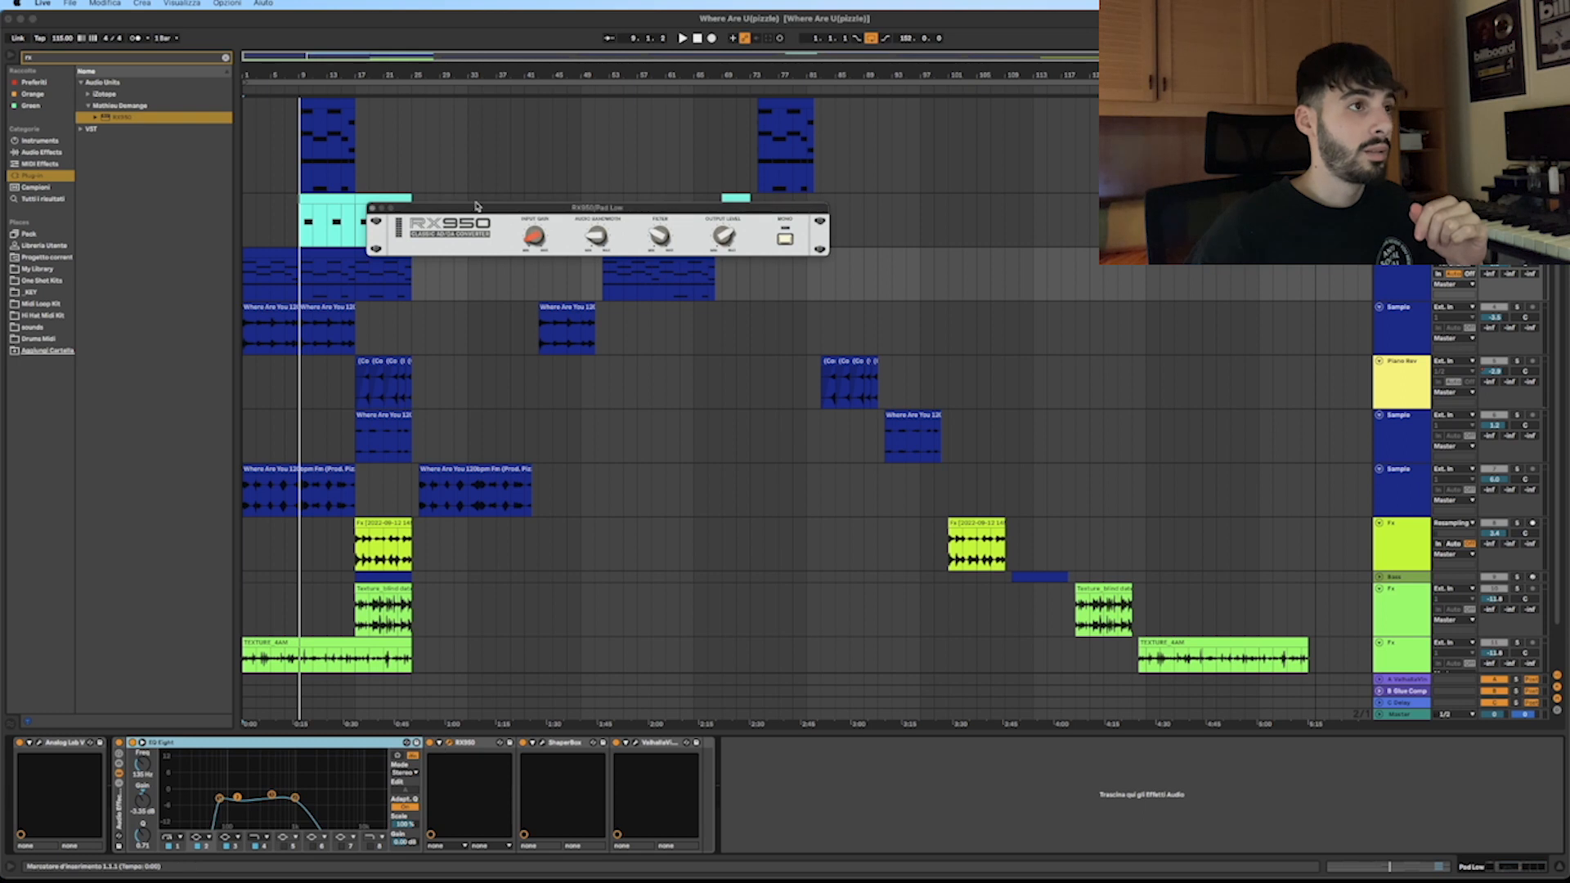
left_click_drag(476, 205, 567, 384)
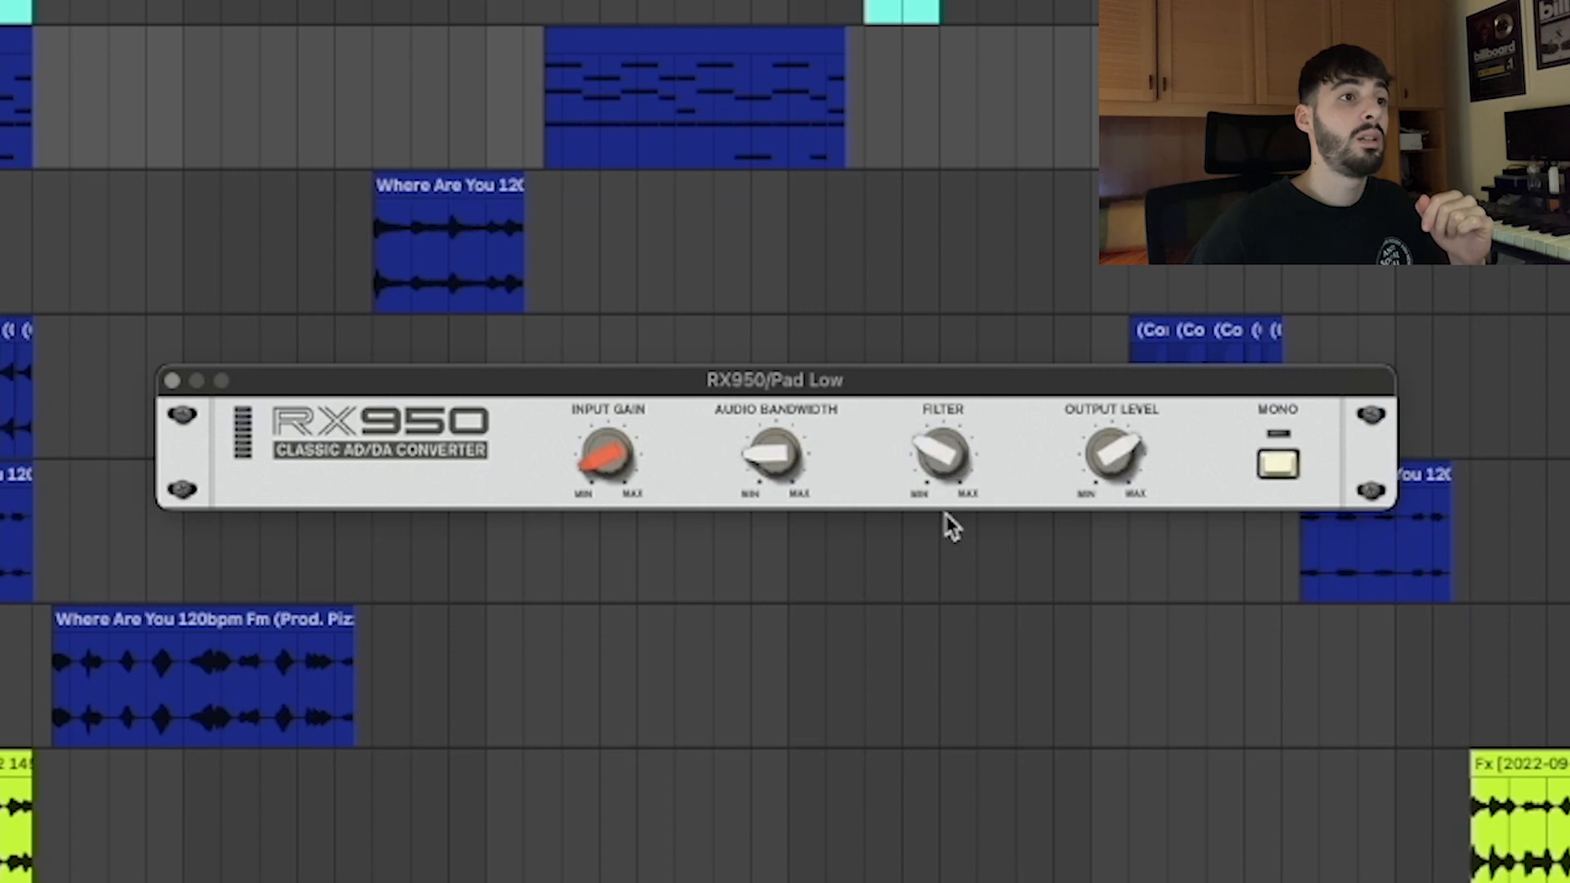
mouse_move(938, 453)
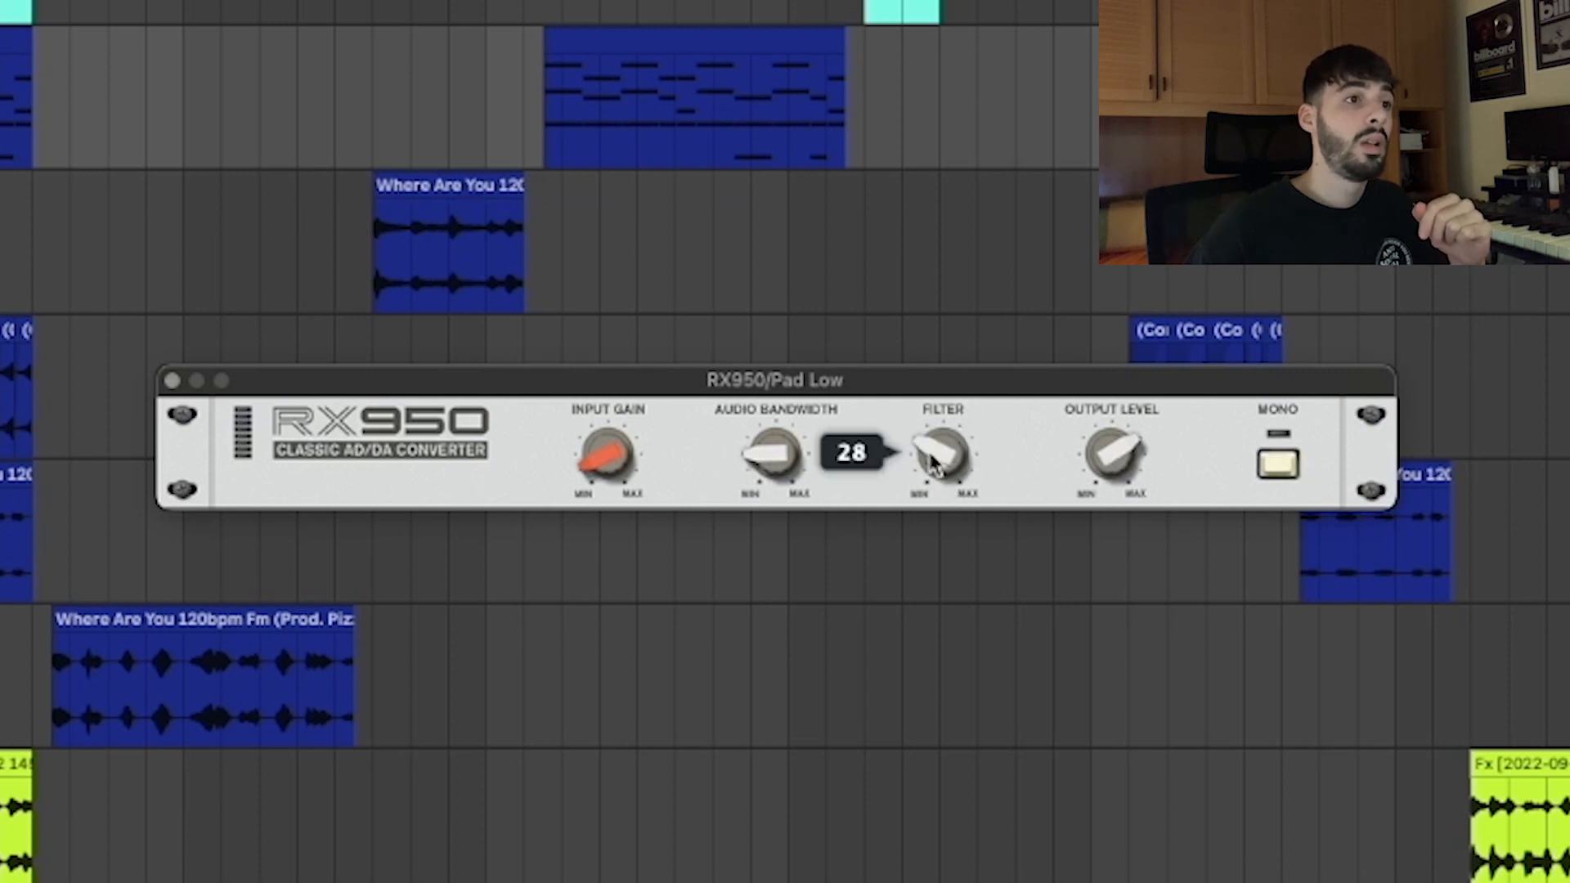
mouse_move(766, 471)
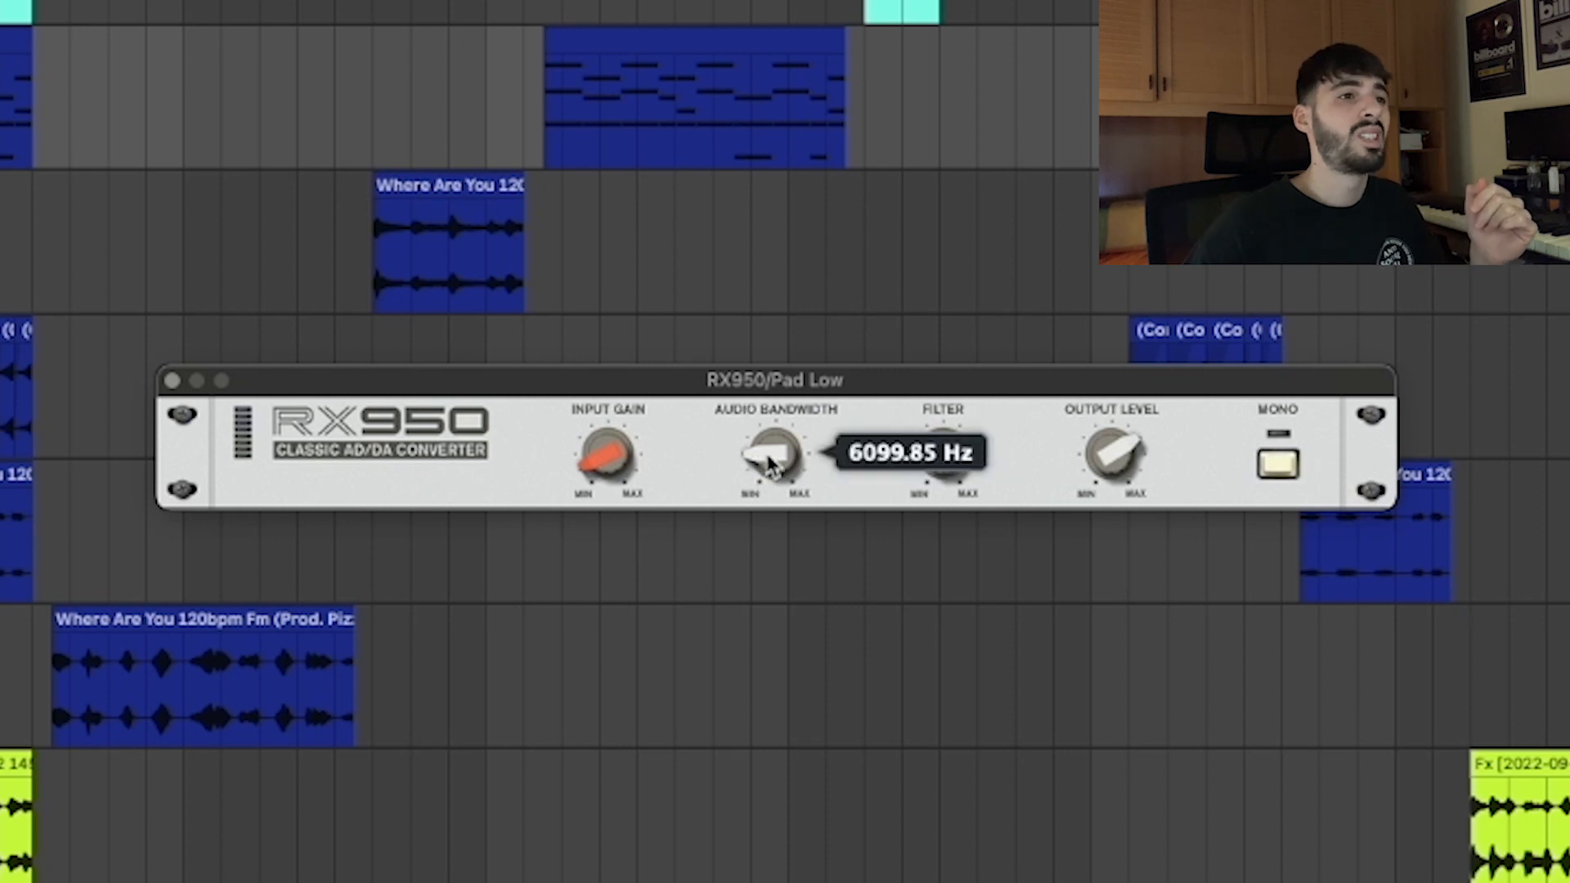
left_click(171, 381)
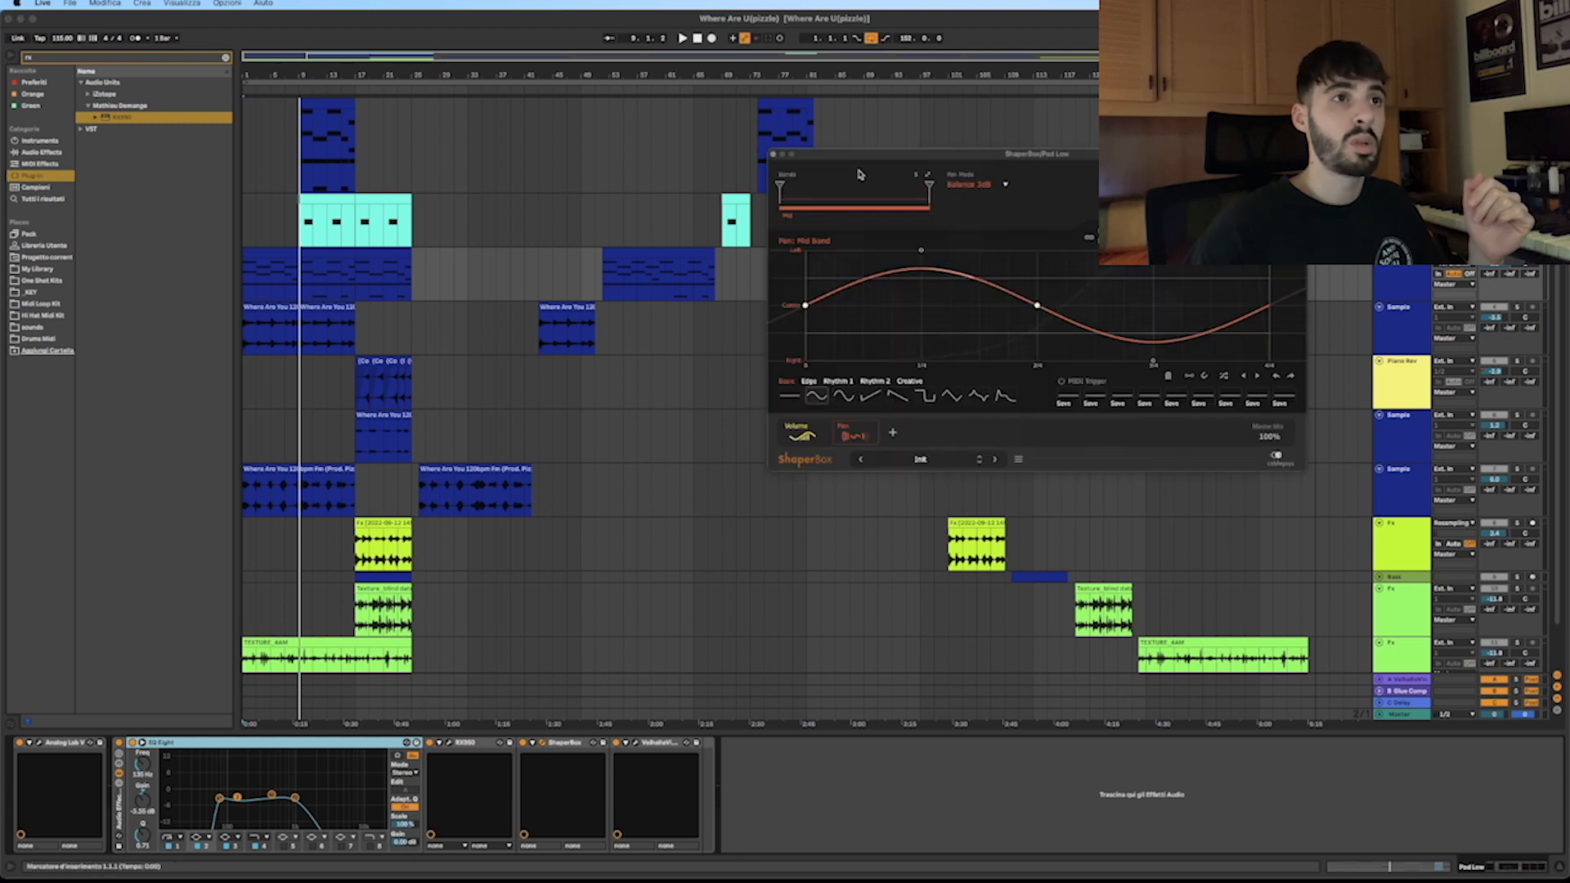
Examine the Pan shaper of Pad Low's ShaperBox and show its Volume shaper.
left_click_drag(818, 153, 680, 237)
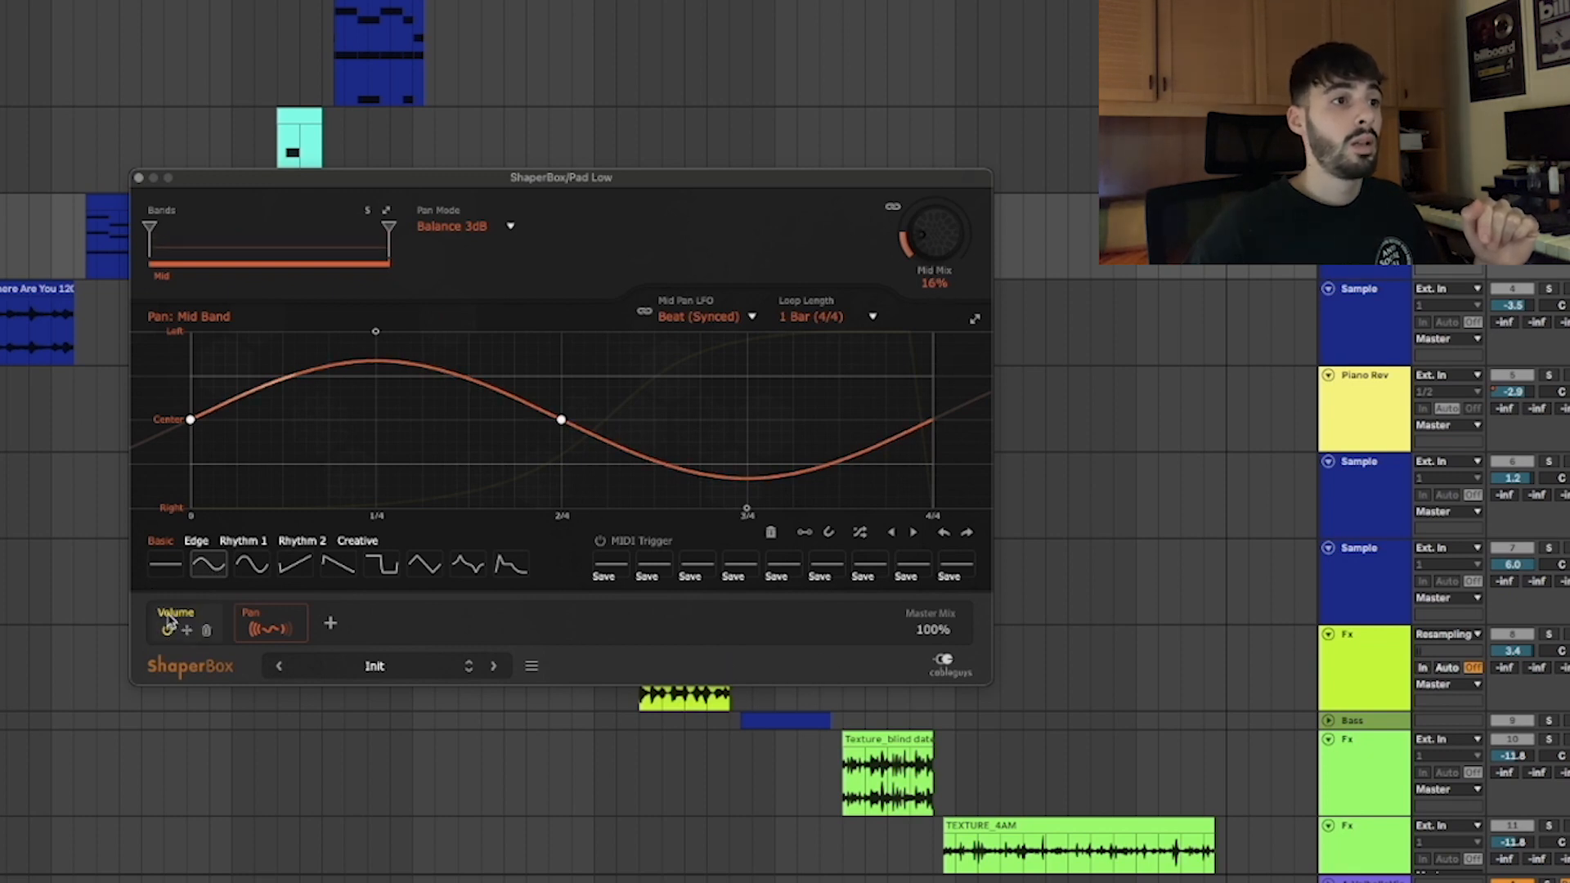
left_click(169, 623)
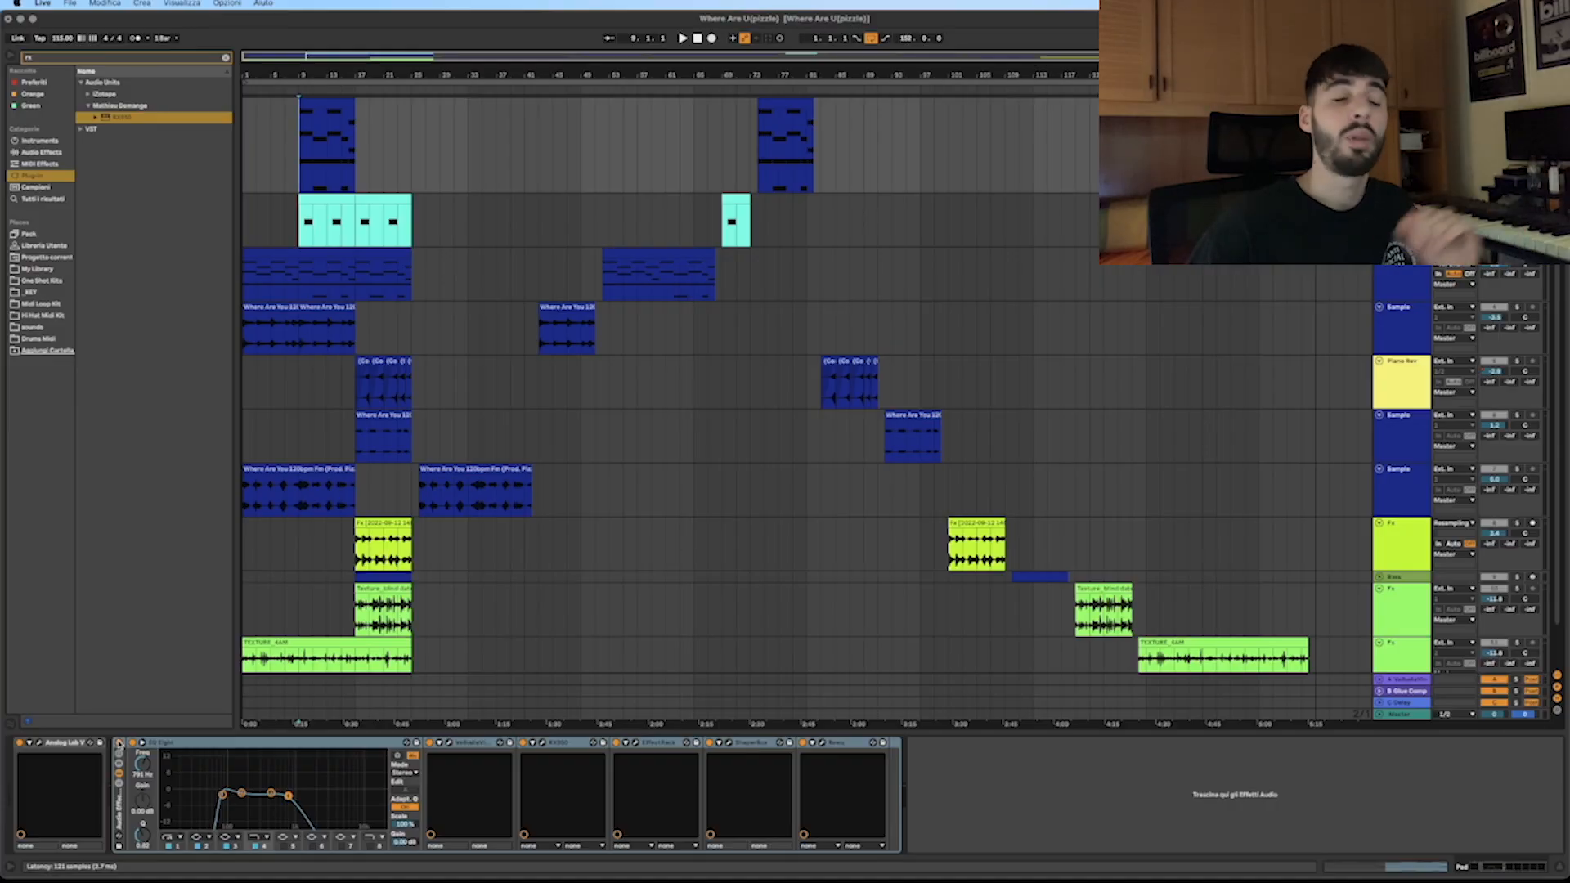
Play the Pad track from bar 9 with its audio effect rack bypassed.
left_click(279, 308)
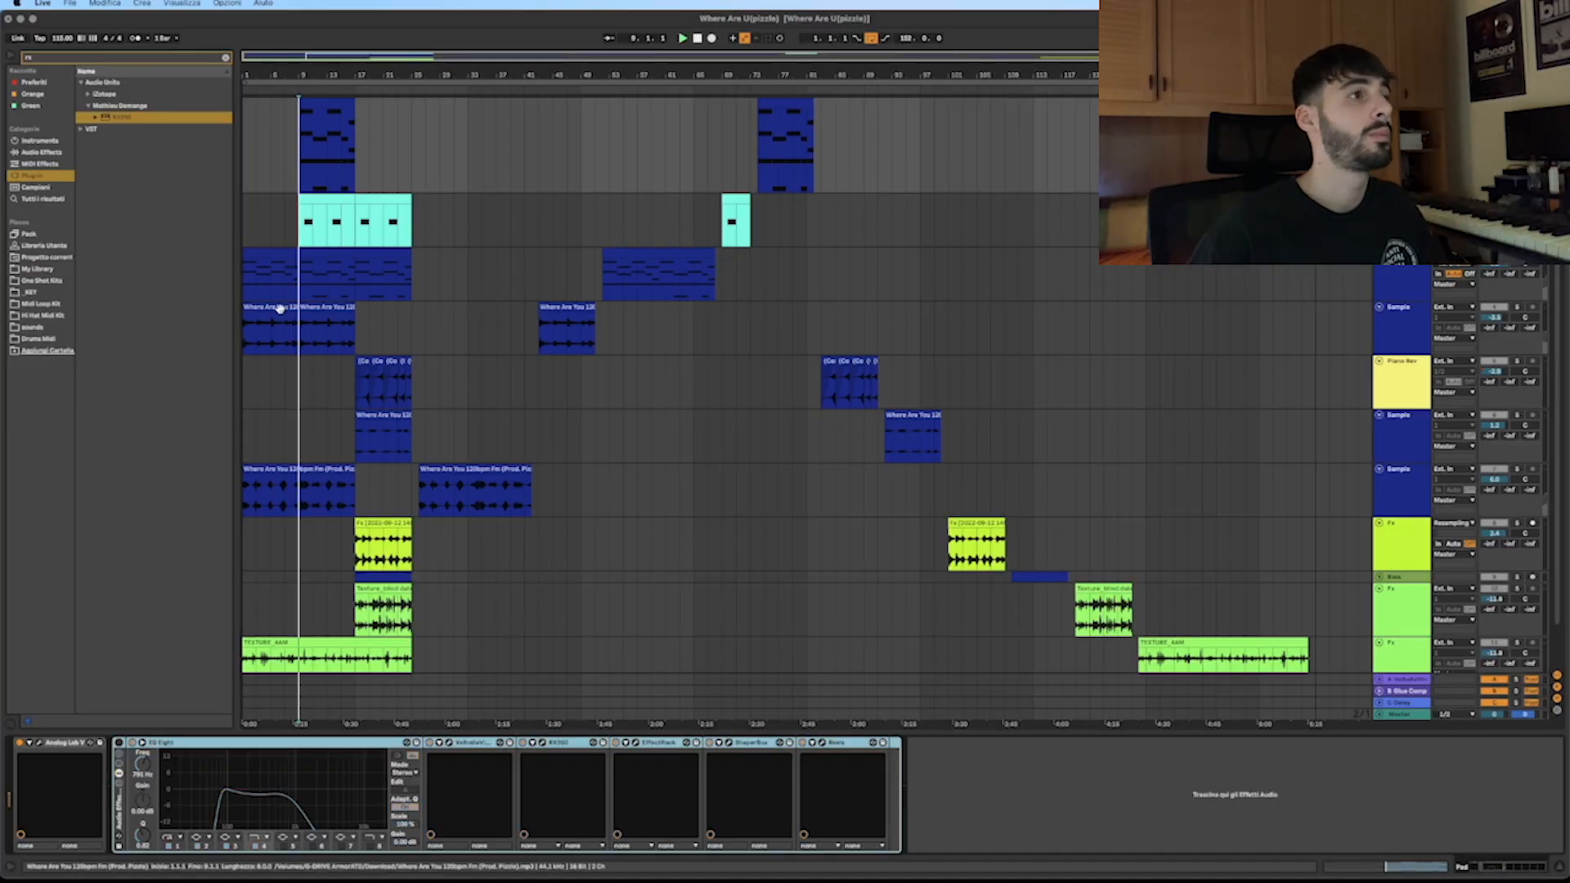
key("space")
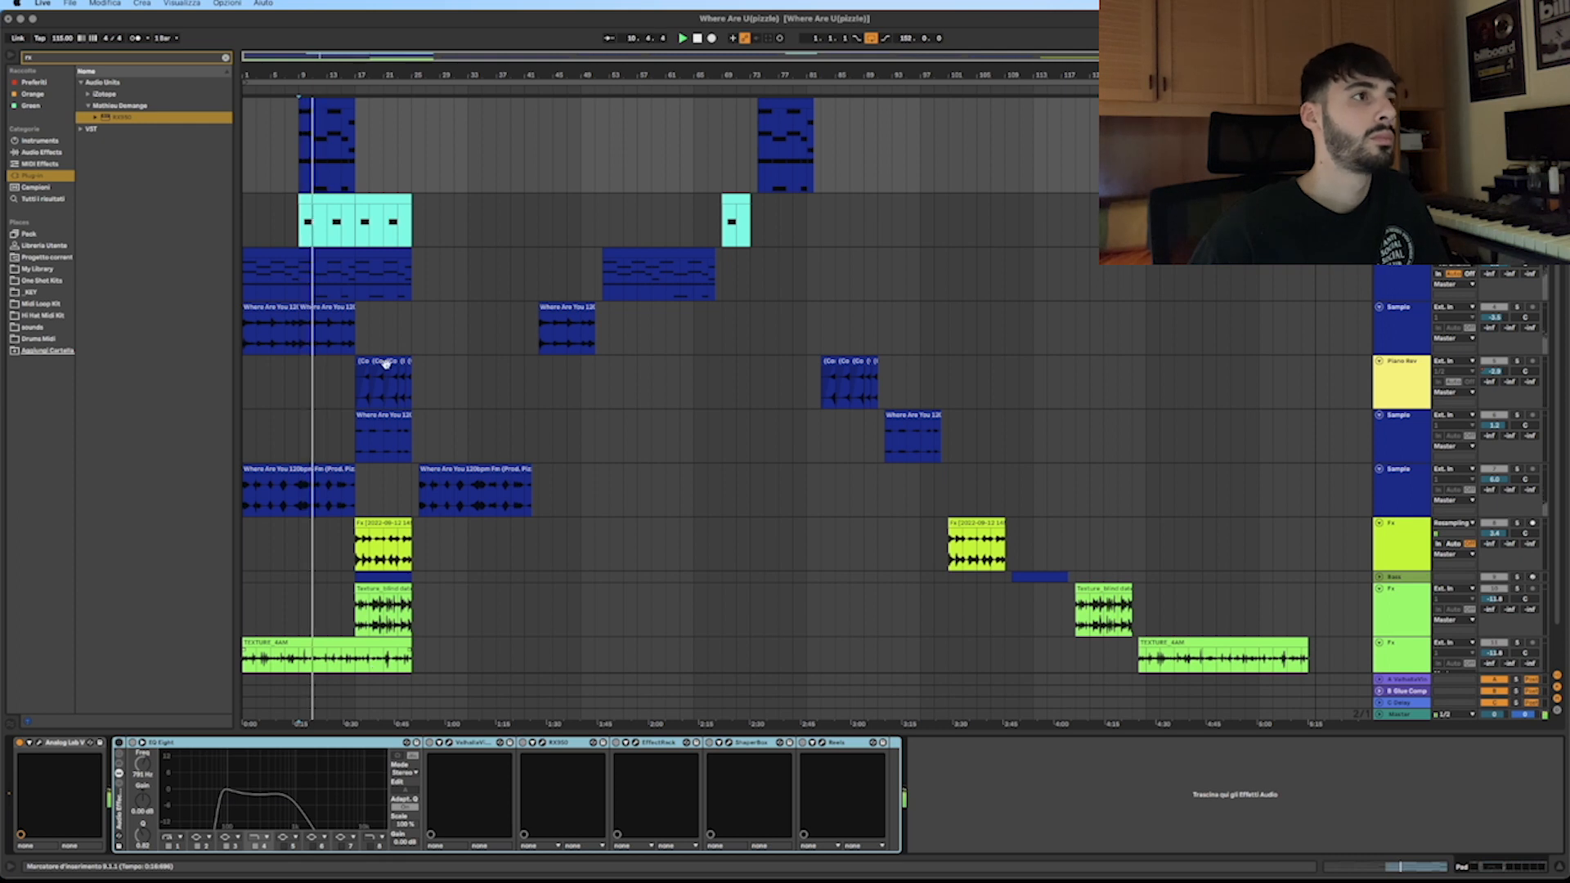
Review the notes in the Pad track's first MIDI clip and return to its device chain.
double_click(306, 98)
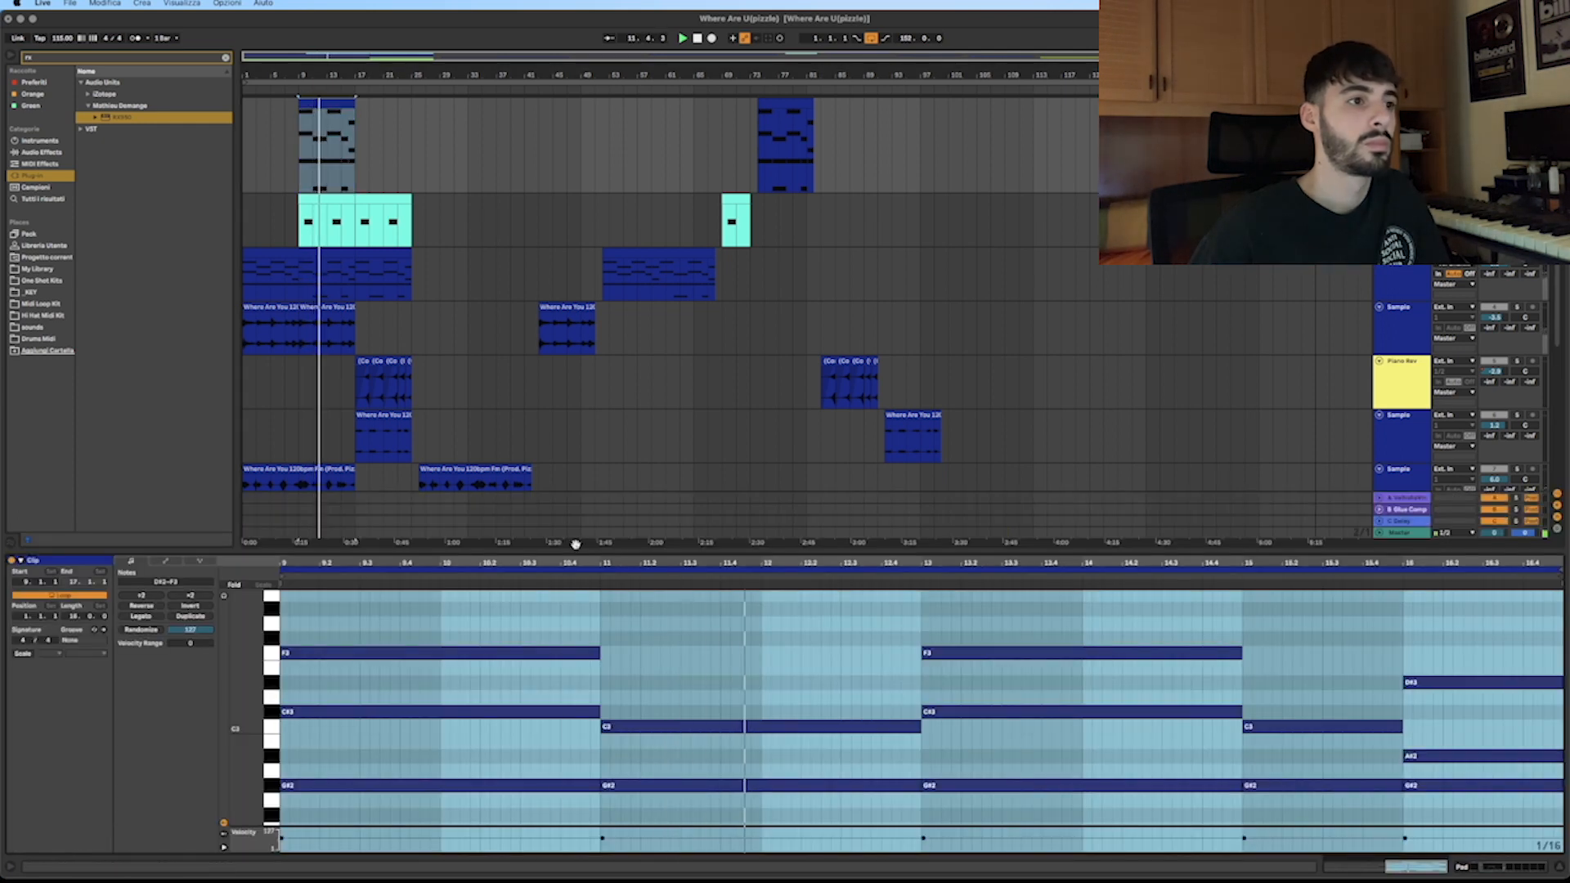
scroll(532, 662, "down", 1)
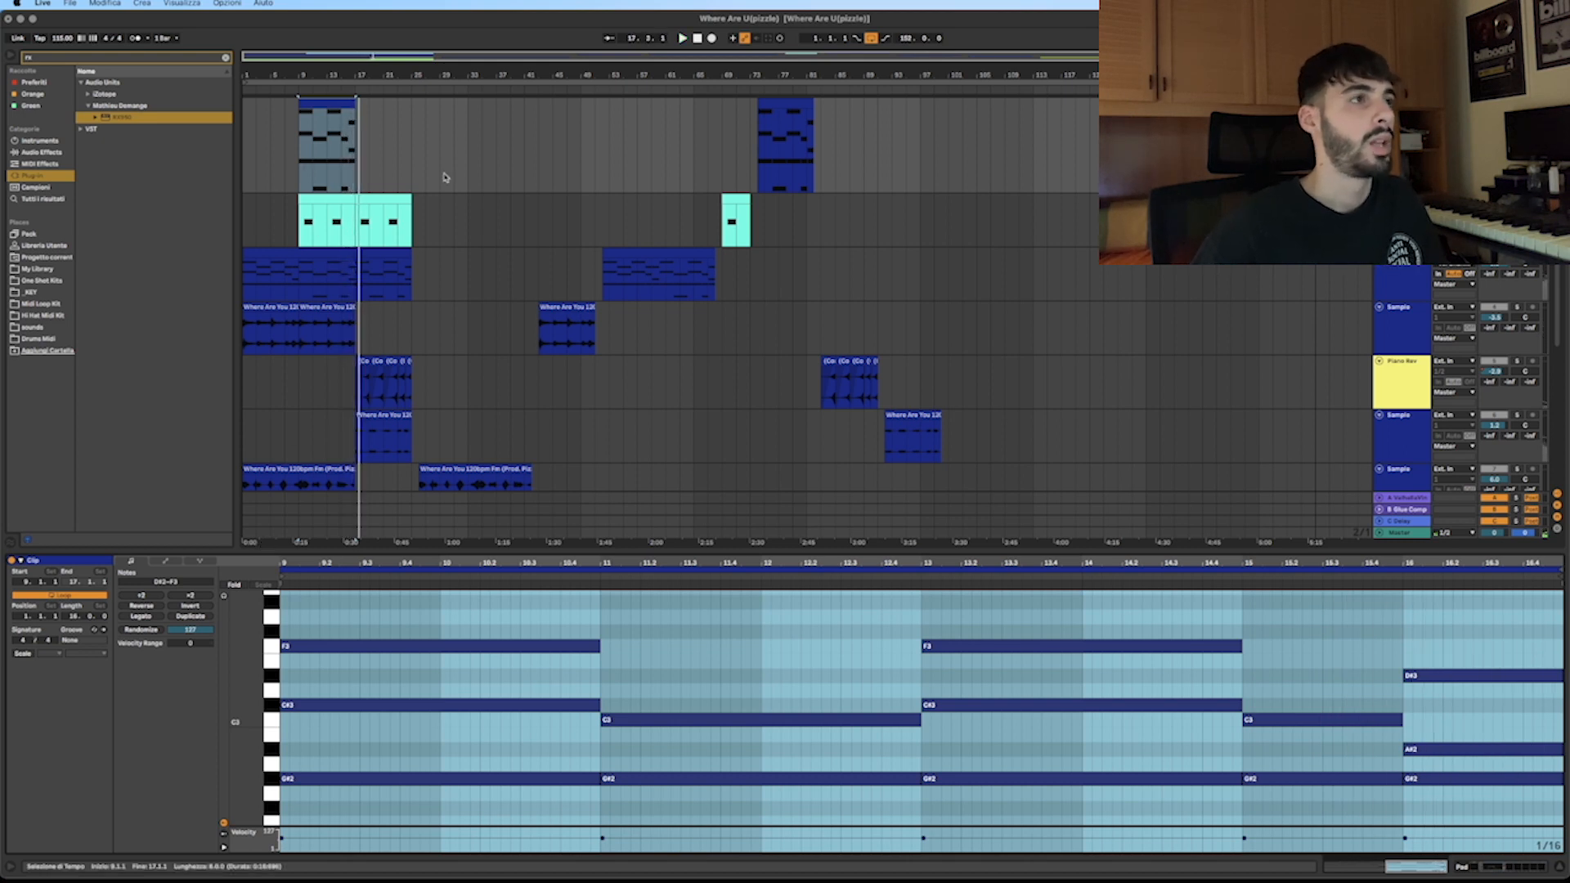
left_click(445, 177)
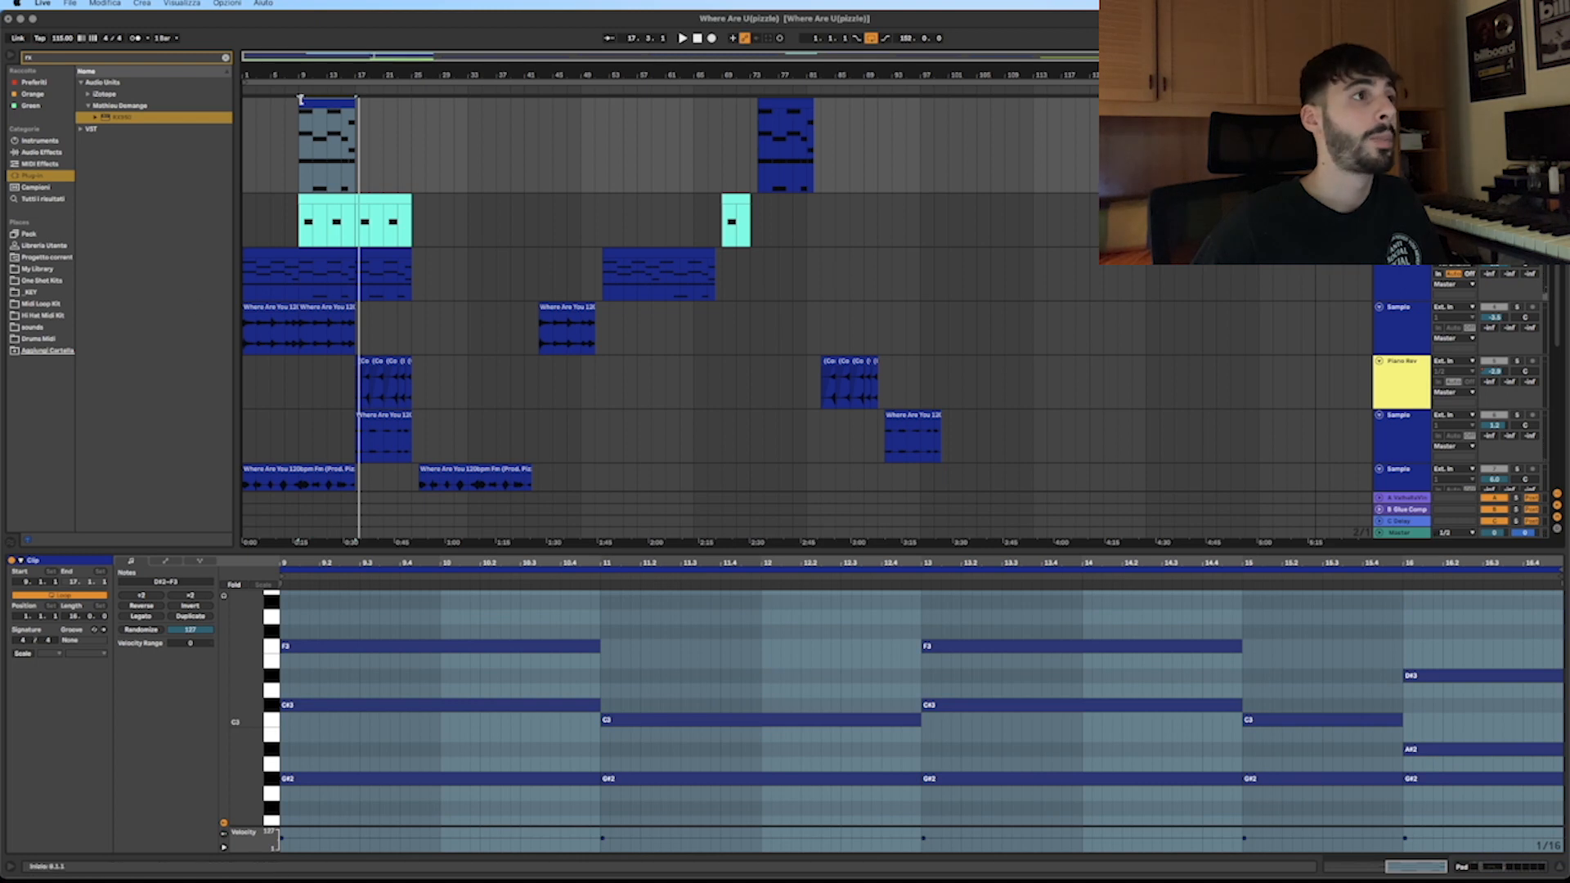
key("shift+Tab")
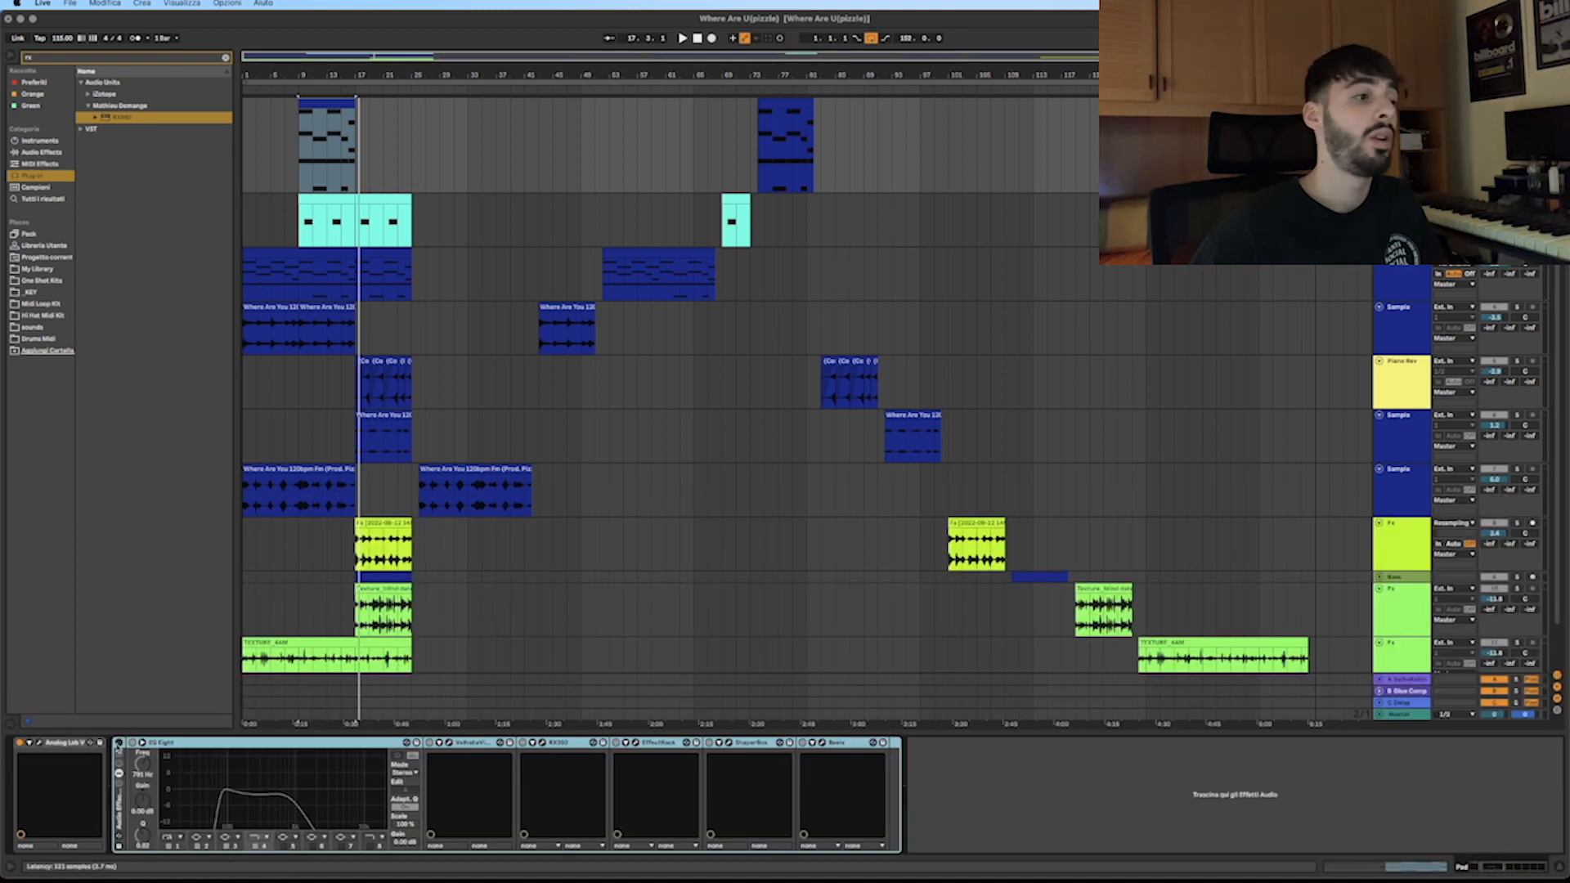
Play the Pad track from bar 9 with its audio effect rack enabled and review its MIDI clip's notes.
key("space")
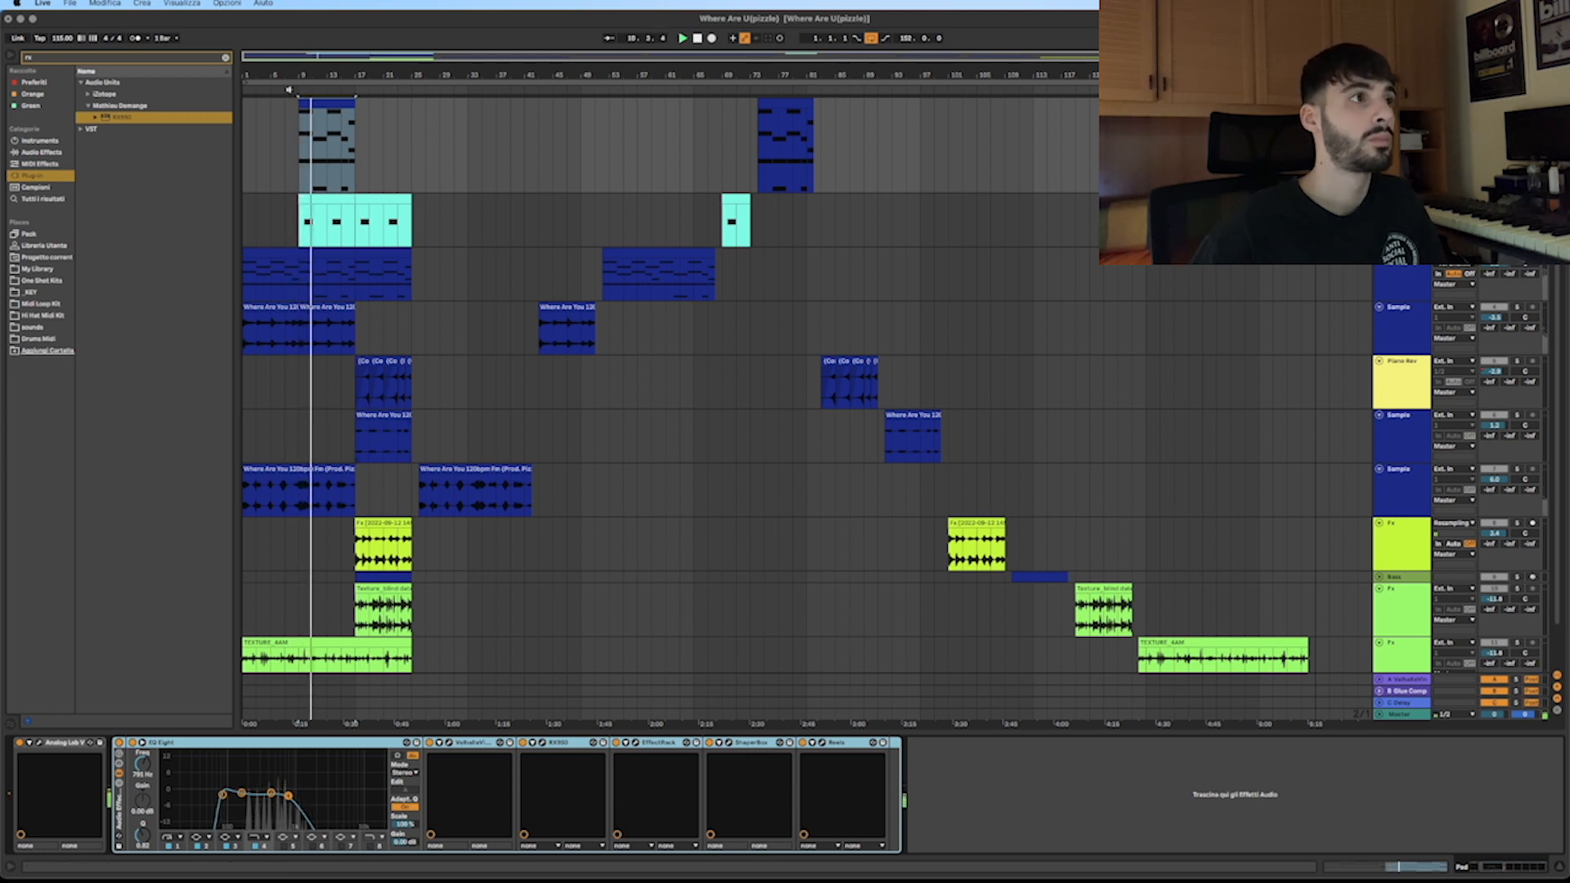
key("shift+Tab")
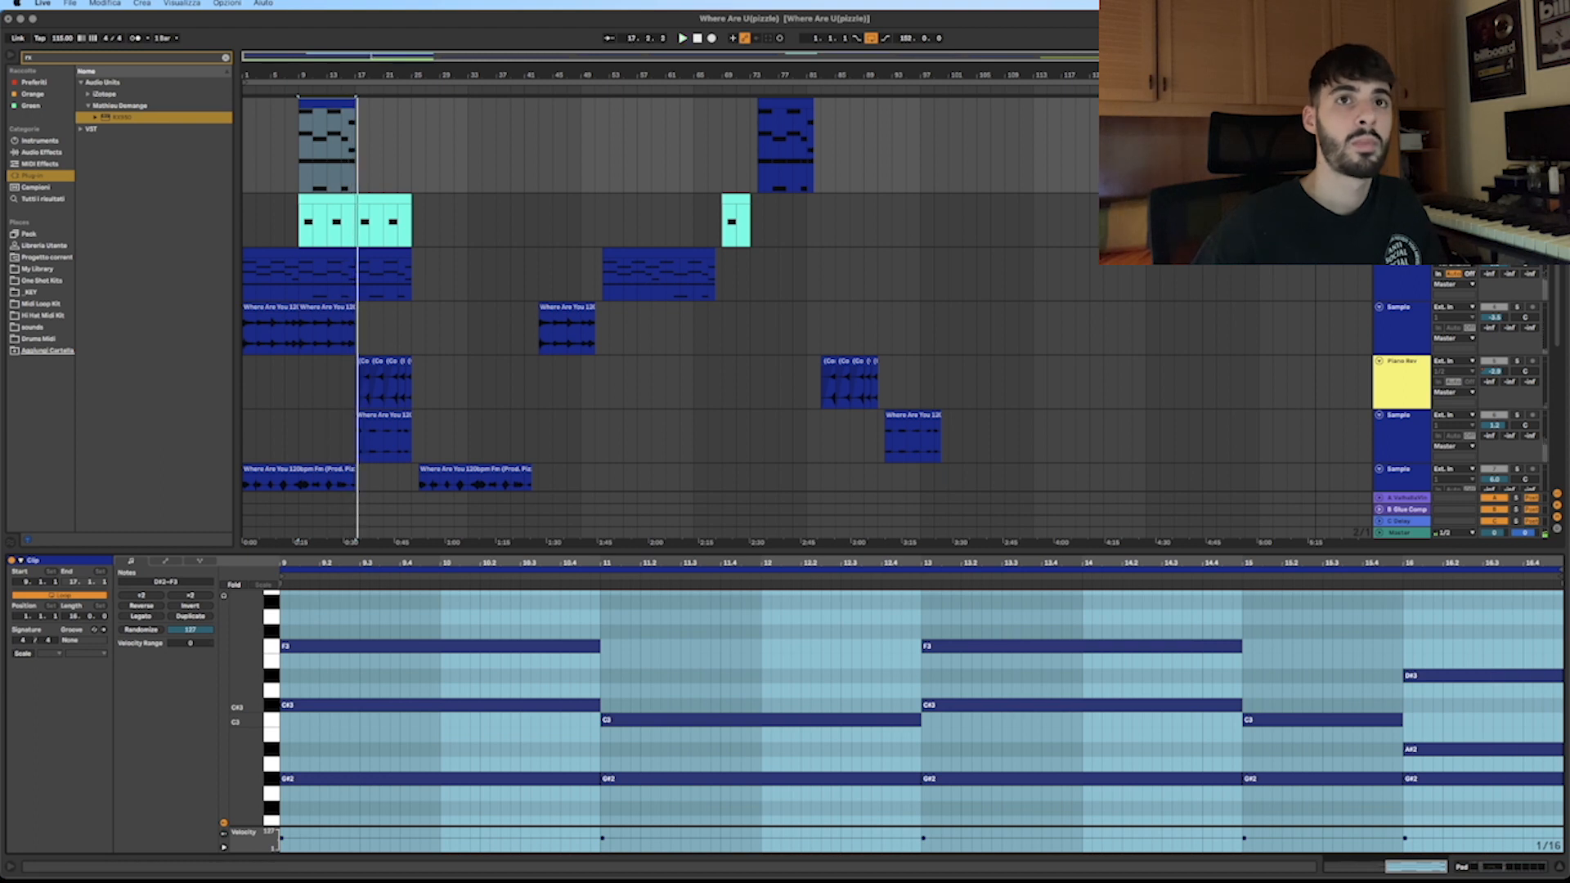
key("shift+Tab")
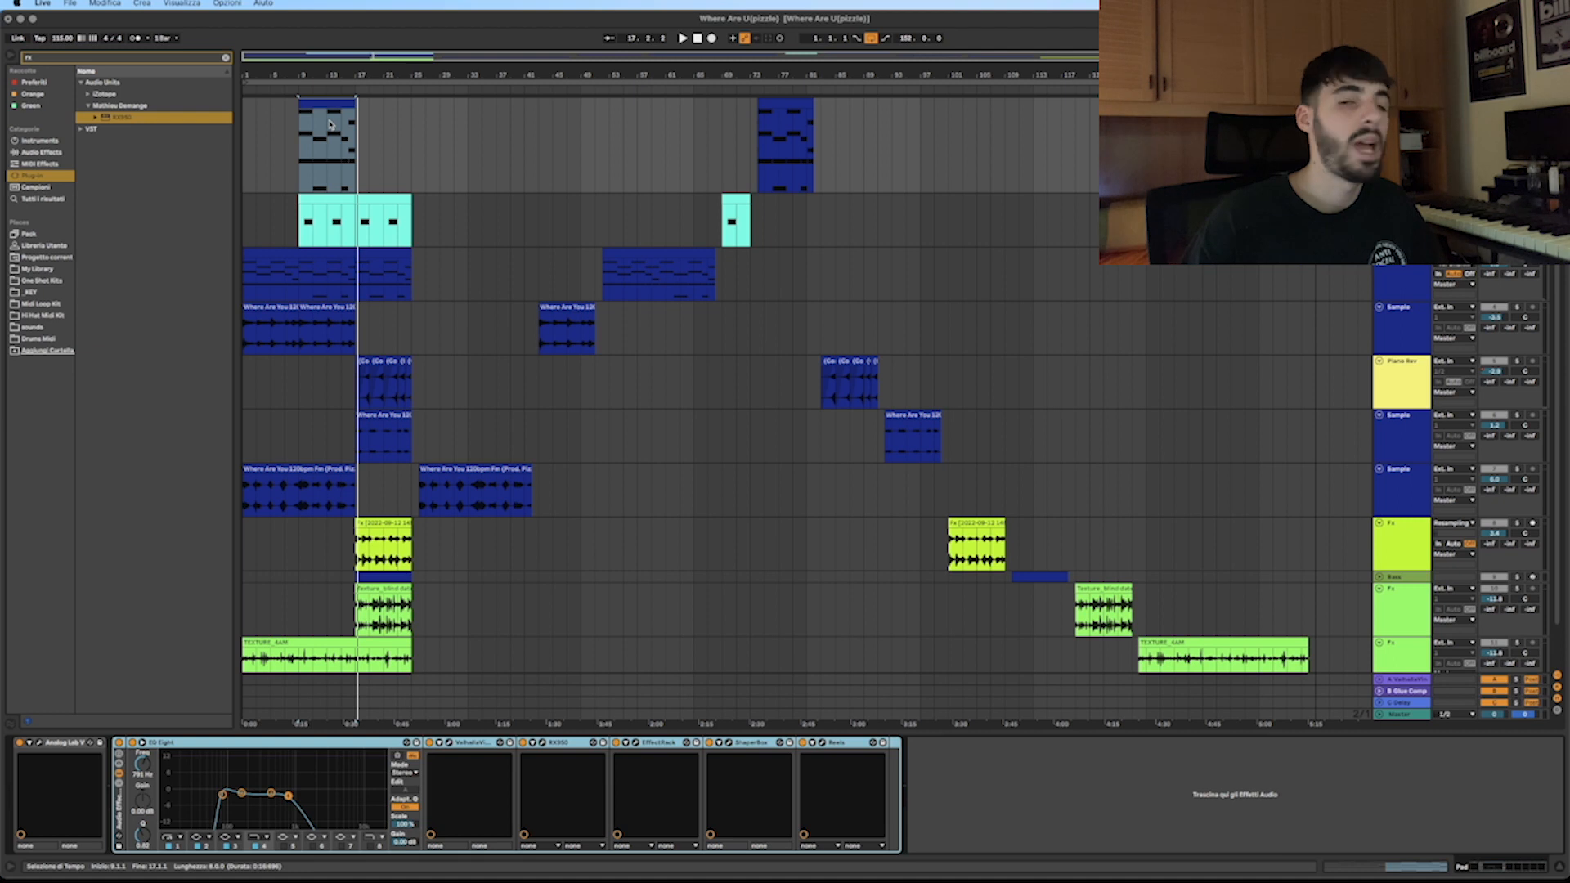
key("space")
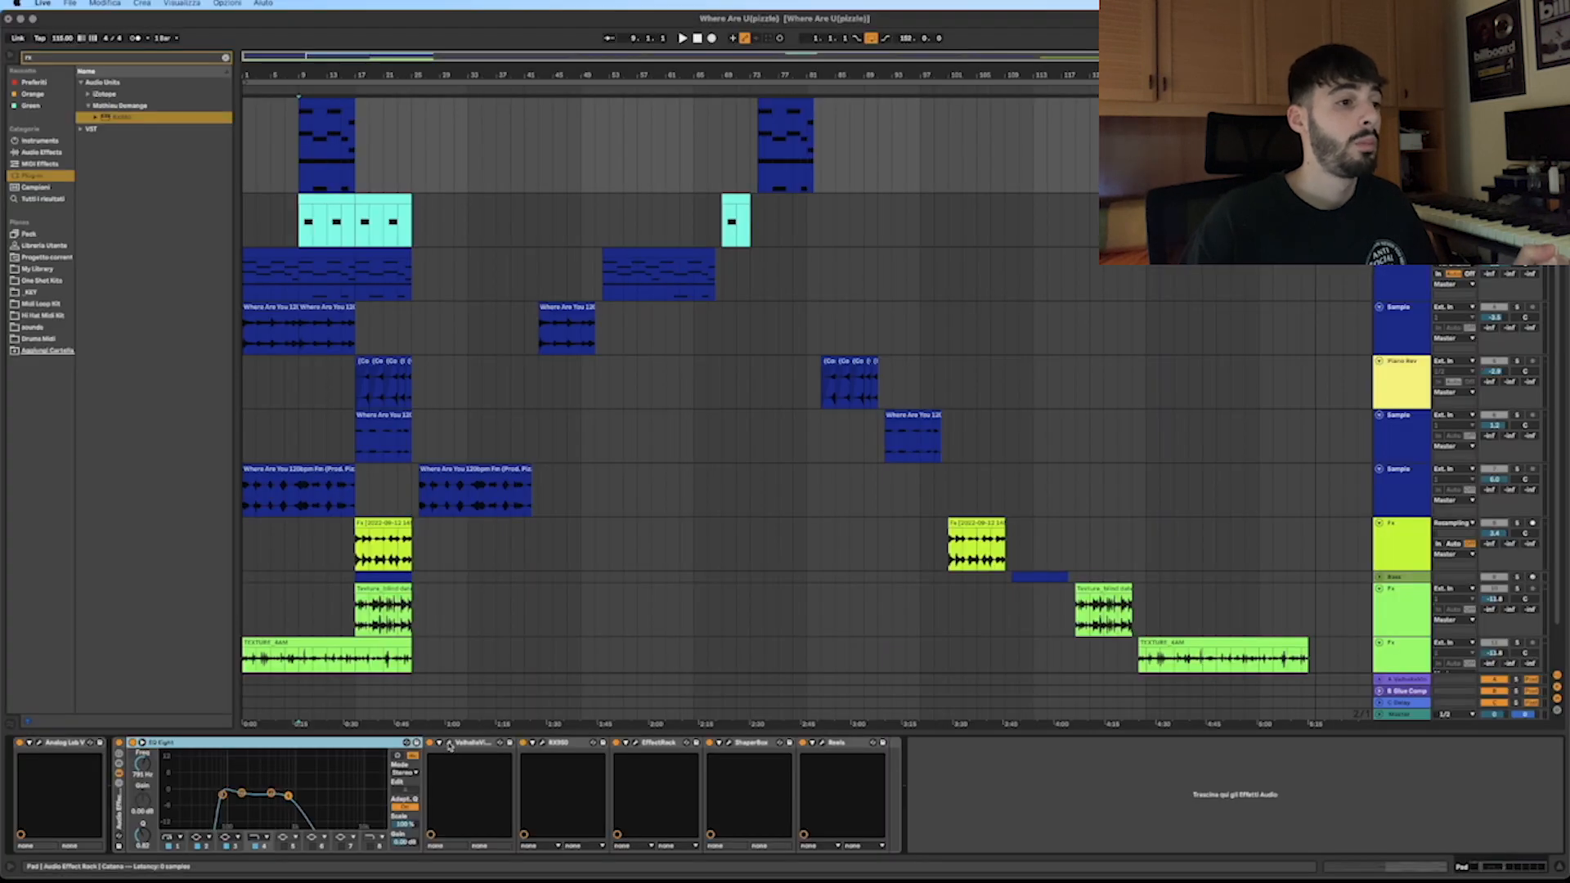
Examine the ValhallaVintageVerb settings on the Pad track and open its RX950.
left_click(449, 744)
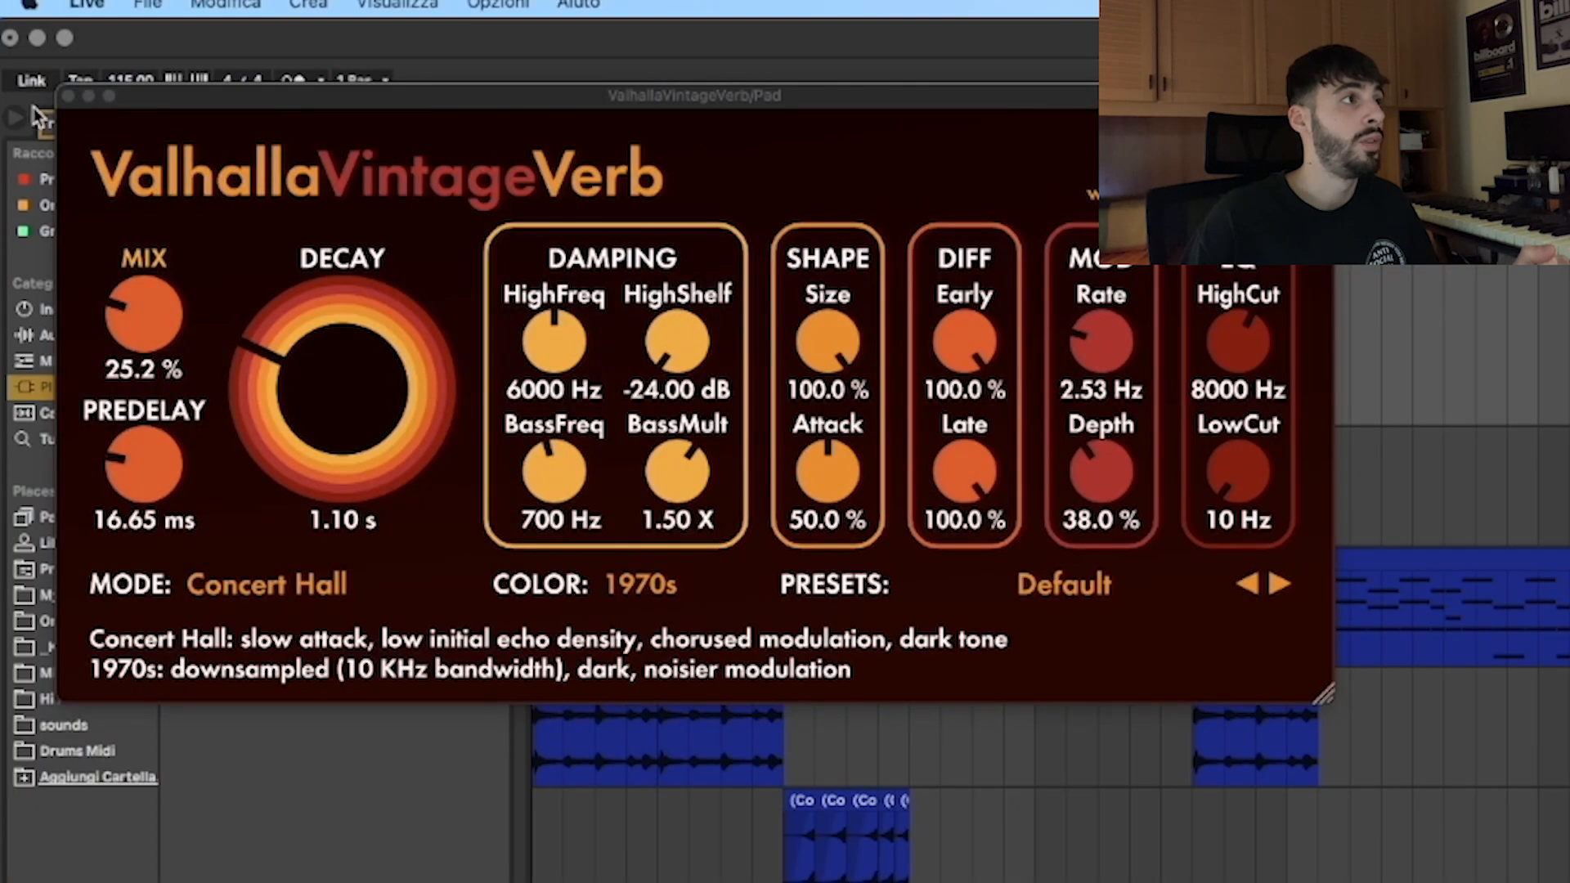
left_click(65, 96)
left_click(543, 743)
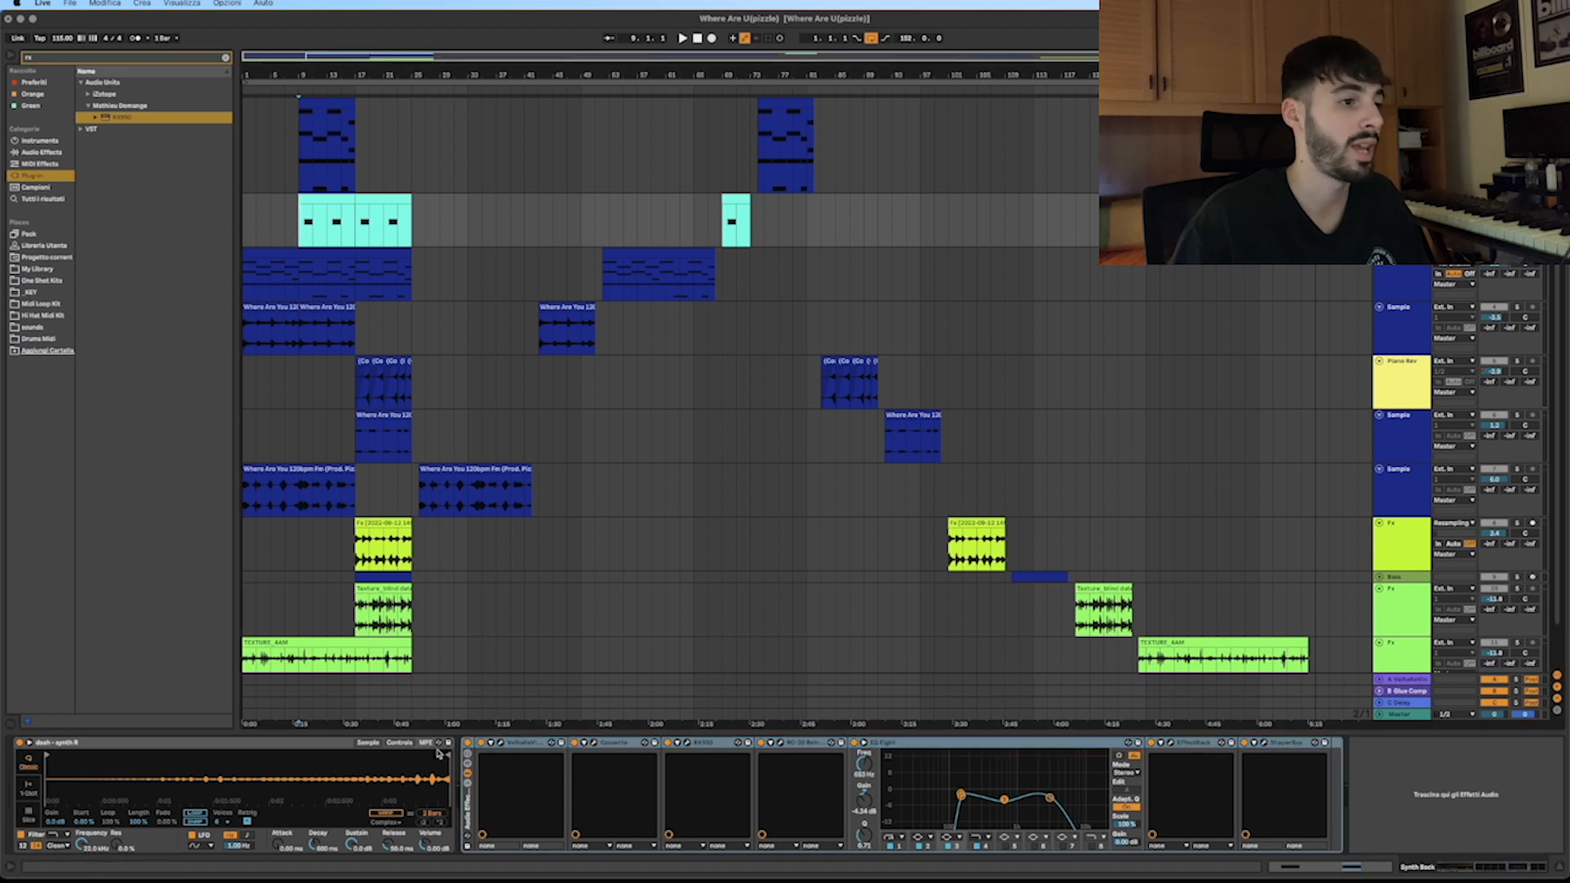
Play the Synth Back track from bar 9 with its audio effect rack bypassed and show its MIDI clip's notes.
left_click(467, 744)
key("space")
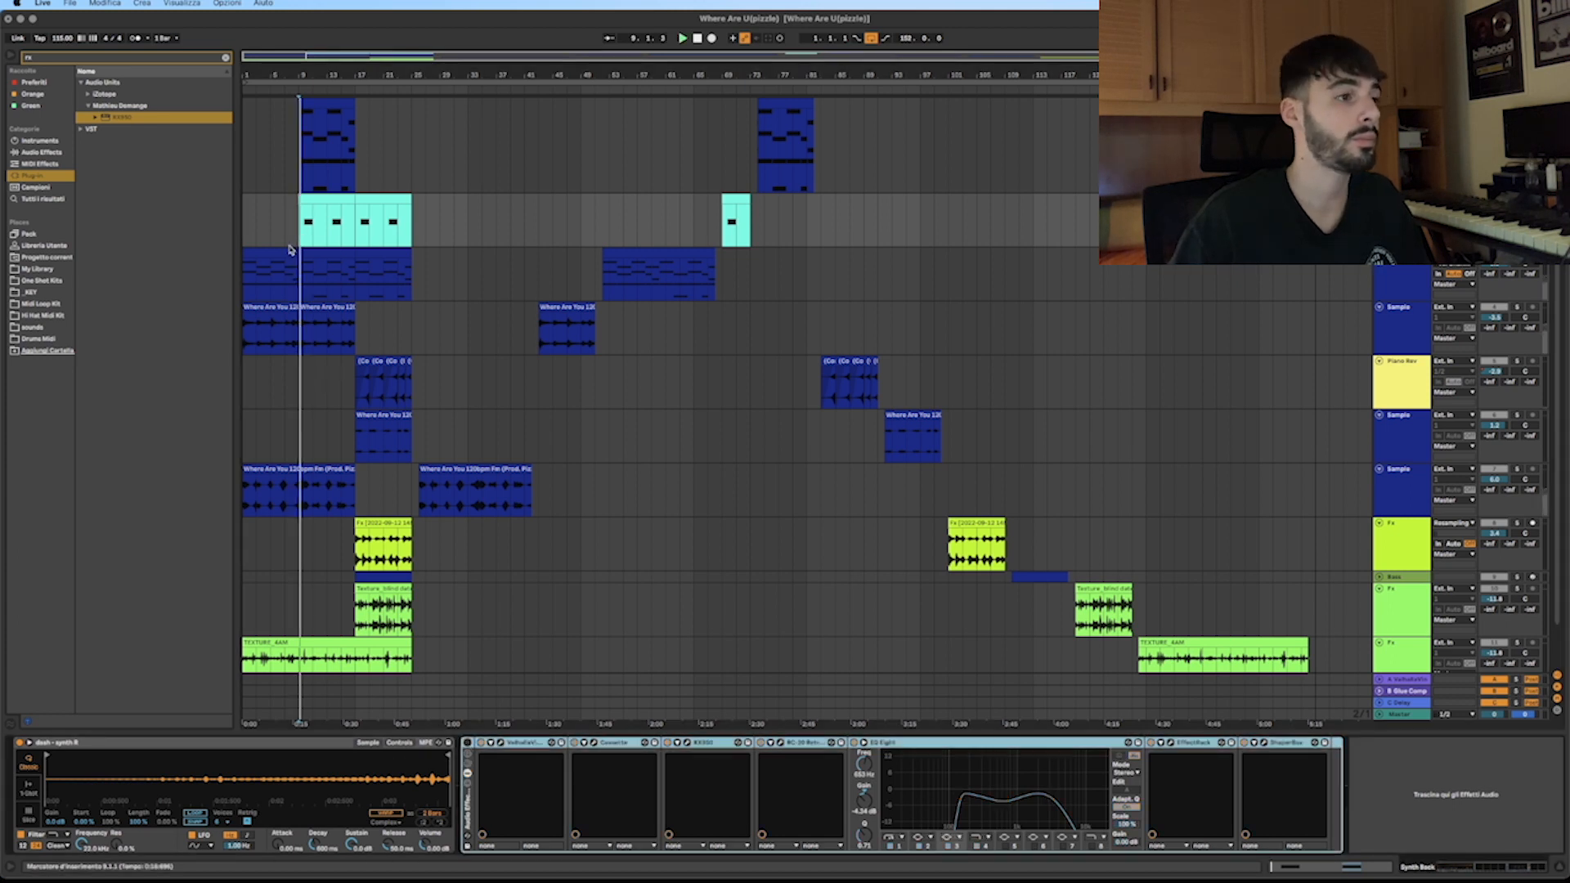
left_click(328, 197)
double_click(328, 197)
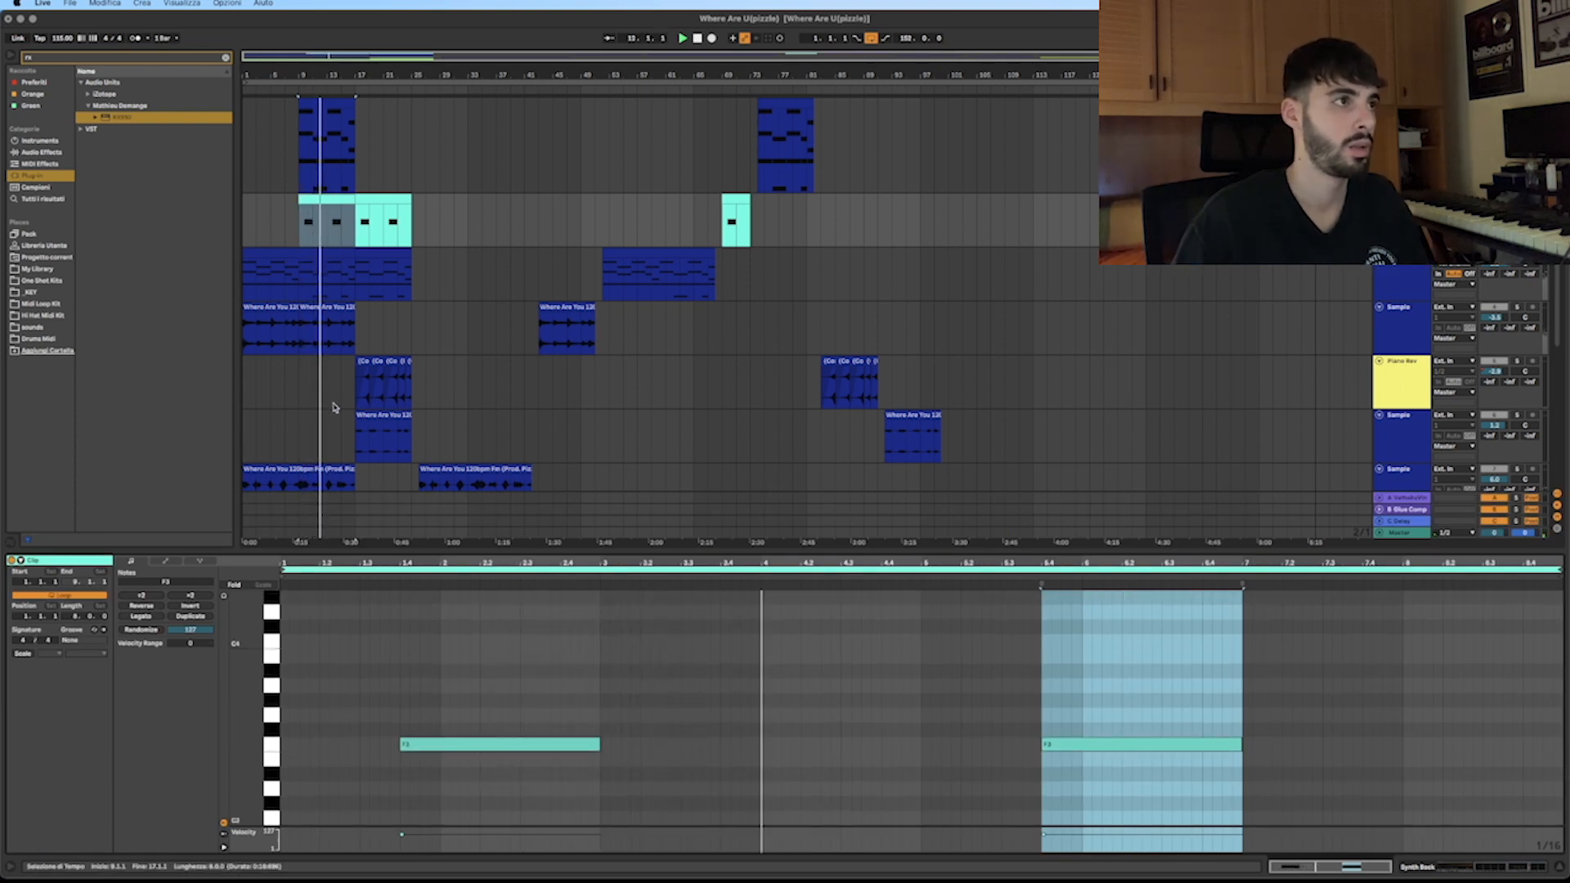
Replay Synth Back from bar 9 with its audio effect rack enabled, and return to its device chain.
key("shift+Tab")
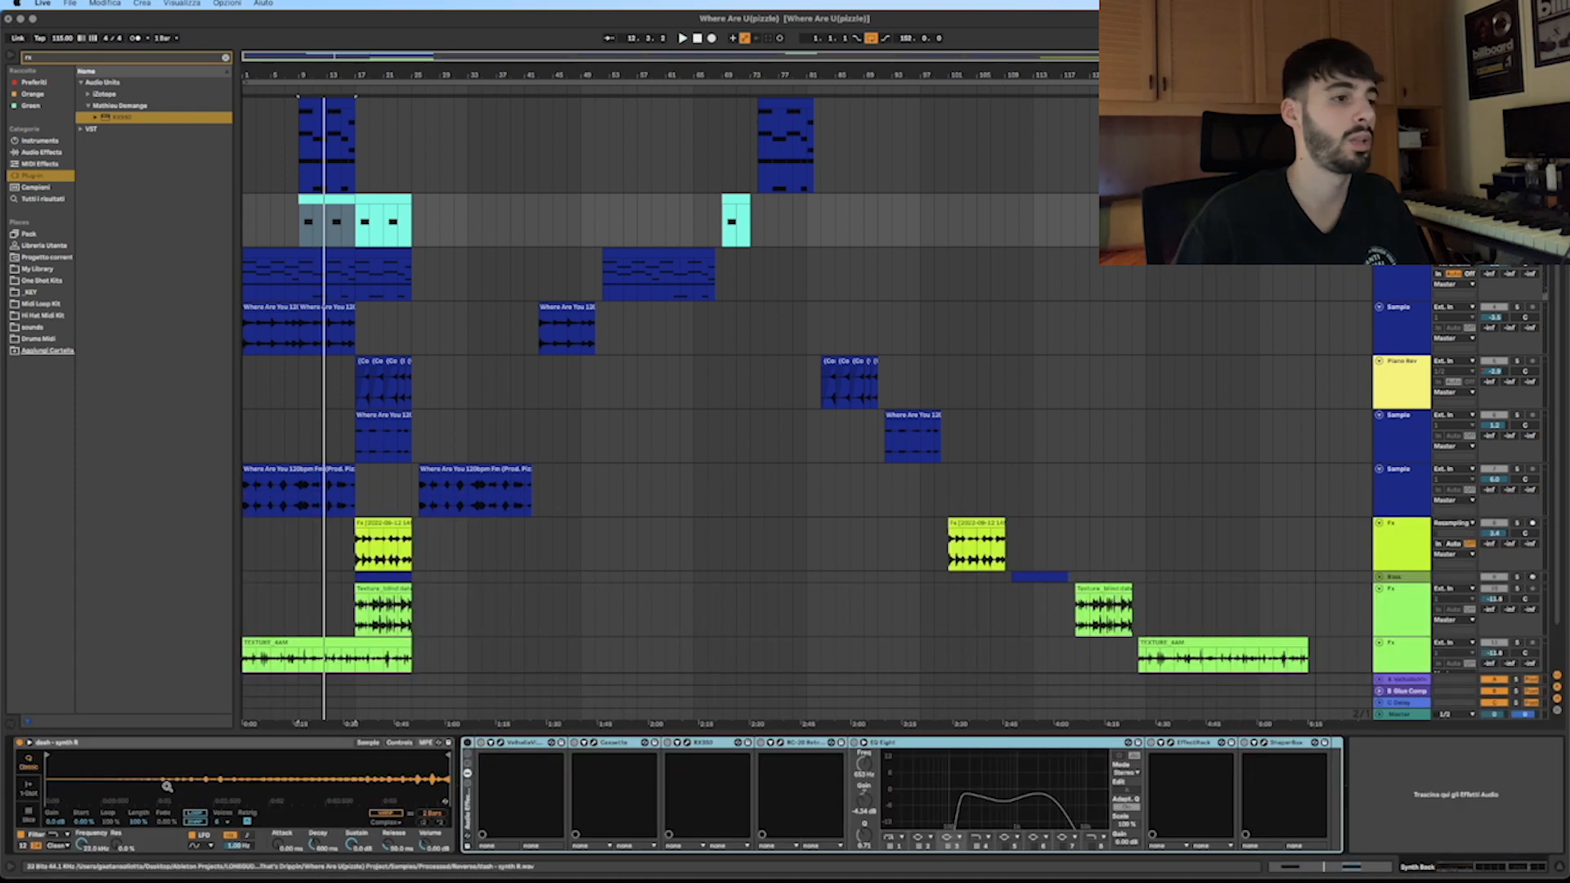
key("shift+Tab")
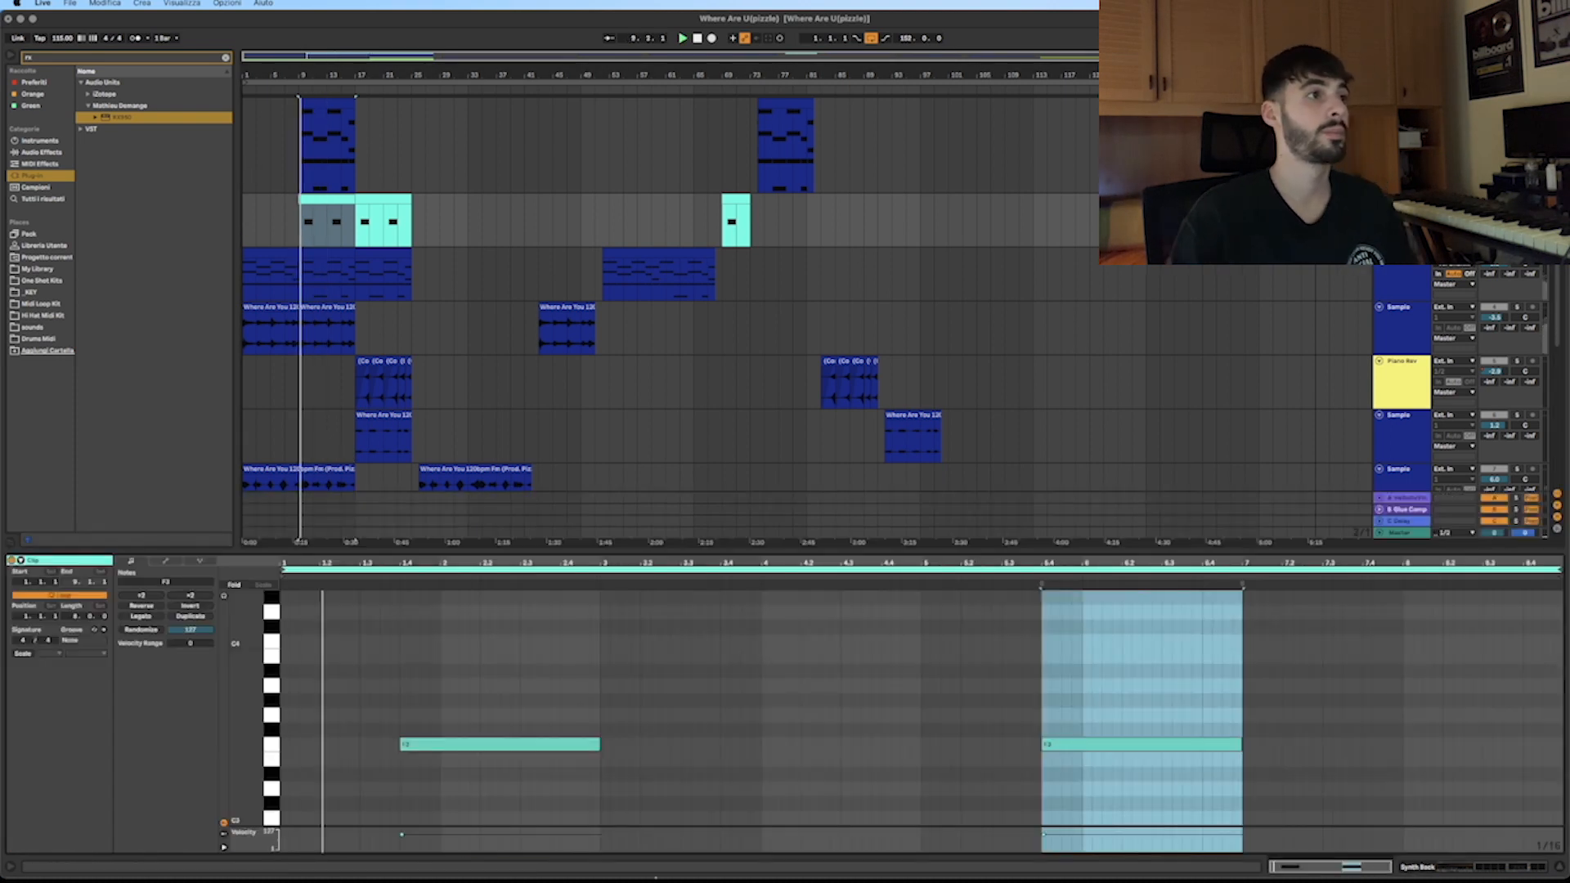
mouse_move(673, 847)
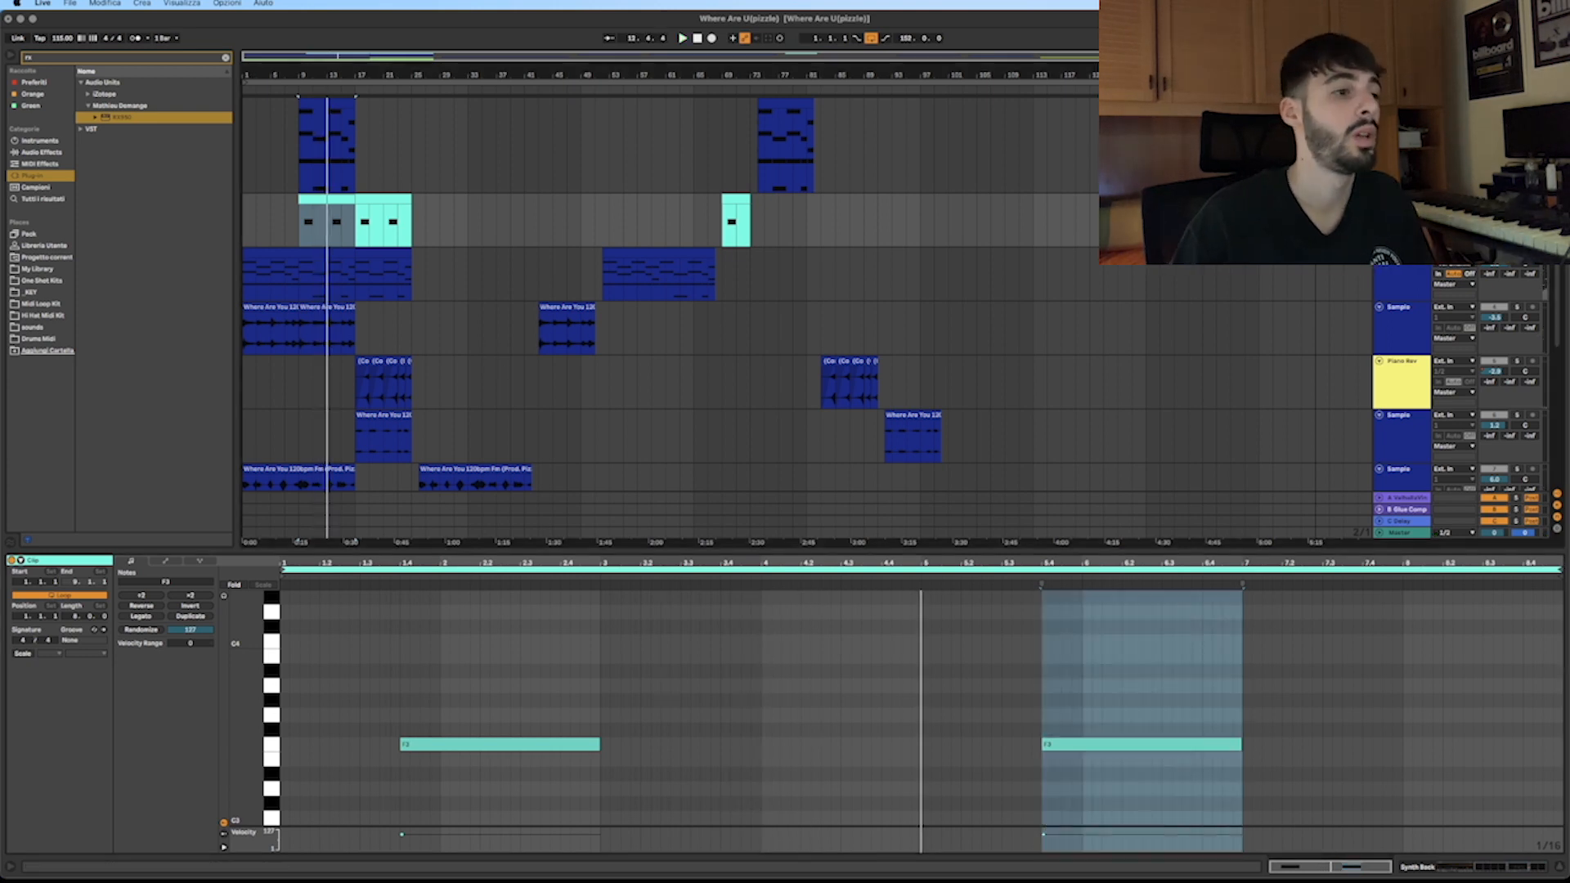
key("shift+Tab")
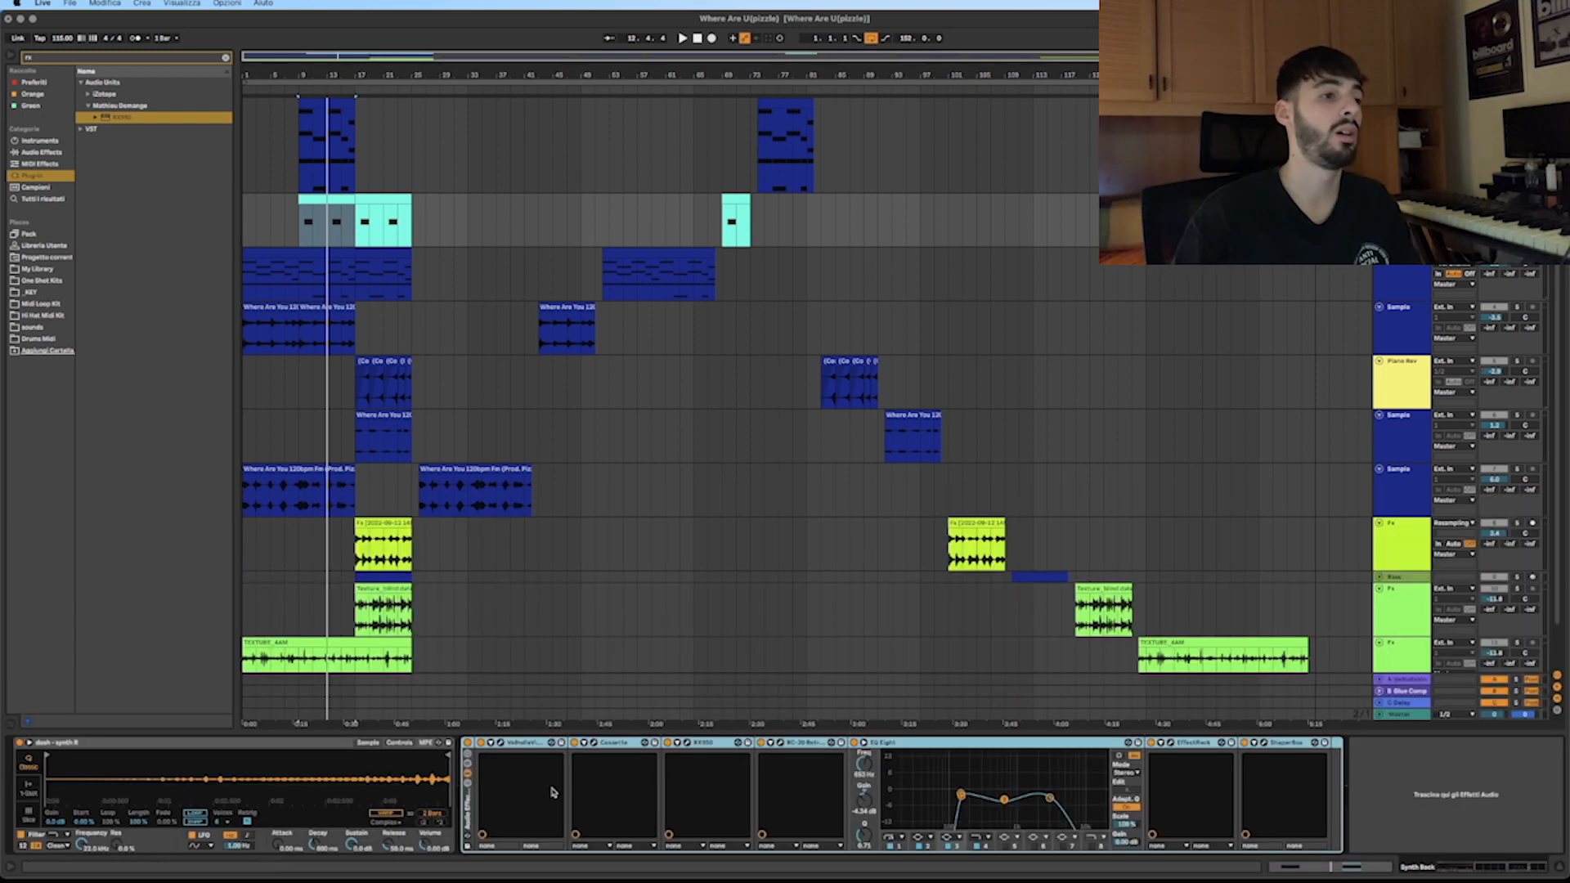
Examine the ValhallaVintageVerb and Cassette settings on the Synth Back track.
left_click(500, 743)
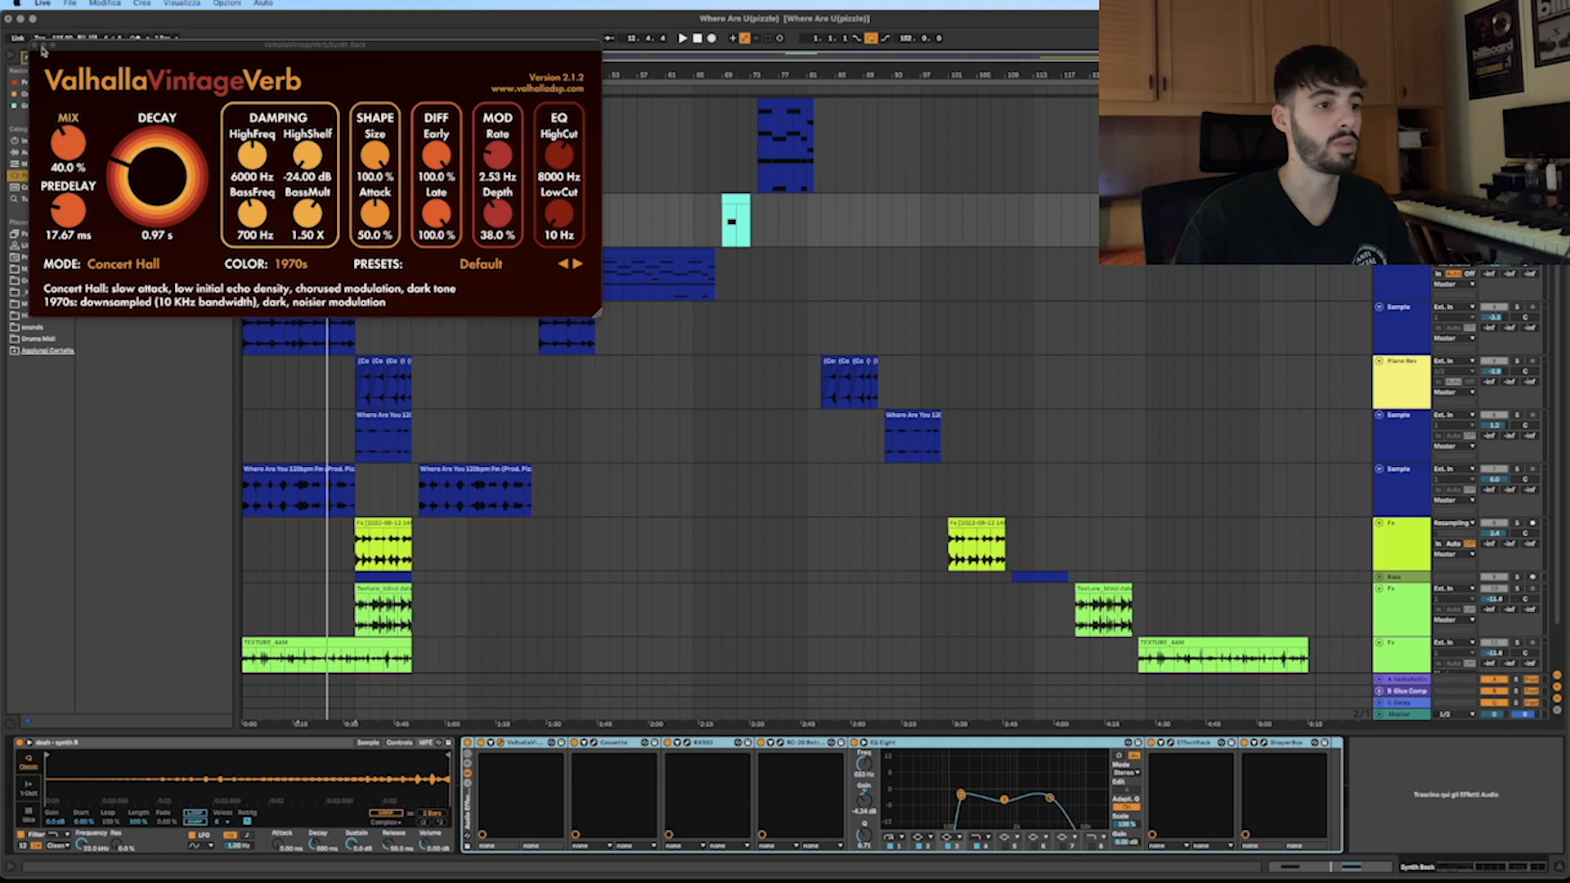
left_click(32, 45)
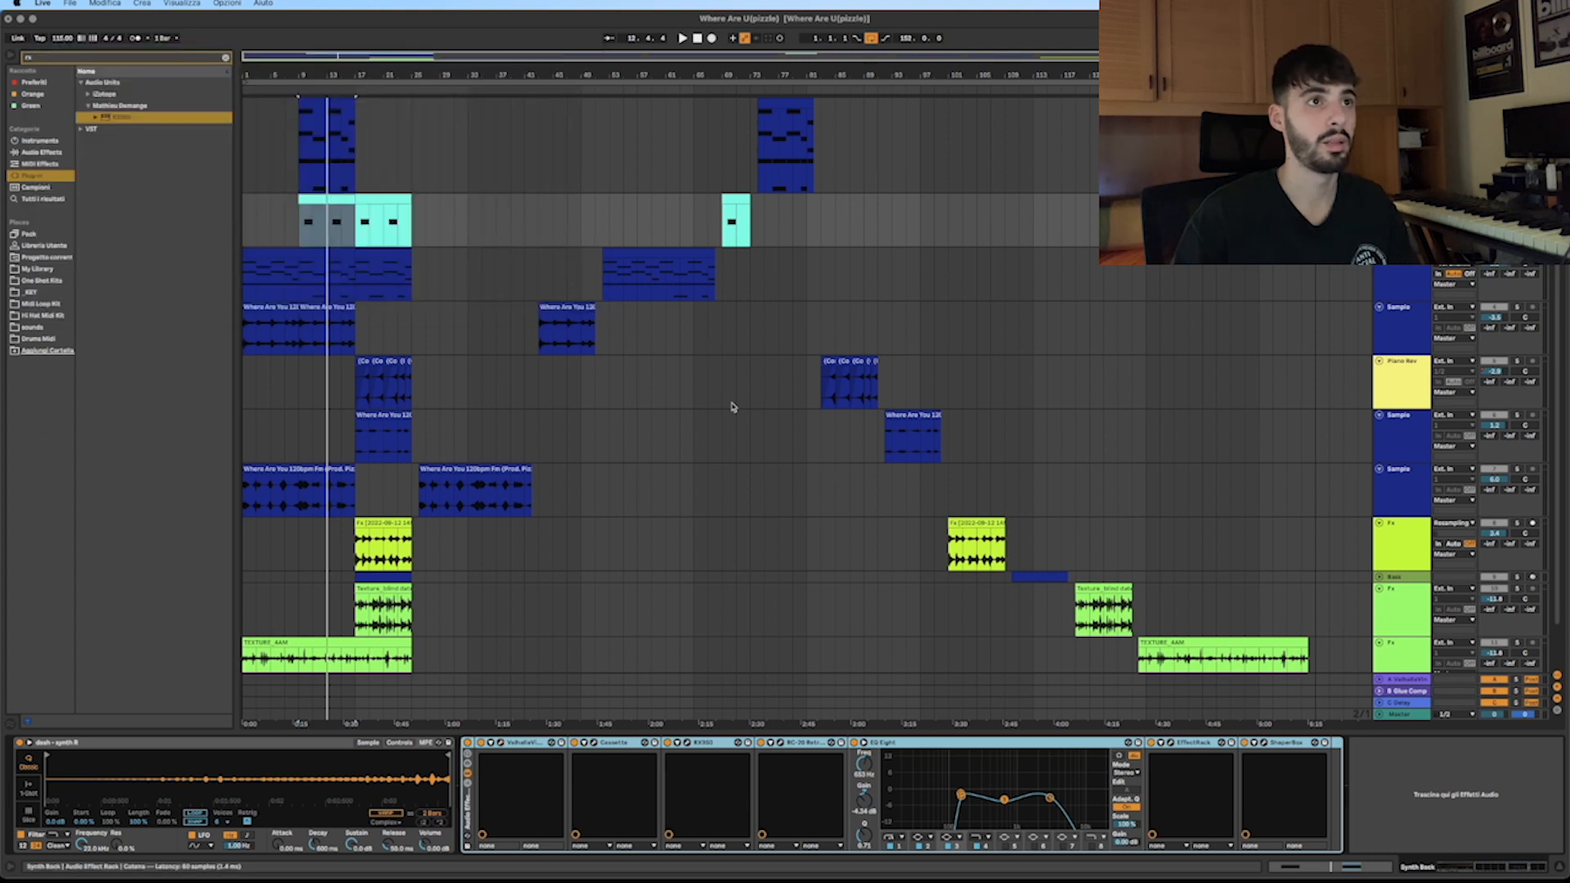
left_click(594, 742)
left_click_drag(317, 51, 781, 111)
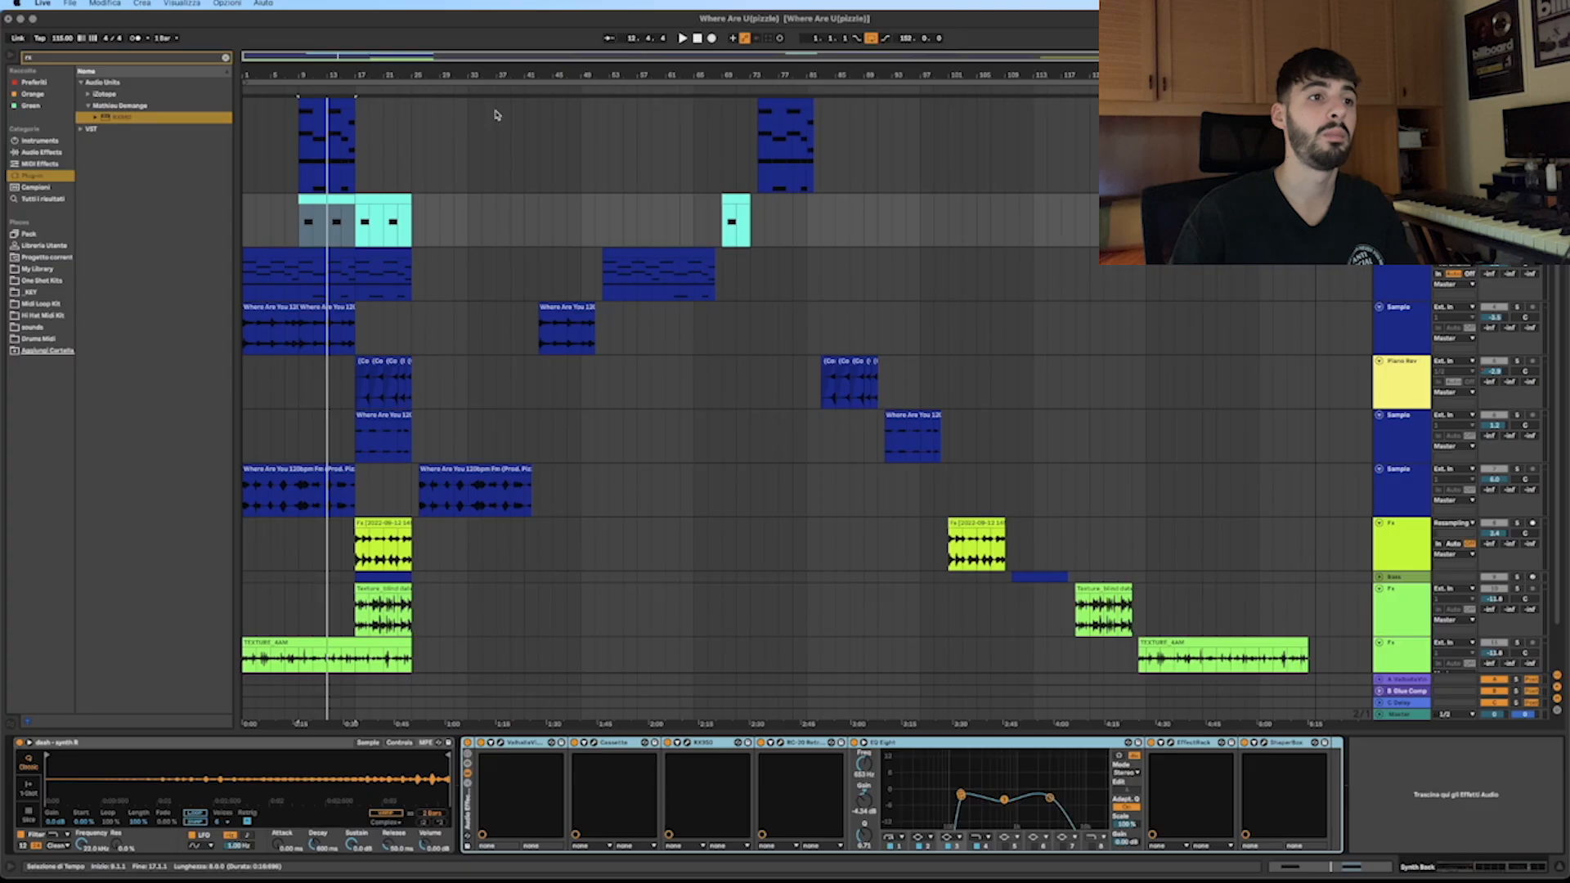
left_click(57, 84)
Examine the filter and audio bandwidth settings of Synth Back's RX950.
left_click(692, 743)
left_click_drag(187, 62, 476, 179)
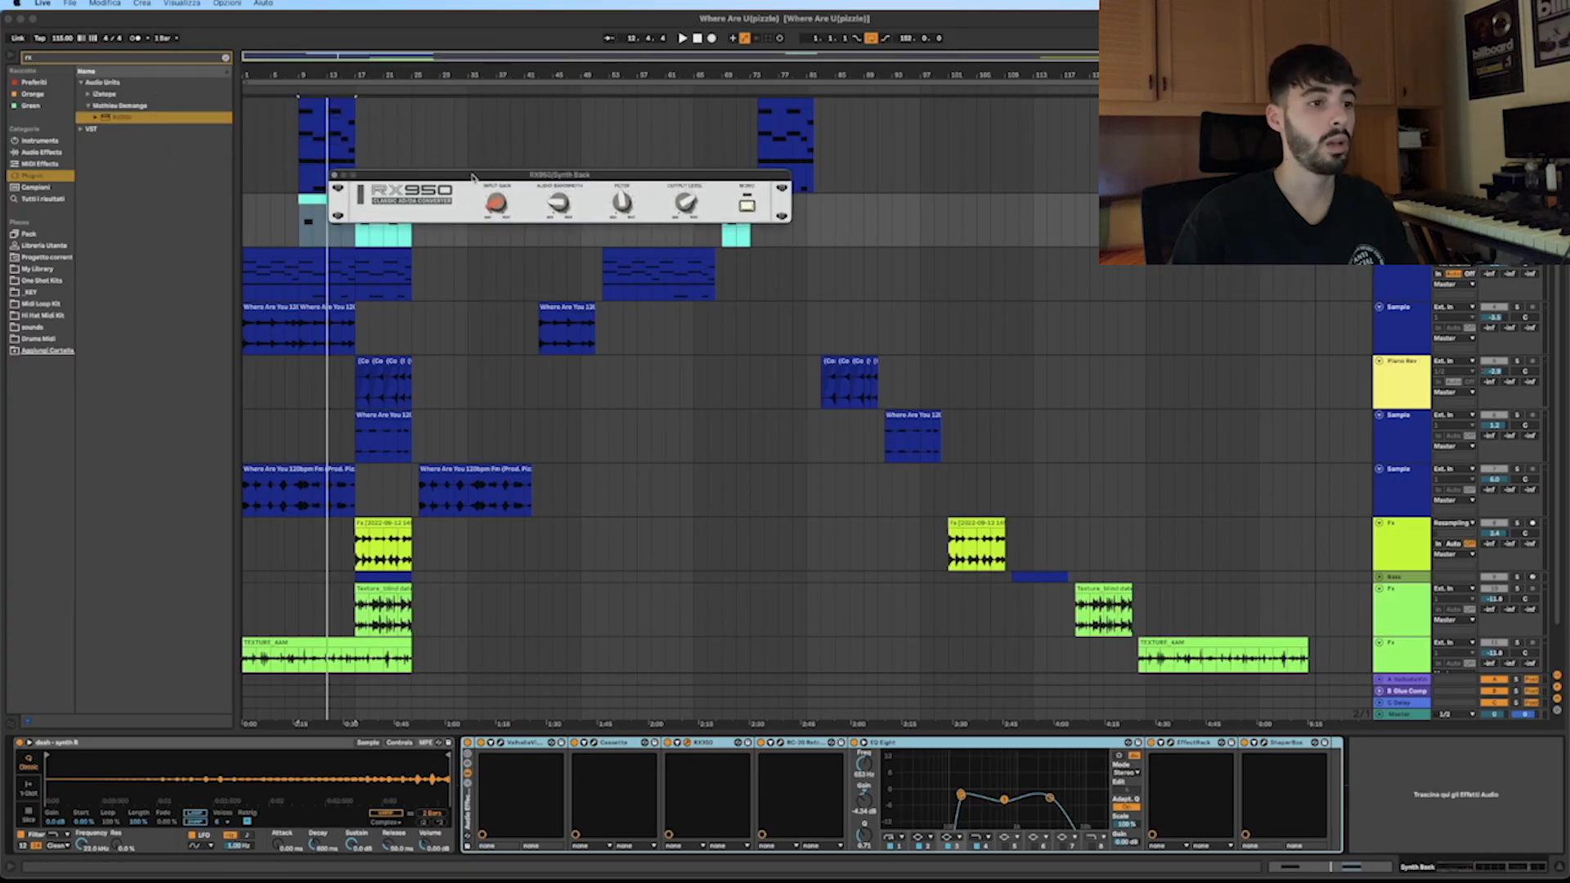
mouse_move(627, 204)
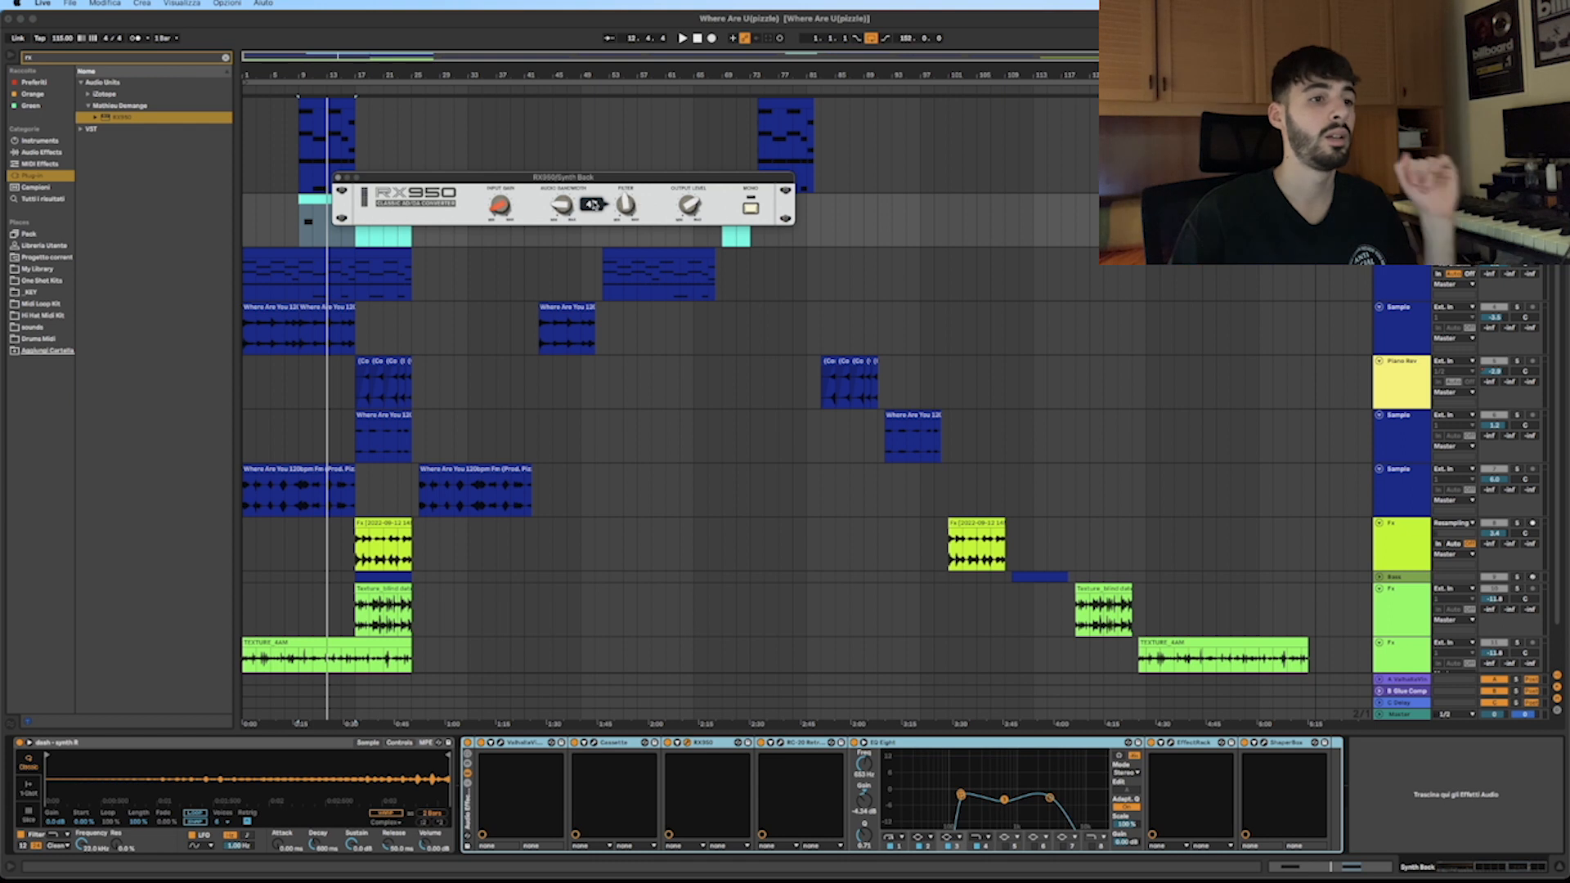
left_click(338, 177)
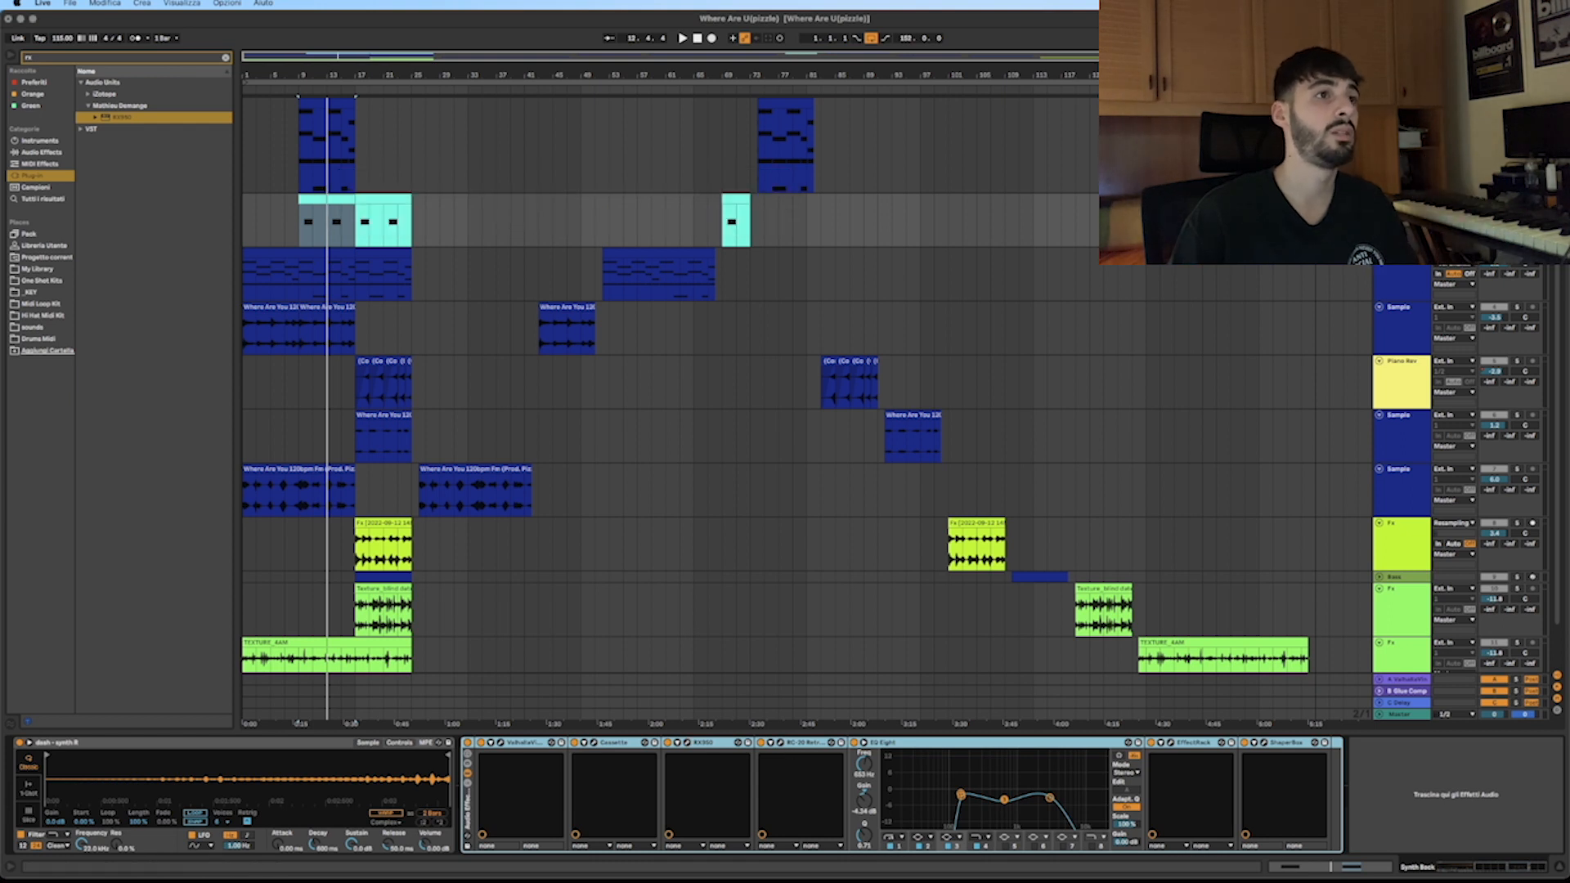
Examine the RC-20 Retro Color modules and the EQ Eight curve on the Synth Back track.
left_click(782, 745)
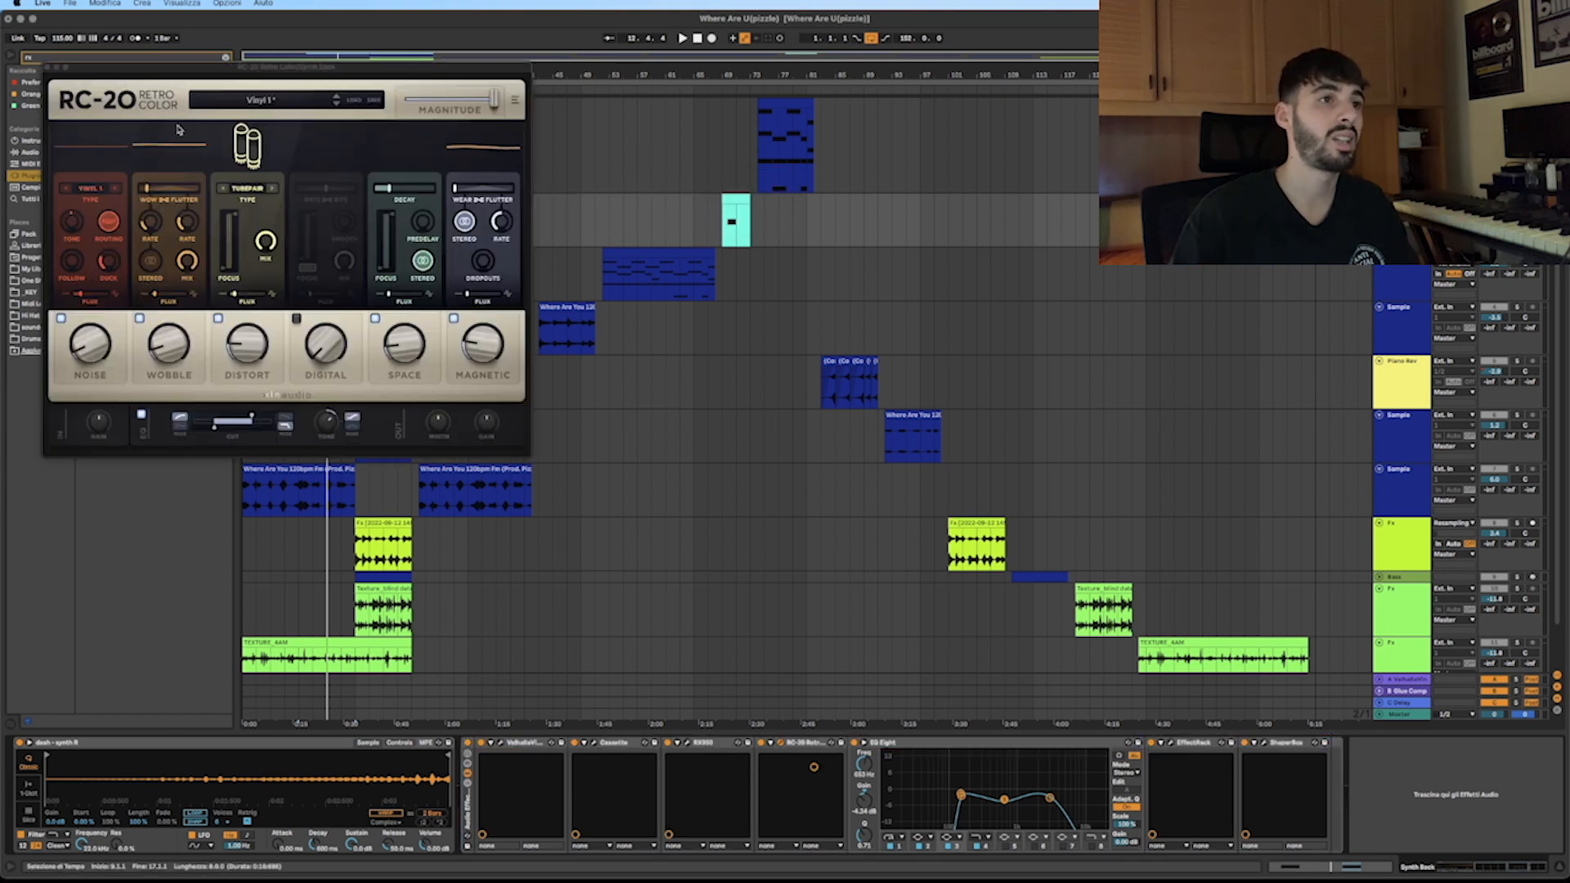
left_click_drag(158, 75, 433, 140)
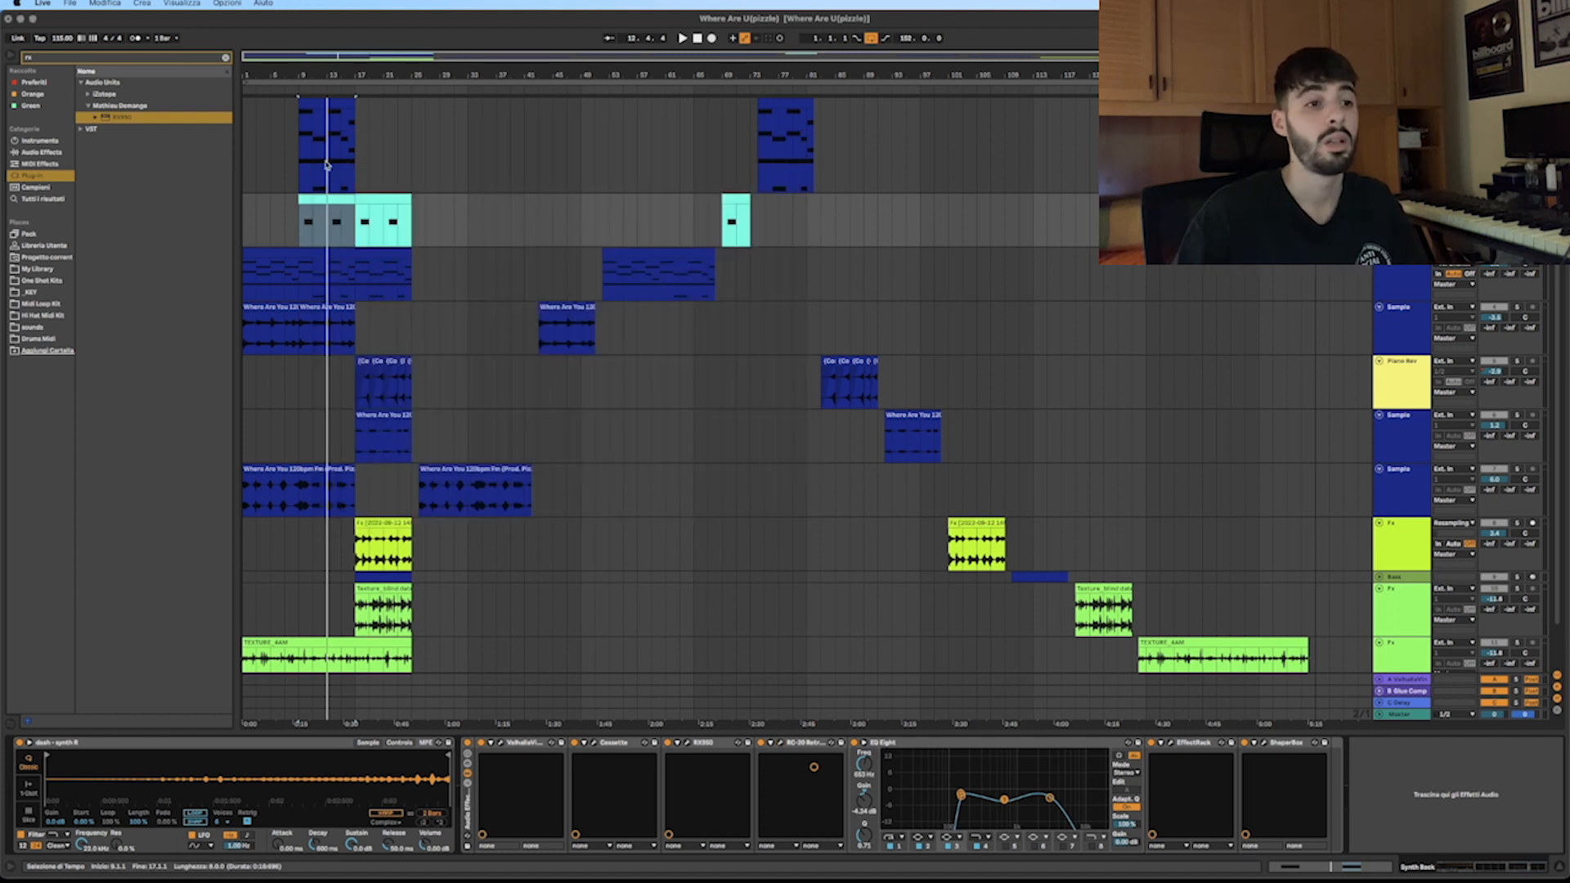
left_click(779, 743)
left_click(930, 758)
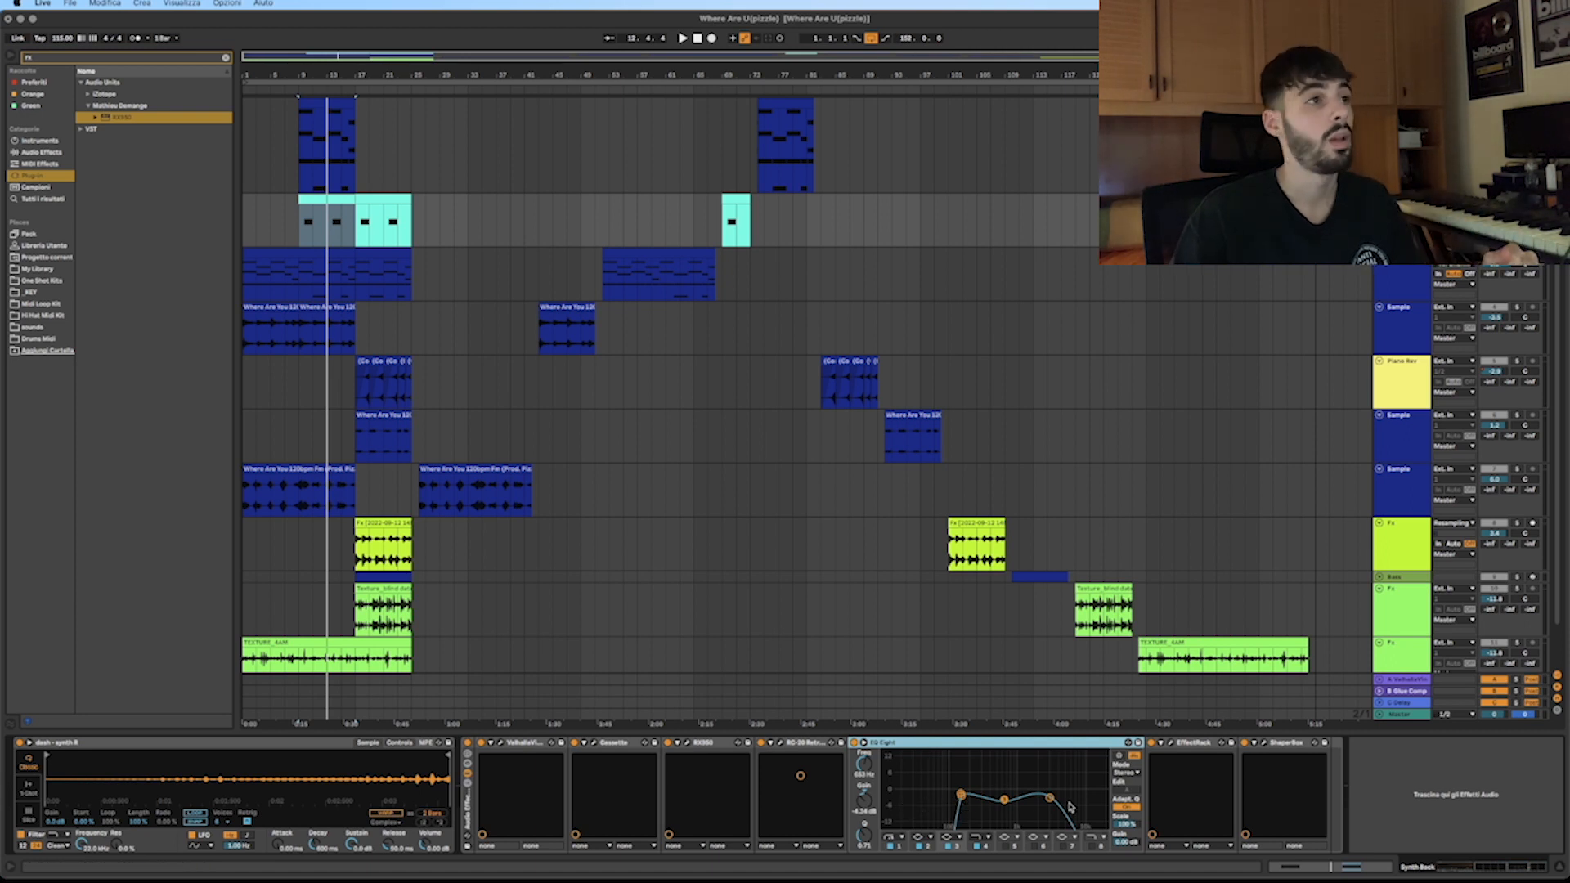
Examine the Shivering Delay preset with EchoBoy and Tremolator in Synth Back's Soundtoys Effect Rack.
left_click(1172, 743)
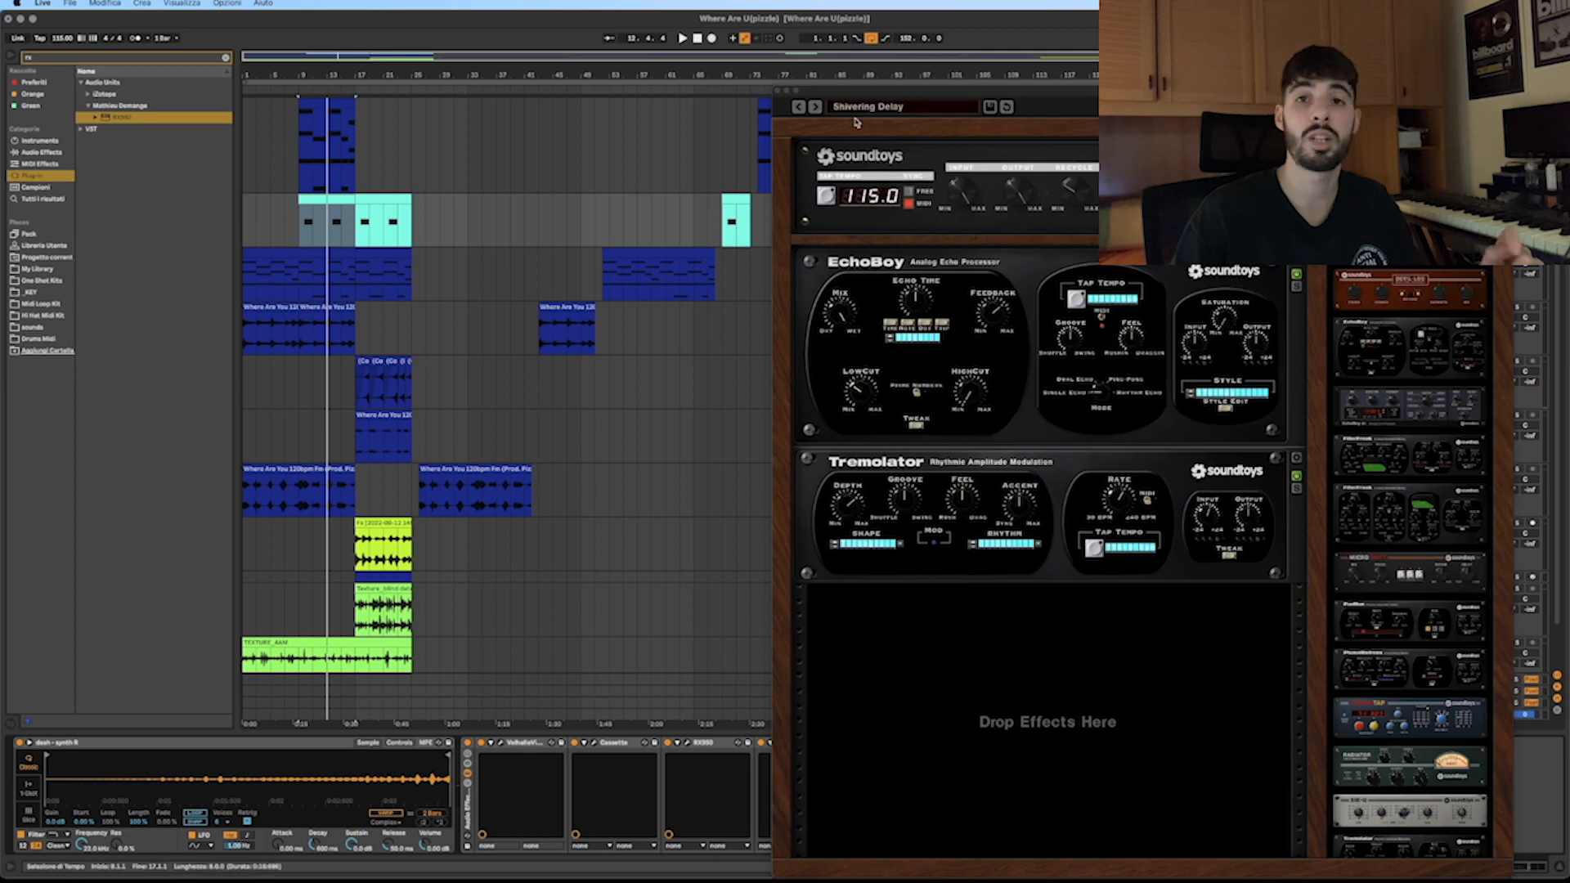
left_click_drag(767, 93, 561, 131)
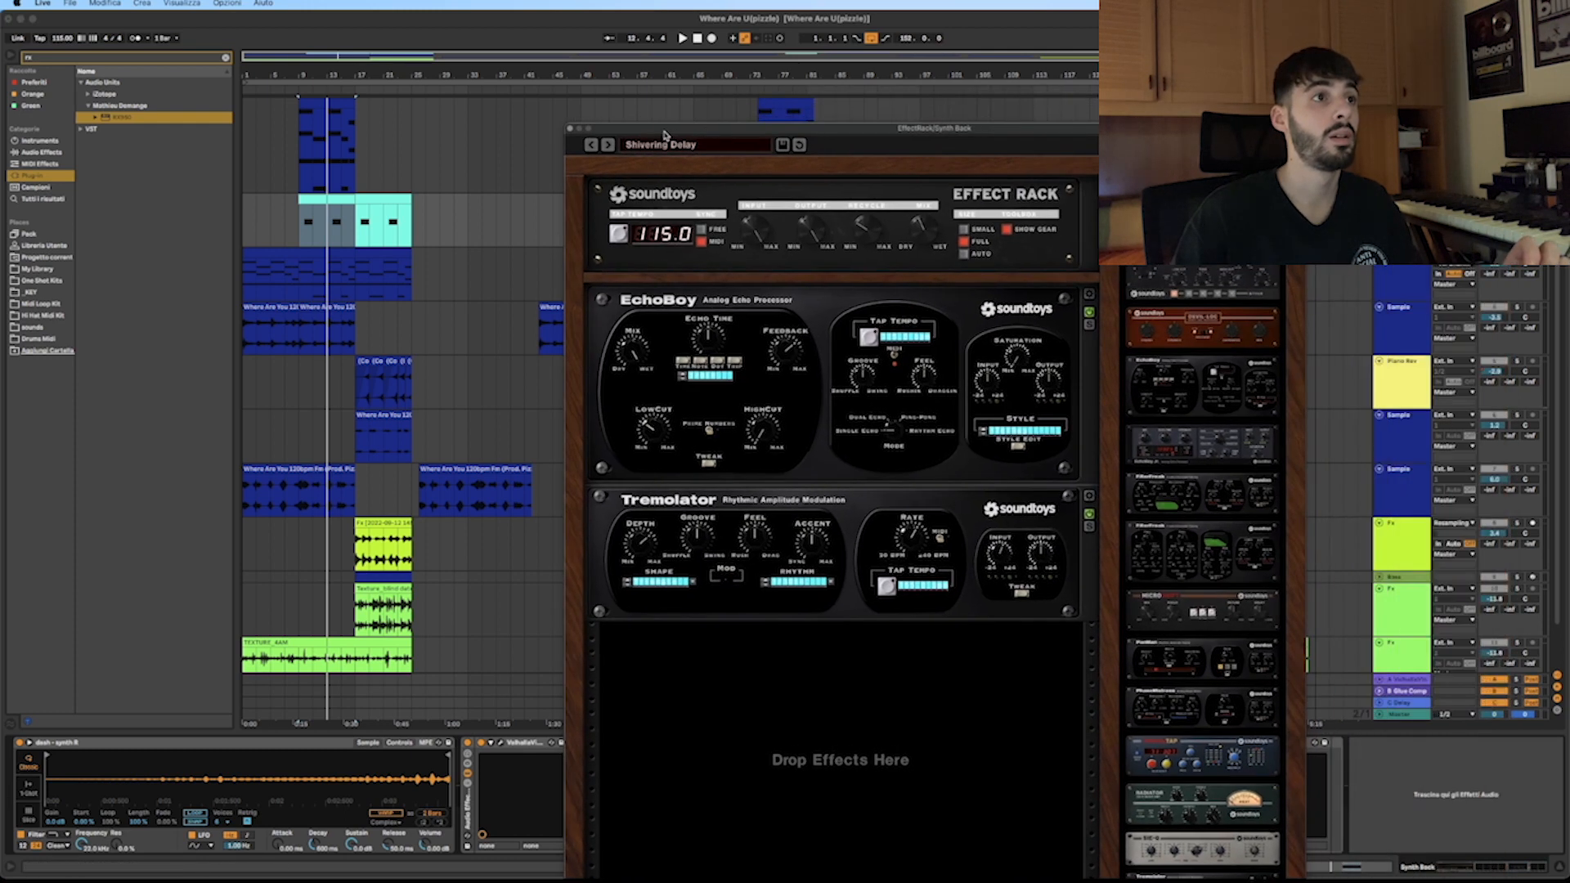
left_click(570, 128)
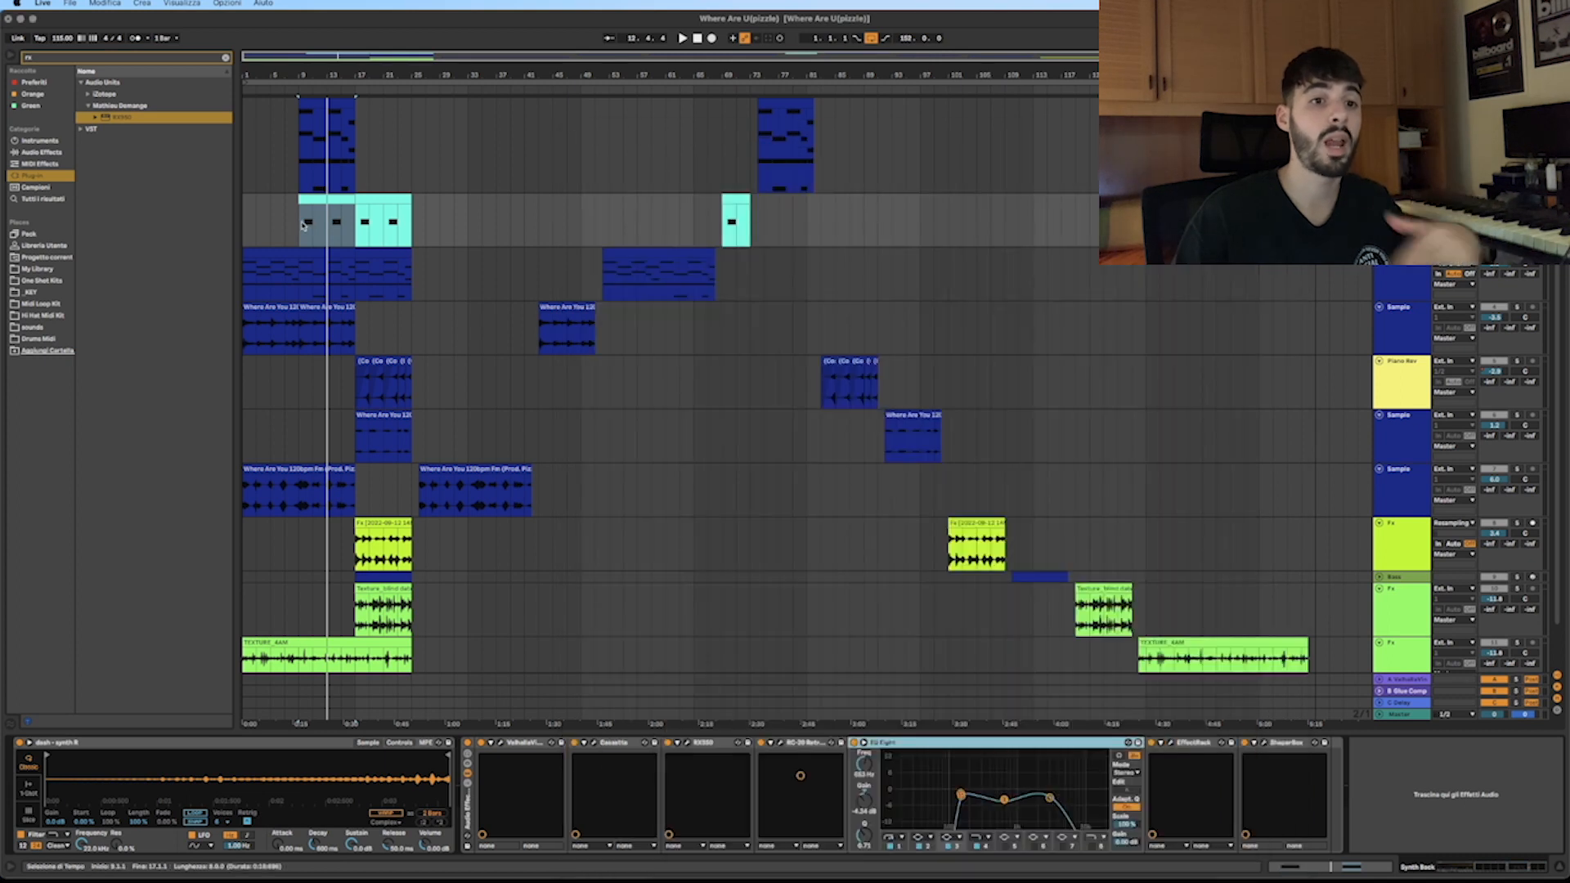
Set the playback start of Synth Back to bar 9 and examine the Pan shaper of its ShaperBox.
key("space")
left_click(300, 238)
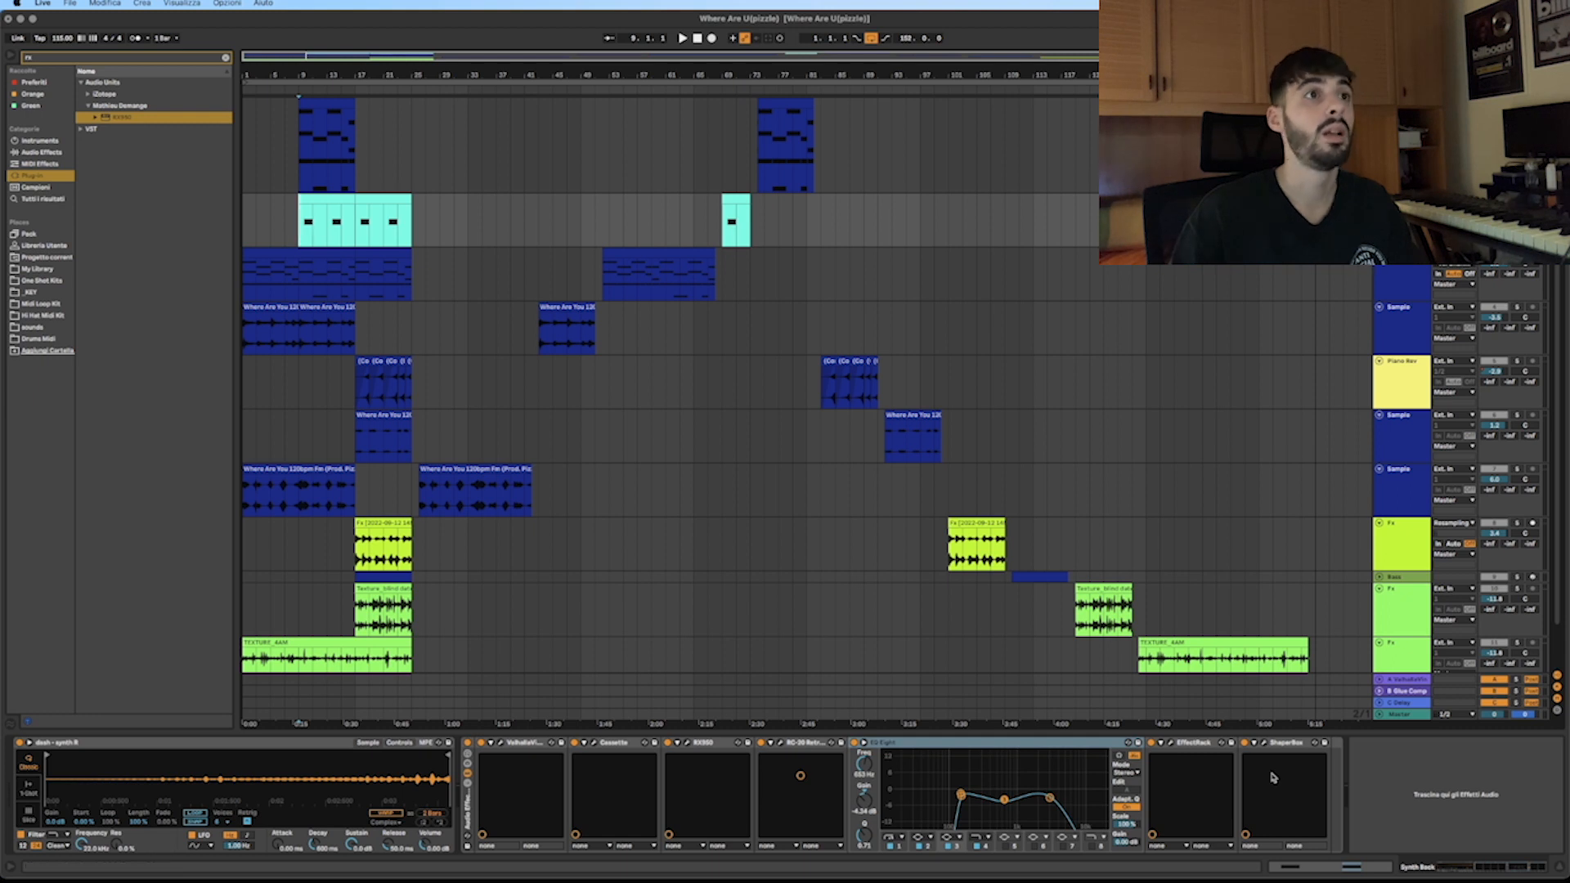
left_click(1266, 744)
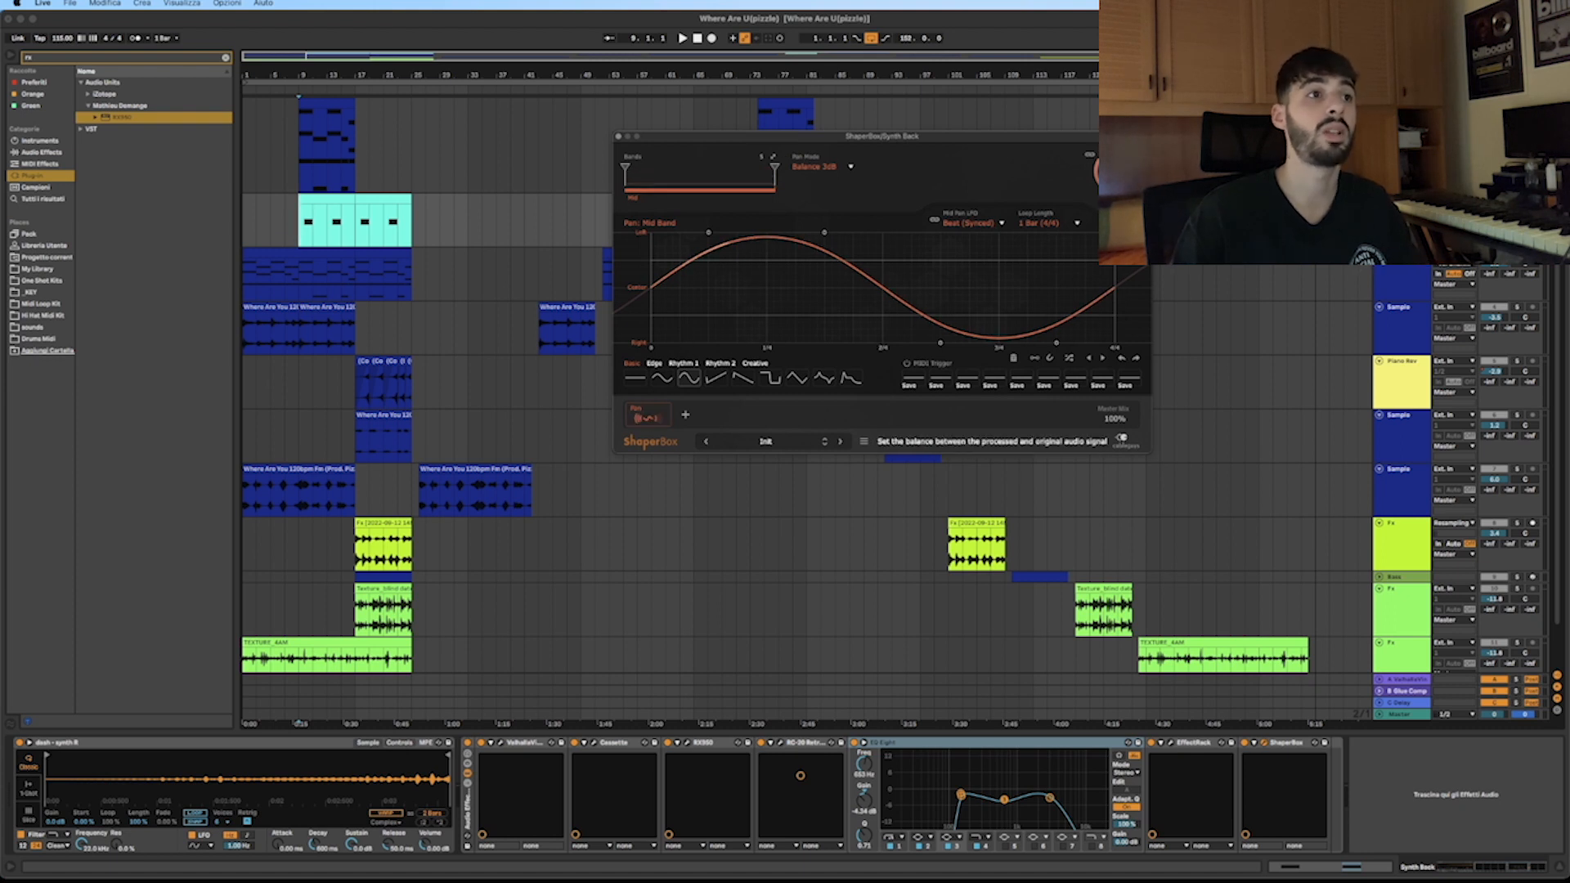
left_click(618, 138)
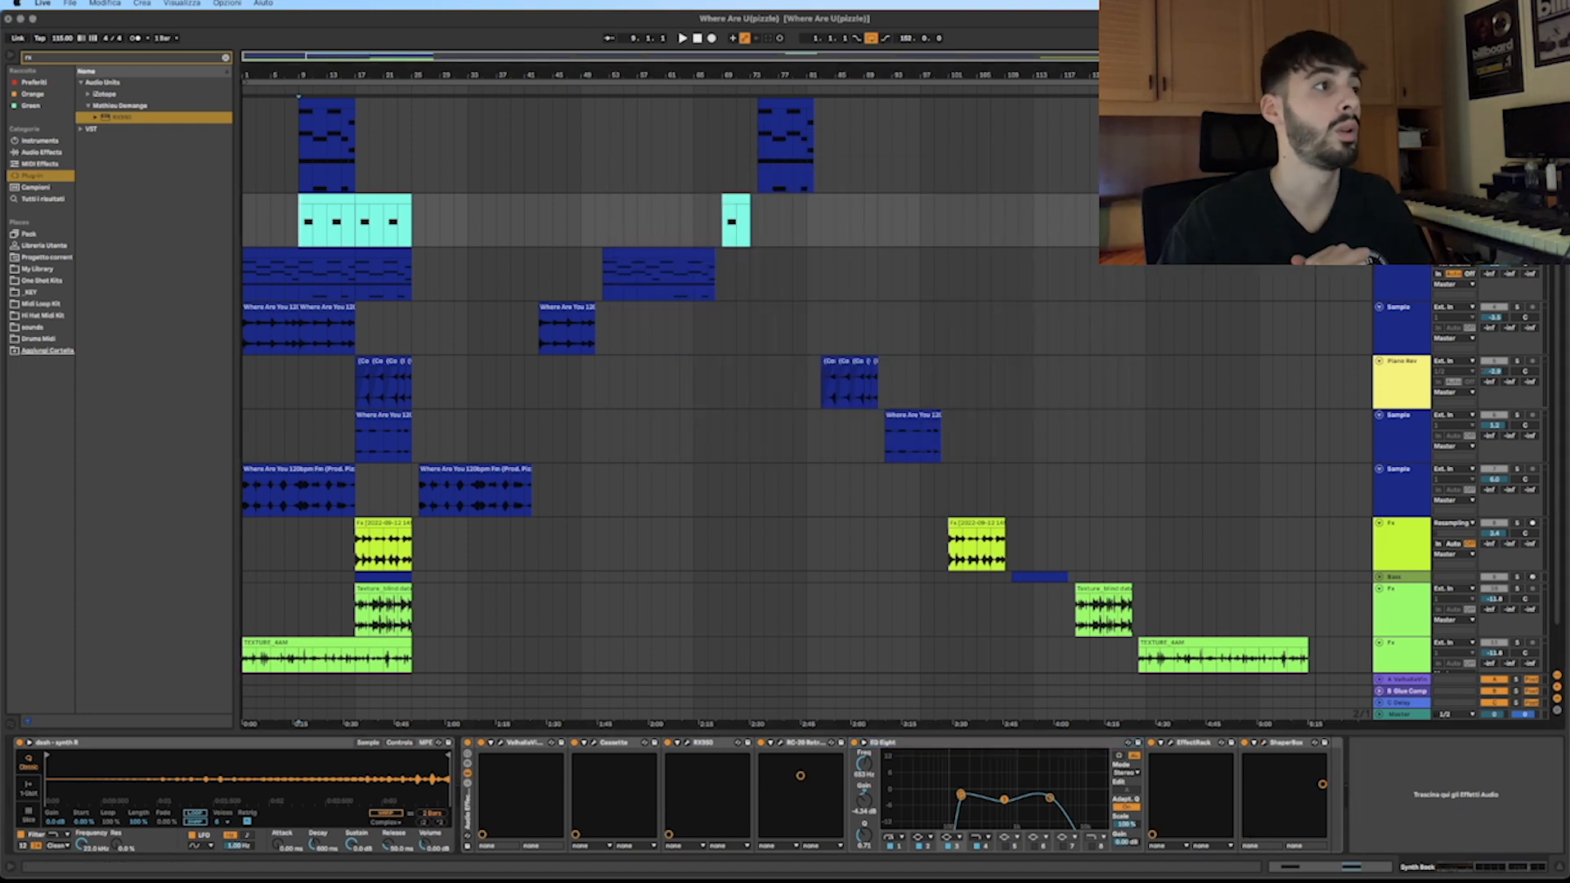
Show the device chain of the Sample track above Piano Rev and place the insert marker at bar 1.
left_click(1397, 333)
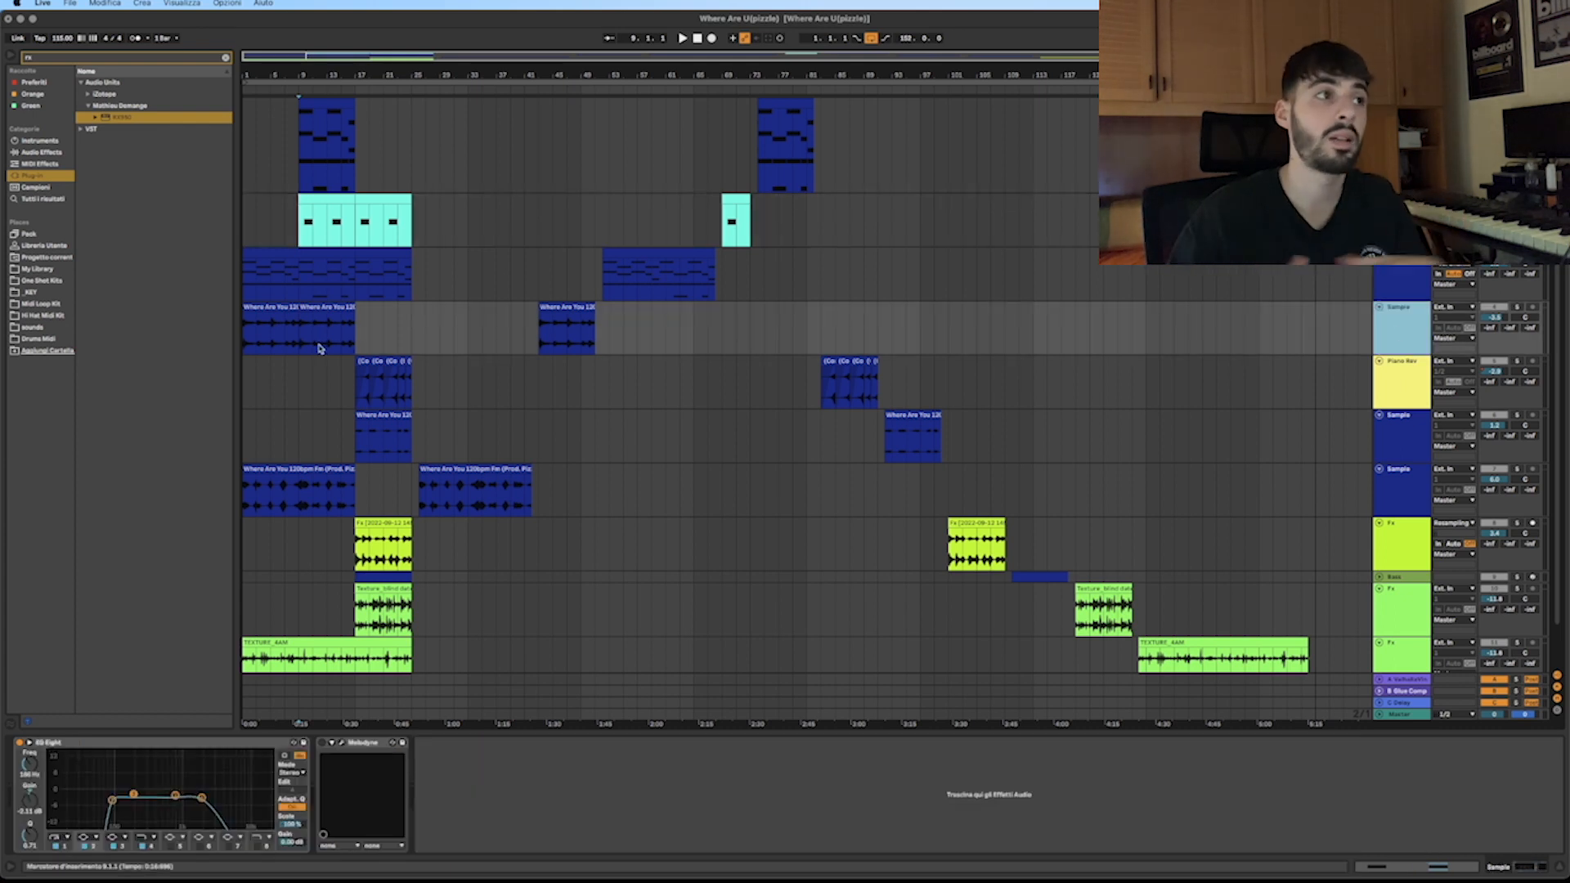
left_click(248, 332)
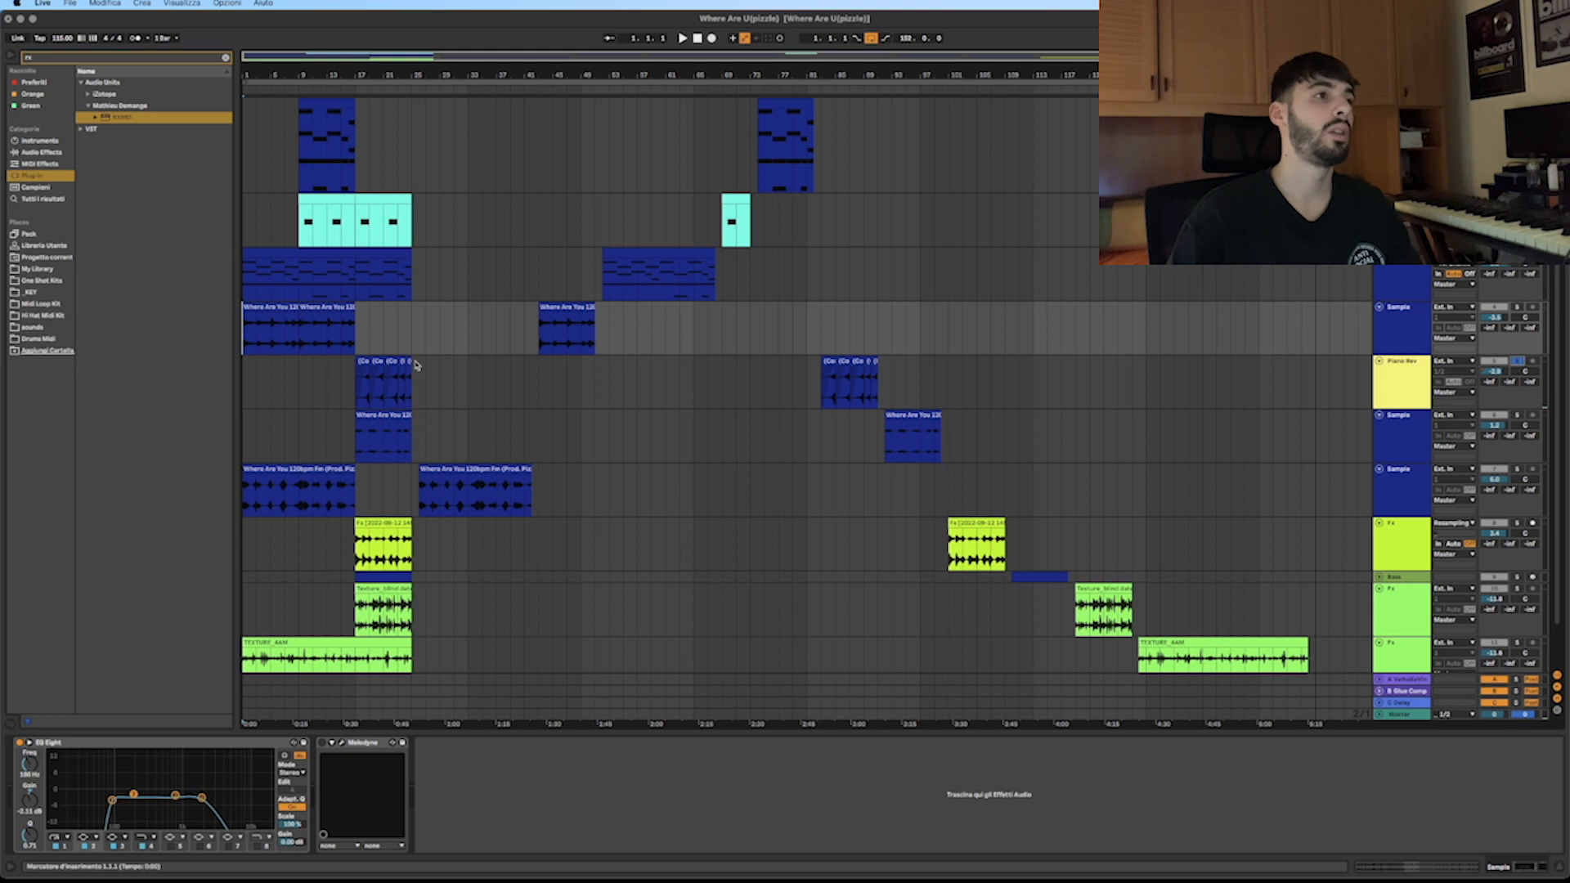
Play the soloed Piano Rev track from bar 17 with its audio effect rack bypassed.
left_click(354, 393)
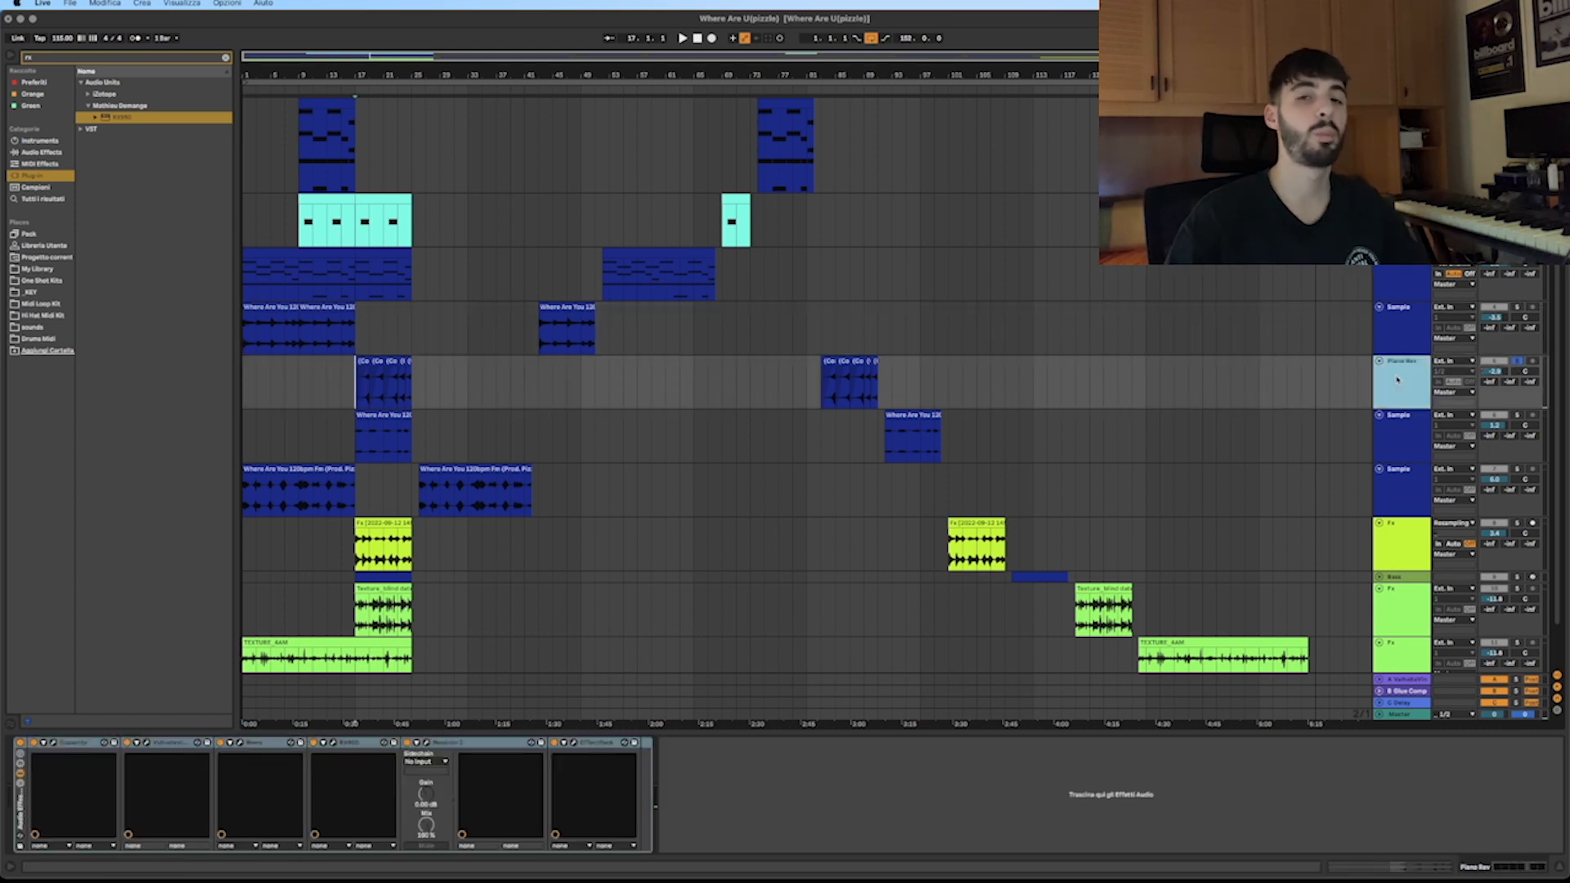
left_click(3, 781)
left_click(20, 746)
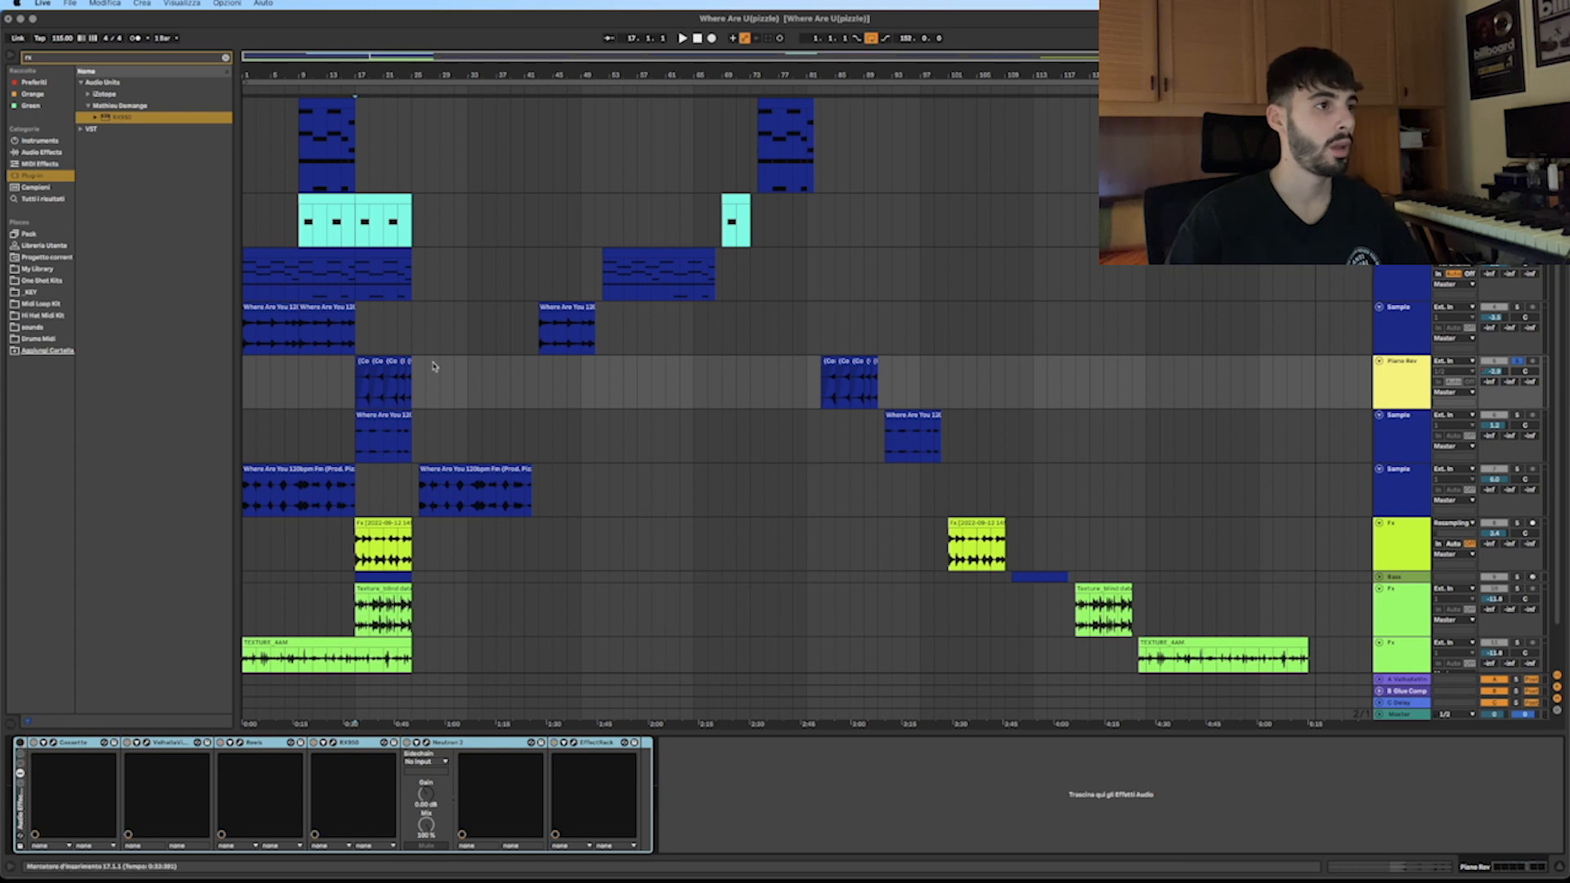
left_click(375, 394)
key("space")
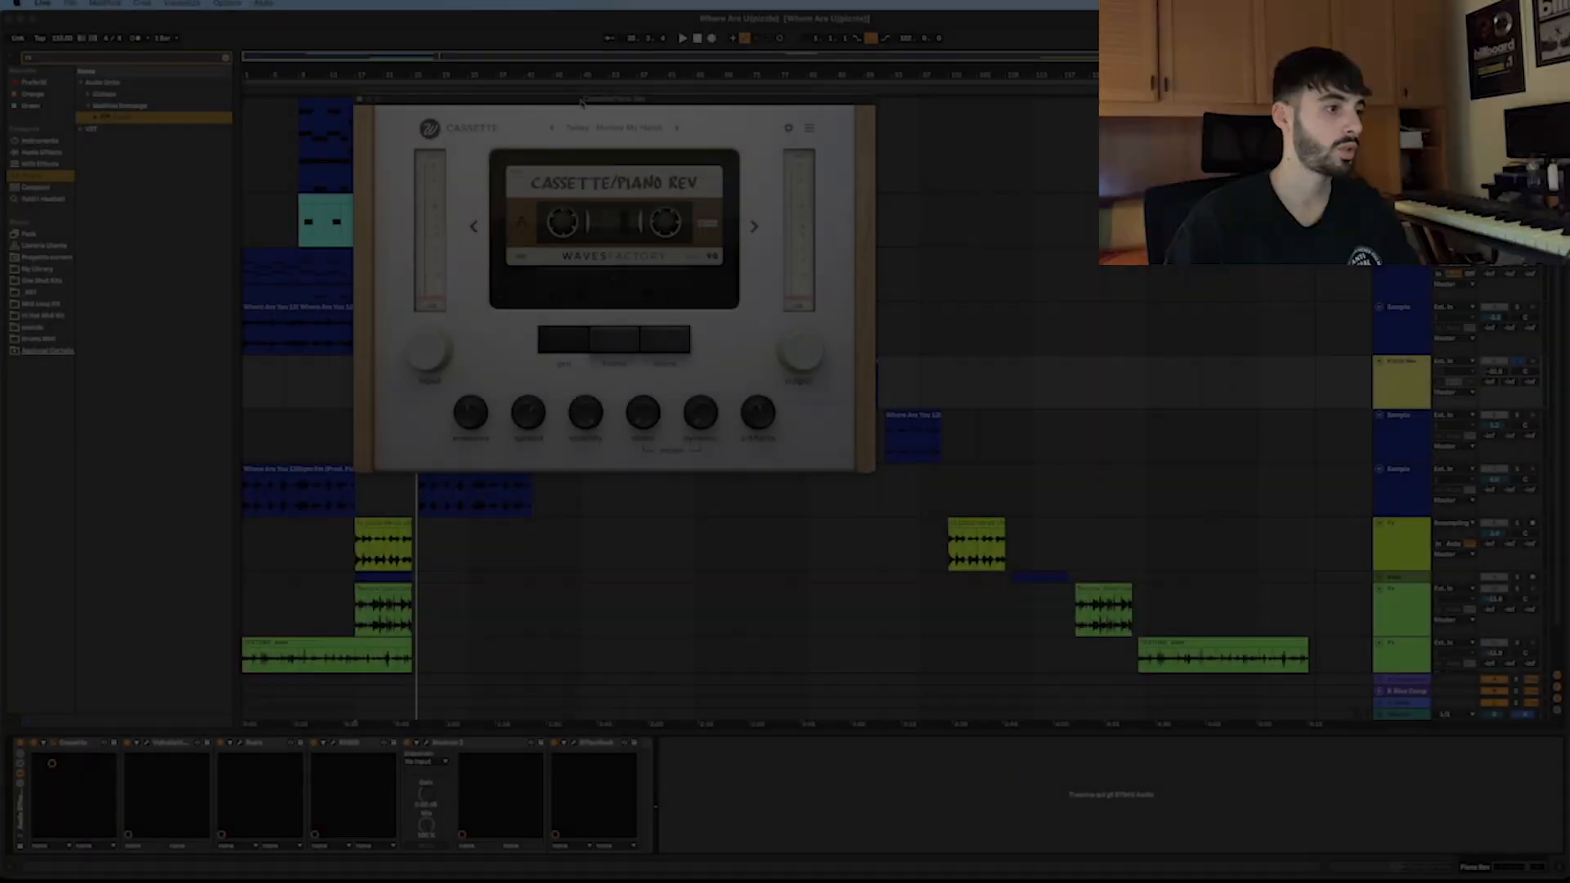
Examine the Cassette plug-in's settings on the Piano Rev track, including the artifacts amount, and close it.
left_click_drag(581, 101, 779, 203)
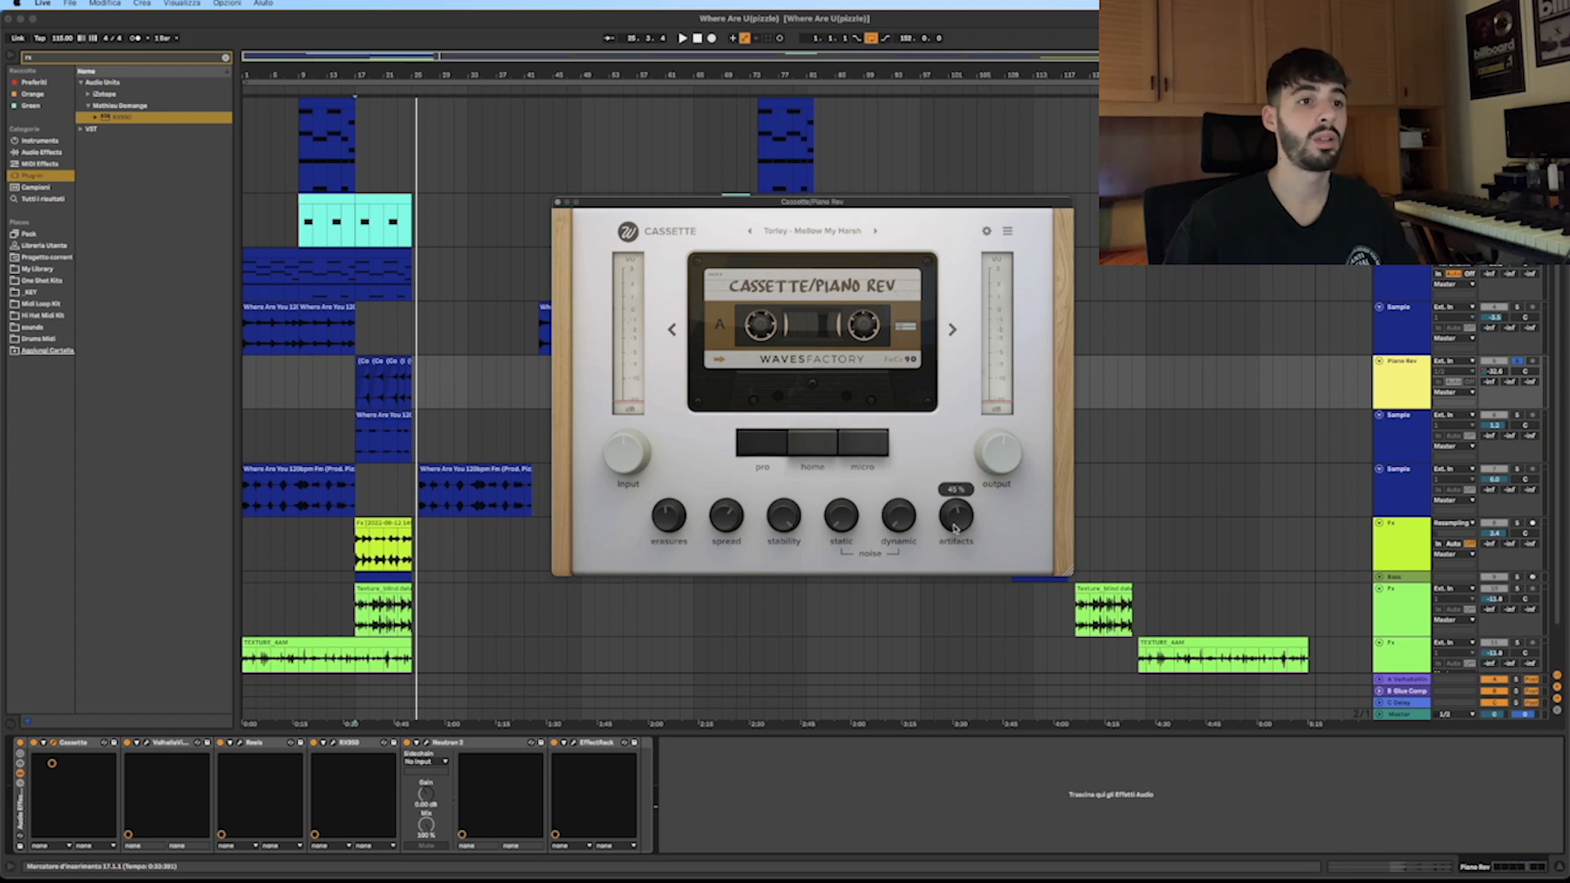
mouse_move(963, 534)
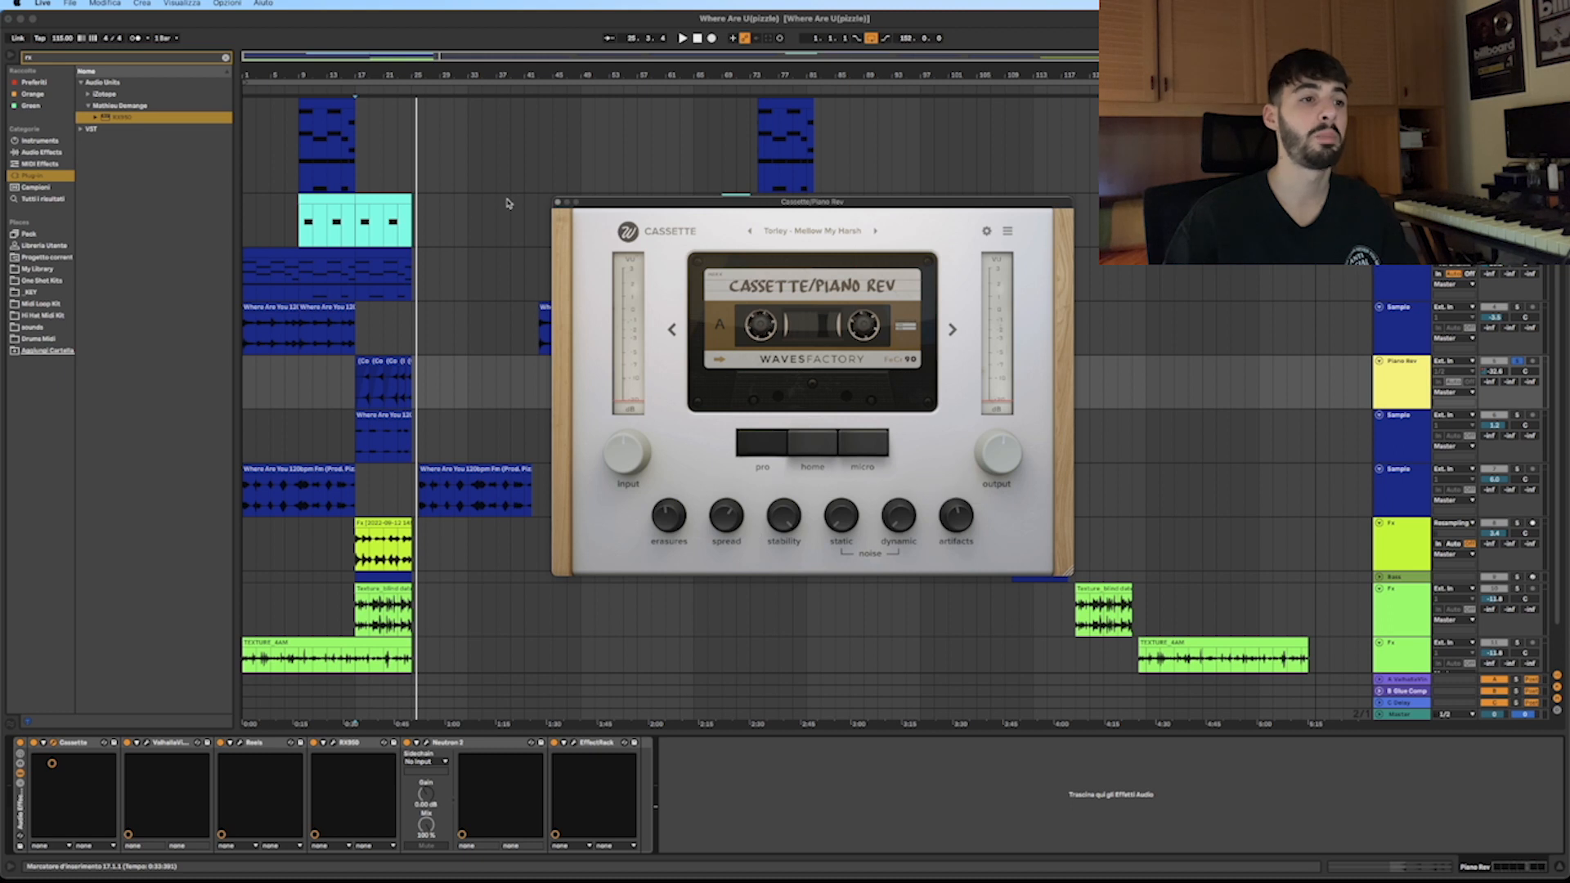
left_click(559, 202)
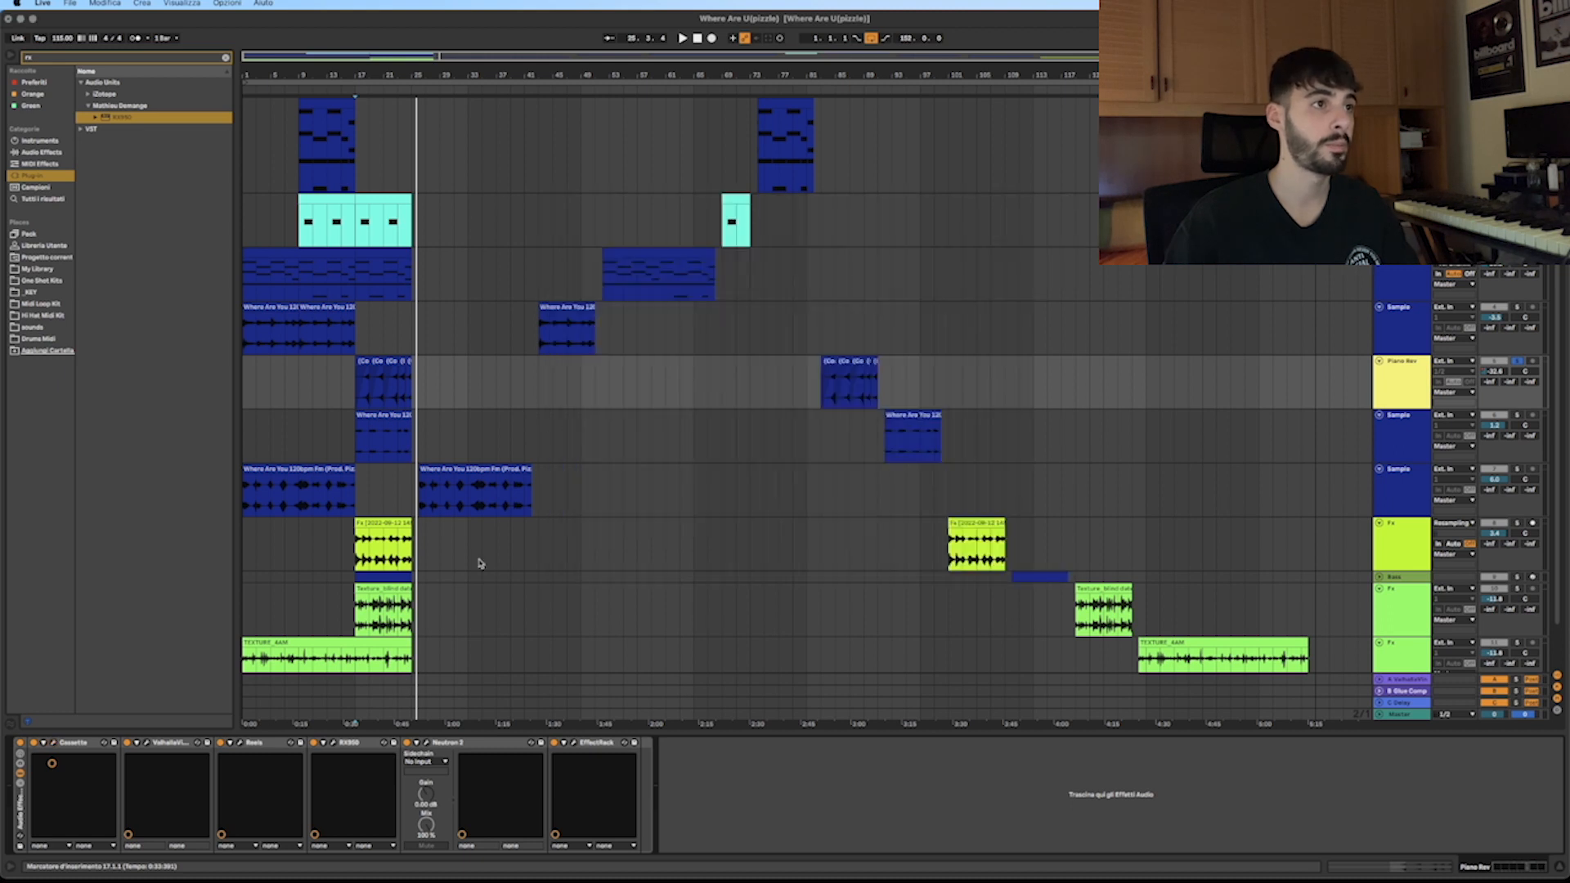
Examine the ValhallaVintageVerb and Reels plug-ins on the Piano Rev track and close them.
left_click(145, 744)
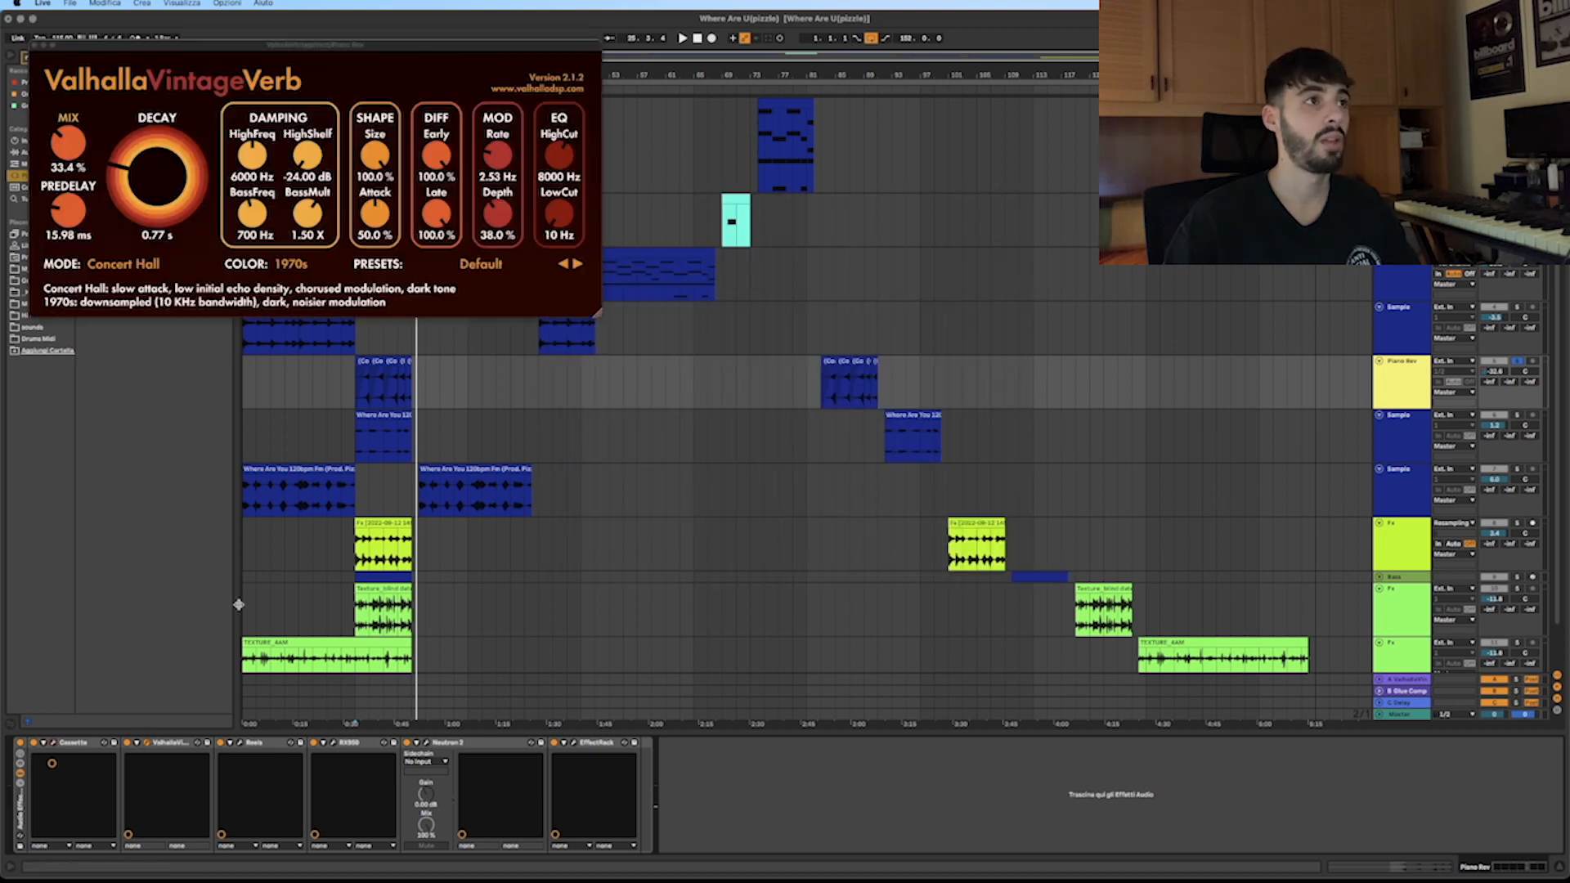
left_click(32, 47)
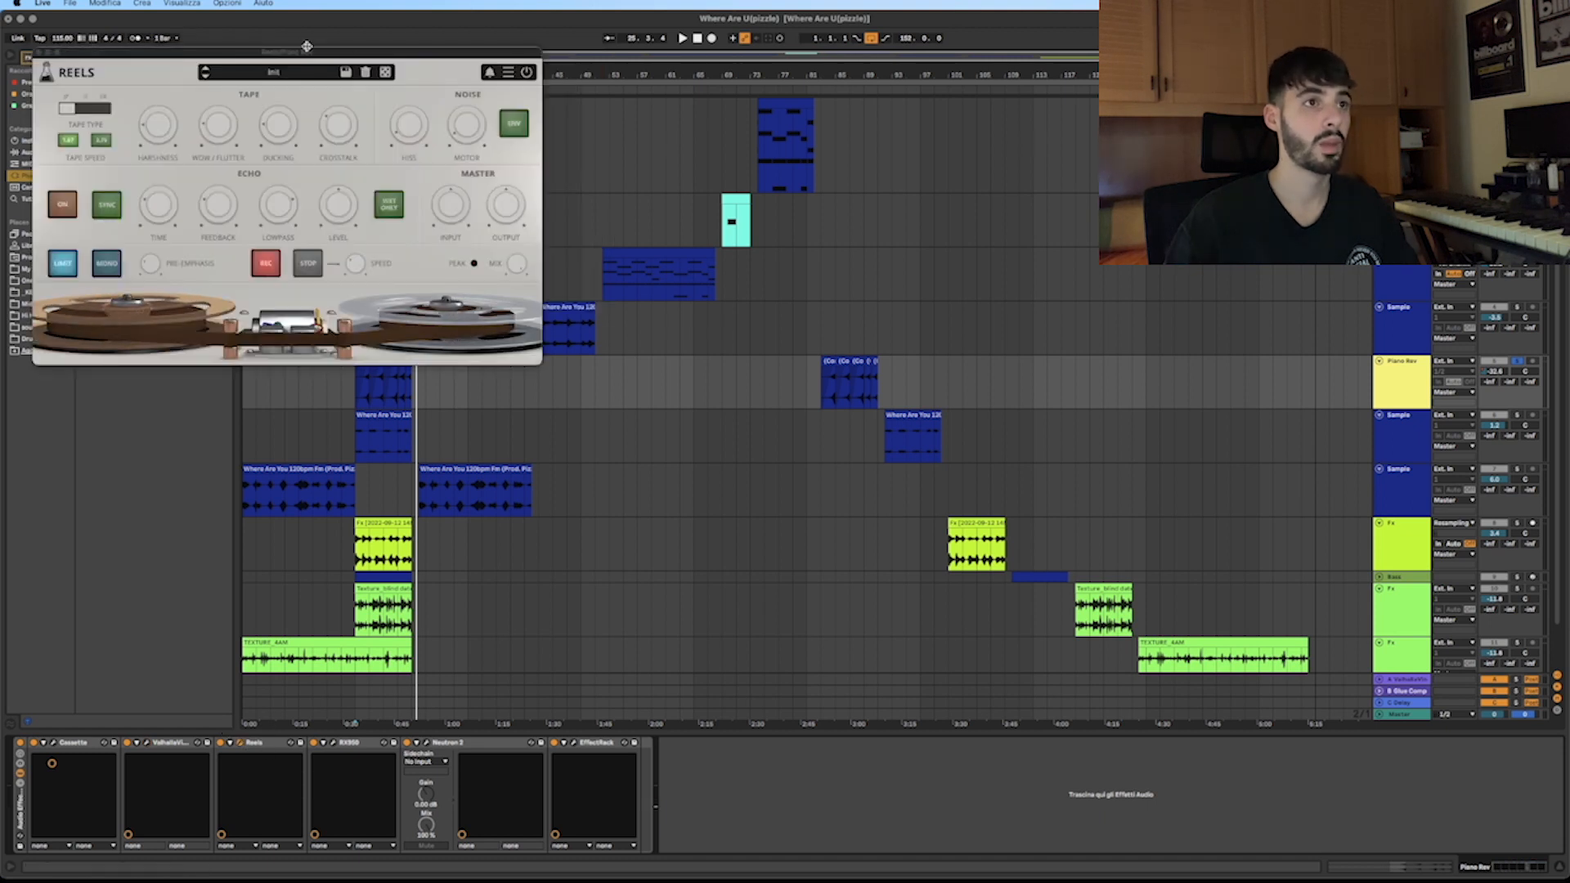
left_click_drag(245, 91, 919, 187)
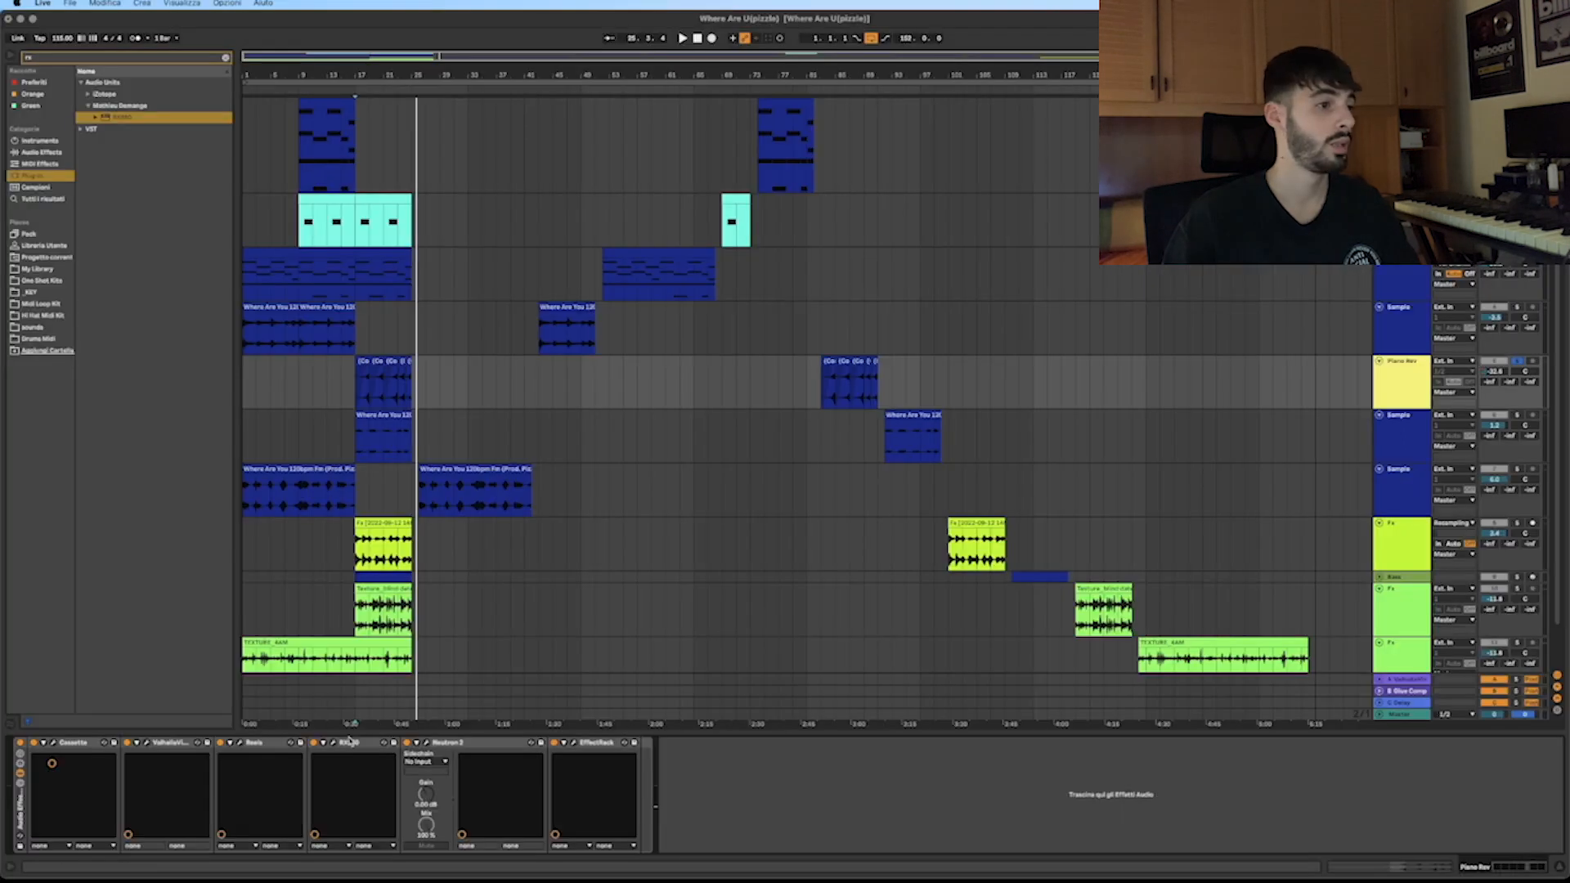
Examine the audio bandwidth and filter settings of the RX950 plug-in on the Piano Rev track and close it.
left_click(332, 747)
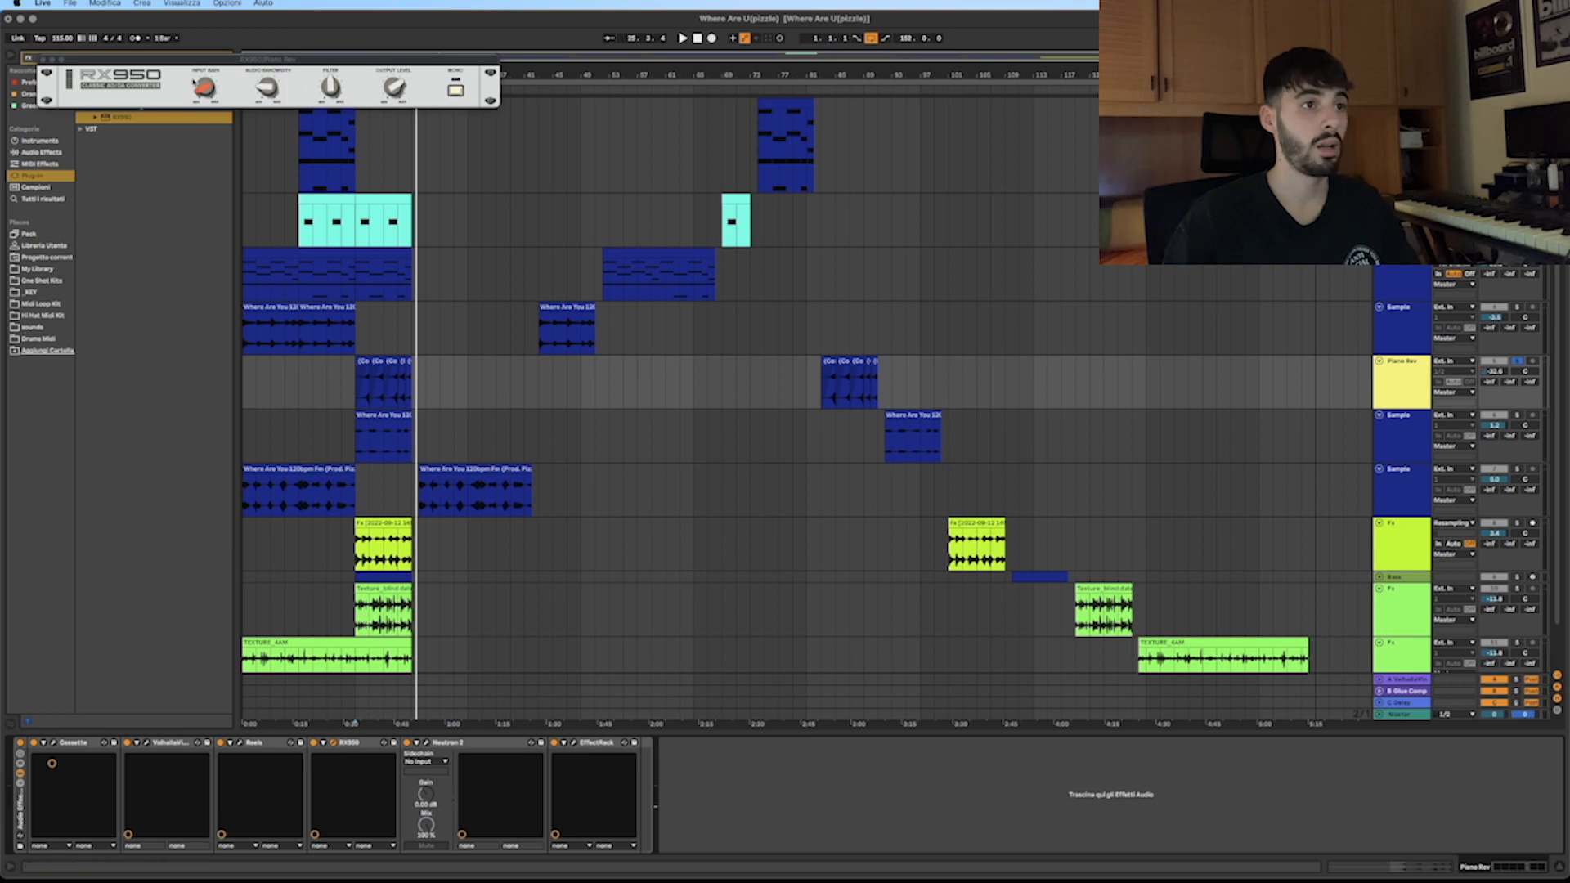
left_click_drag(193, 62, 628, 343)
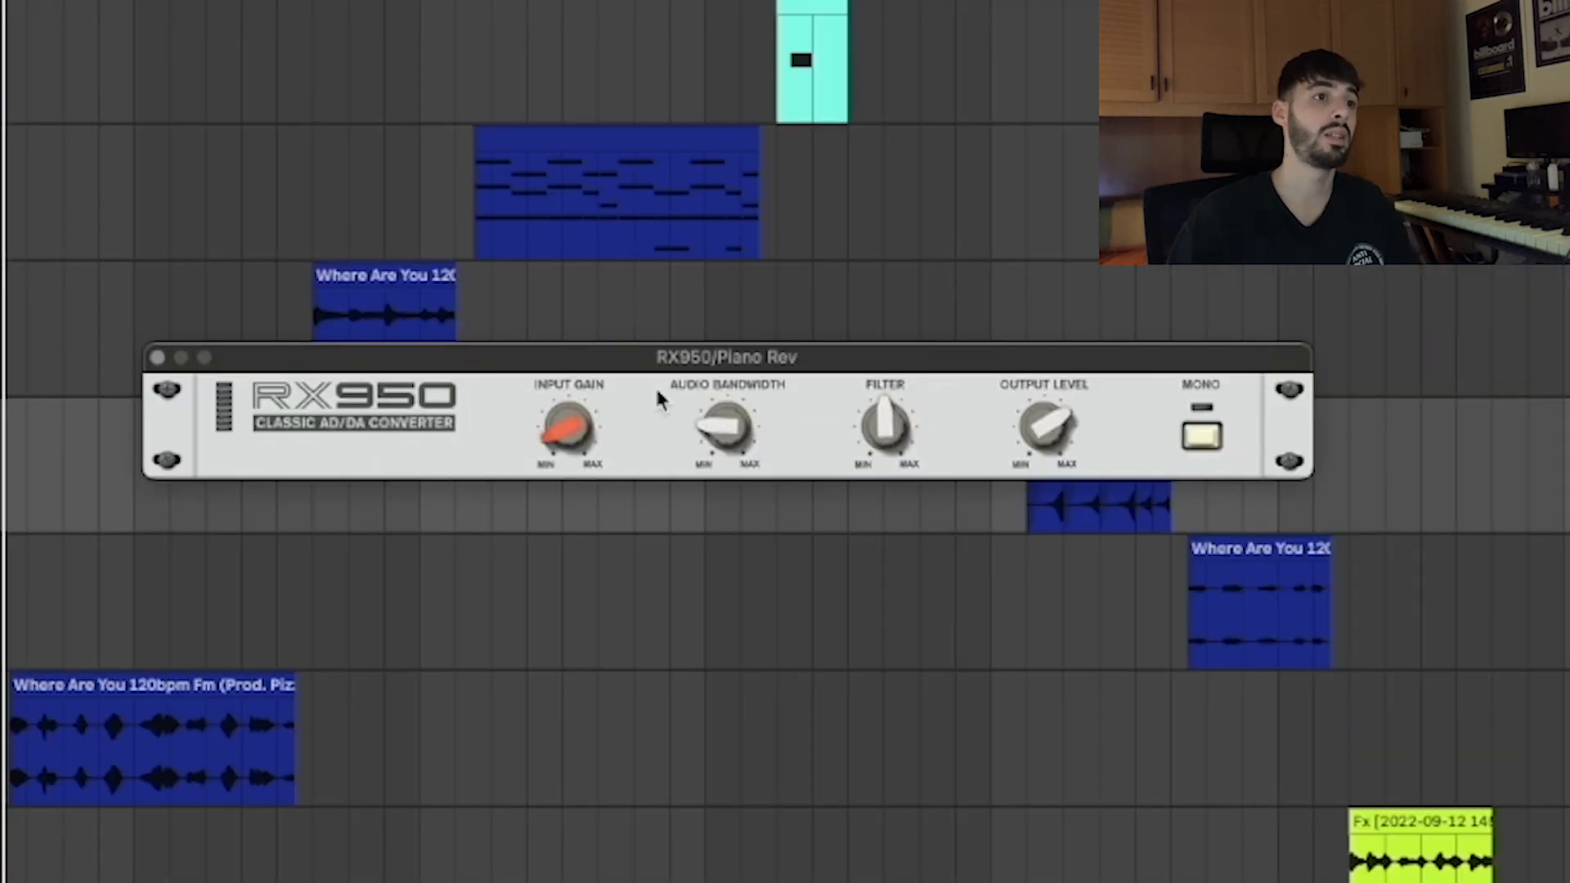
left_click_drag(704, 364, 777, 363)
mouse_move(779, 425)
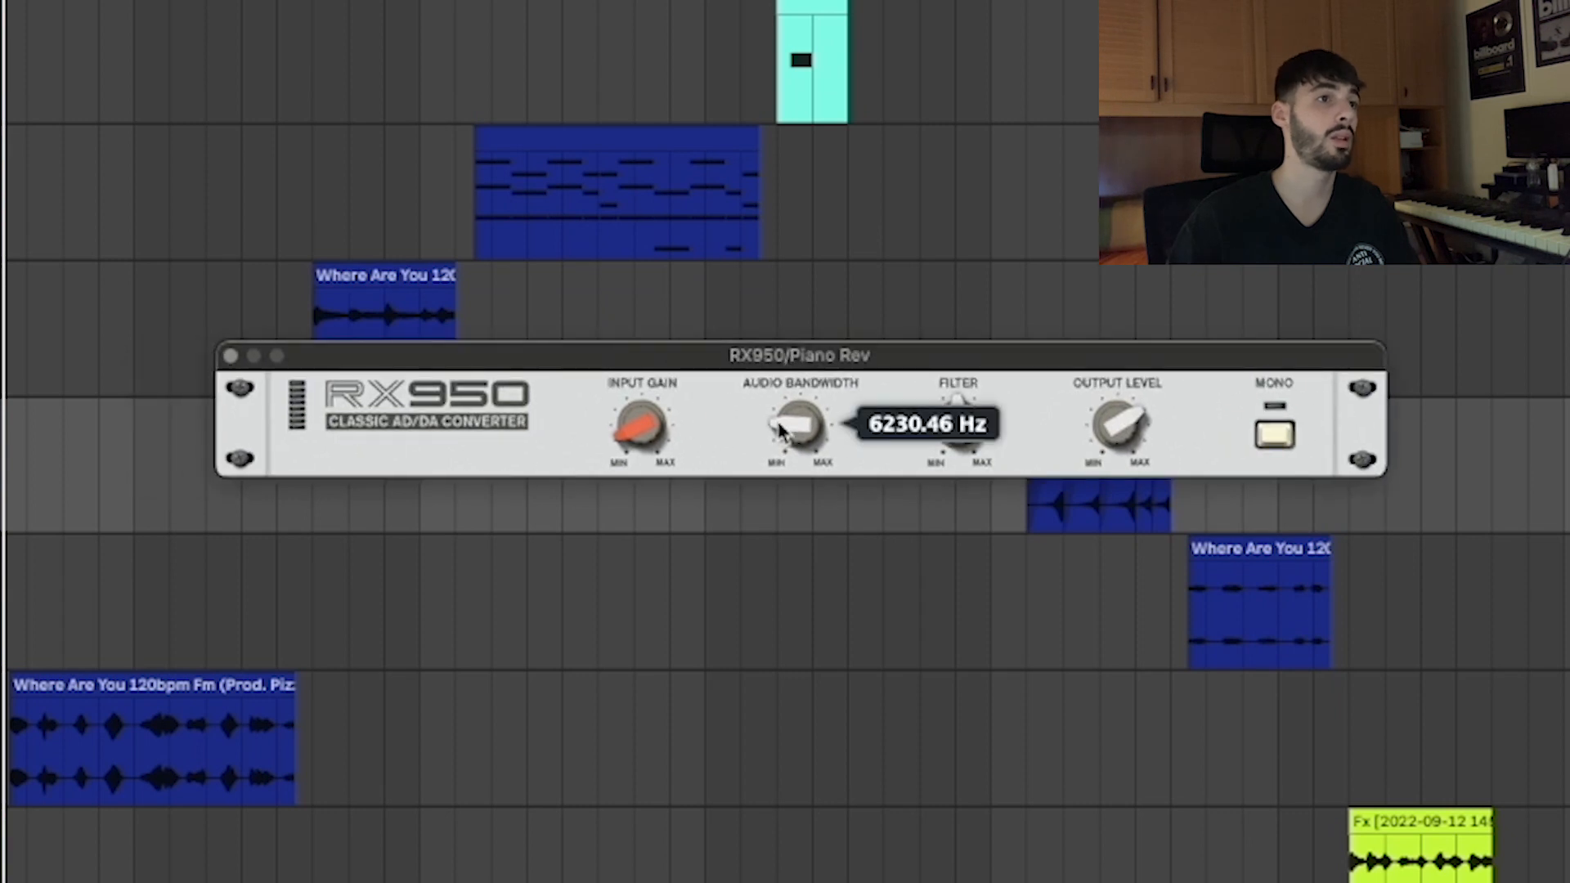
mouse_move(1004, 421)
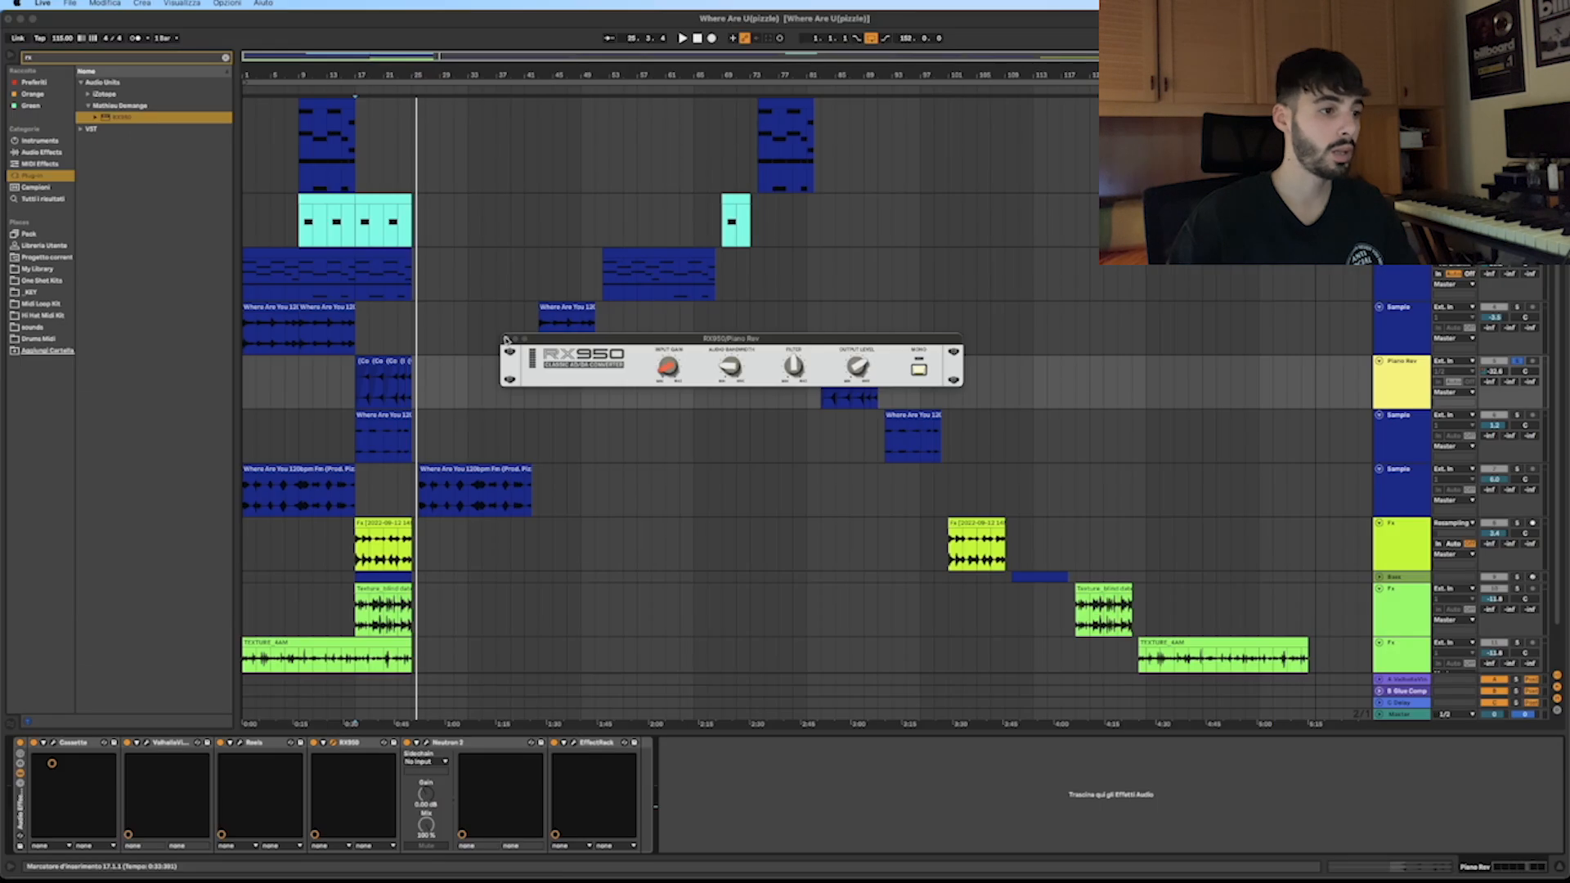
left_click(230, 357)
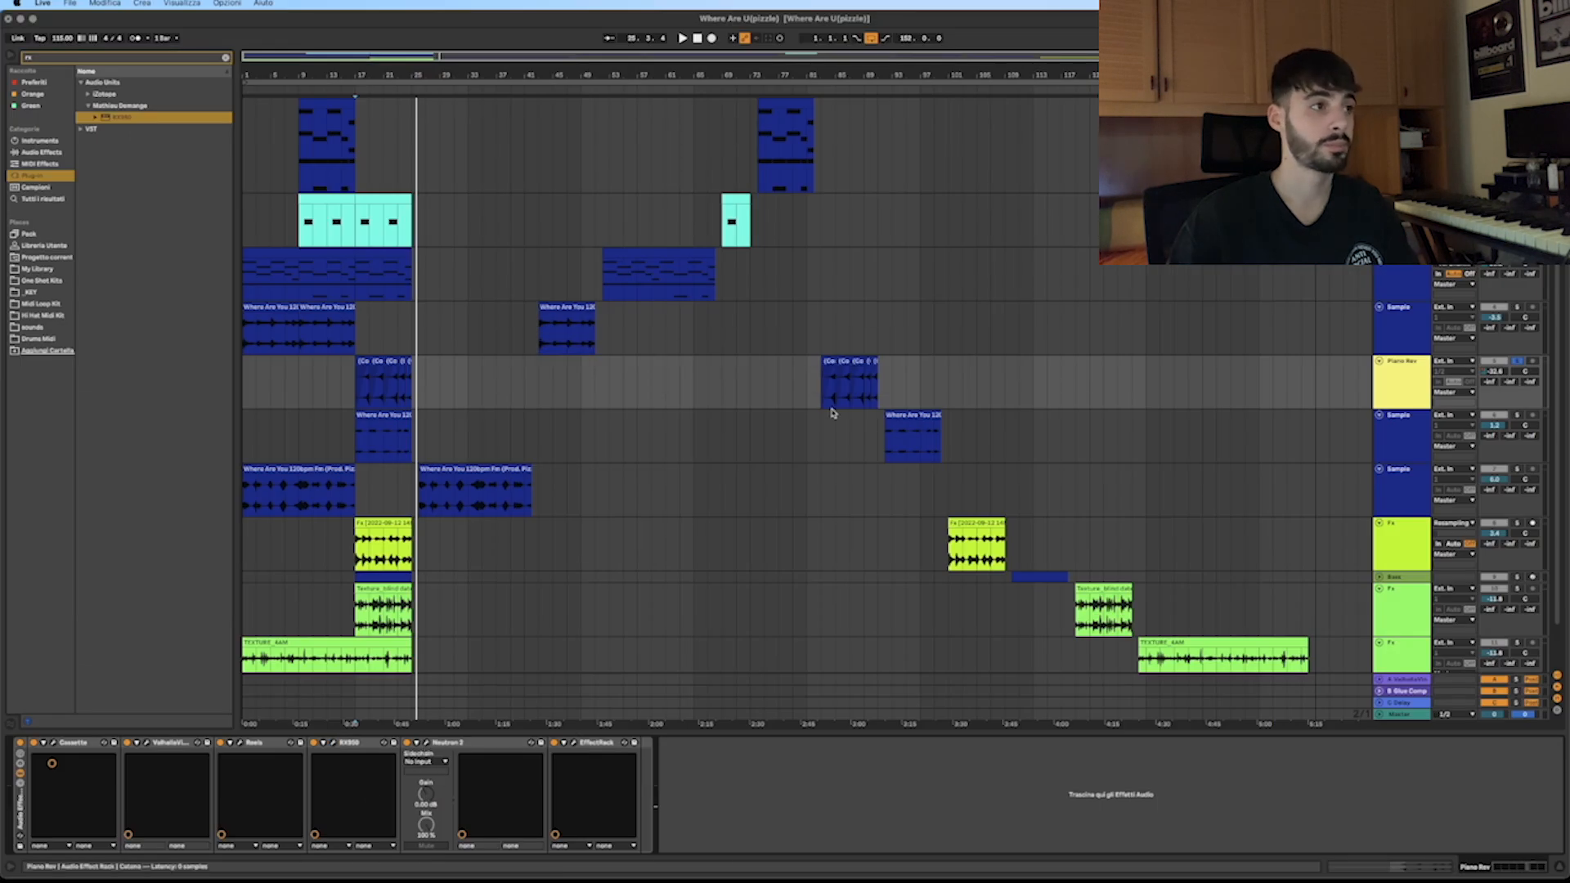
Browse the Vocals presets and view the equalizer in Piano Rev's Neutron 2, and open the track's EffectRack.
key("super+alt+p")
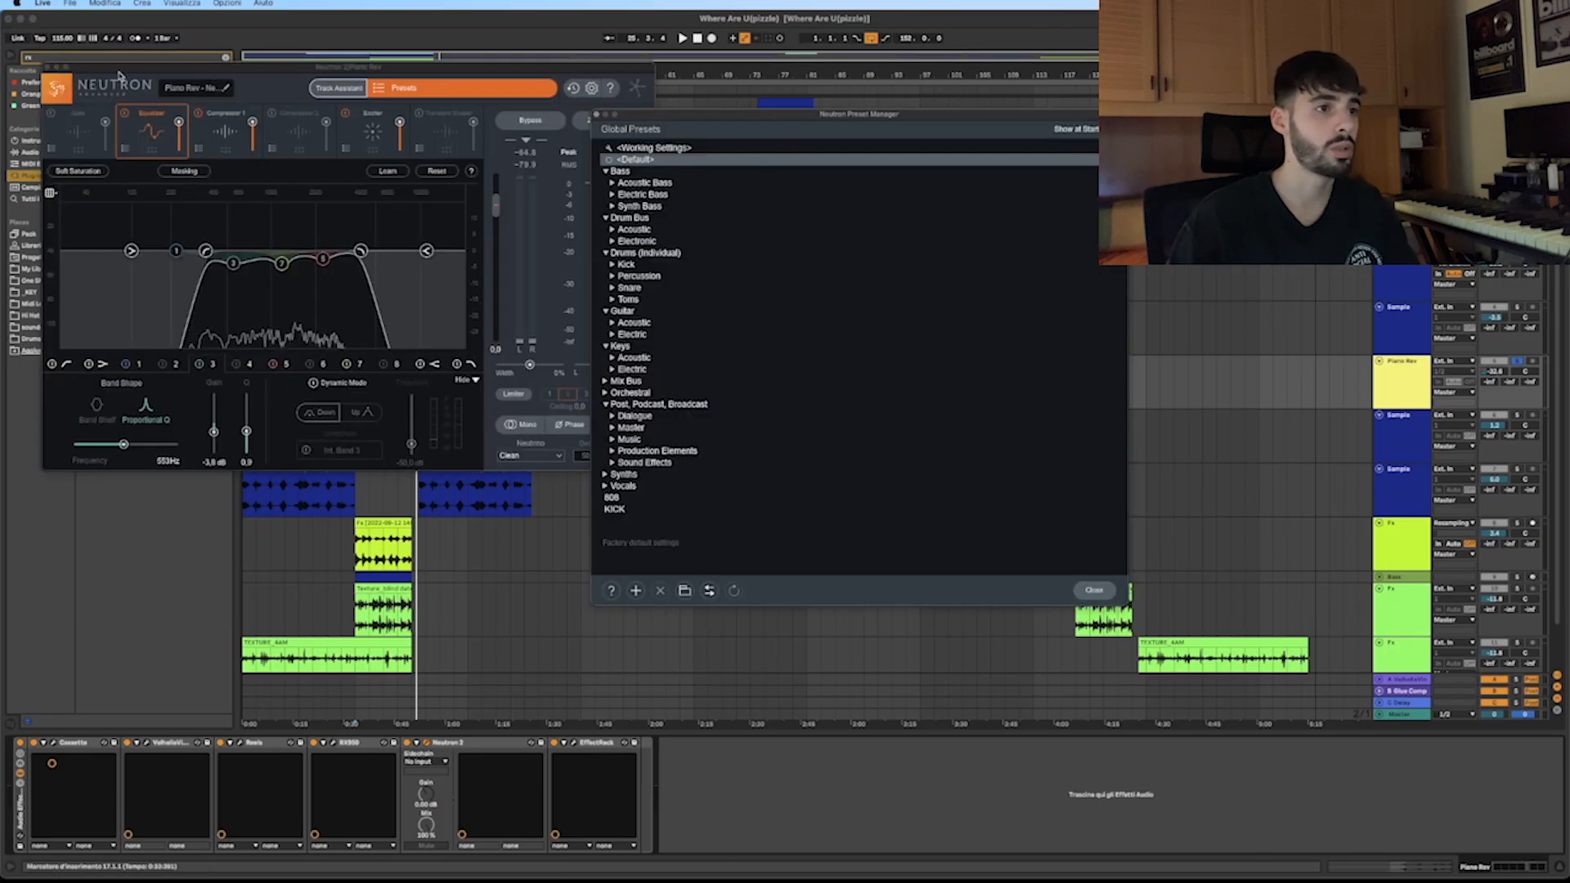
left_click(606, 486)
scroll(608, 479, "down", 3)
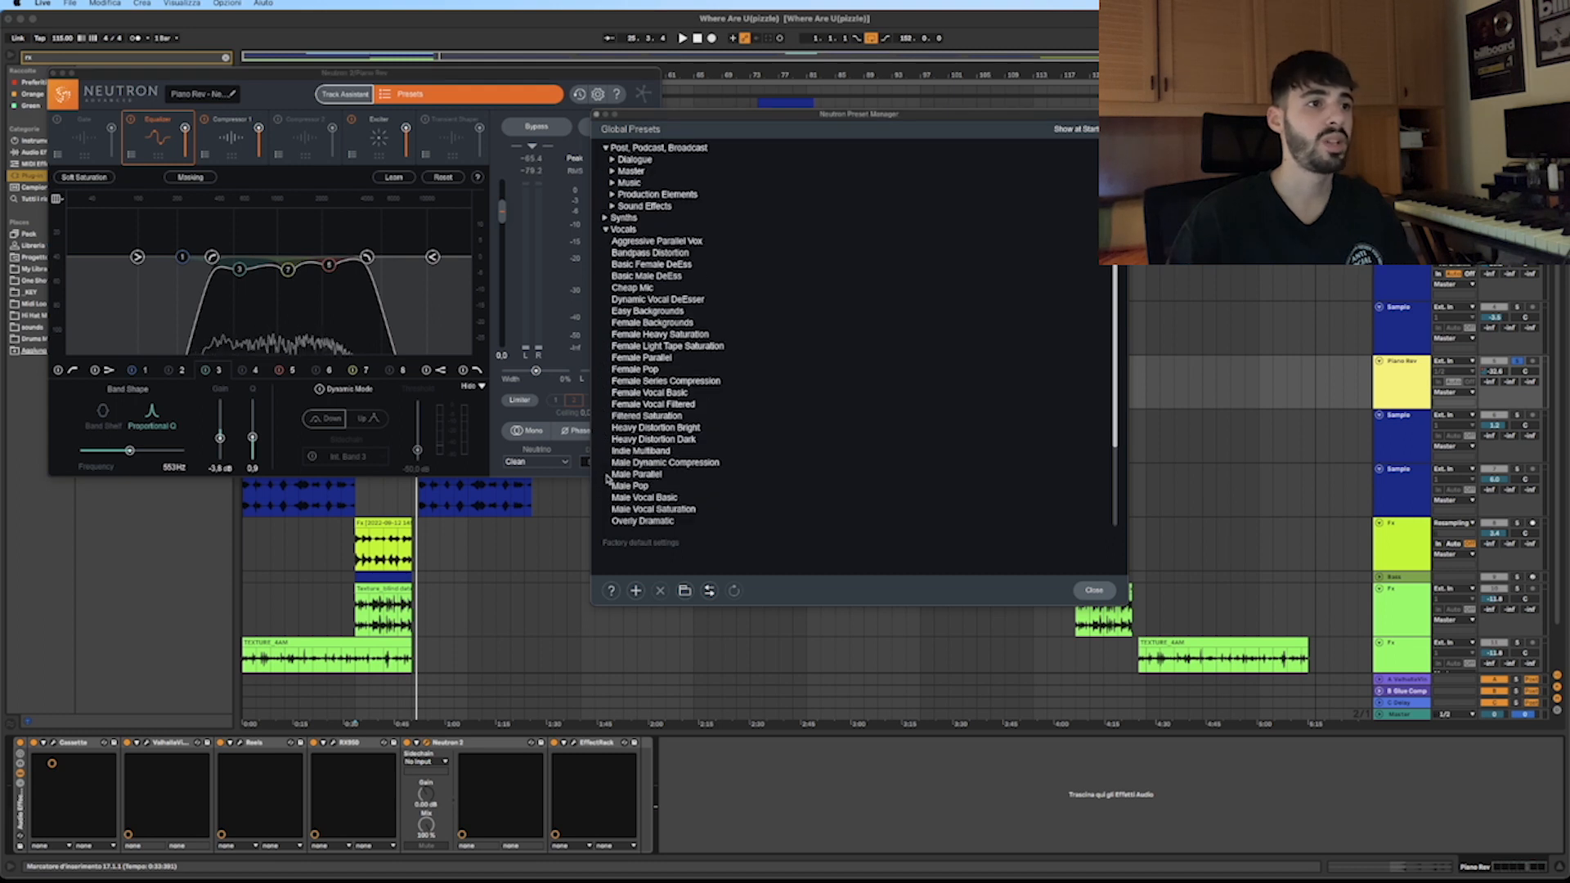
scroll(655, 372, "down", 5)
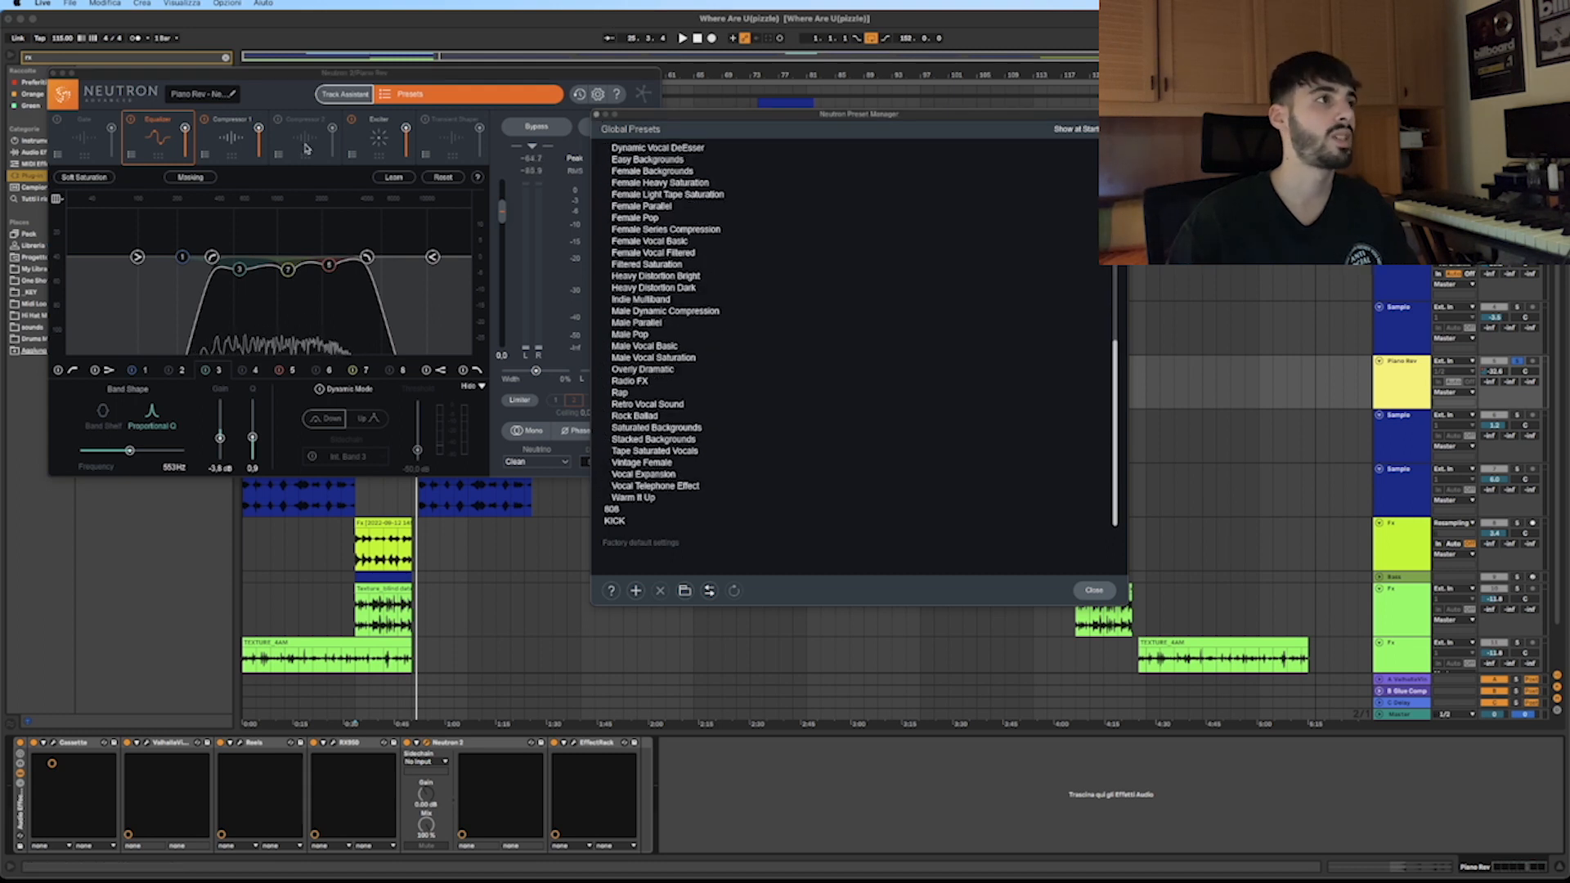
left_click(596, 114)
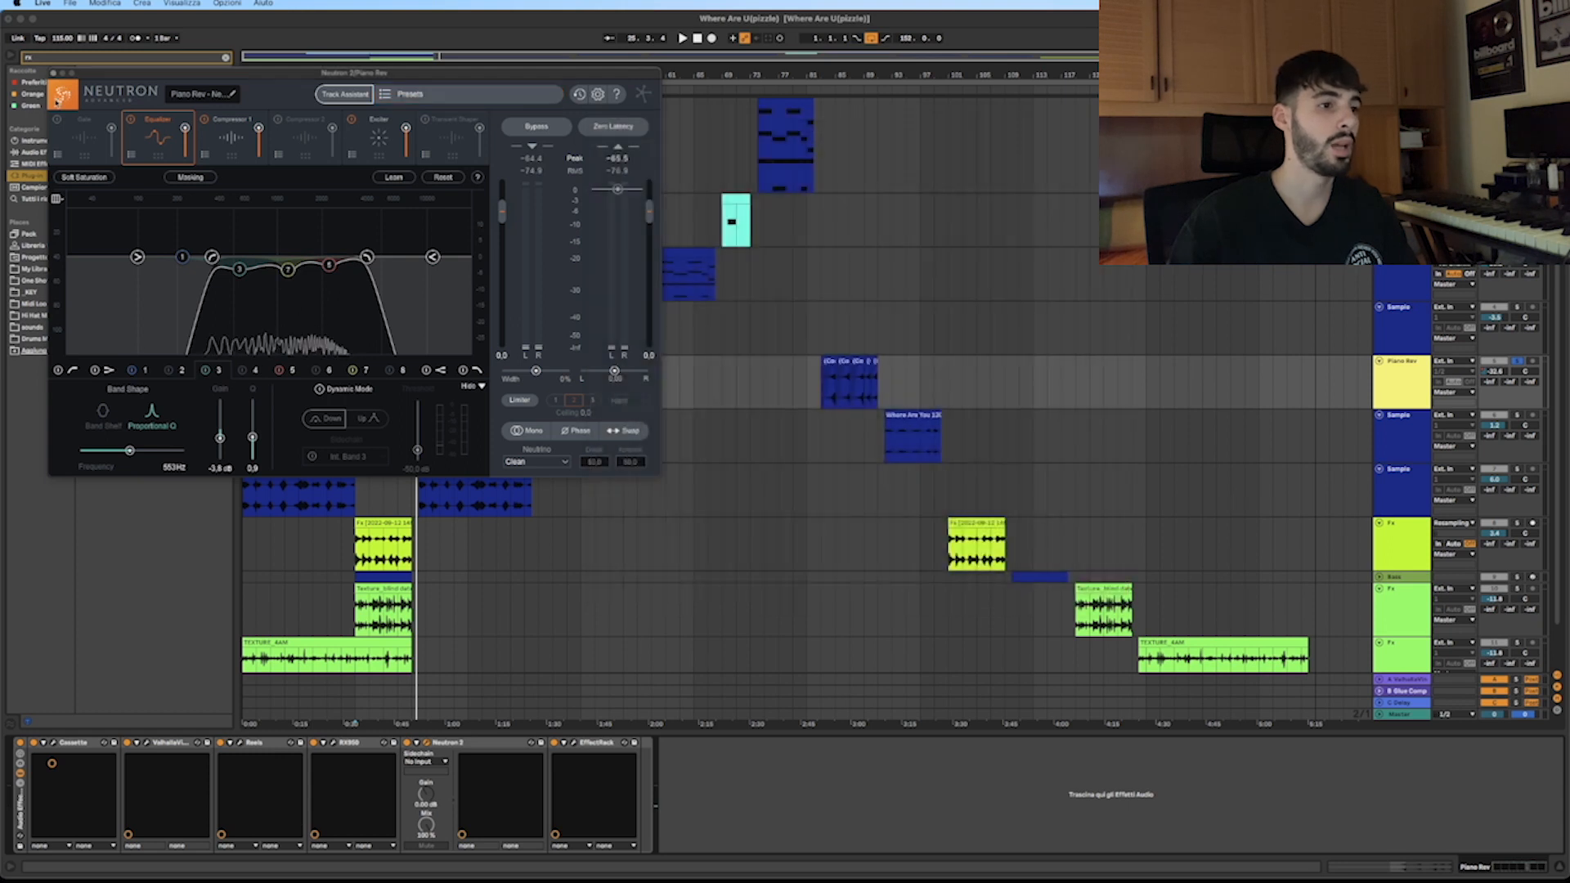
left_click(55, 72)
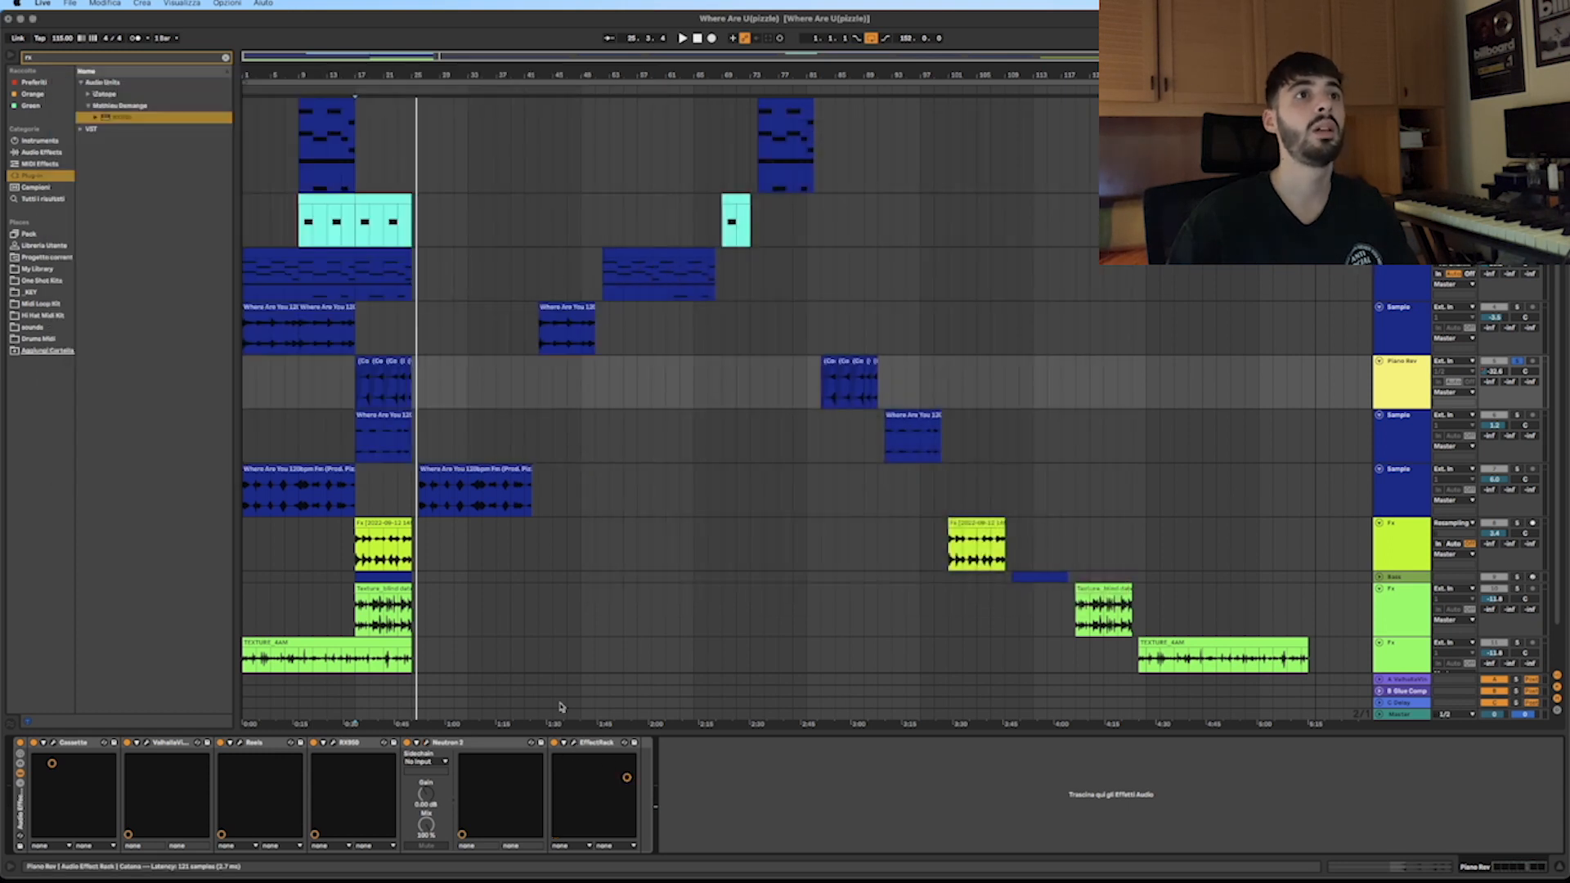
left_click(563, 743)
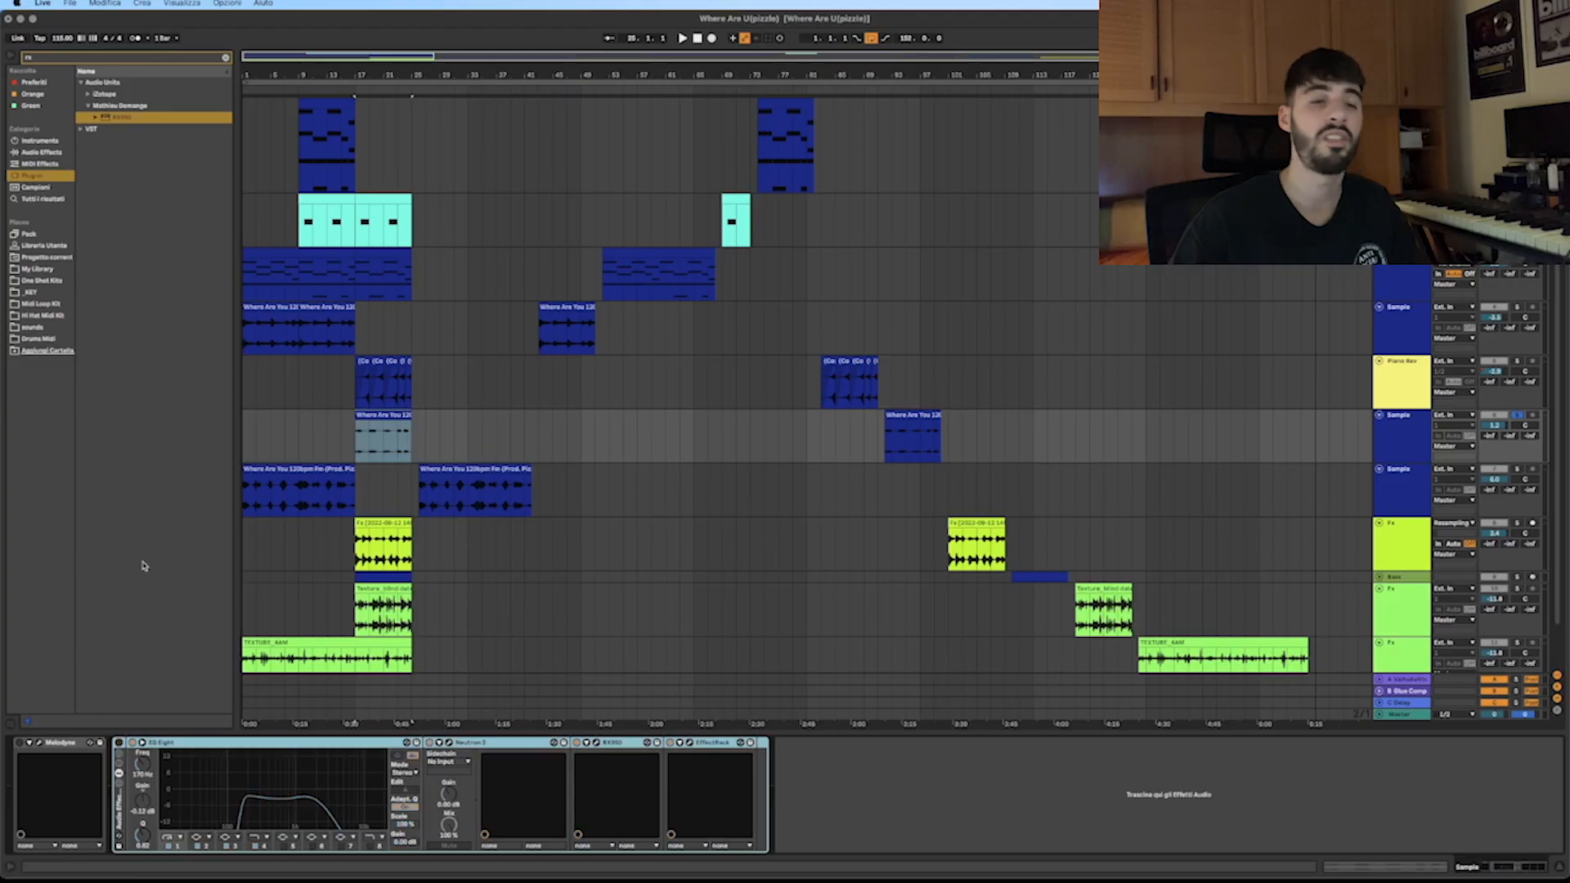
Play the soloed Sample clip below Piano Rev from bar 17 with its effect rack bypassed and active, viewing its waveform.
key("space")
double_click(384, 437)
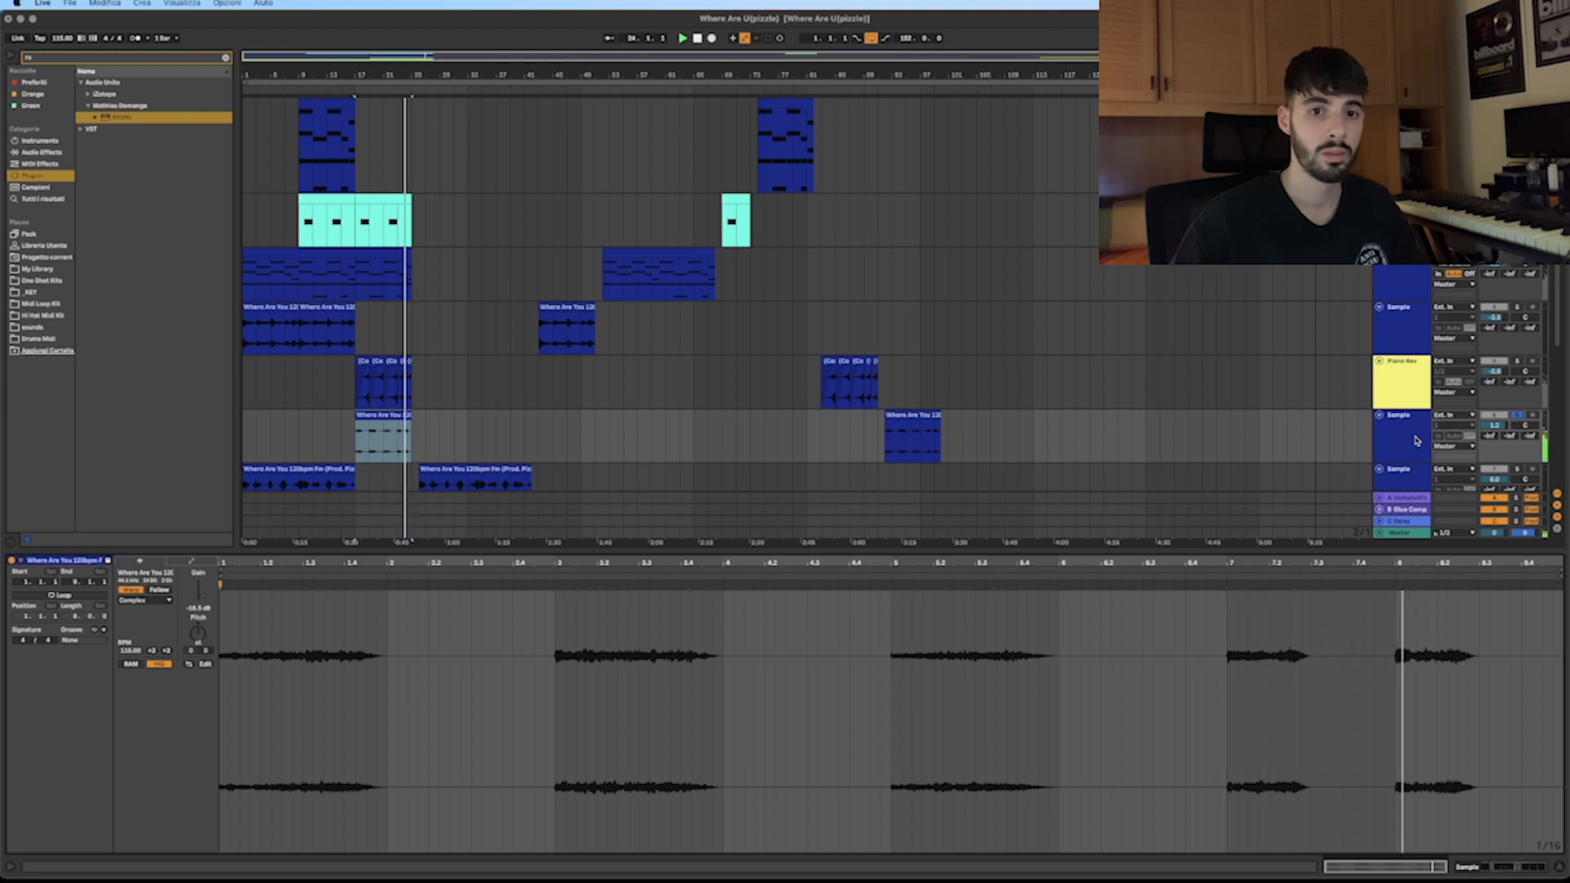
left_click(1417, 441)
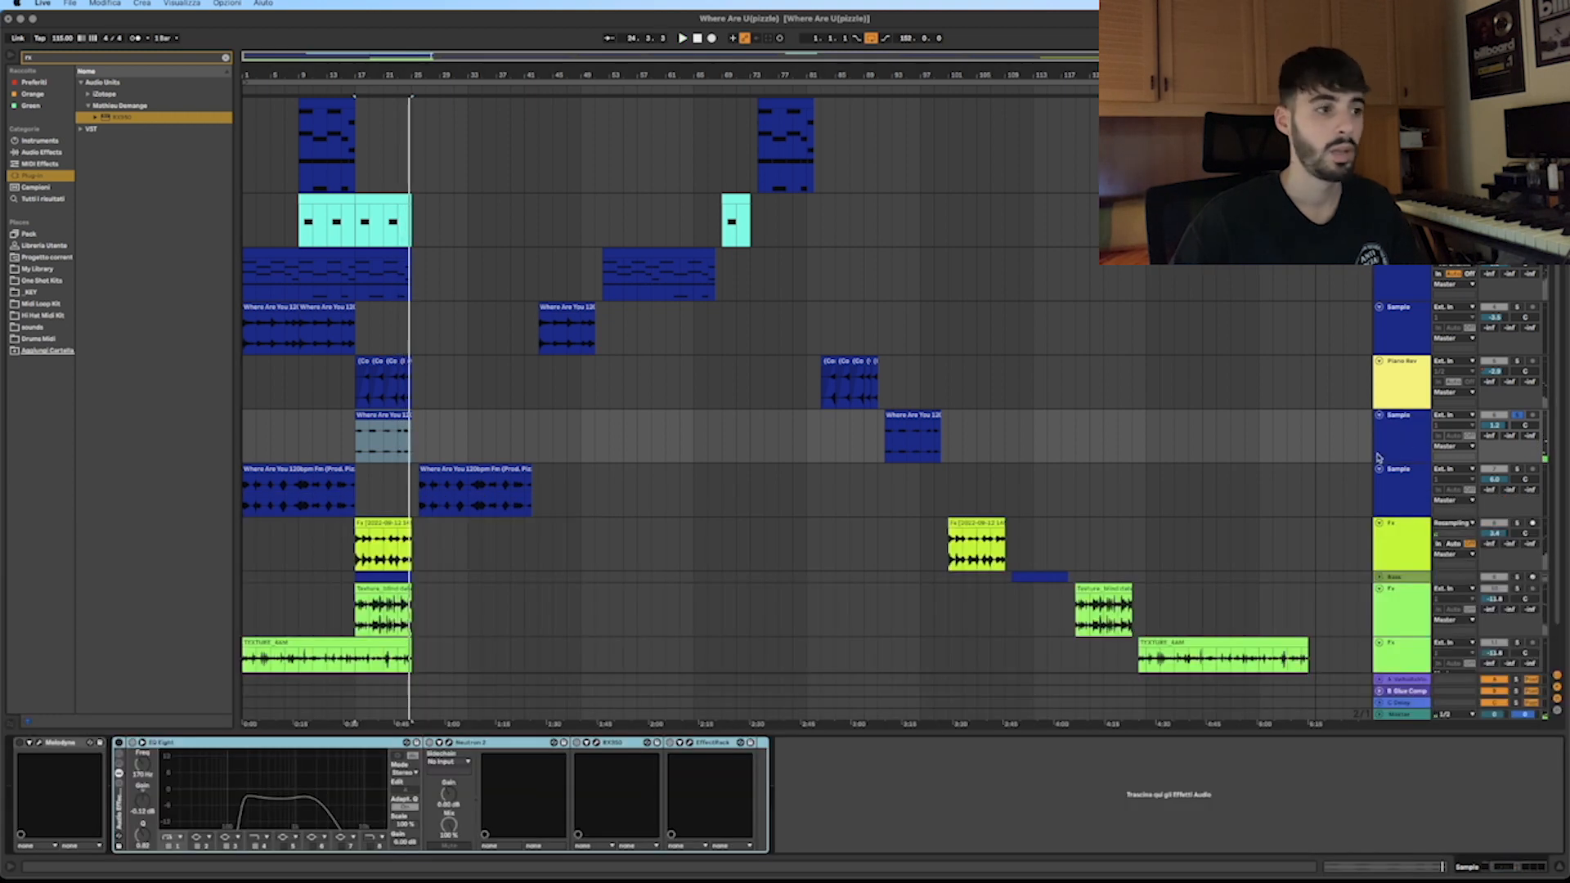
left_click(356, 449)
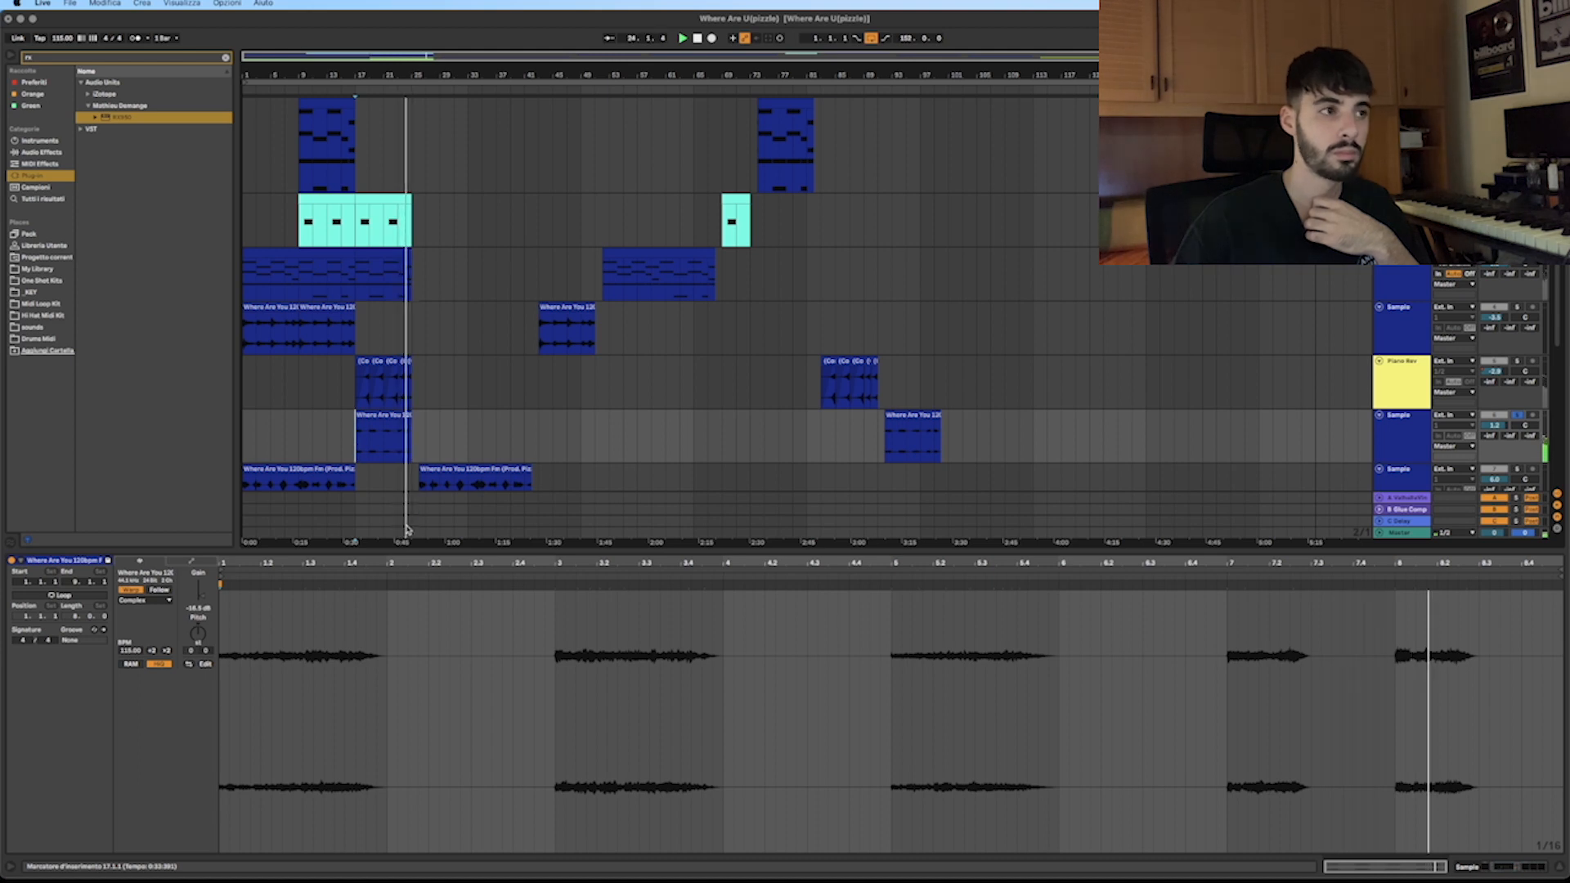
key("shift+Tab")
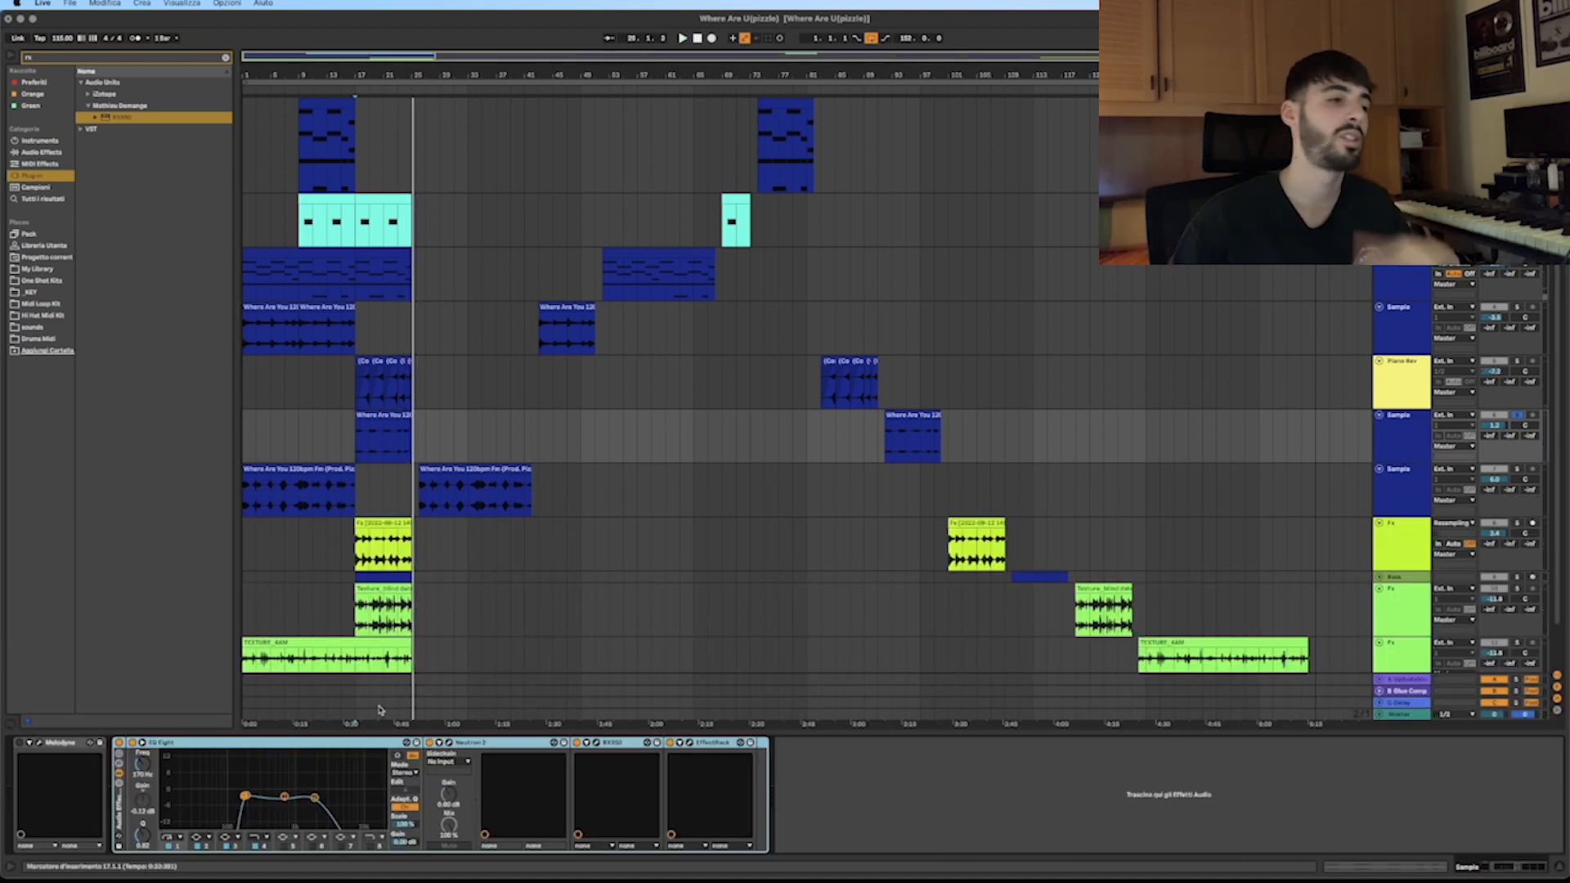
Examine the equalizer and Vocals preset list of Neutron 2 on the Sample track below Piano Rev and close it.
left_click(169, 751)
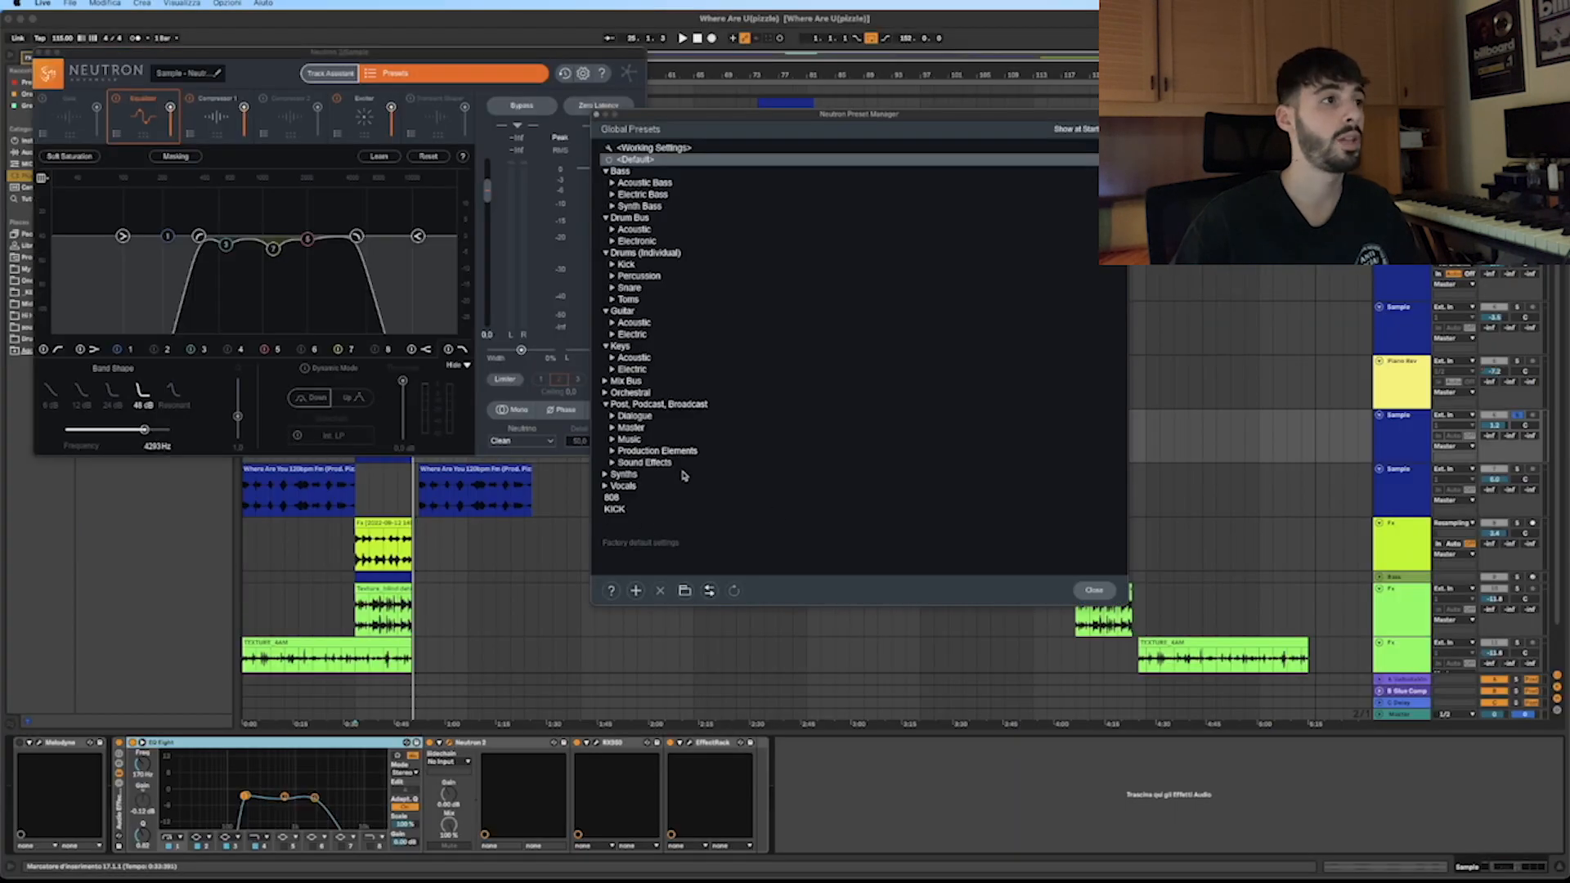
left_click(606, 486)
scroll(646, 493, "down", 10)
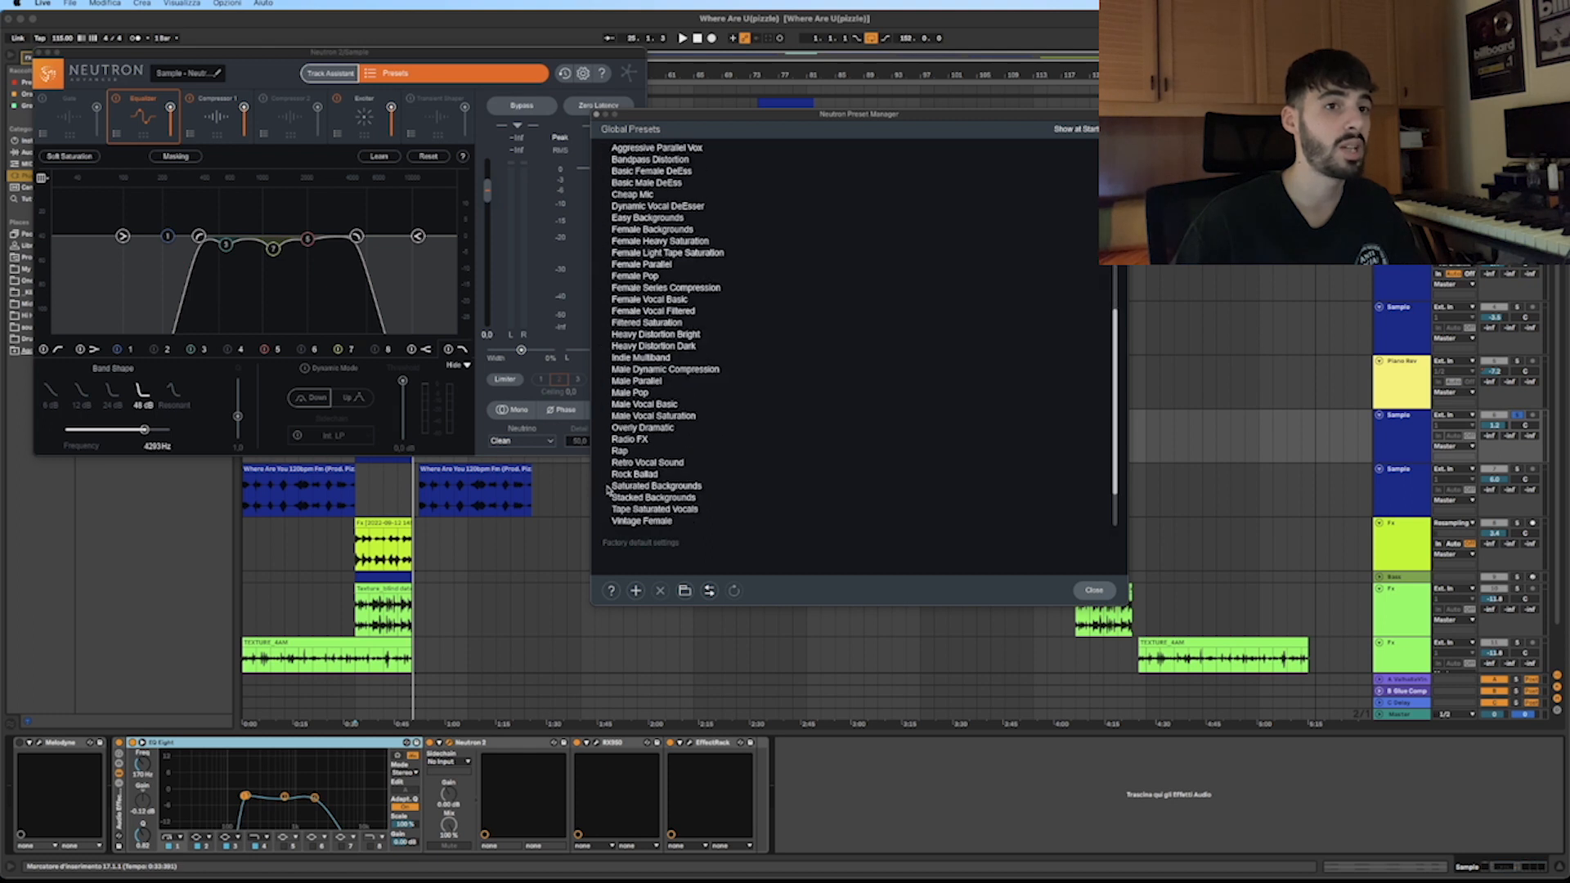
left_click(597, 115)
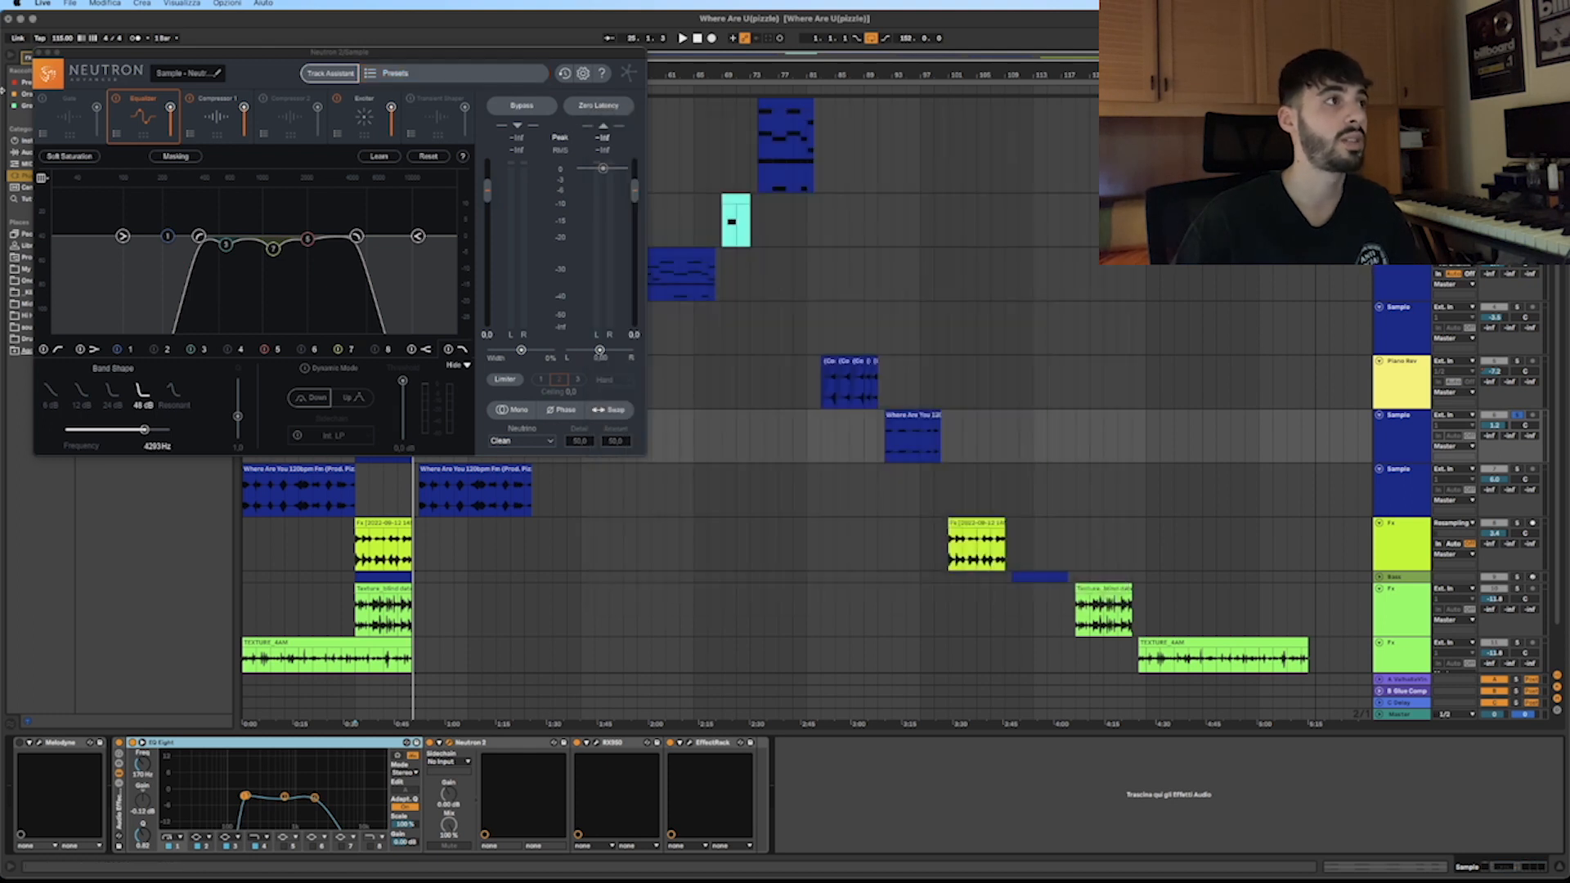
left_click(37, 54)
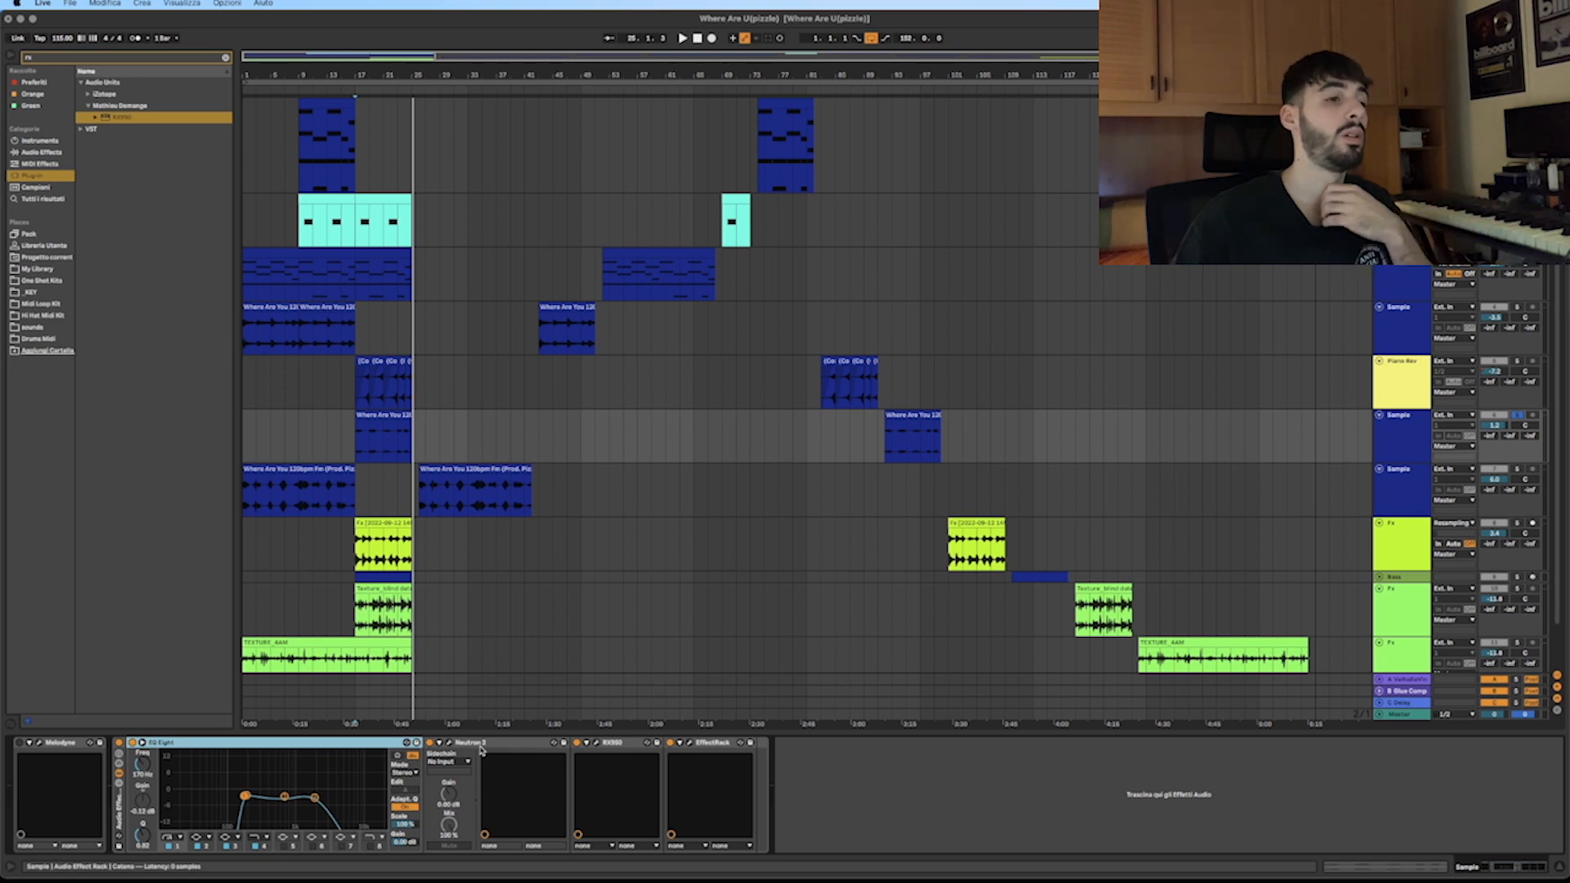
Examine the filter and audio bandwidth settings of the RX950 plug-in on the Sample track and close it.
left_click(595, 744)
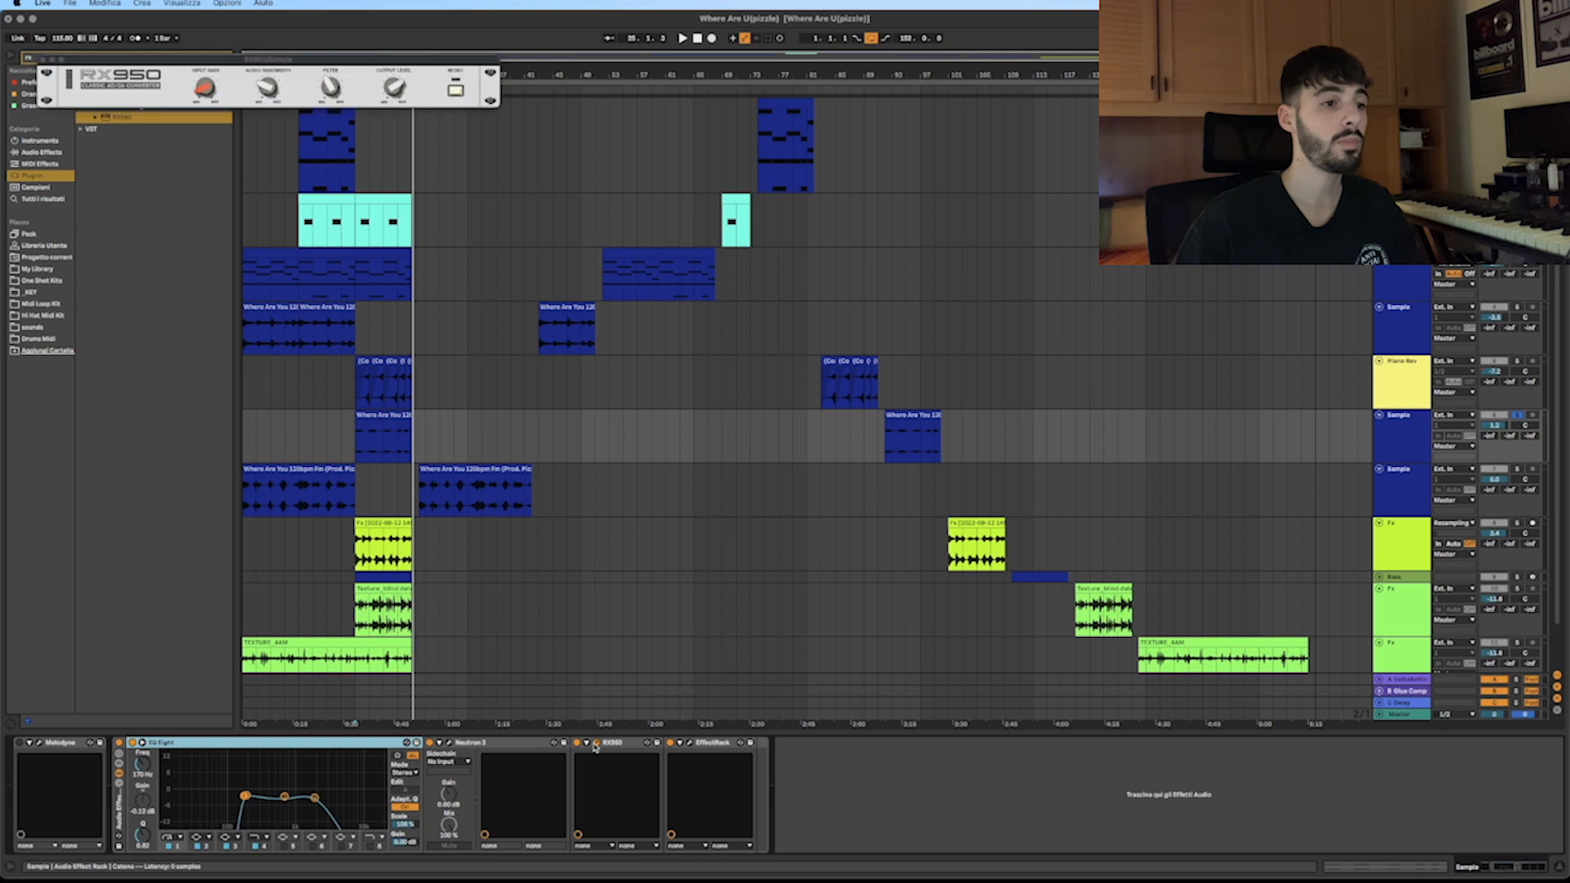
left_click_drag(297, 52, 514, 248)
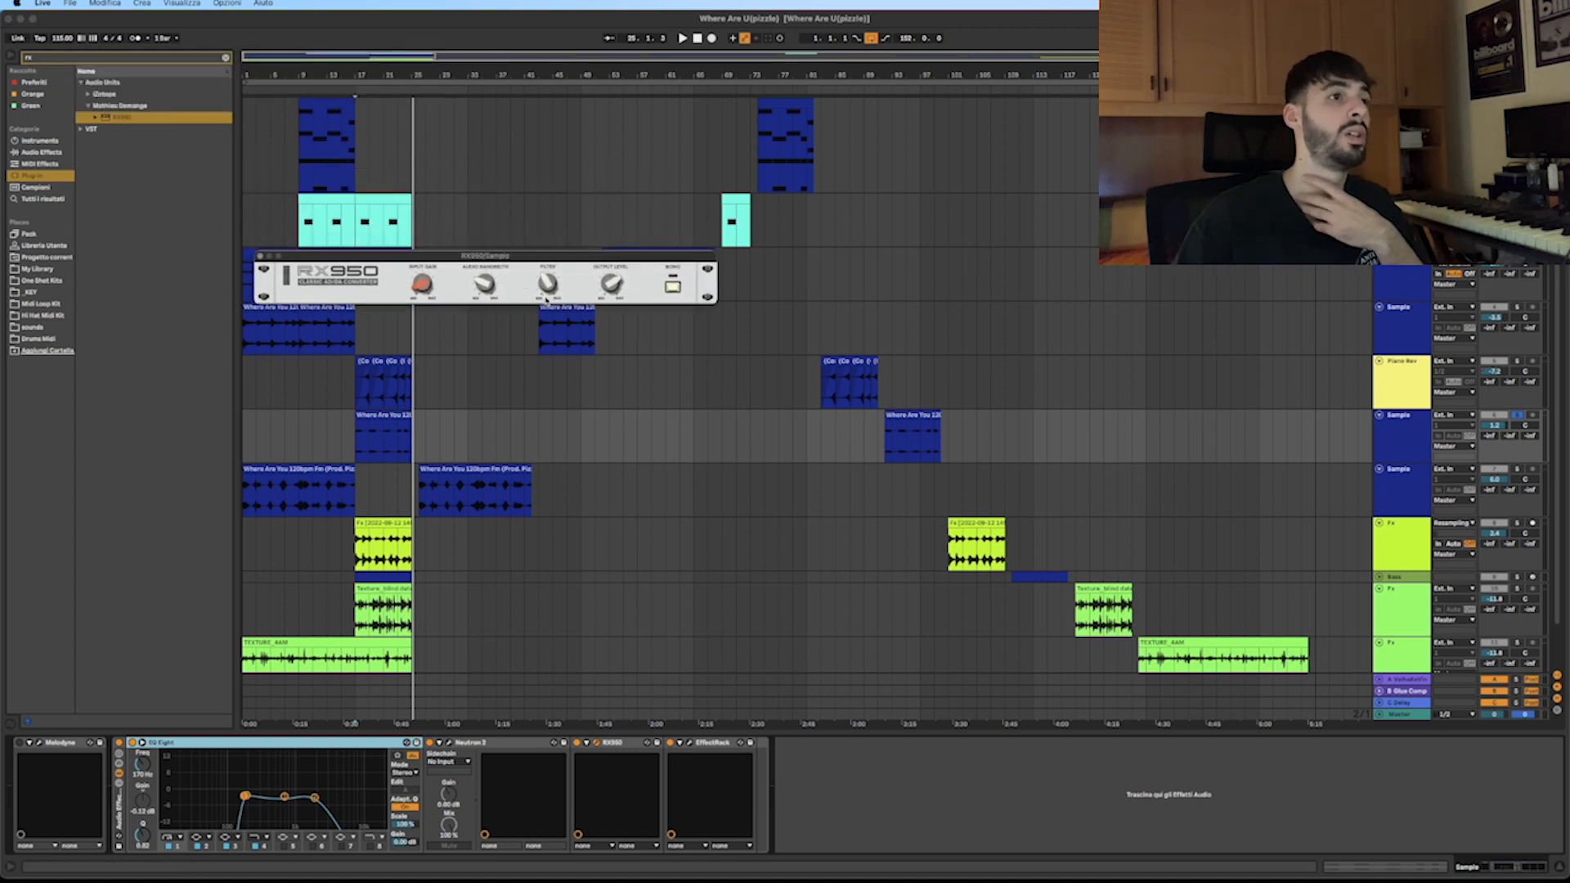
left_click_drag(549, 267, 899, 375)
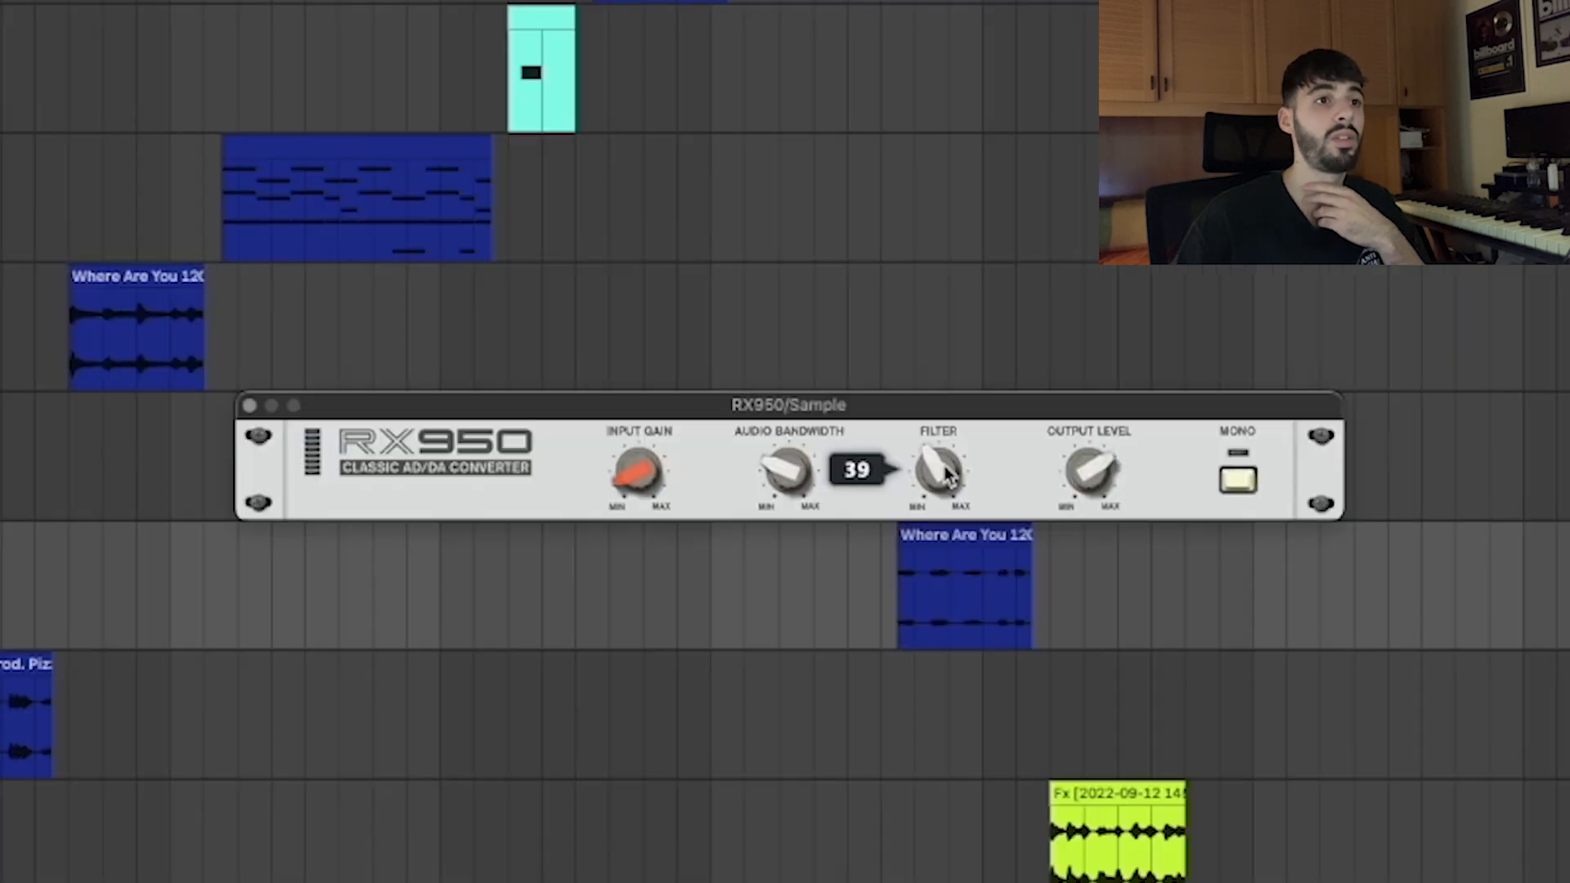
mouse_move(834, 390)
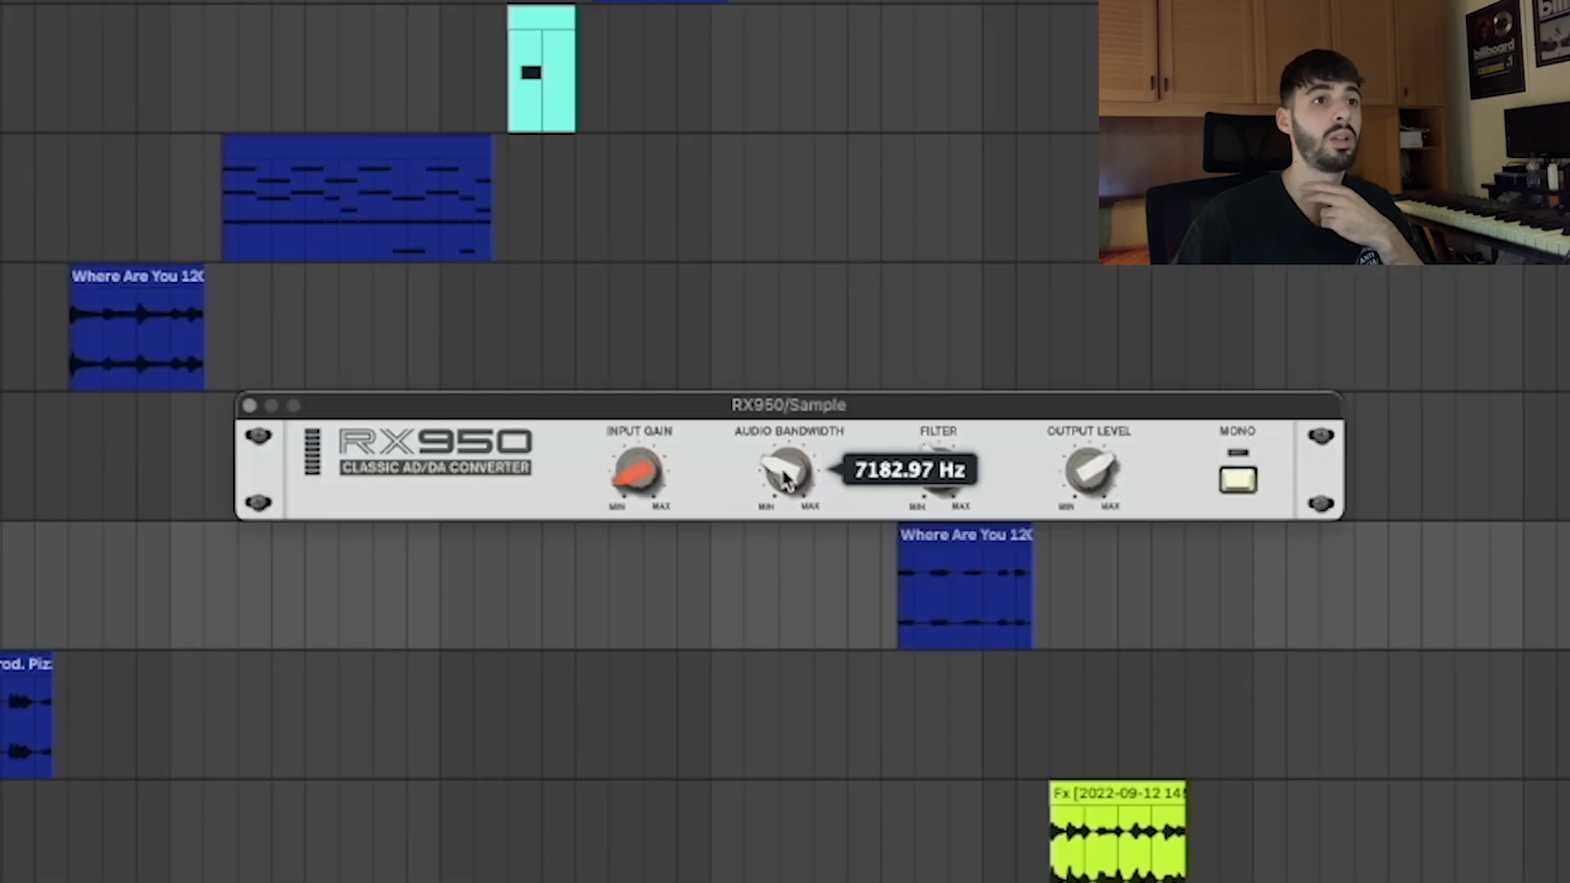
mouse_move(938, 452)
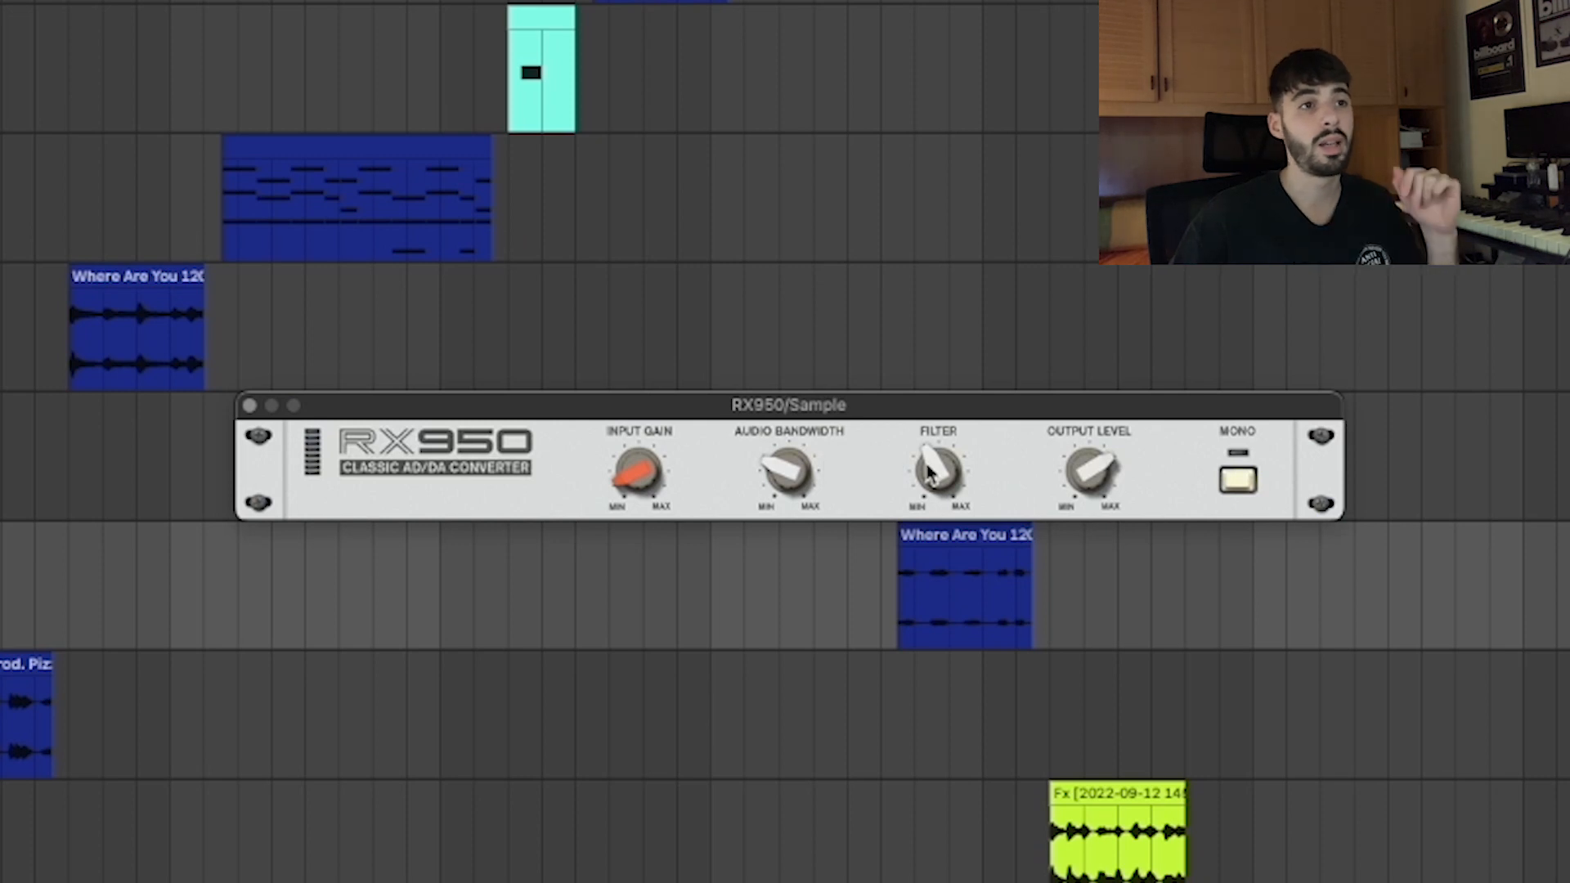
left_click_drag(932, 411, 961, 426)
mouse_move(804, 481)
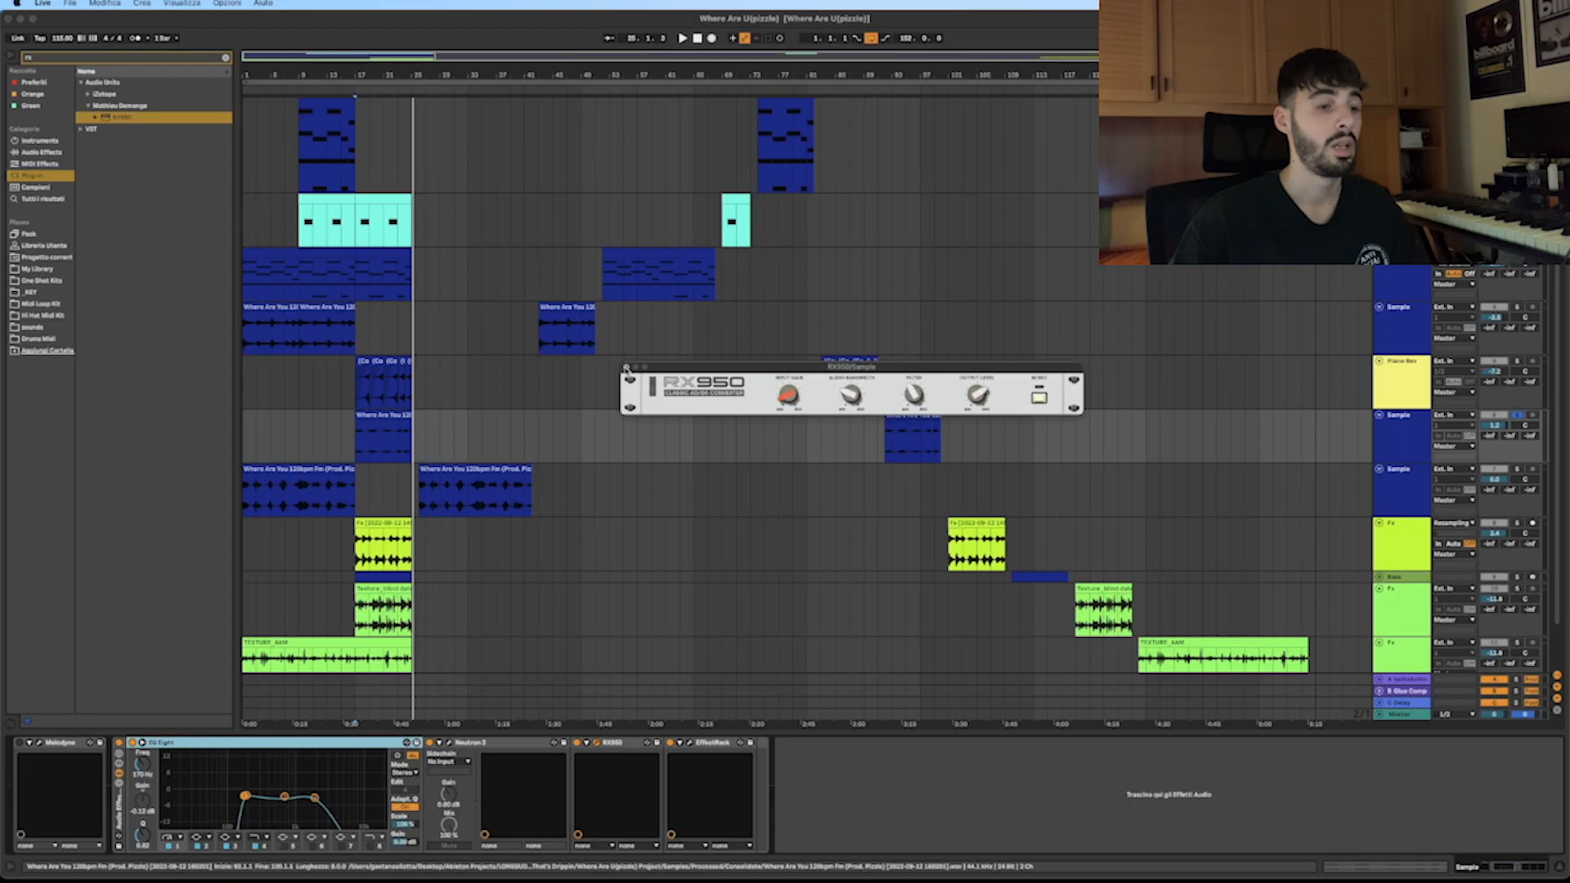
left_click(626, 369)
Examine the EchoBoy and Tremolator modules in the Sample track's EffectRack.
left_click(692, 744)
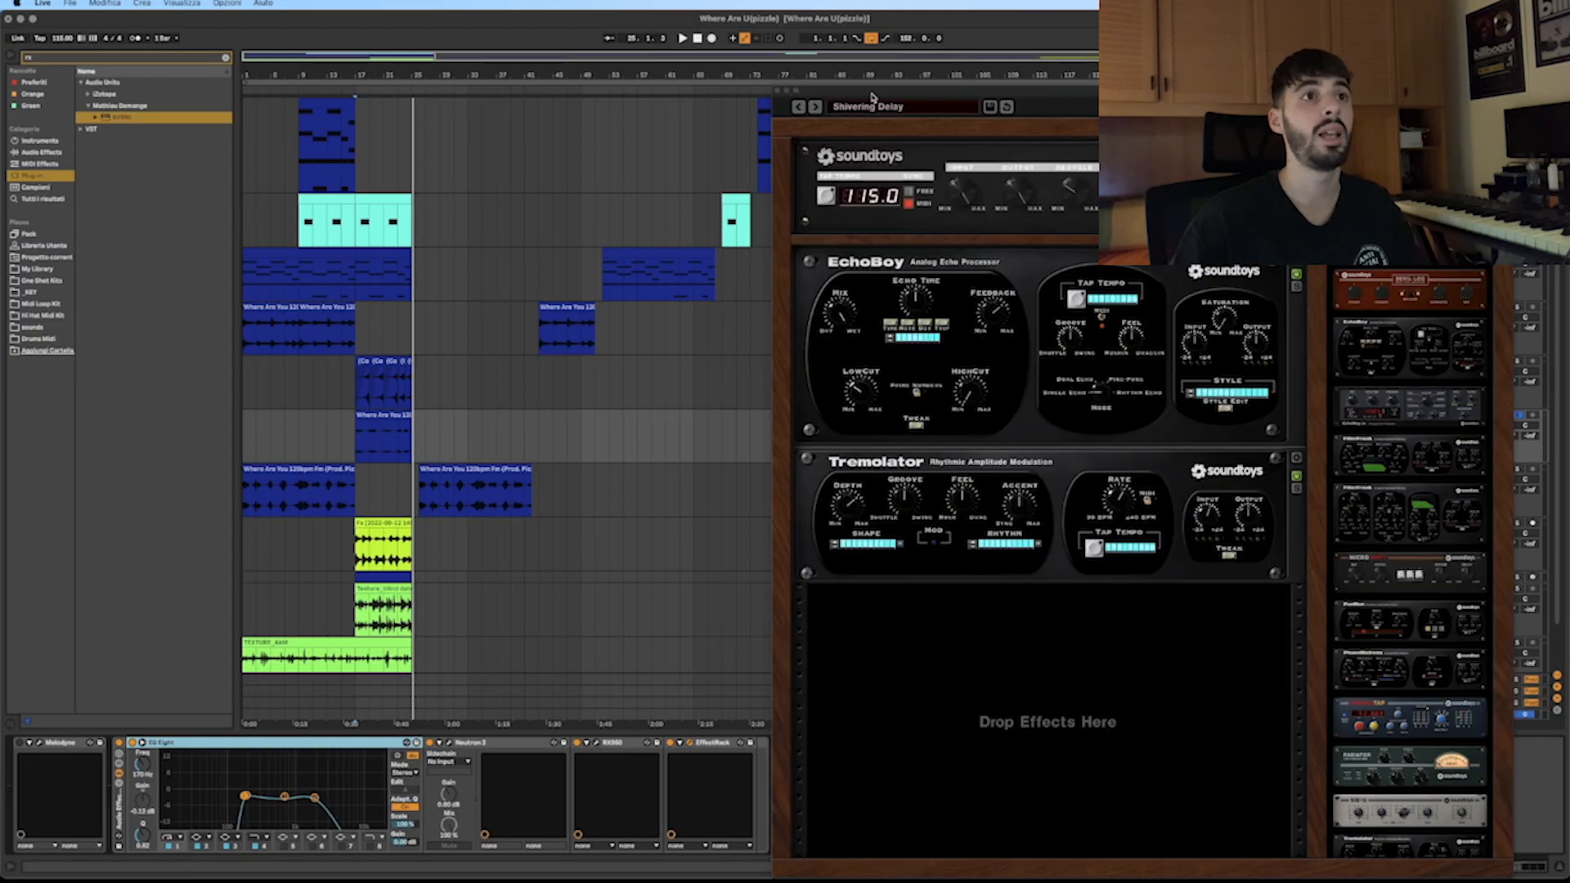
left_click_drag(873, 97, 897, 98)
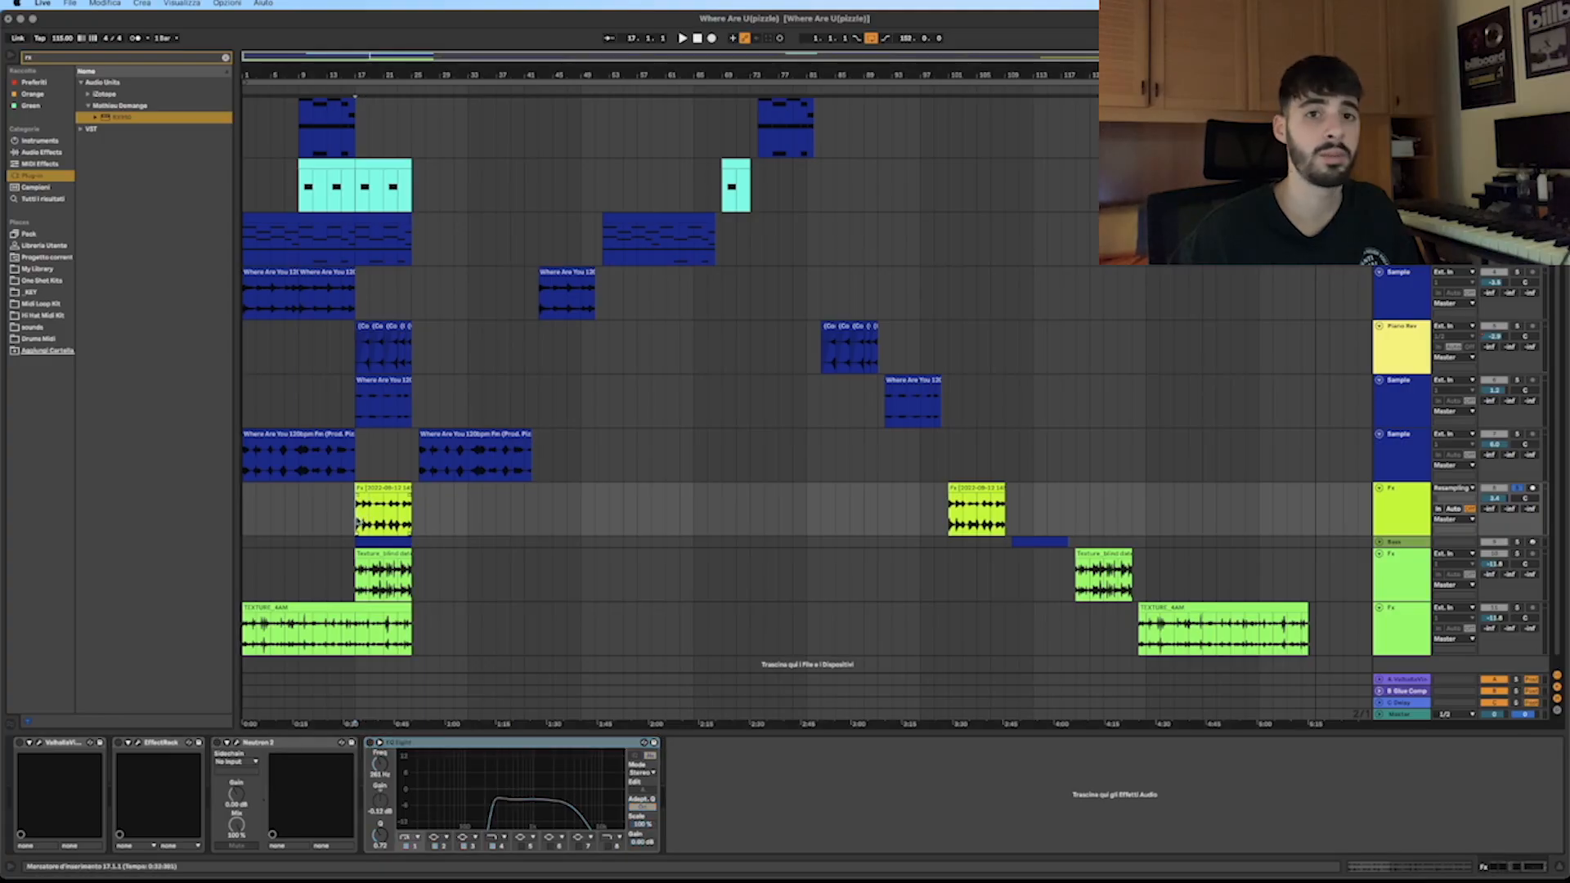
Play the soloed Fx track from bar 17 with its effects bypassed, and replay it with the devices switched on.
key("space")
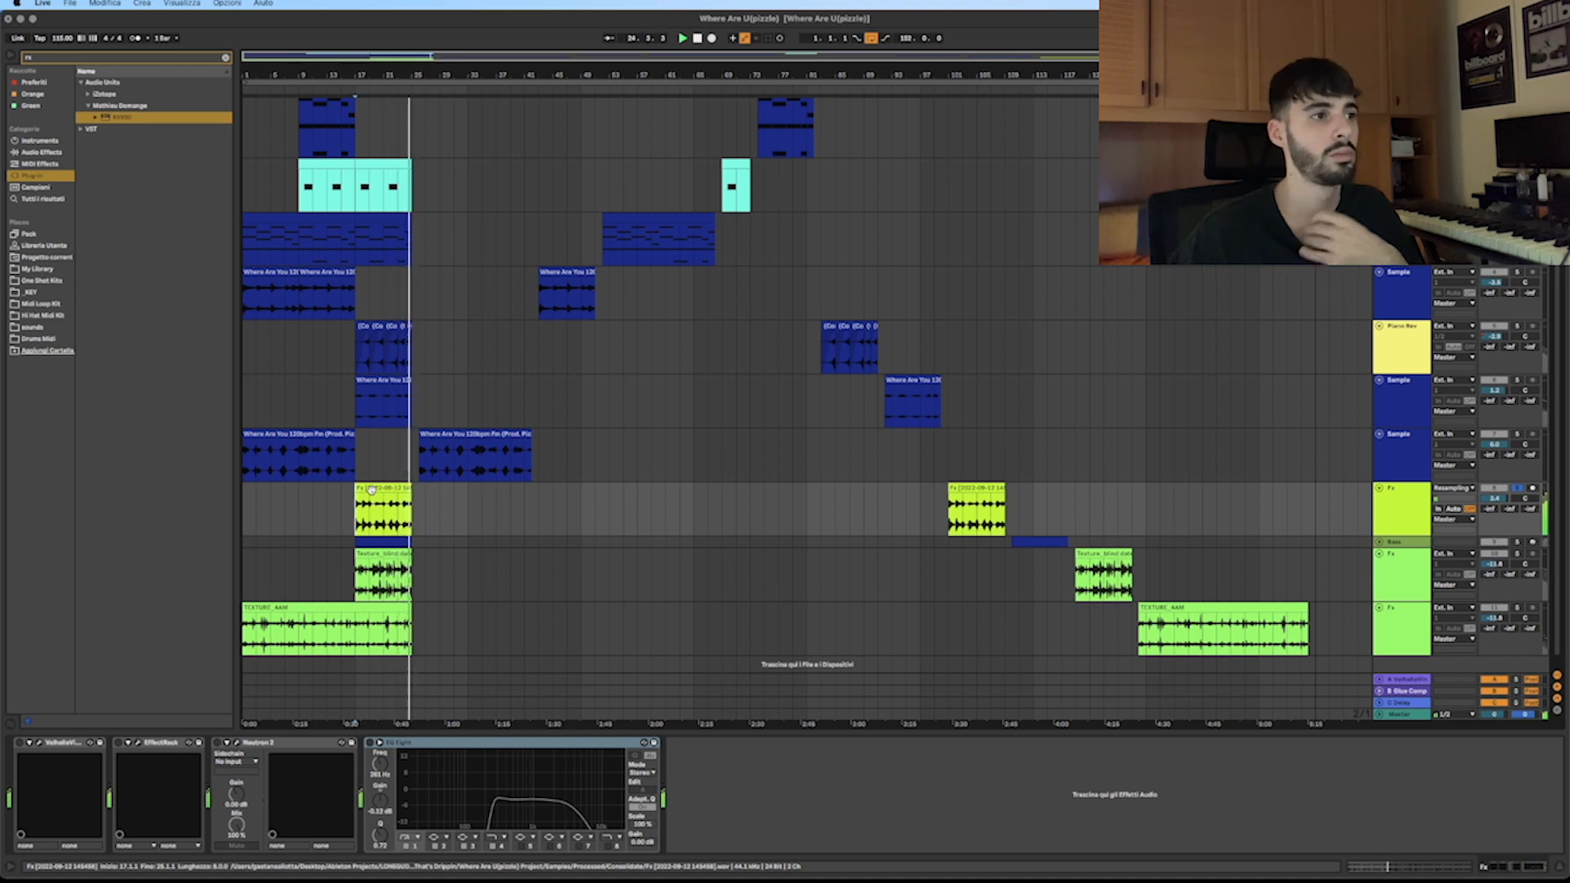
left_click(15, 744)
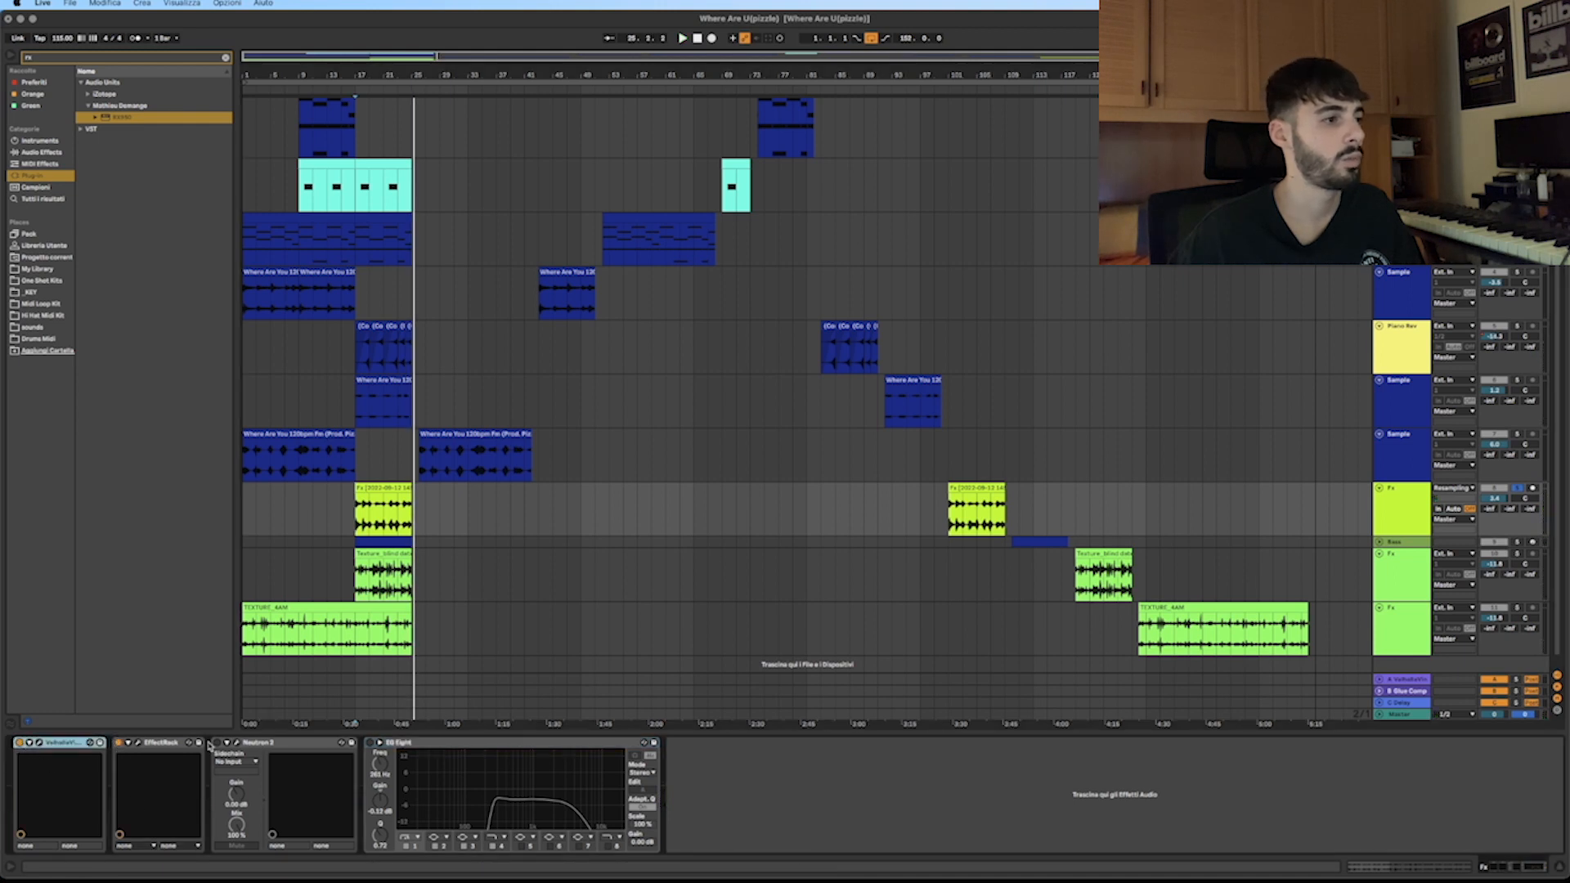
left_click(363, 539)
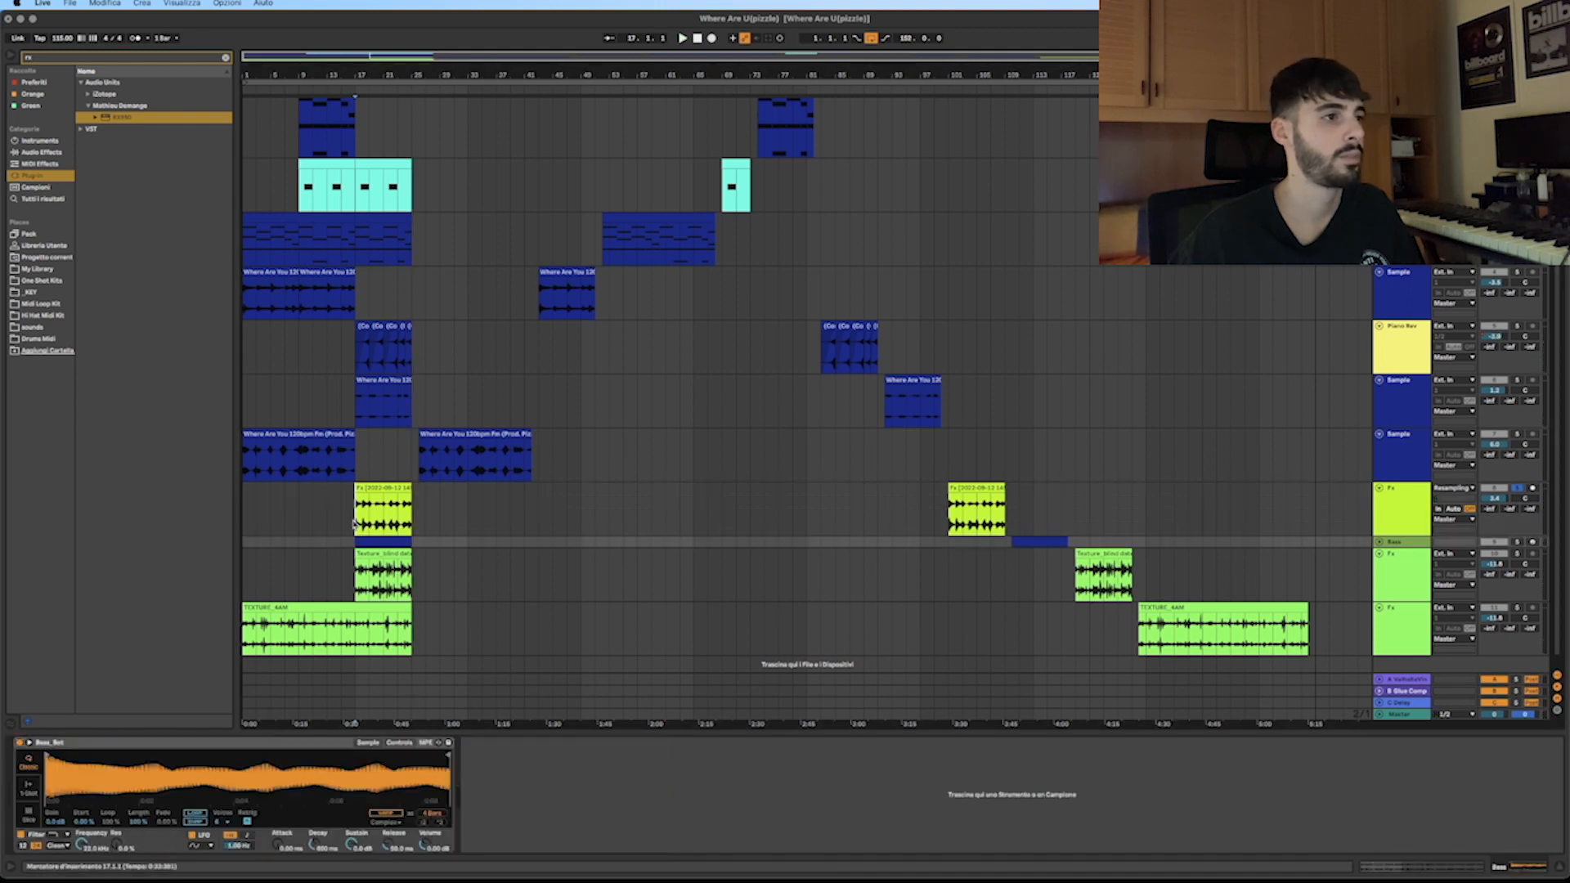
left_click(357, 524)
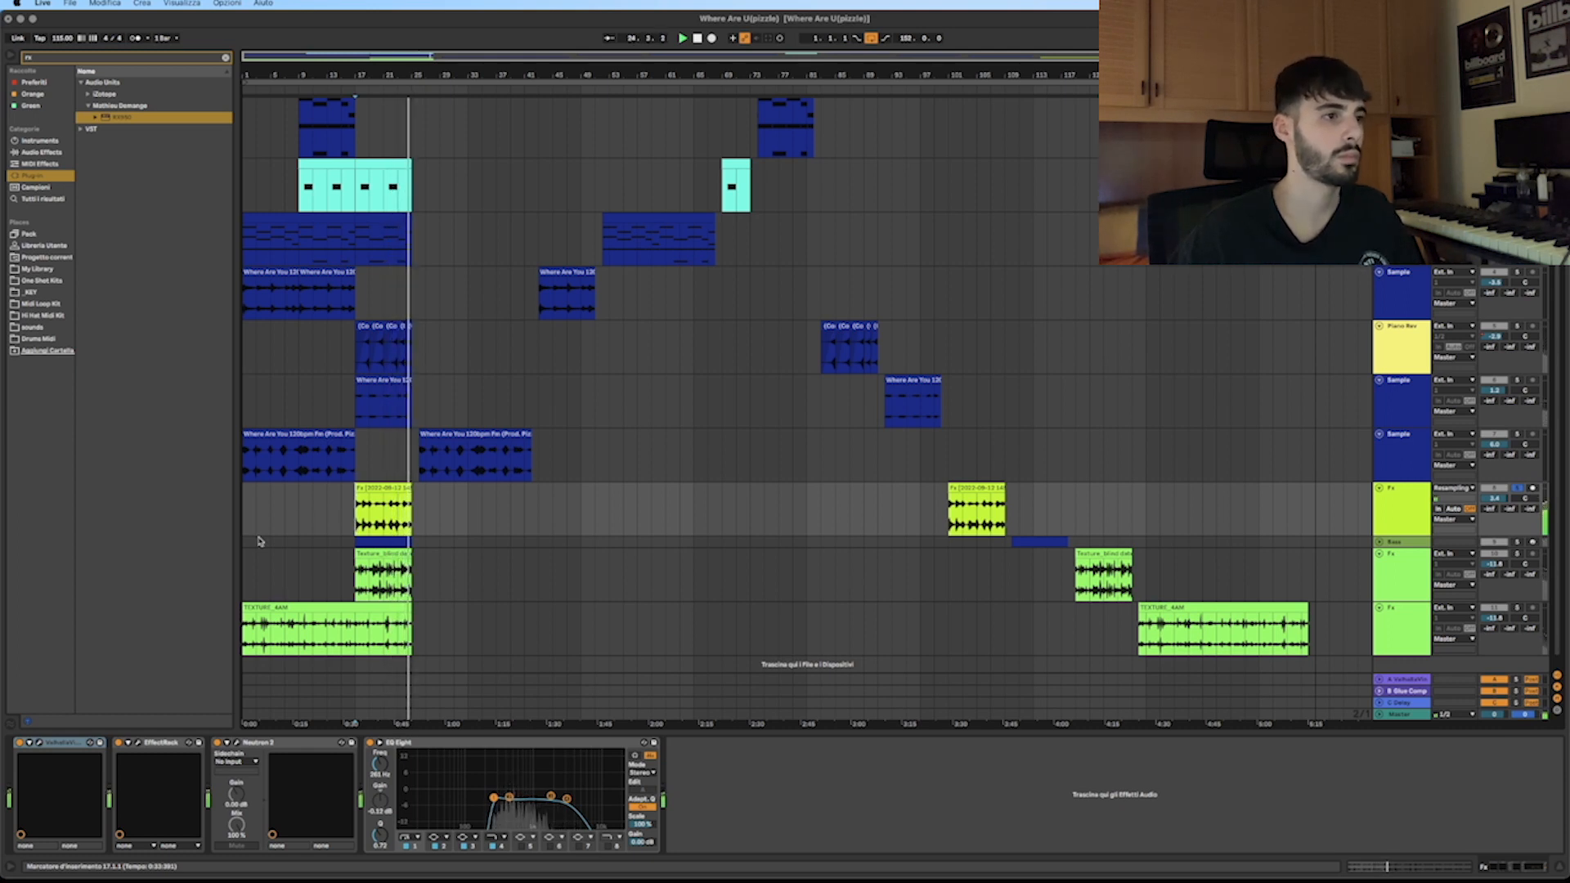
Examine the ValhallaVintageVerb settings and the Crystallizer module with its Reverse Echoes preset in the Fx track's EffectRack, closing each window.
left_click(40, 744)
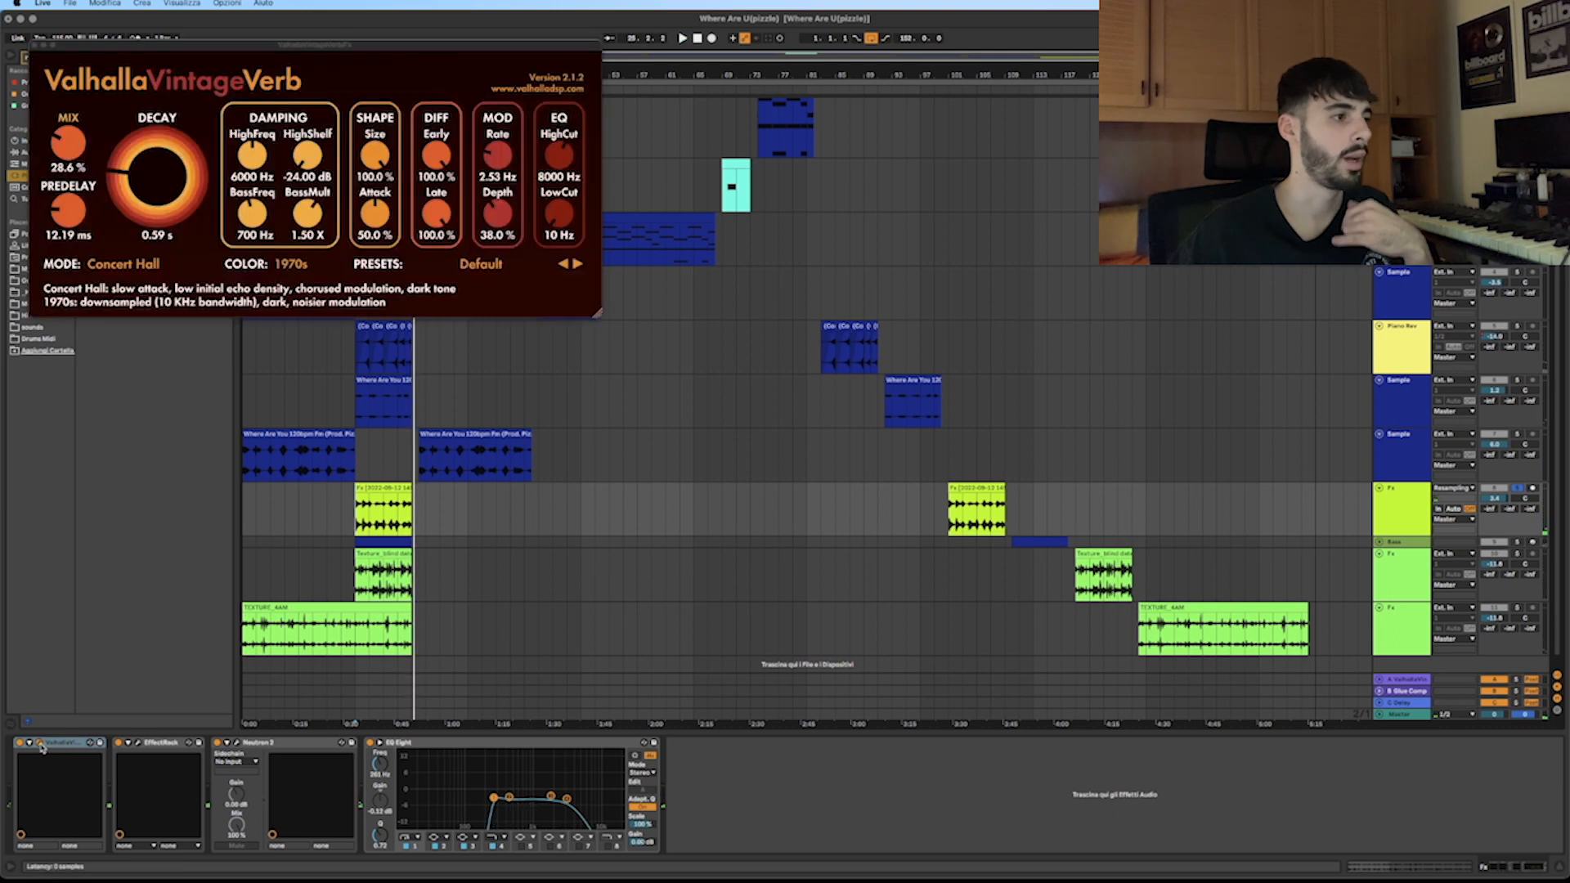
left_click(34, 47)
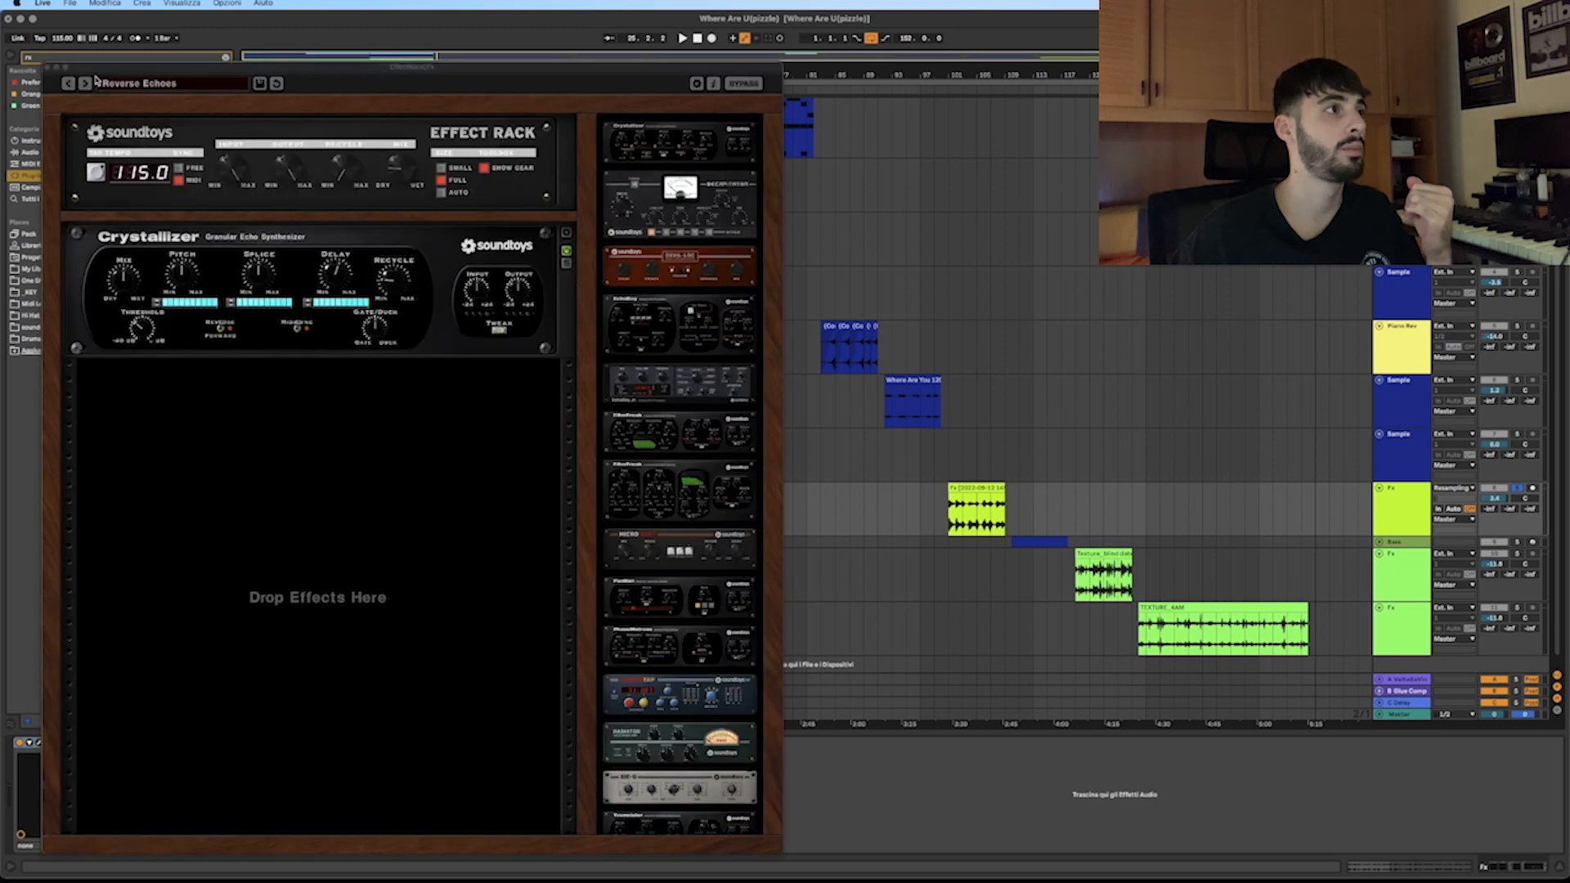
left_click_drag(102, 65, 339, 67)
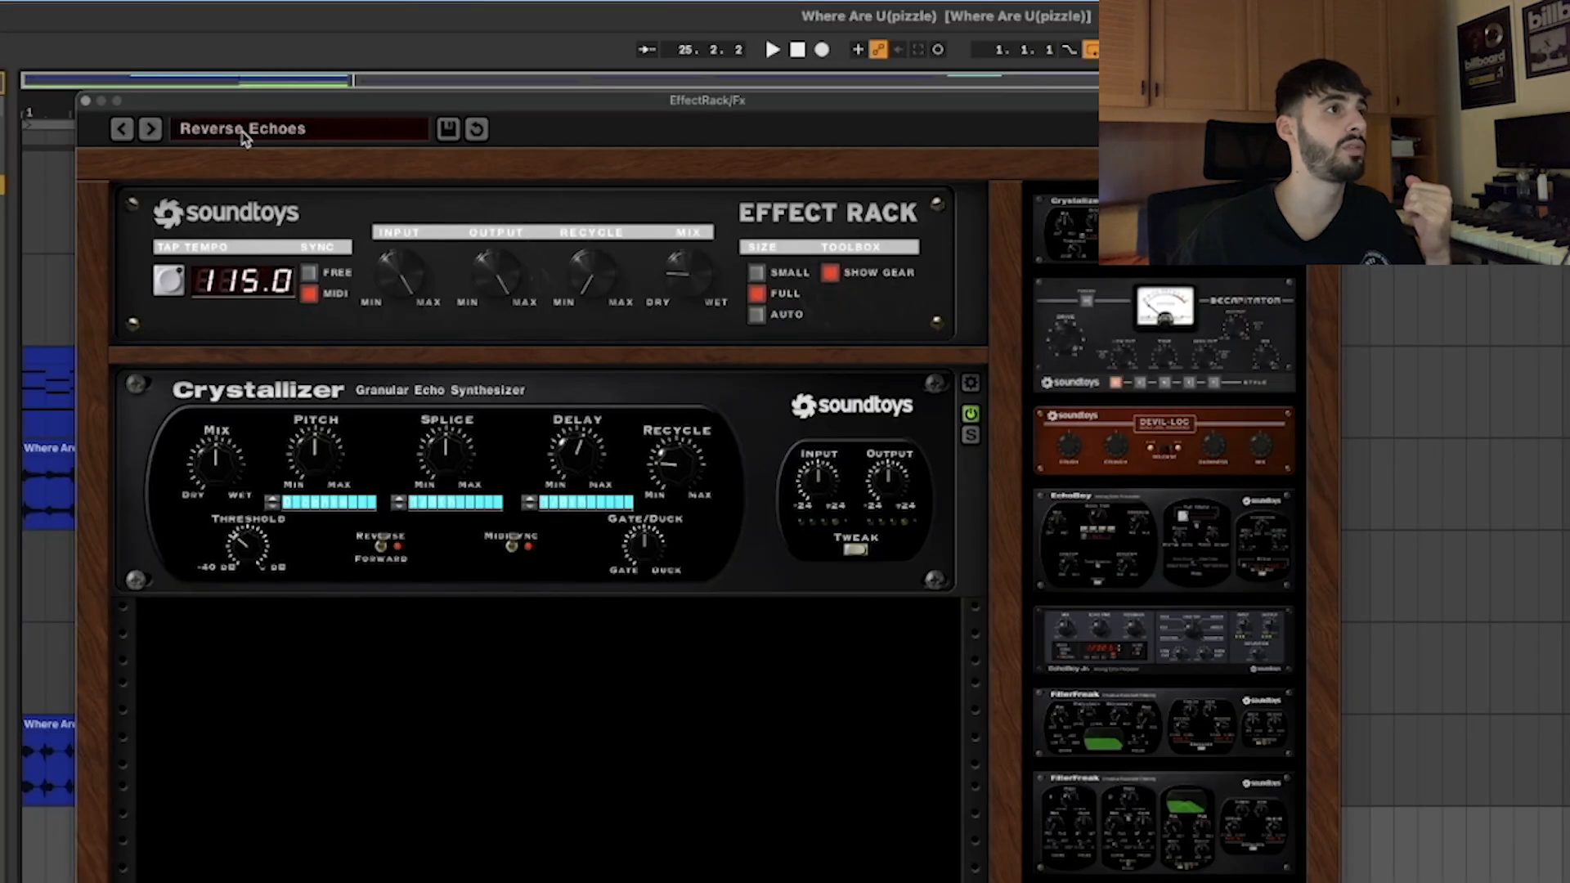
left_click(244, 131)
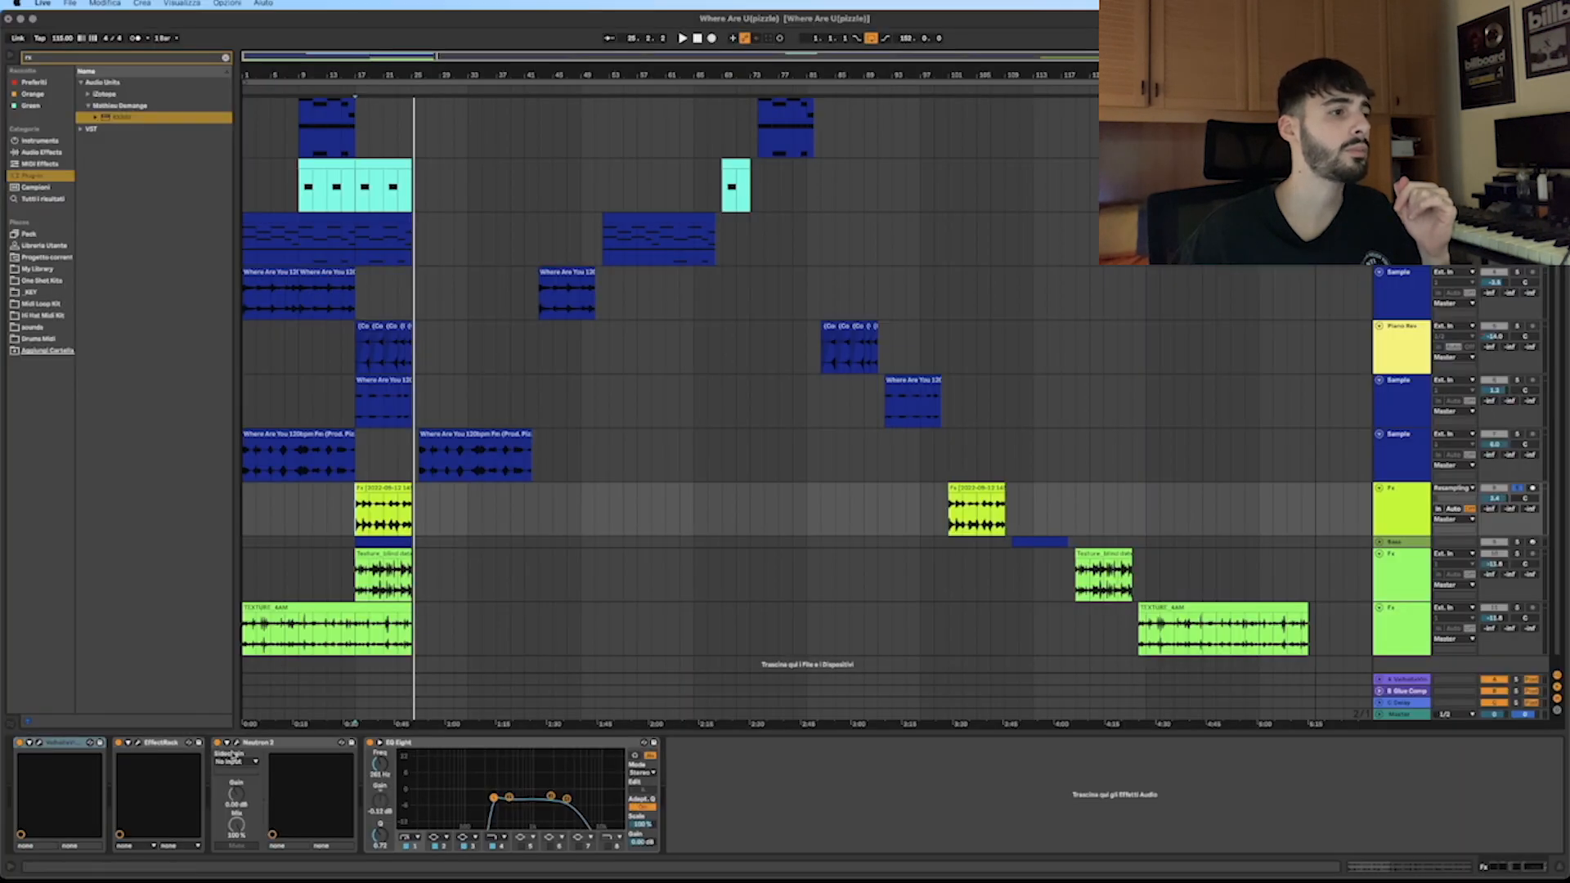
Examine the equalizer and Vocals preset list of Neutron 2 on the Fx track and close it.
left_click(237, 745)
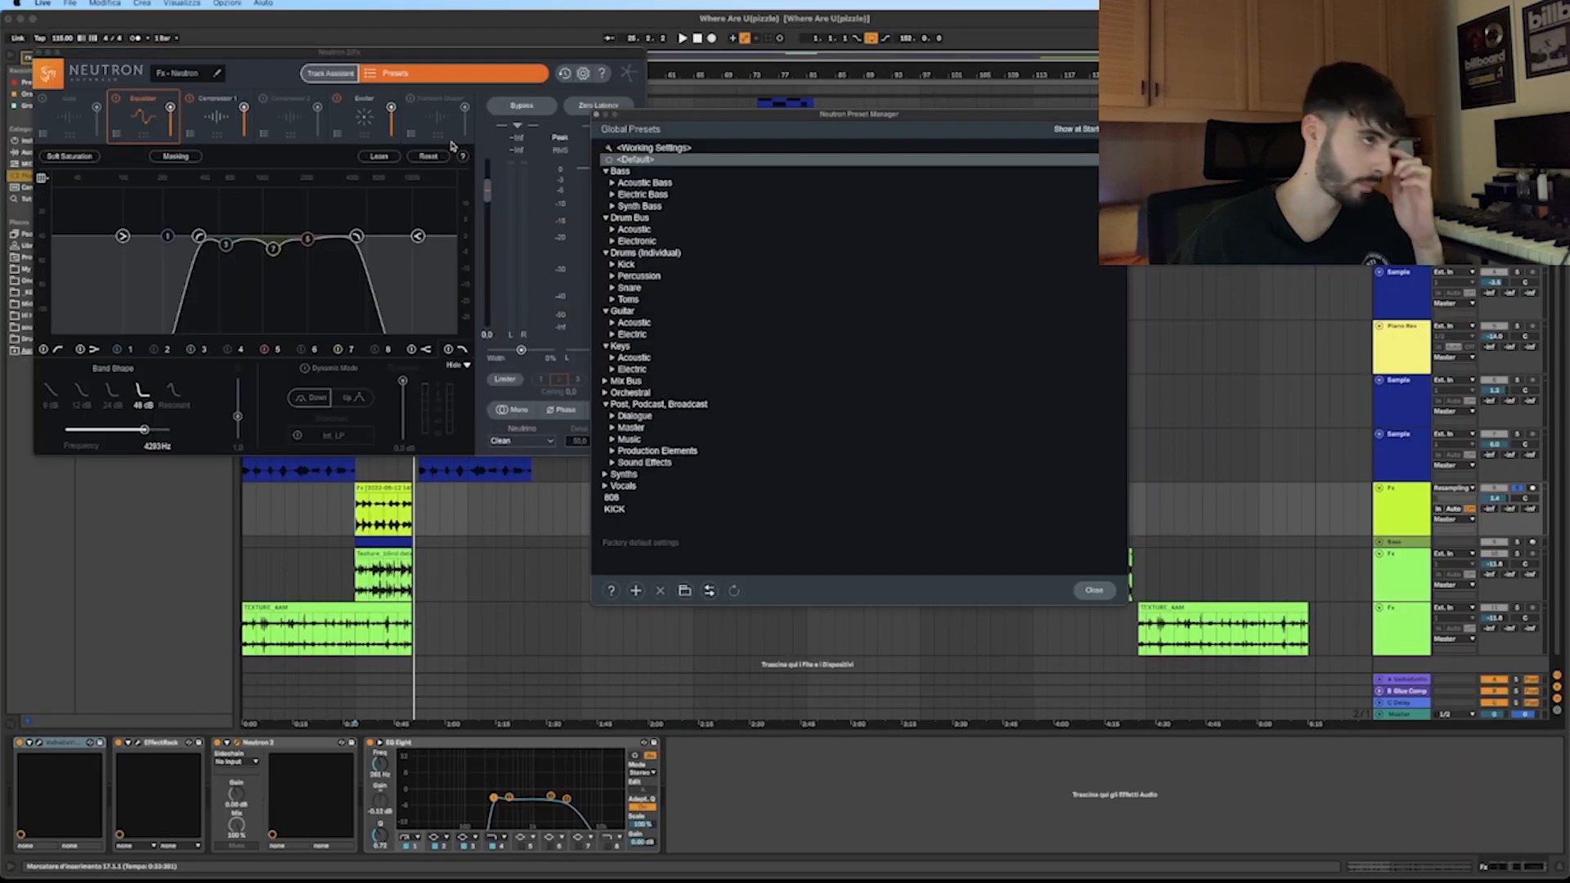
left_click(609, 487)
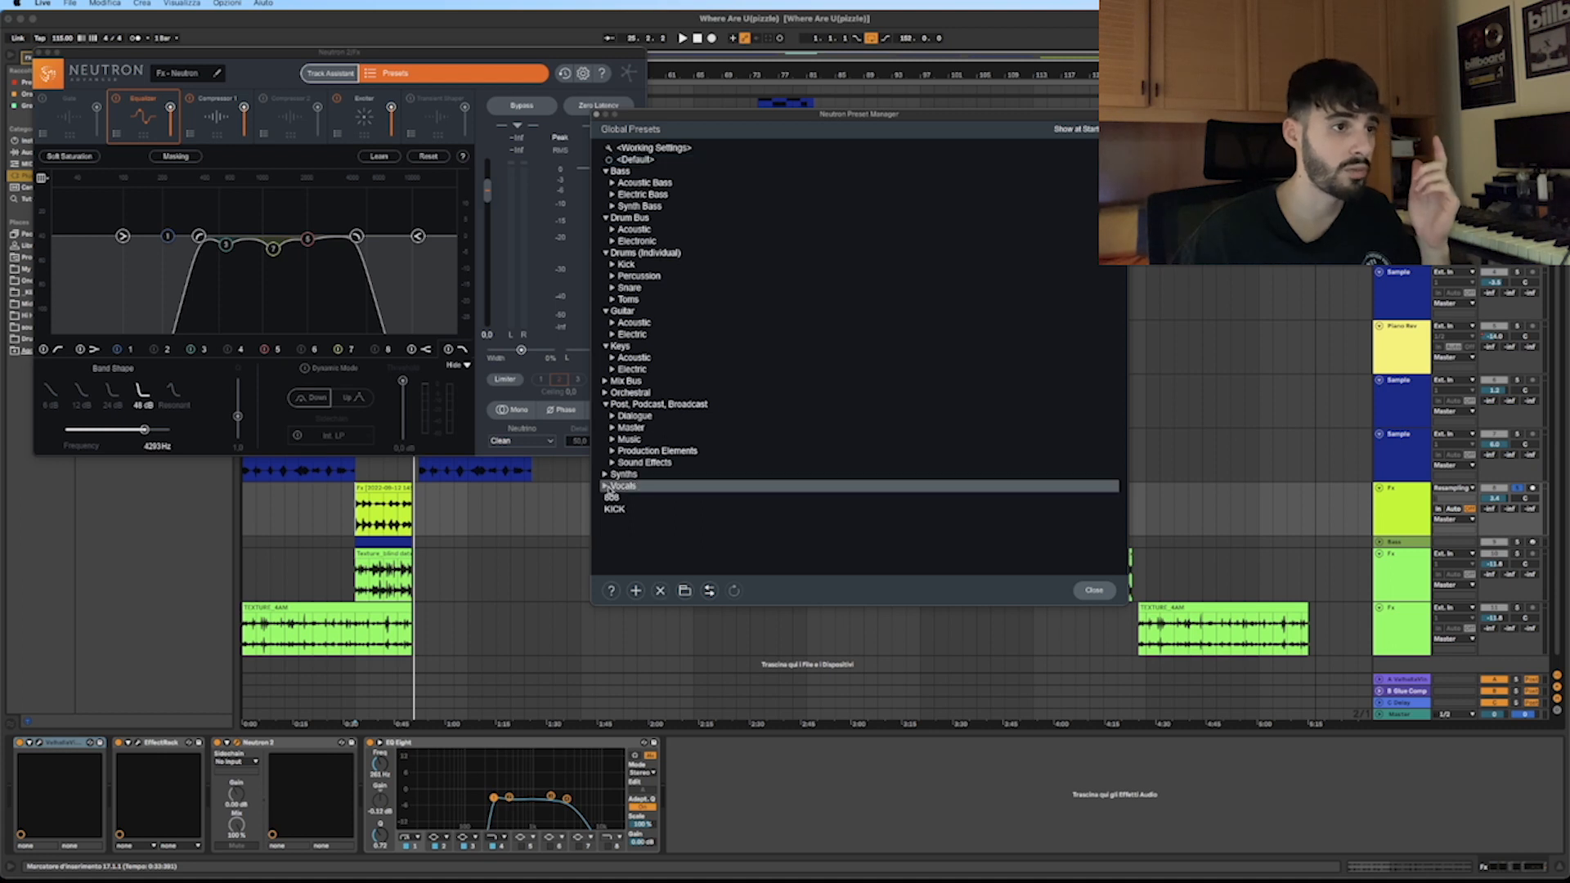
left_click(606, 487)
scroll(622, 487, "down", 5)
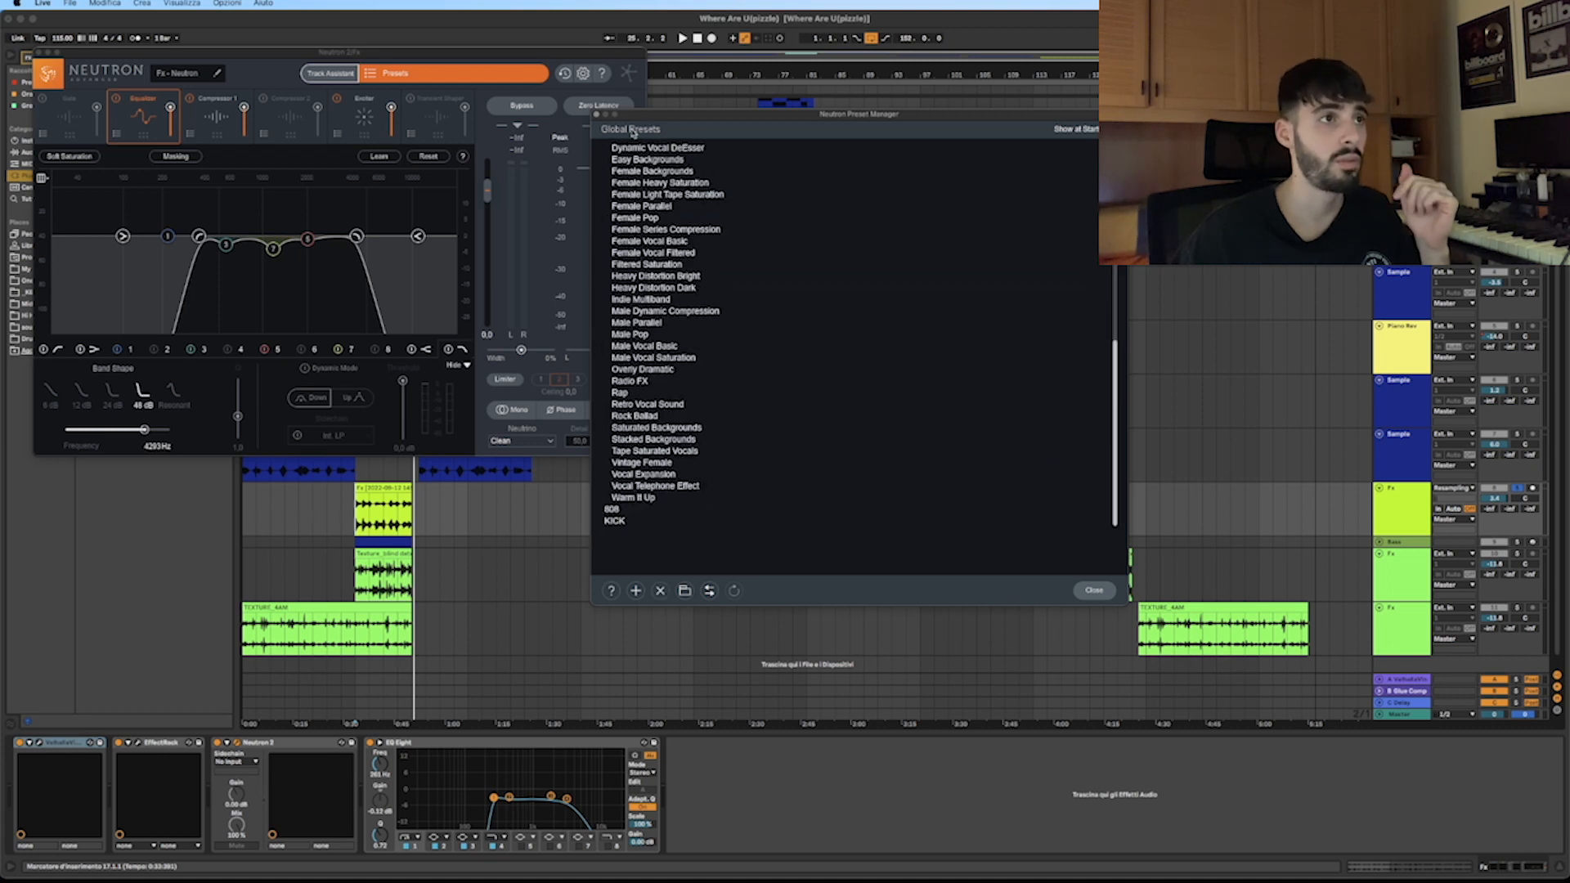
left_click(594, 116)
key("super+alt+p")
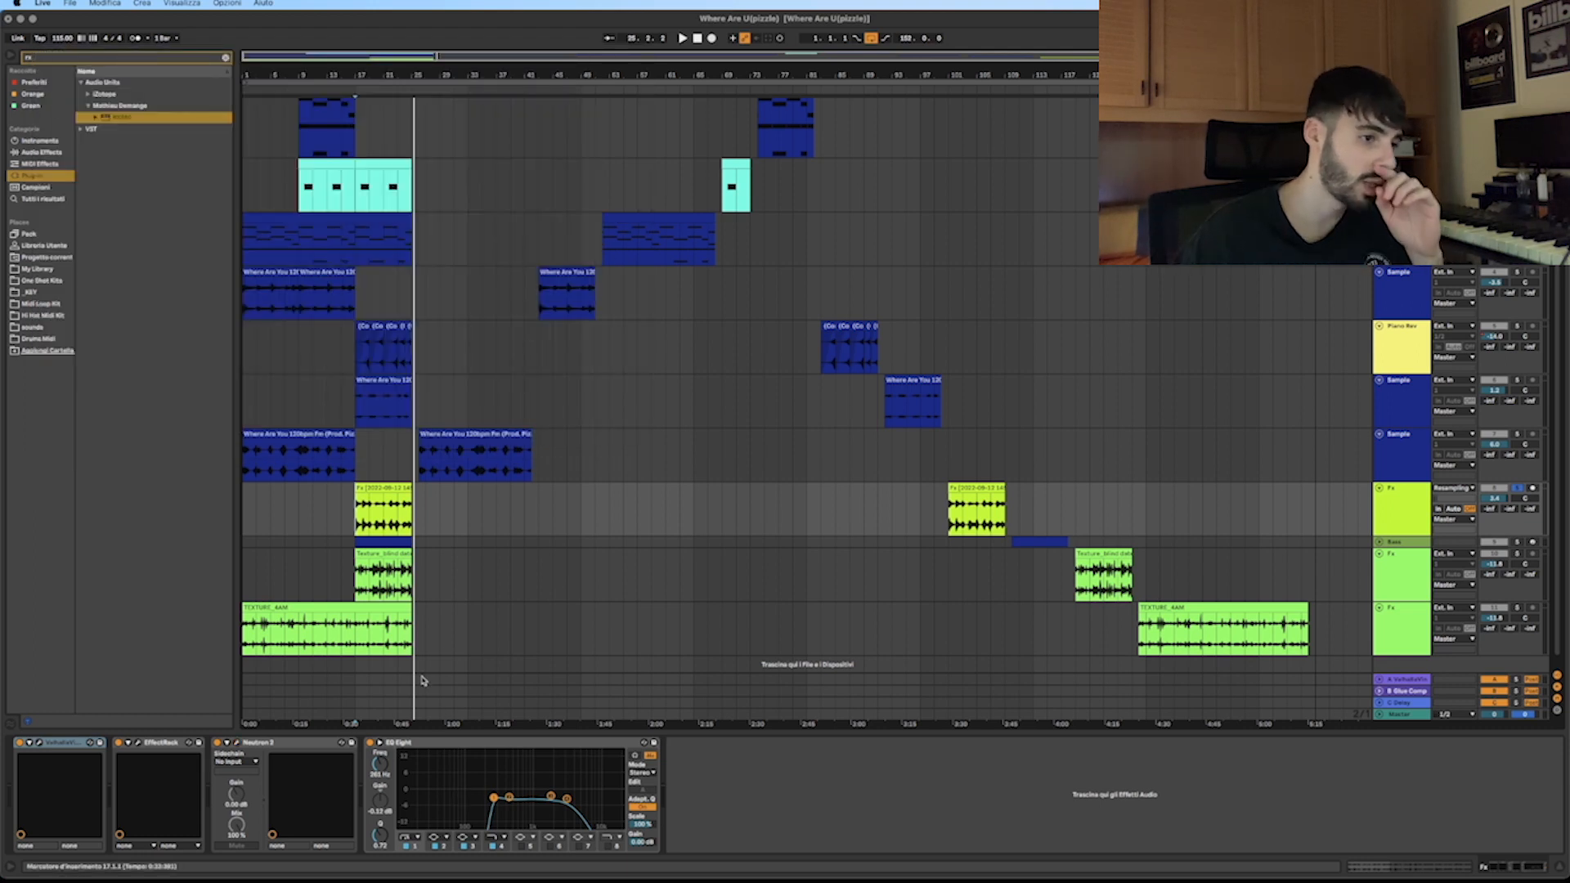
Unfold the Bass track below the Fx track and open its MIDI clip at bar 17.
scroll(1278, 520, "down", 1)
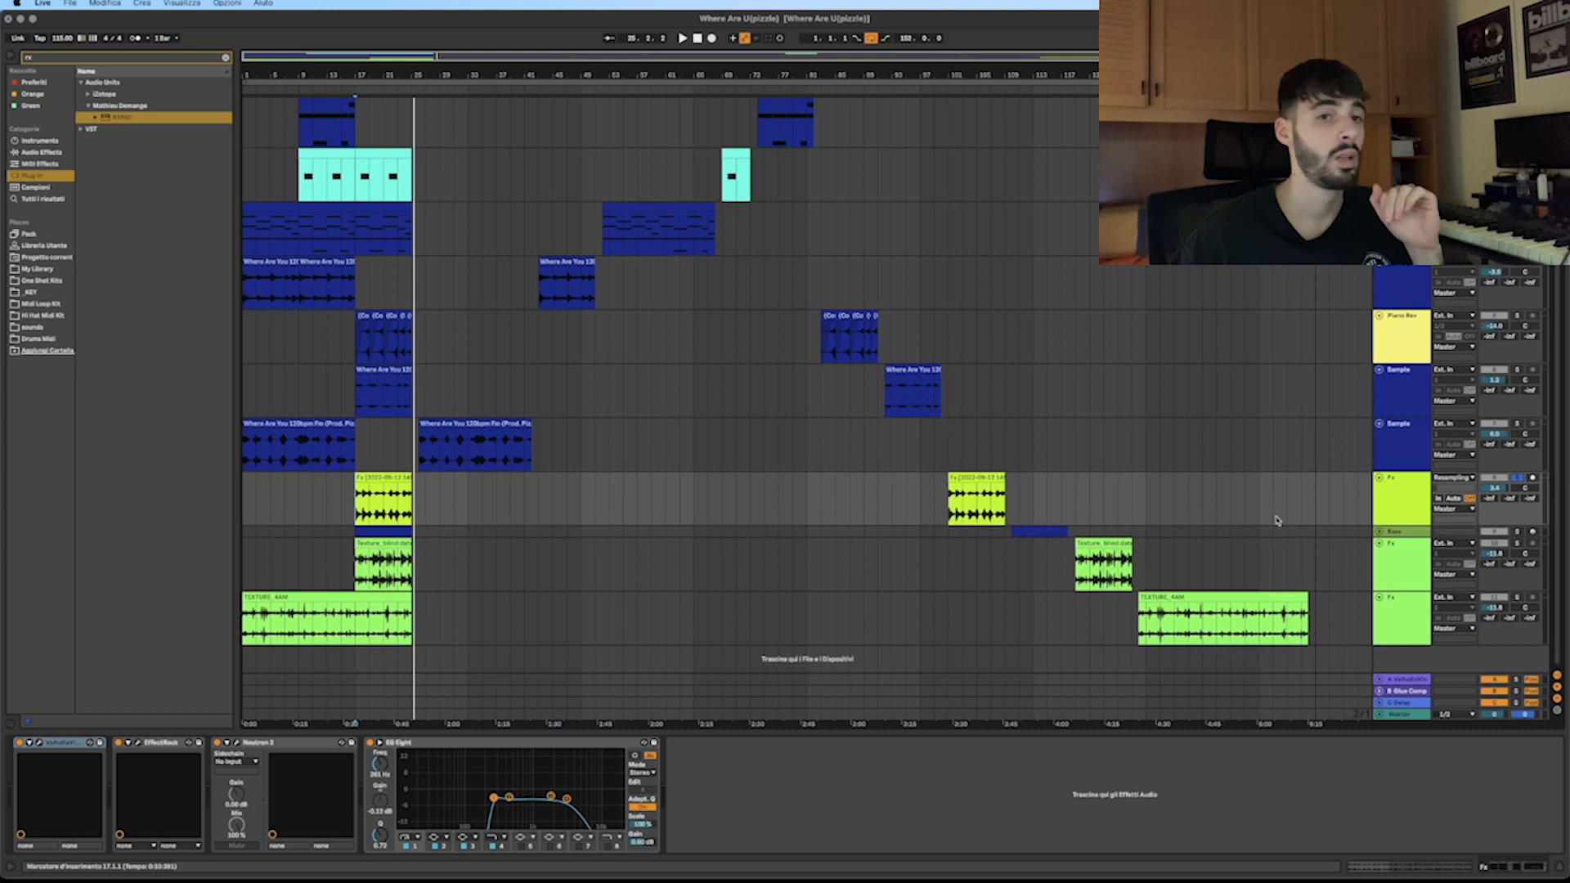
left_click(1379, 531)
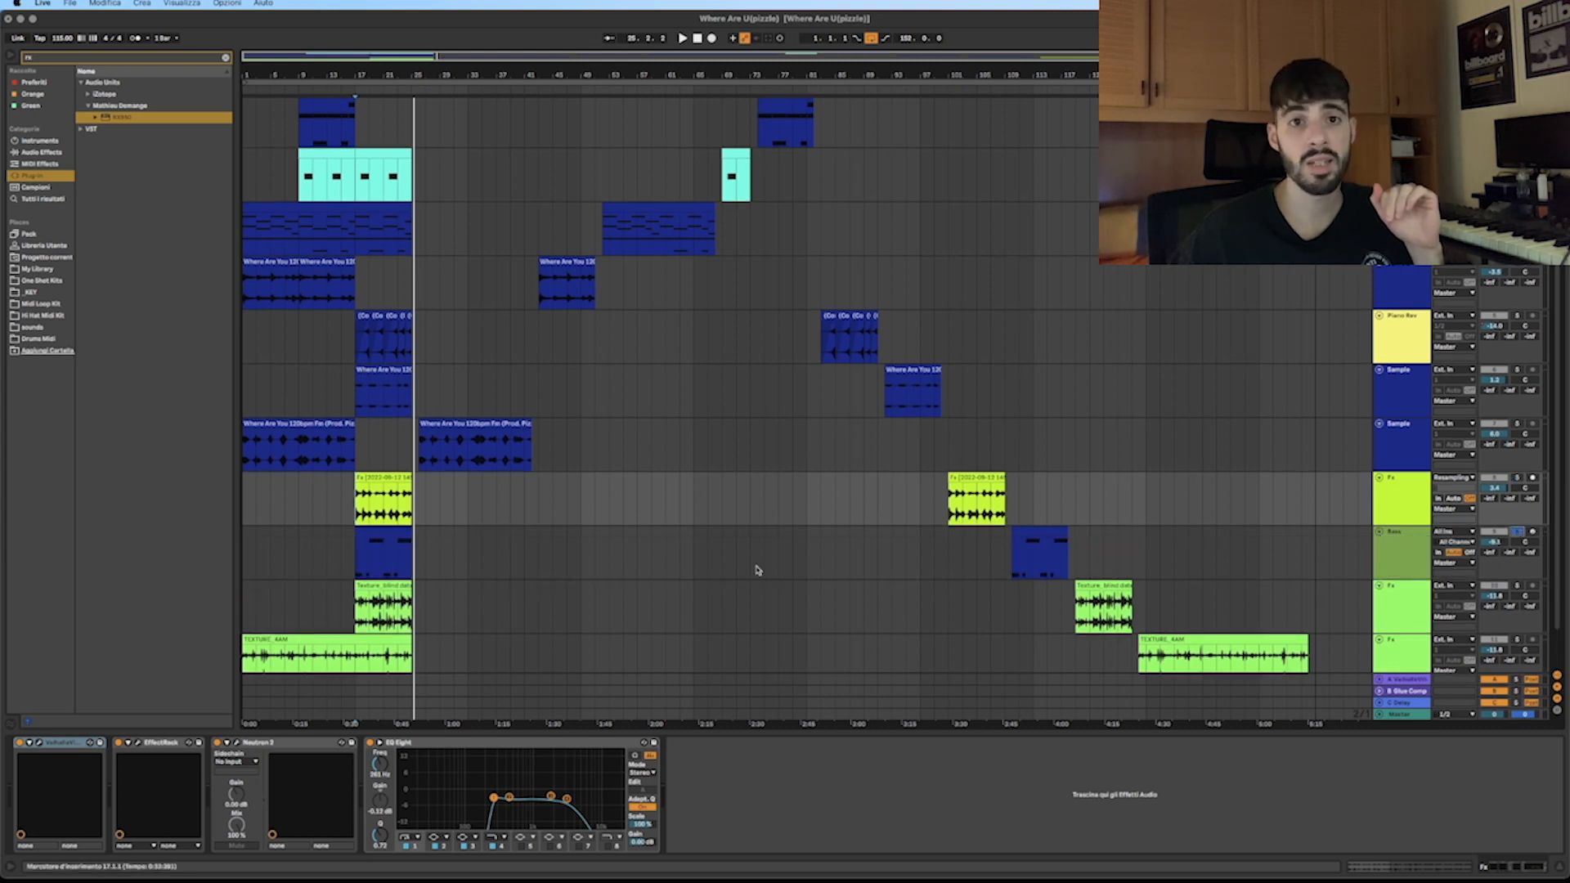
left_click(393, 533)
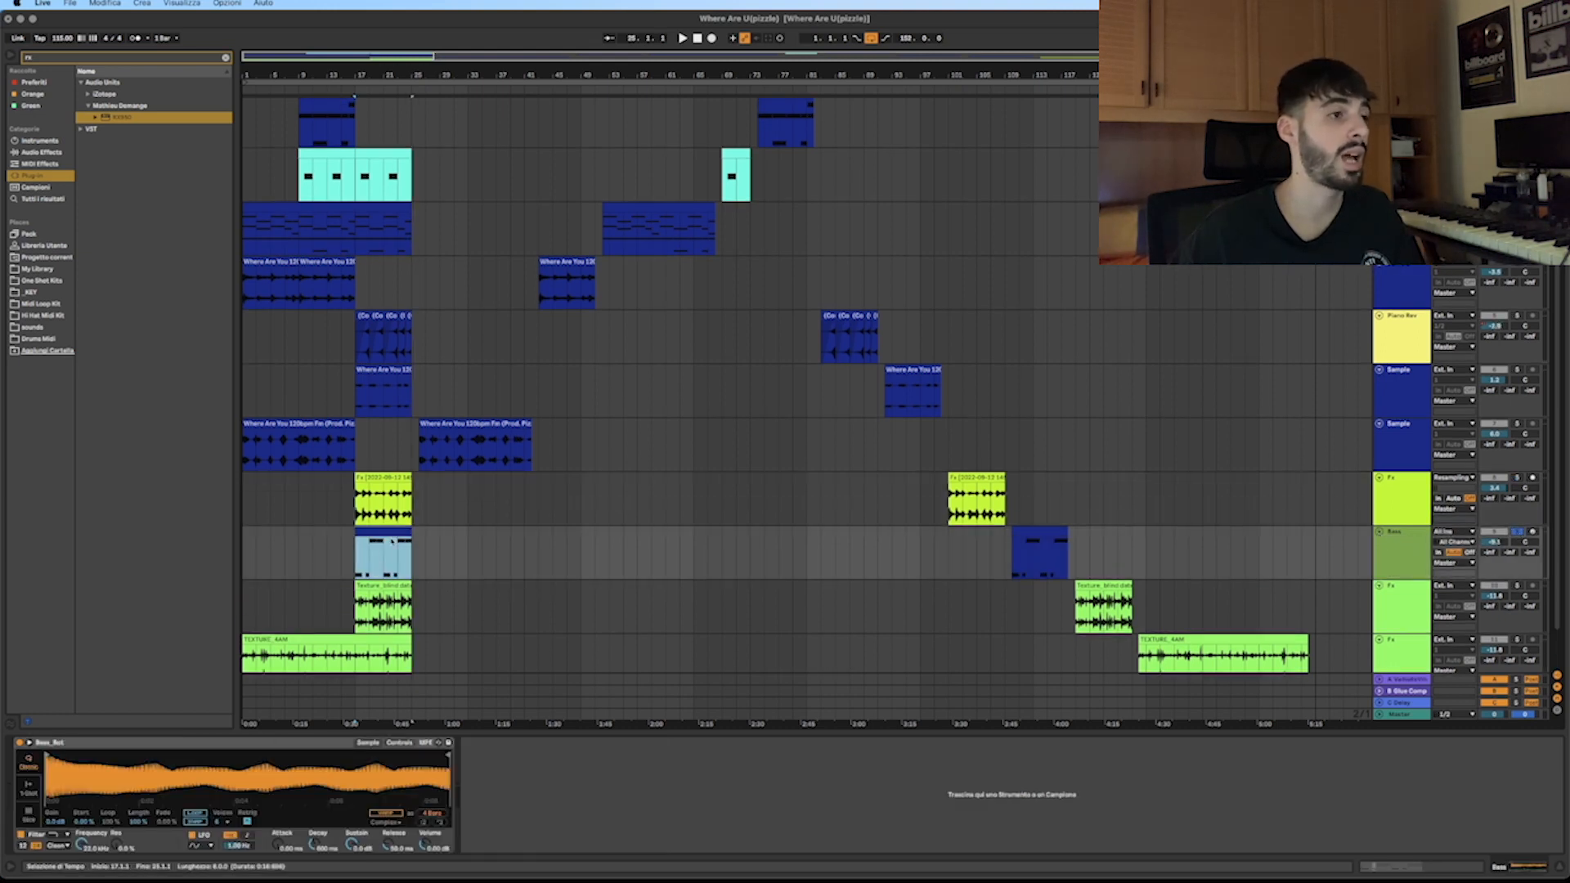
double_click(367, 546)
left_click(368, 538)
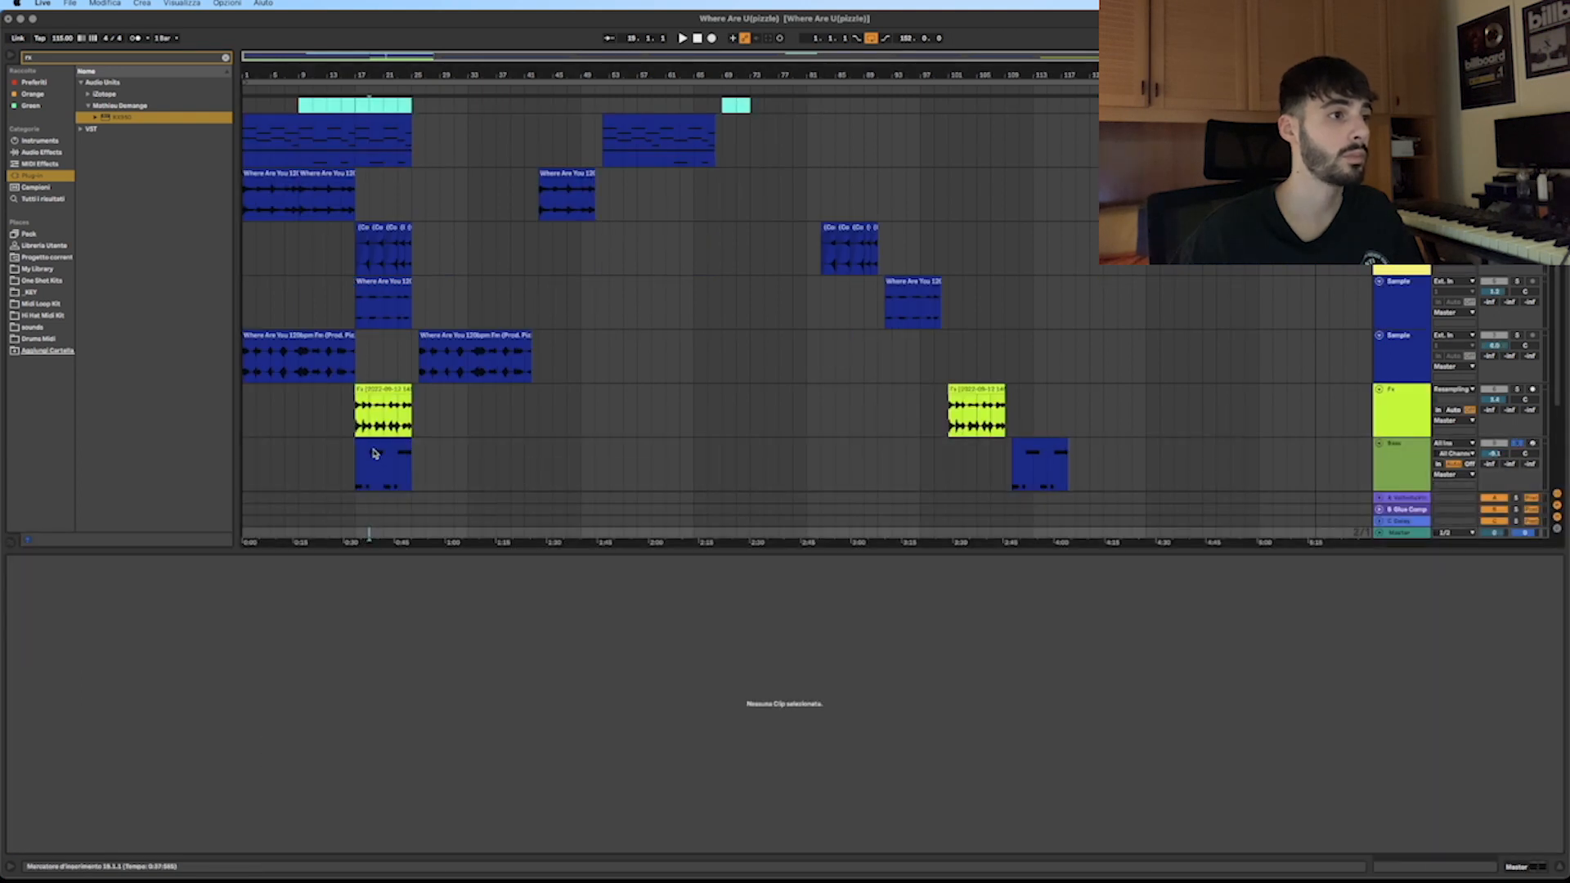
Play the soloed Bass clip from bar 17 with its notes in view, and show the track's sampler instrument.
left_click(373, 453)
key("space")
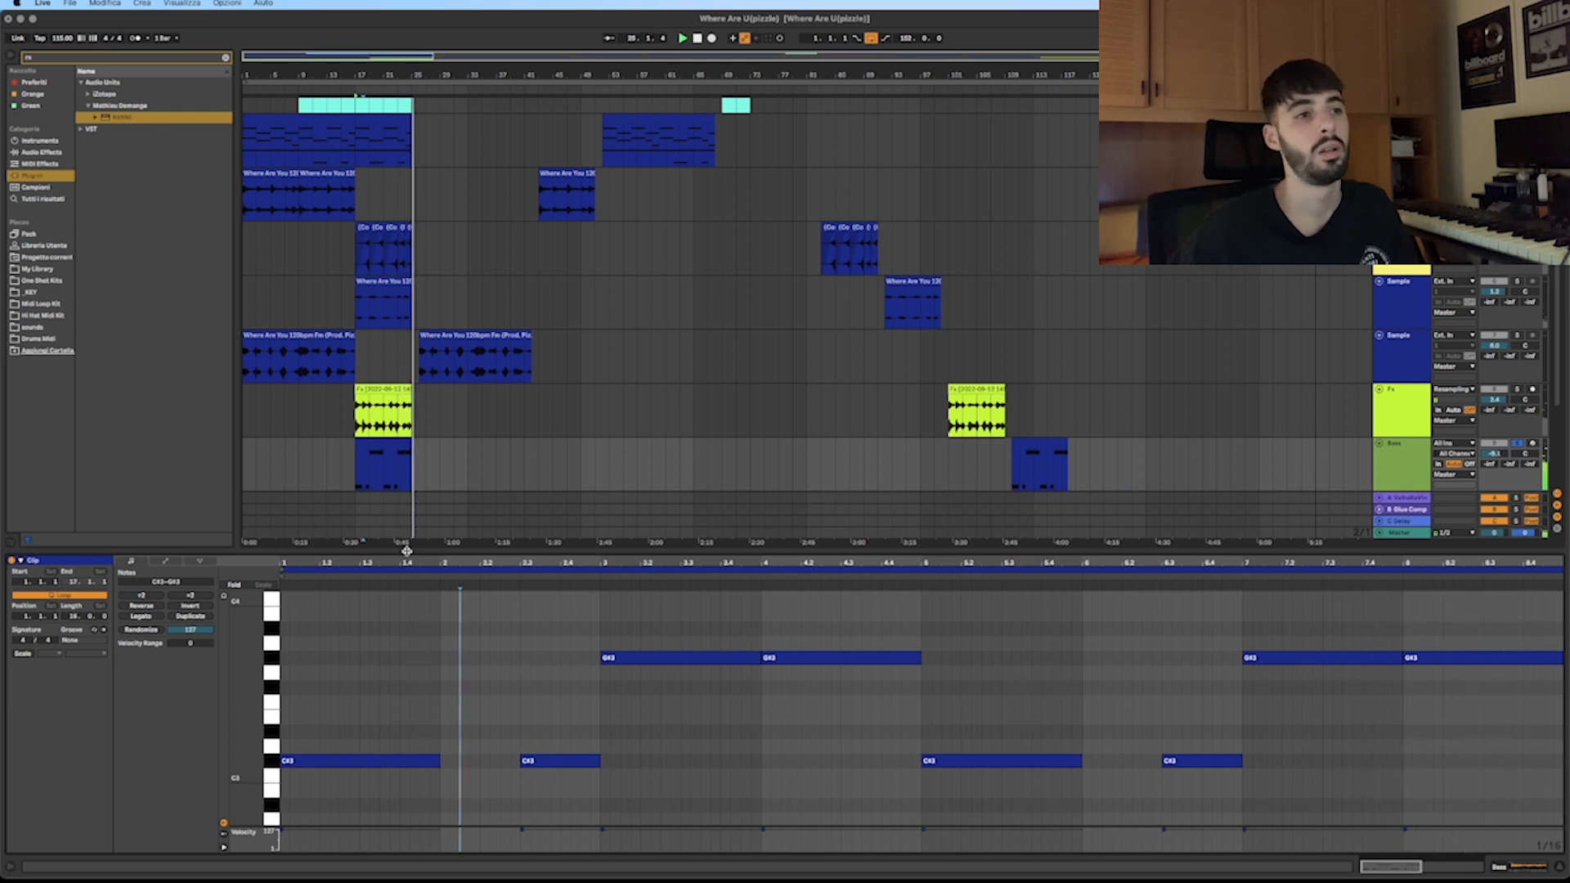
key("super+alt+l")
double_click(383, 580)
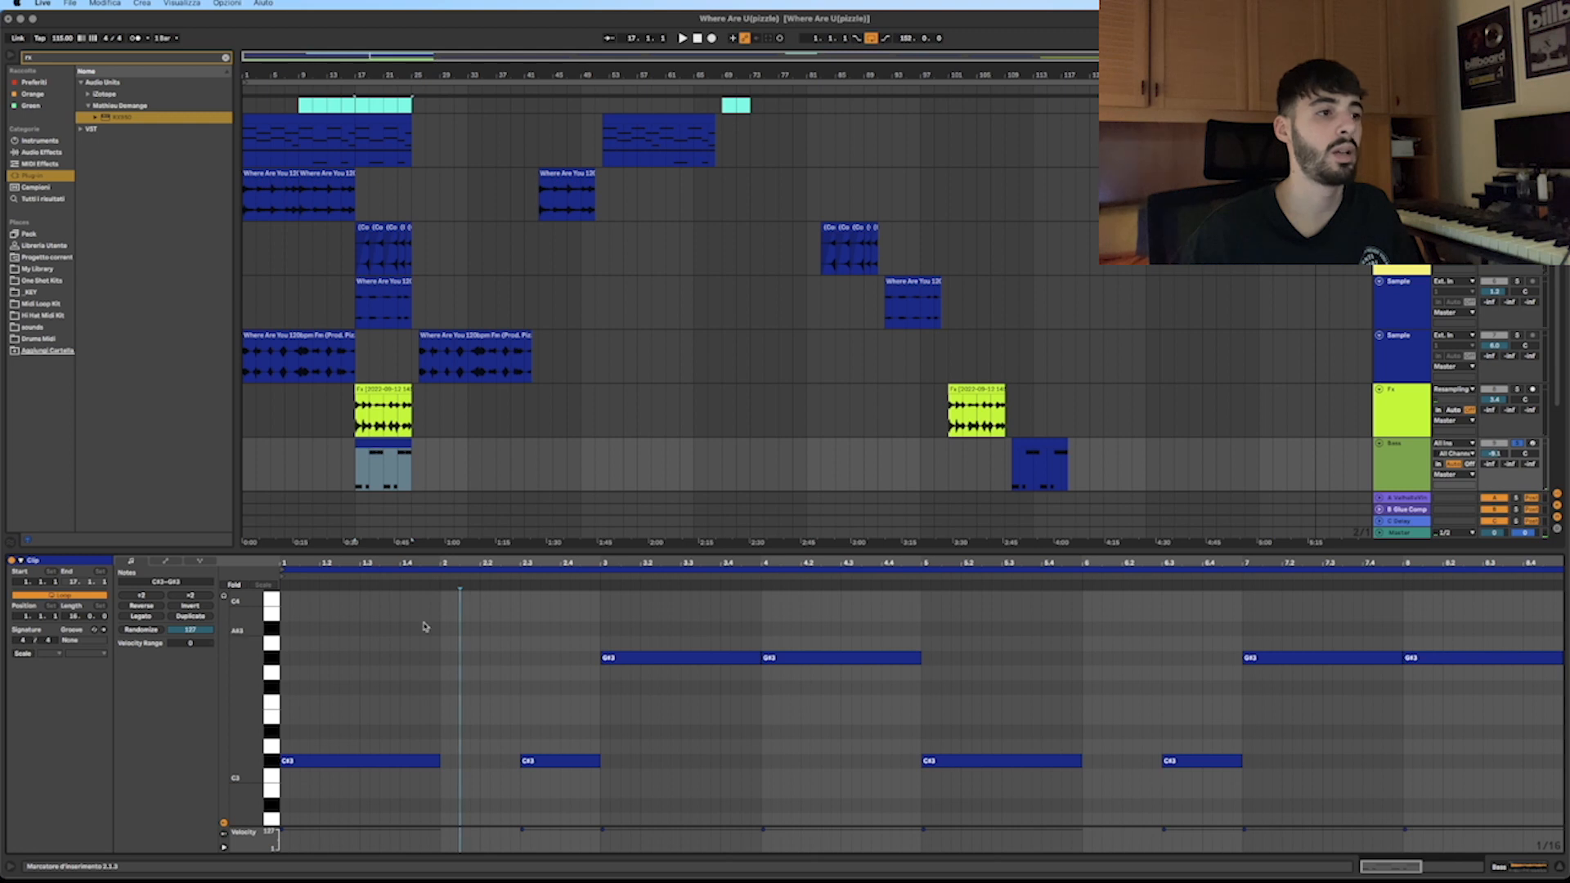
left_click(1398, 469)
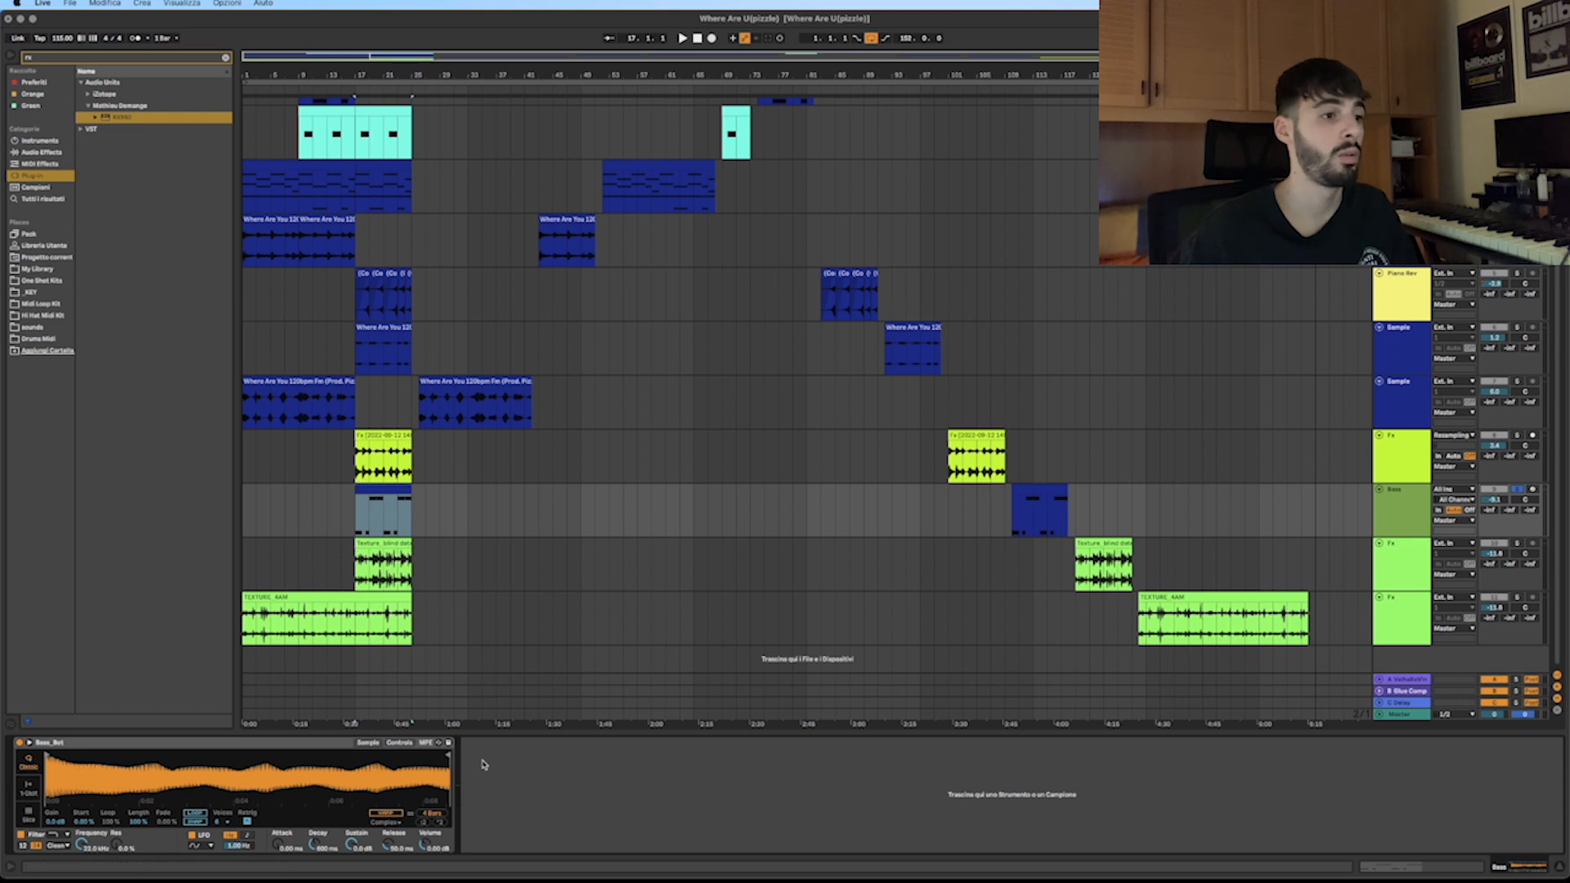
Solo the Fx track below Bass and play its Texture_blind date clip from bar 17 with EQ Eight bypassed, viewing its waveform.
left_click(1524, 546)
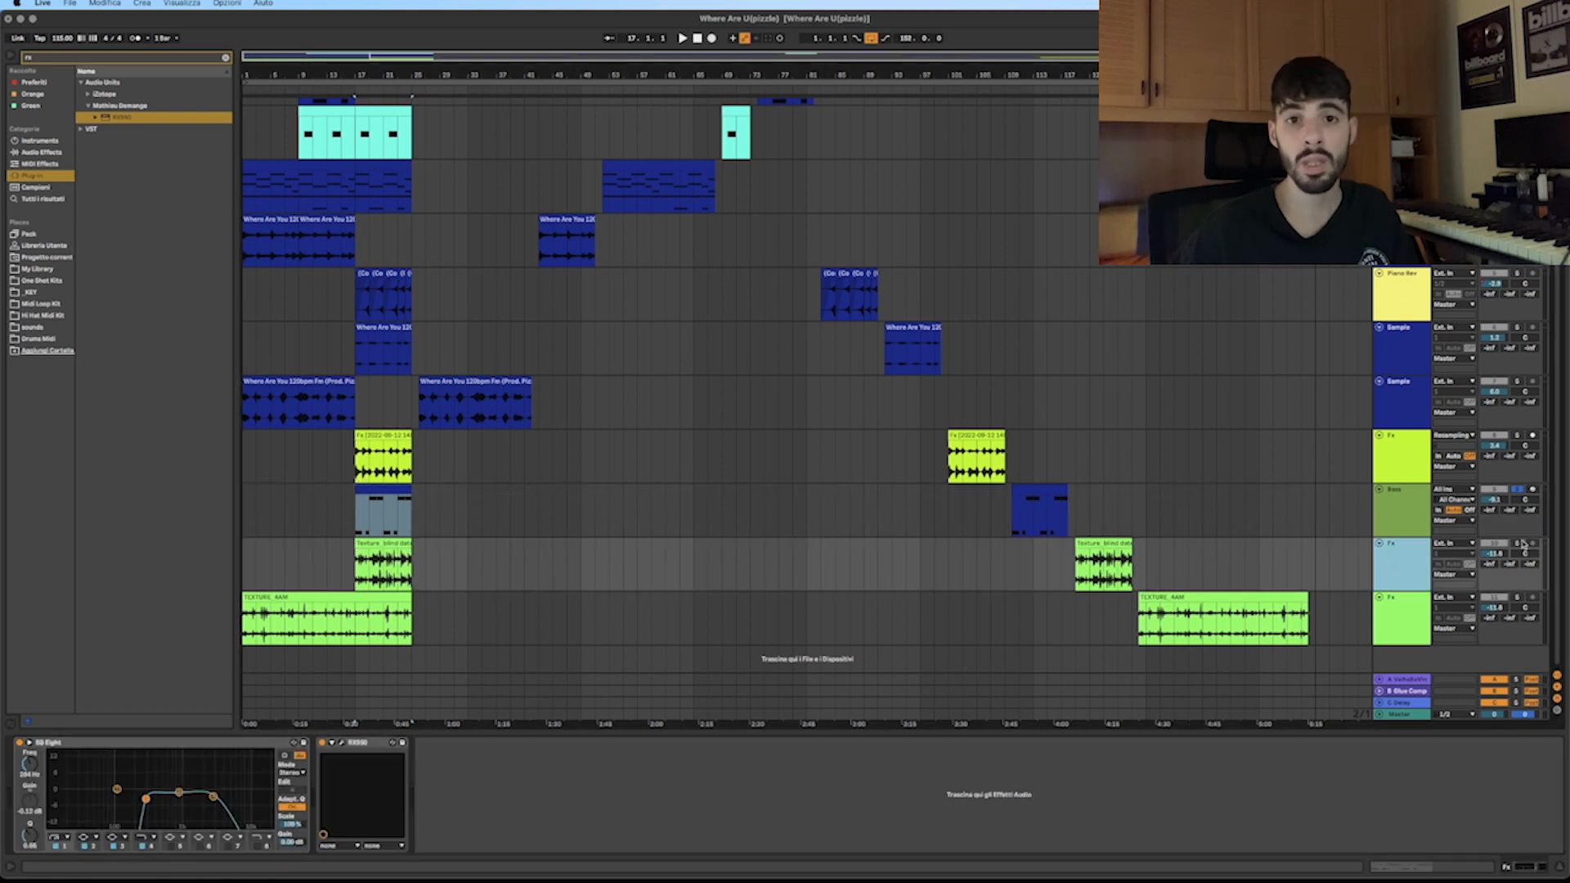
left_click(378, 547)
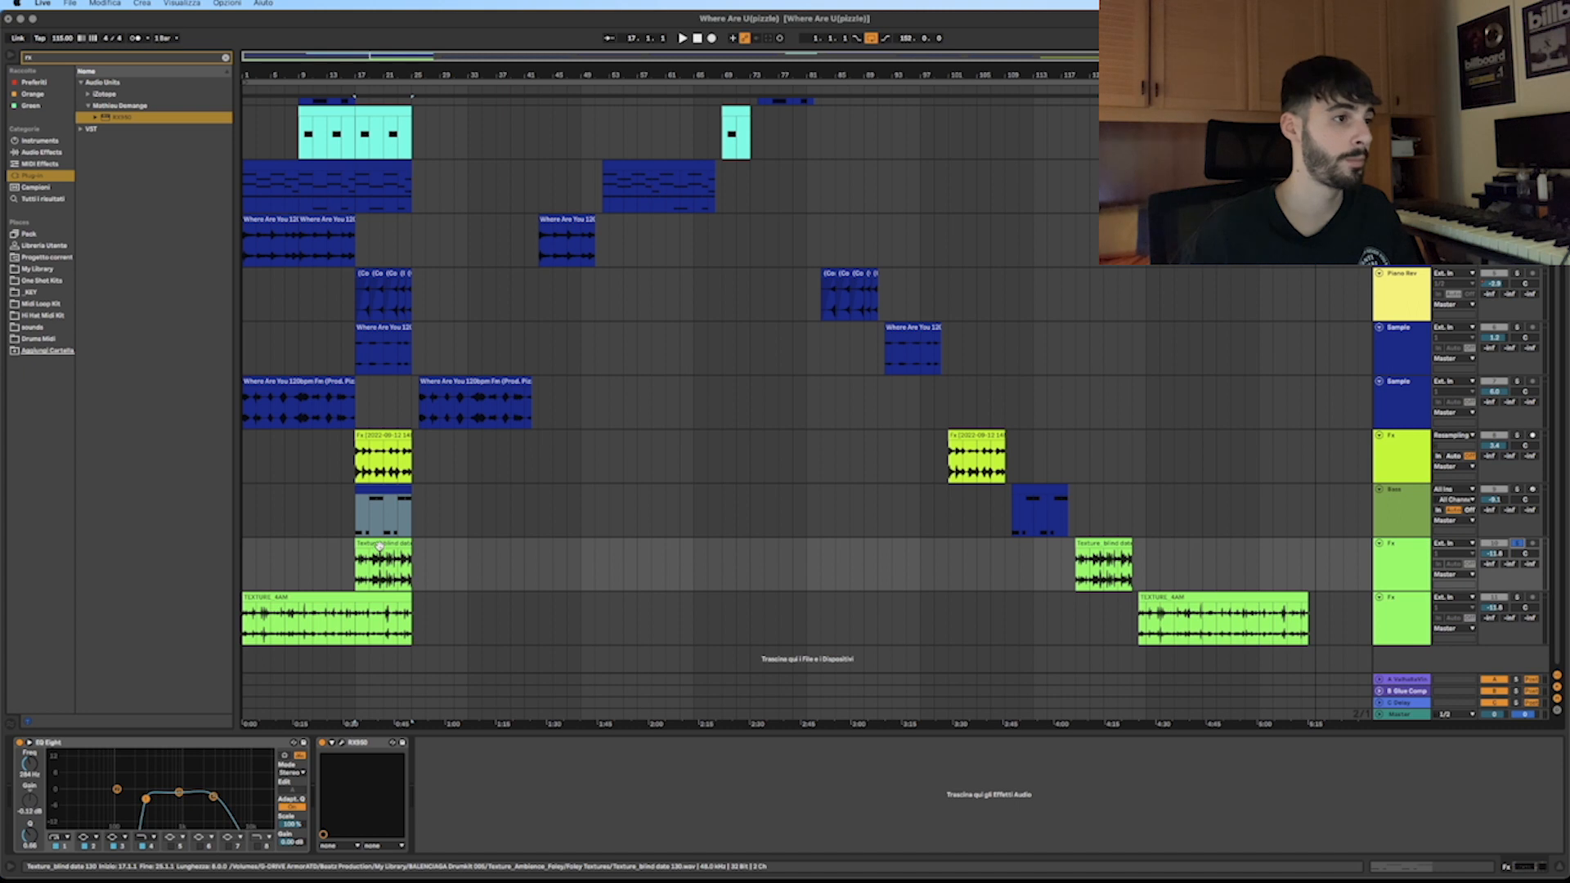
left_click(379, 546)
left_click(19, 744)
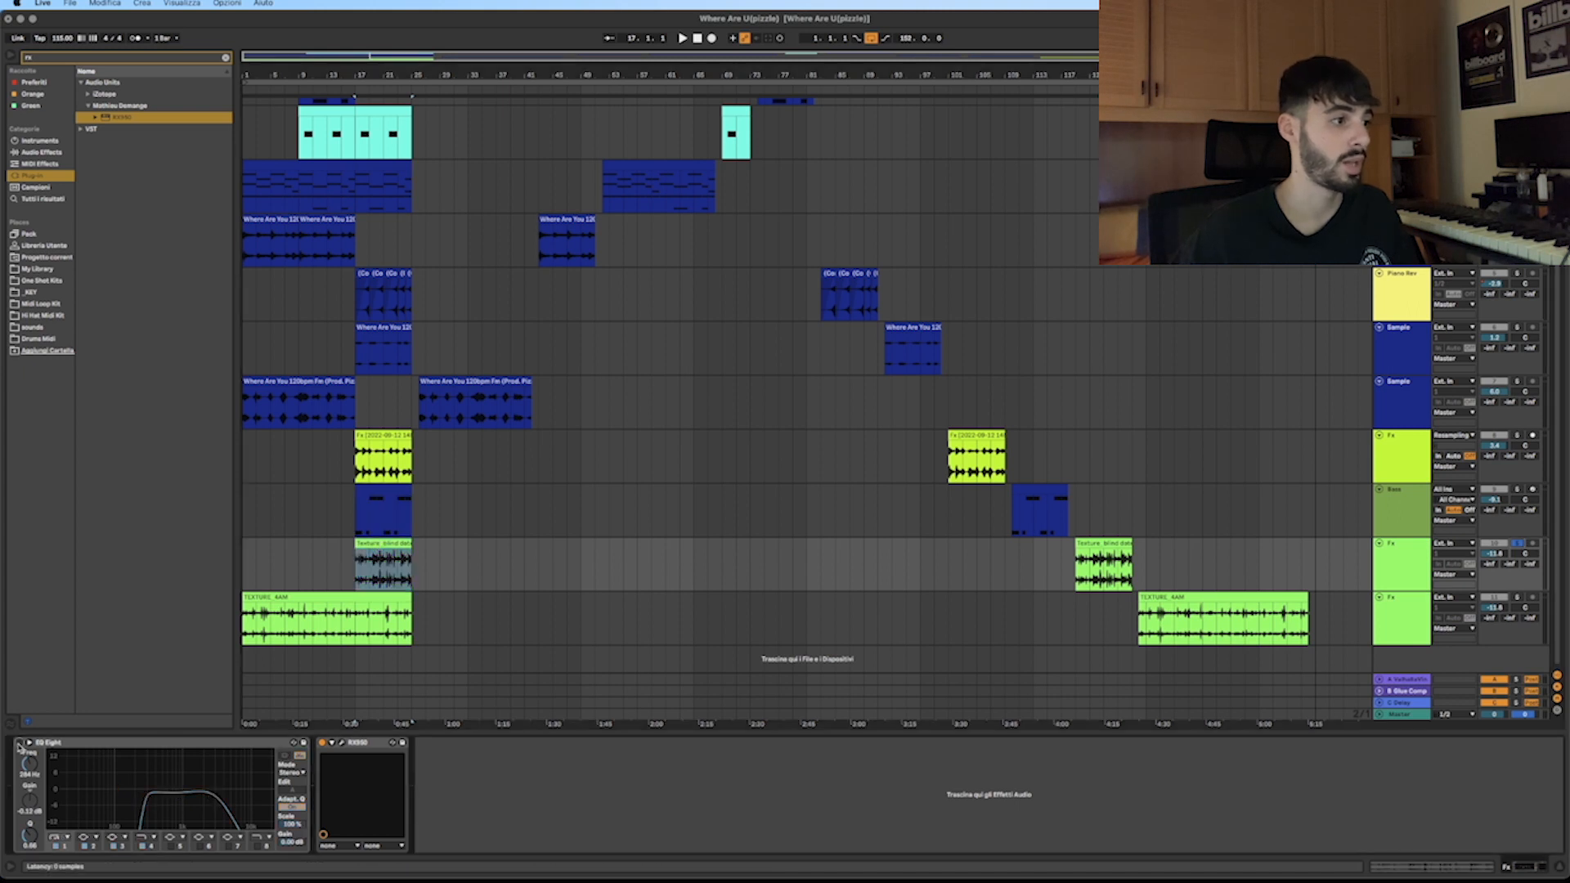
key("space")
double_click(356, 570)
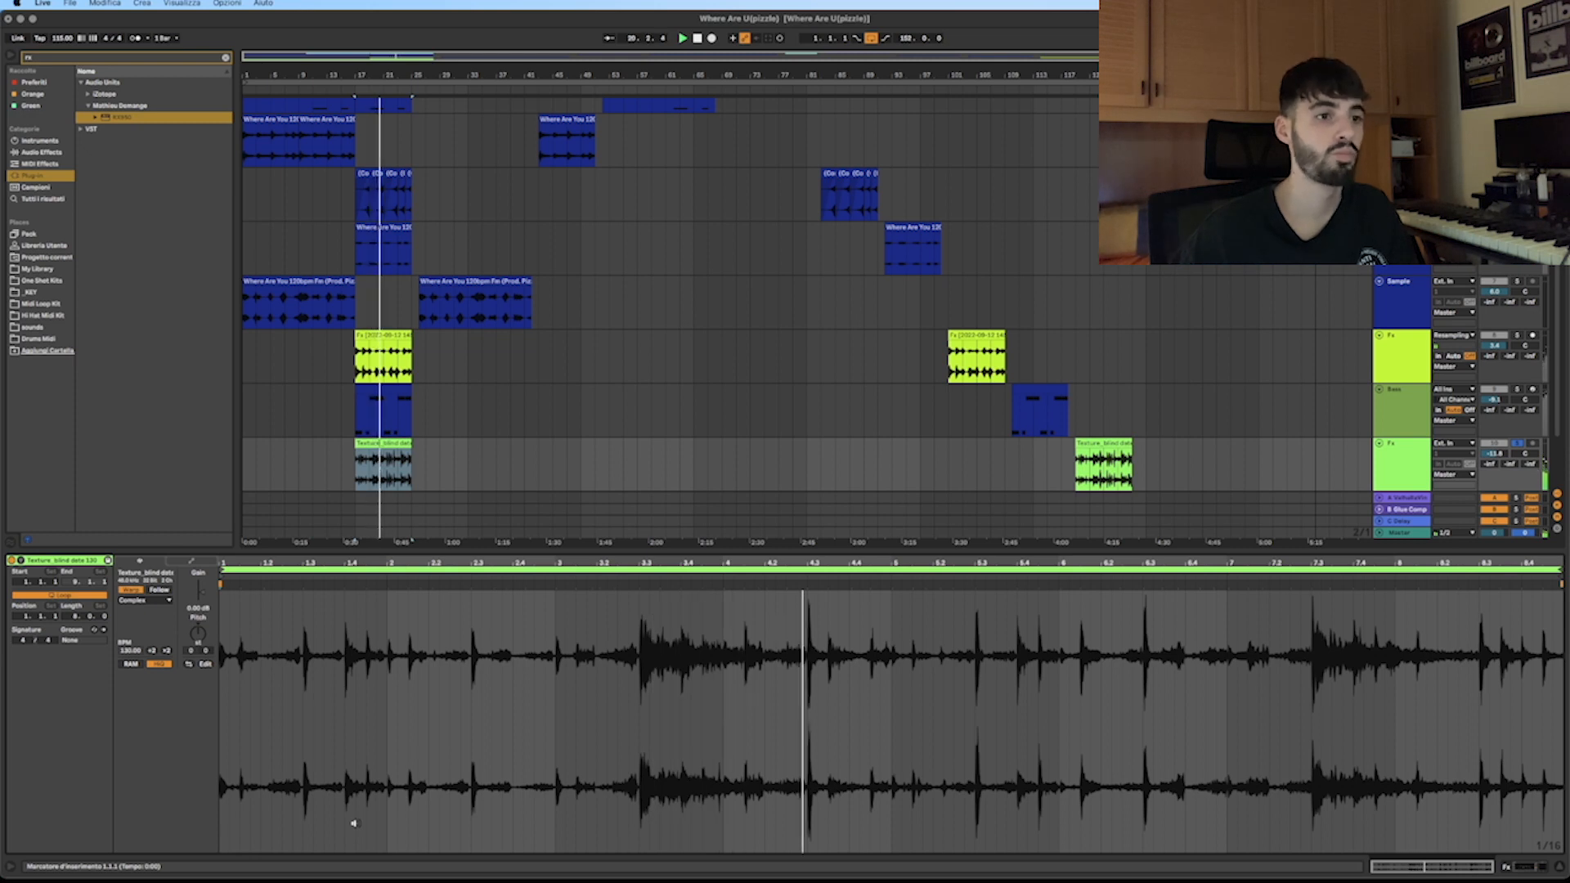
mouse_move(674, 854)
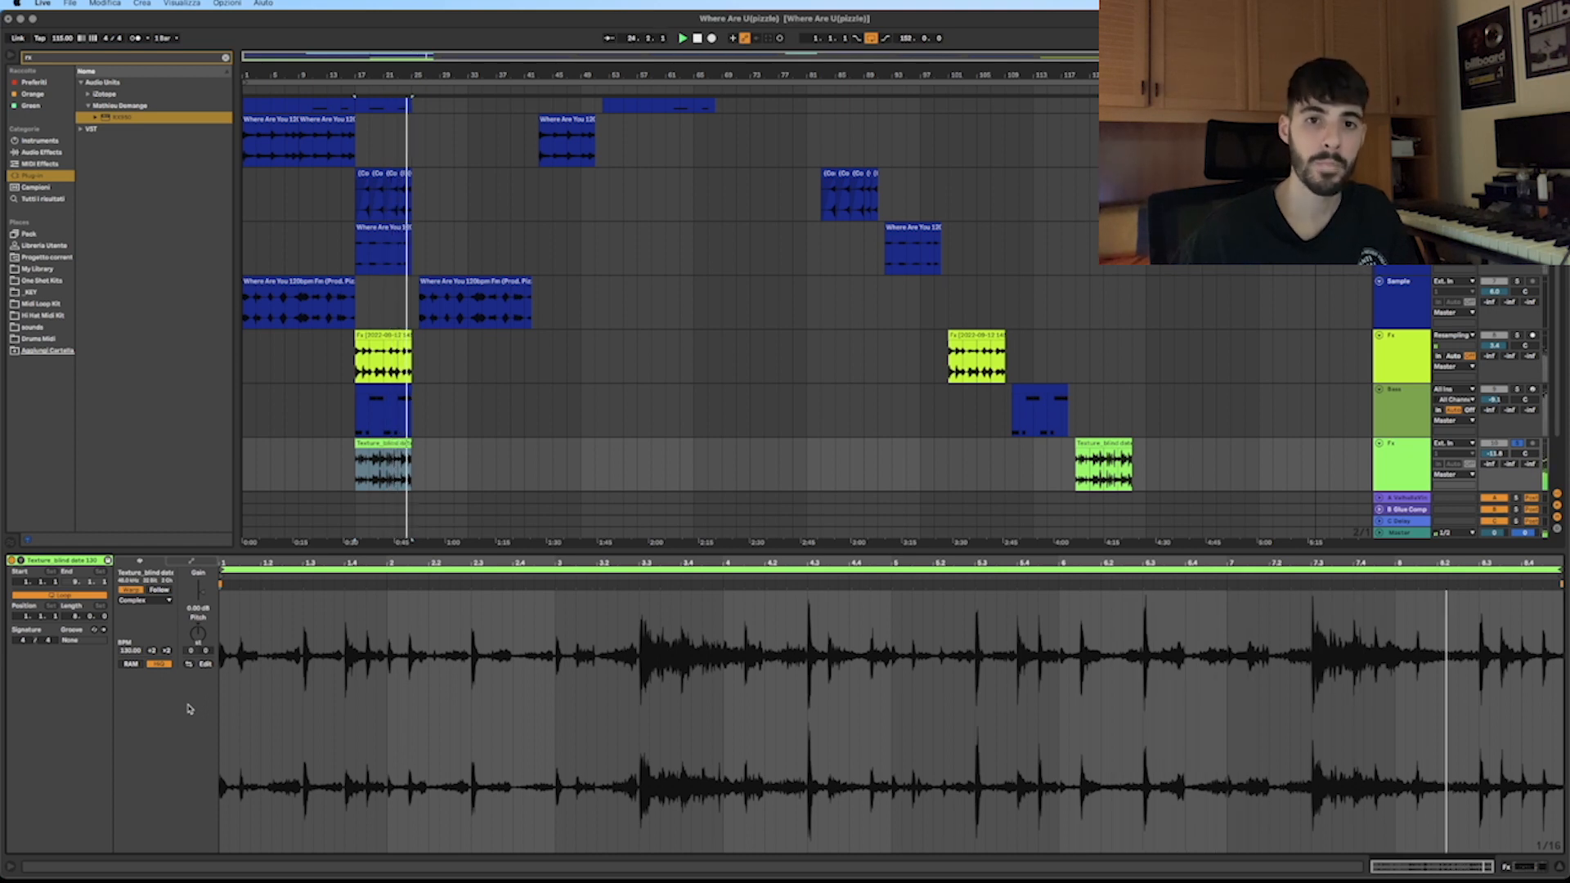
left_click(1420, 476)
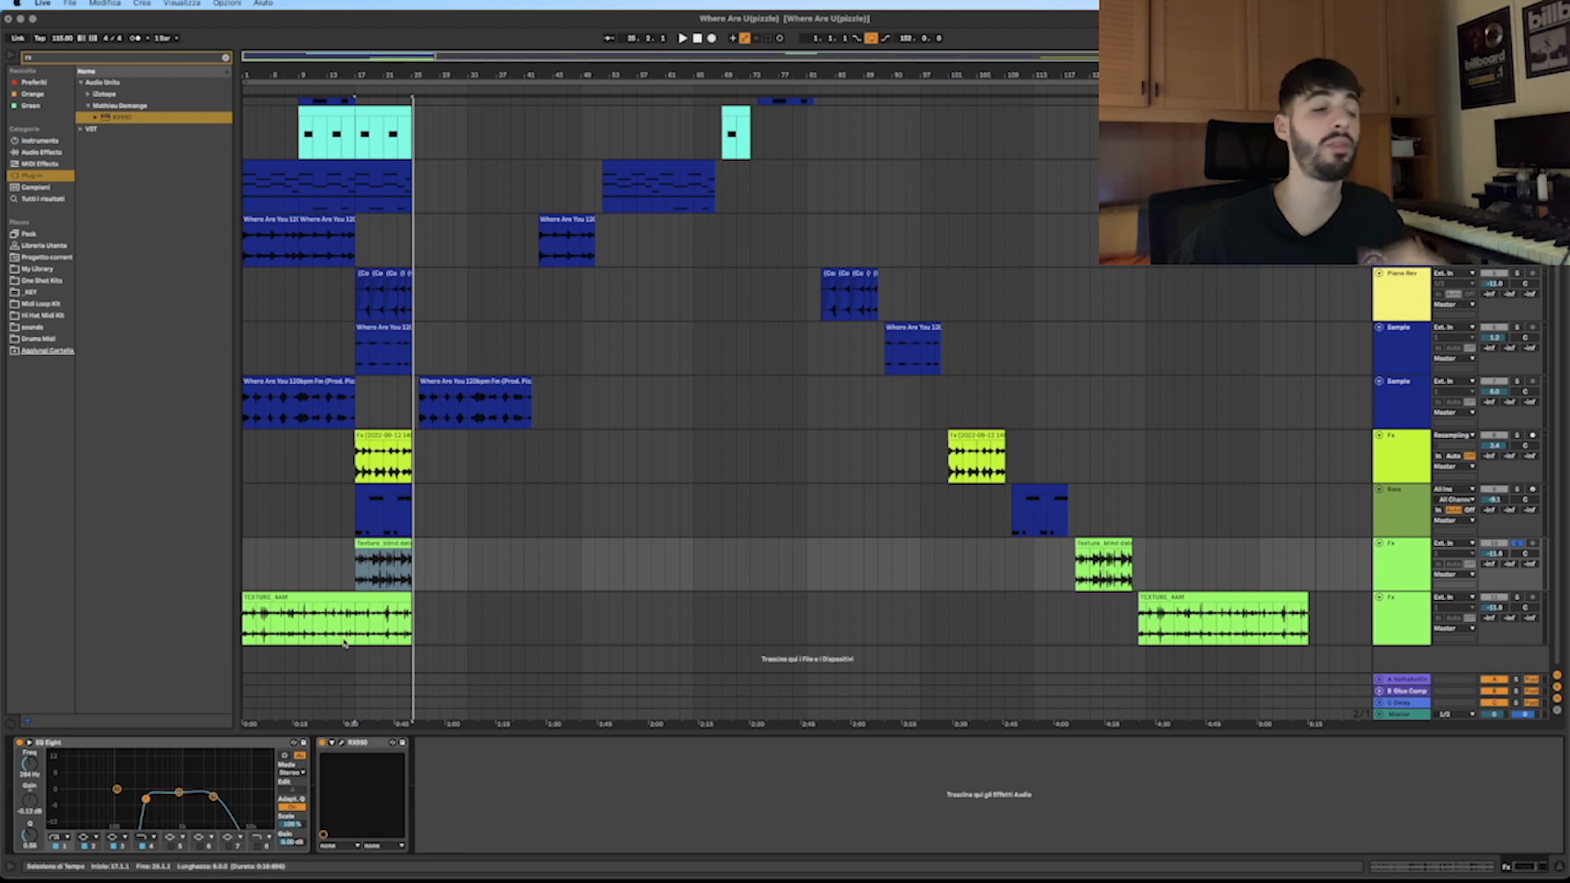
Examine the EQ Eight curve and the RX950 filter and audio bandwidth on the Texture_blind date track, and close RX950.
left_click(361, 556)
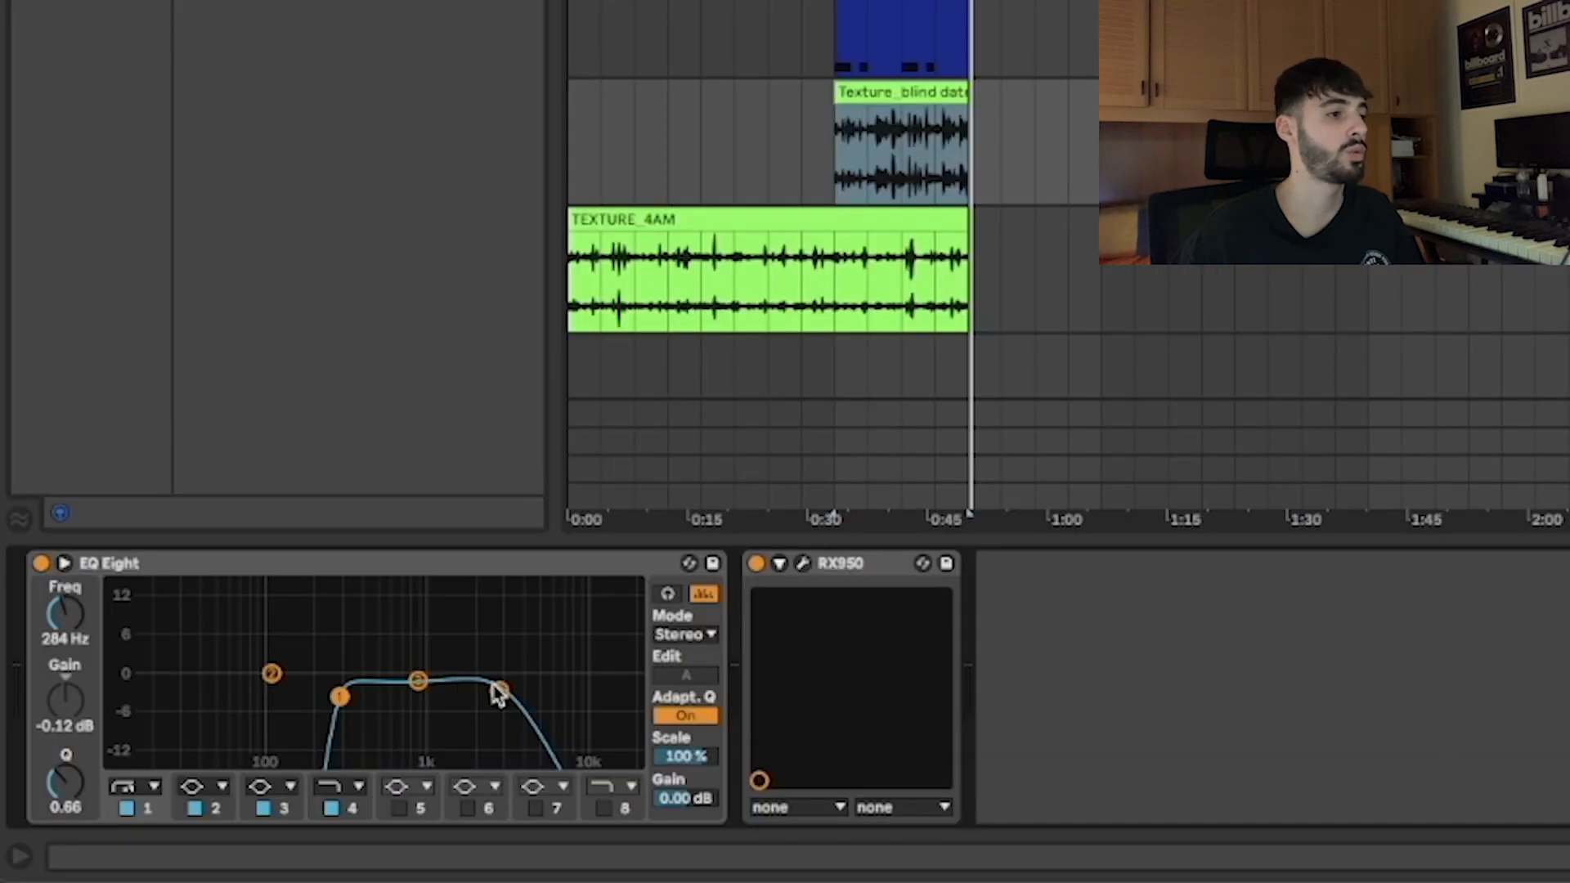
left_click(803, 564)
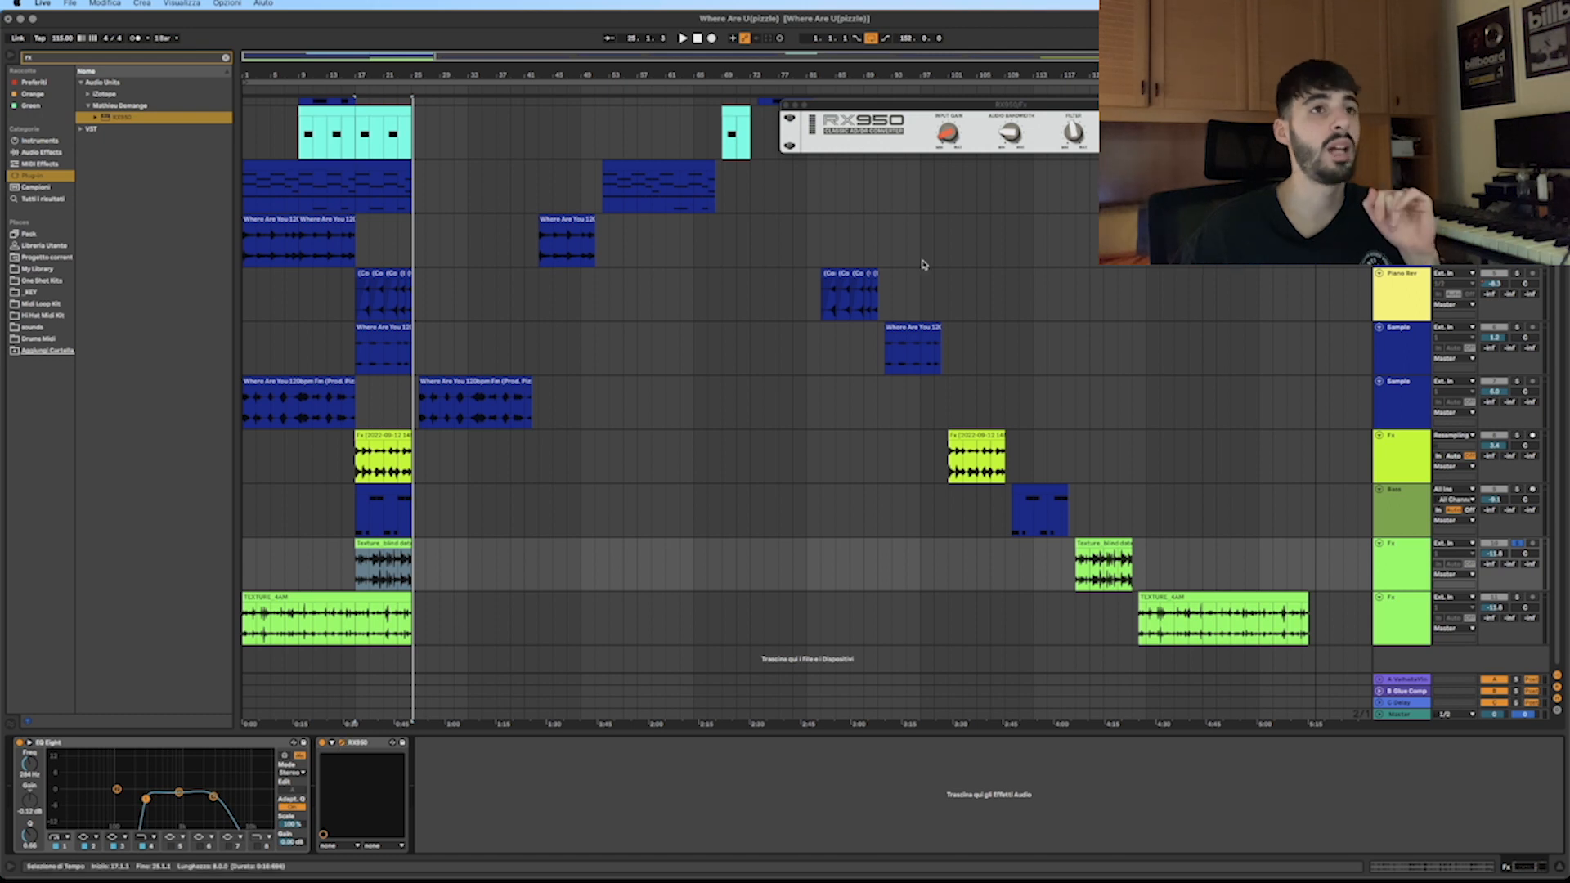
left_click_drag(991, 112, 865, 248)
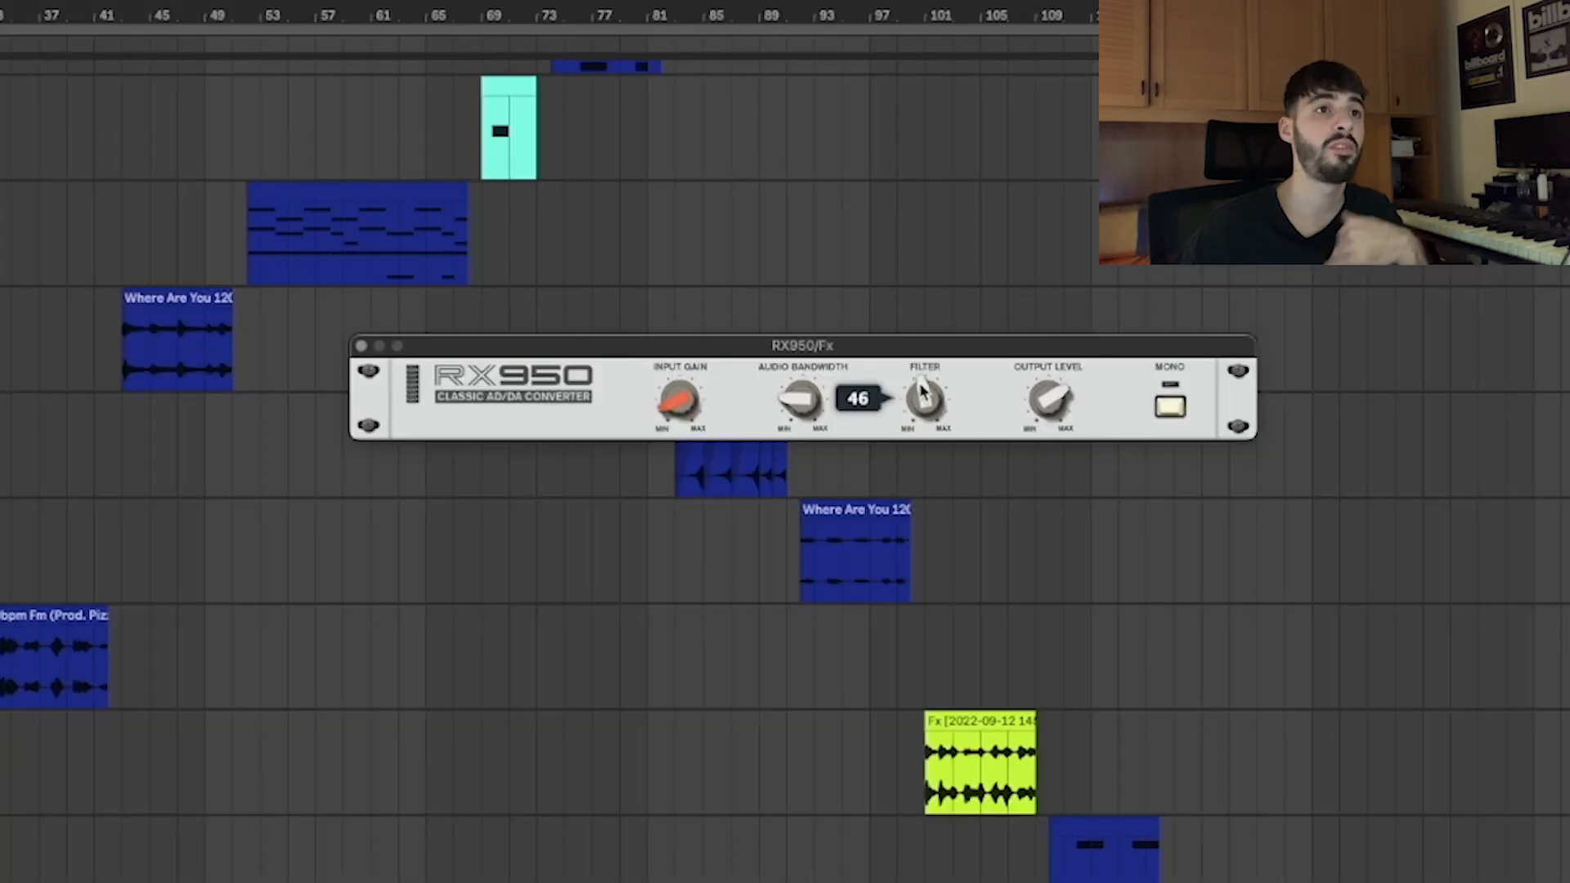
mouse_move(791, 403)
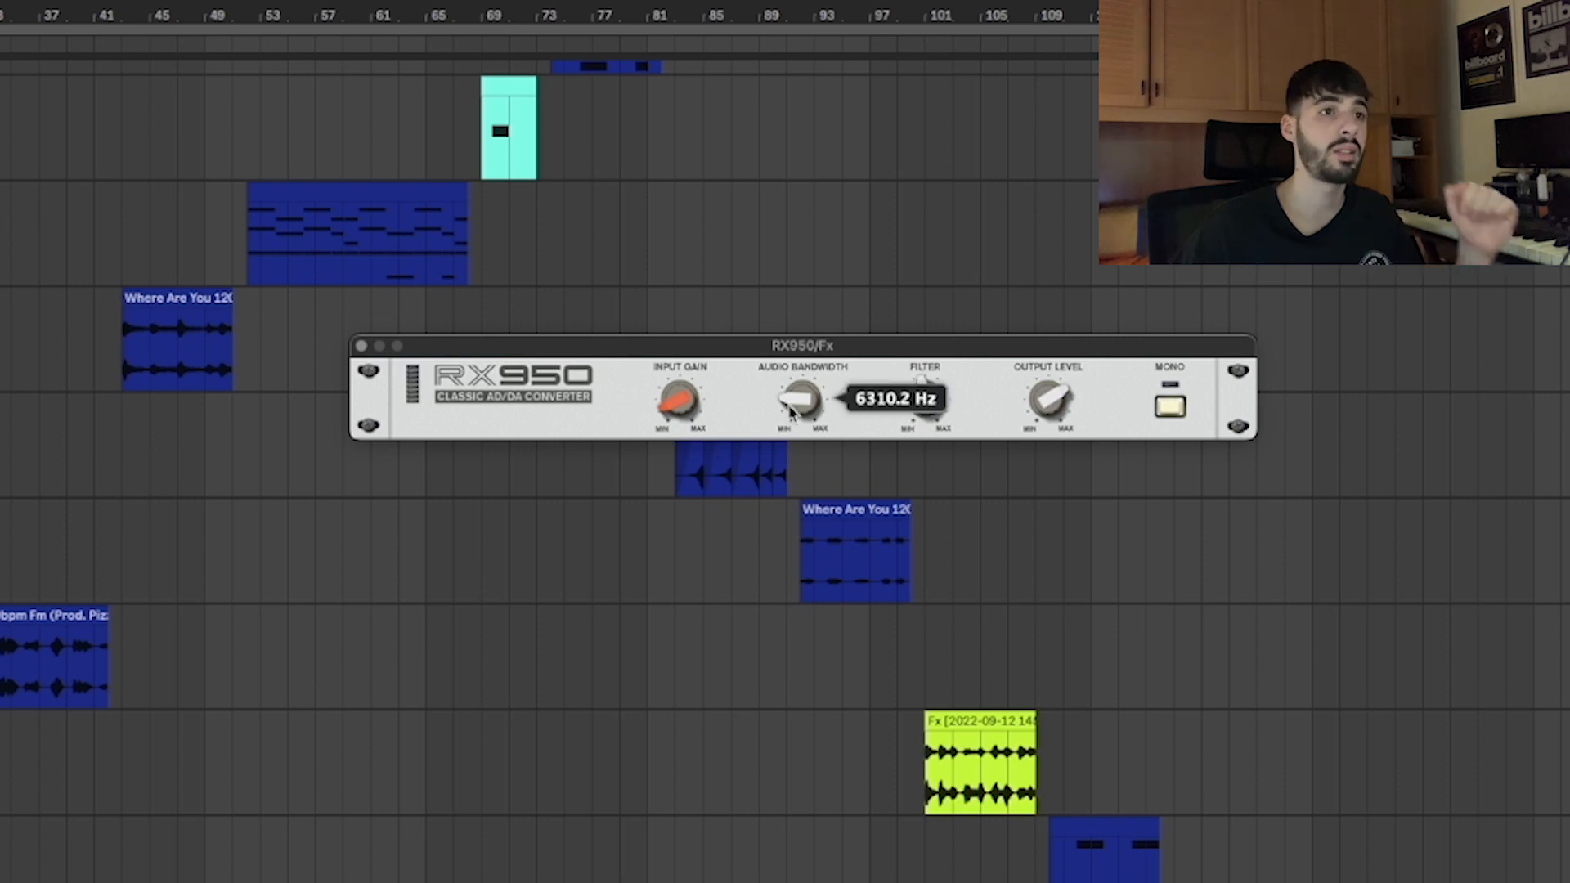
left_click(360, 347)
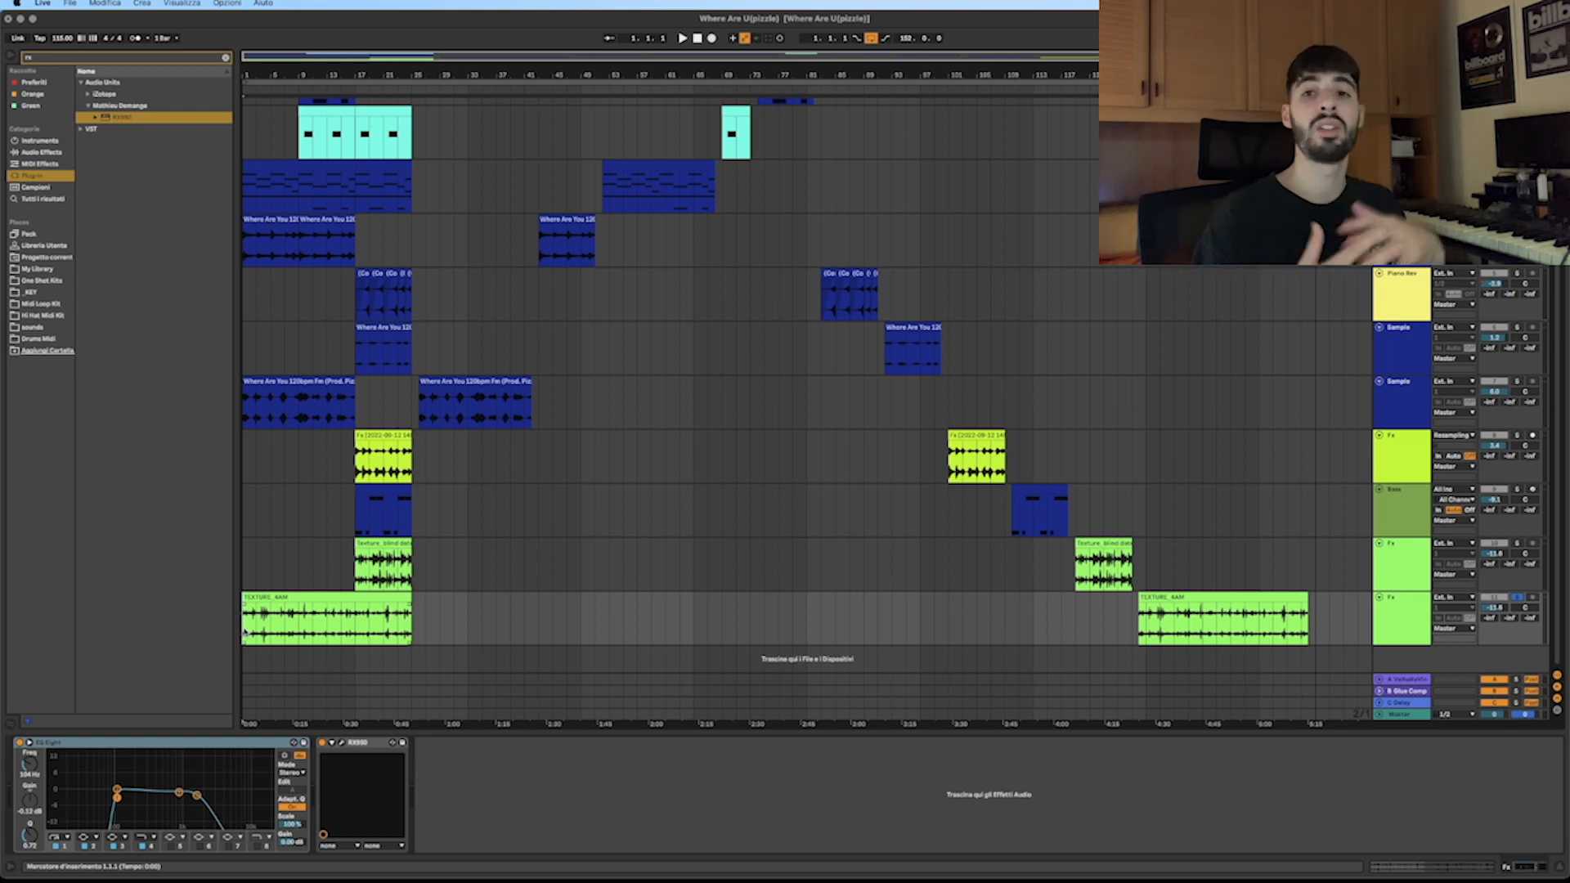
Play the soloed TEXTURE_4AM clip from bar 1 with EQ Eight and RX950 bypassed, and replay it with both switched on.
left_click(19, 743)
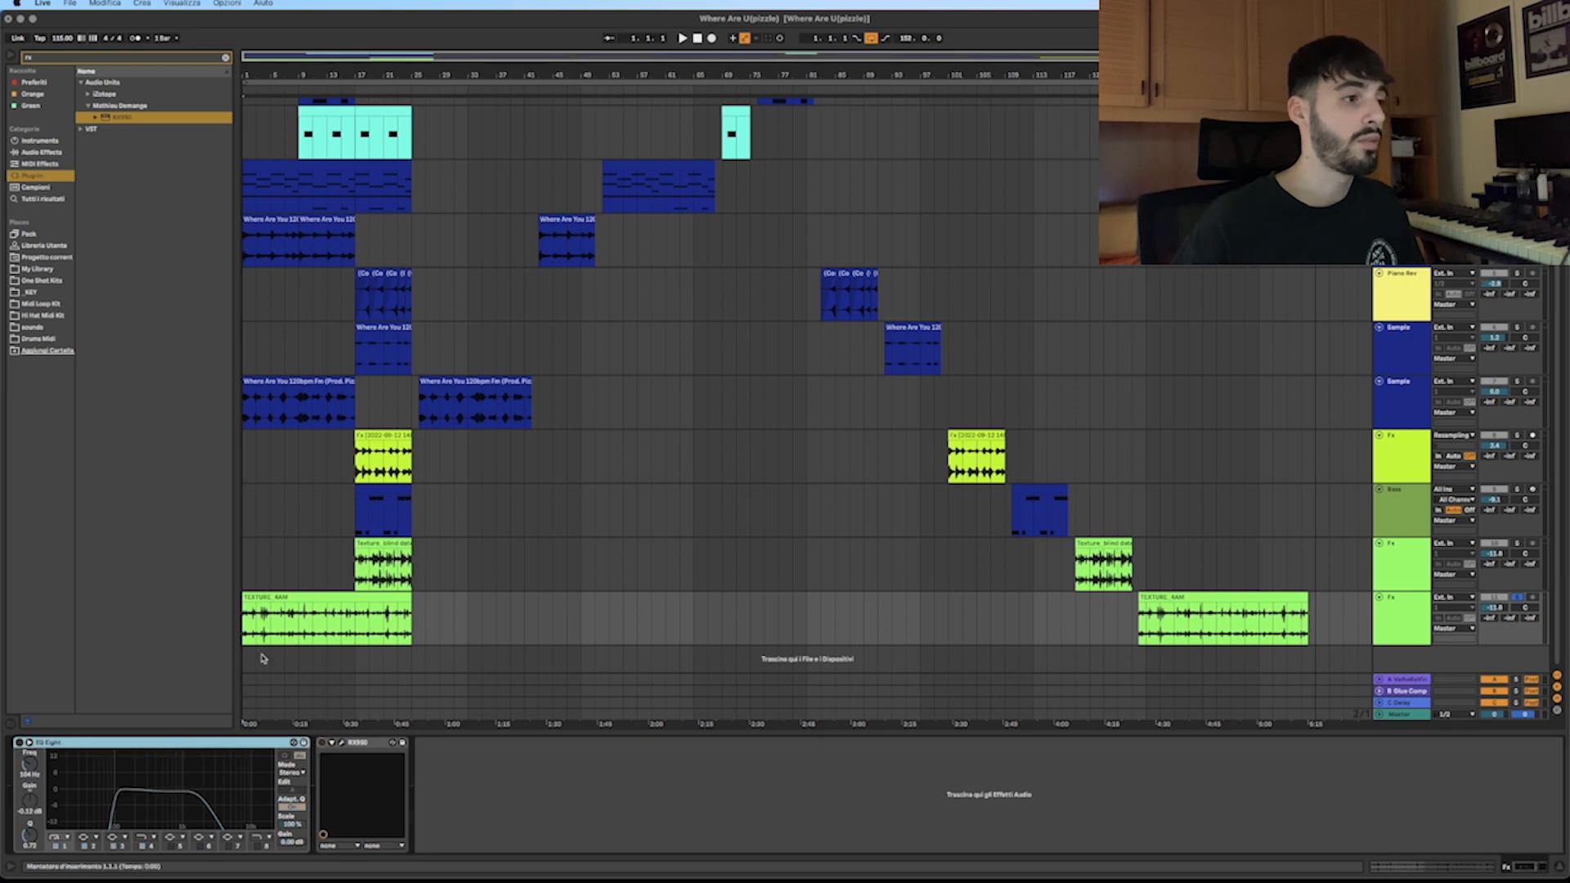
key("space")
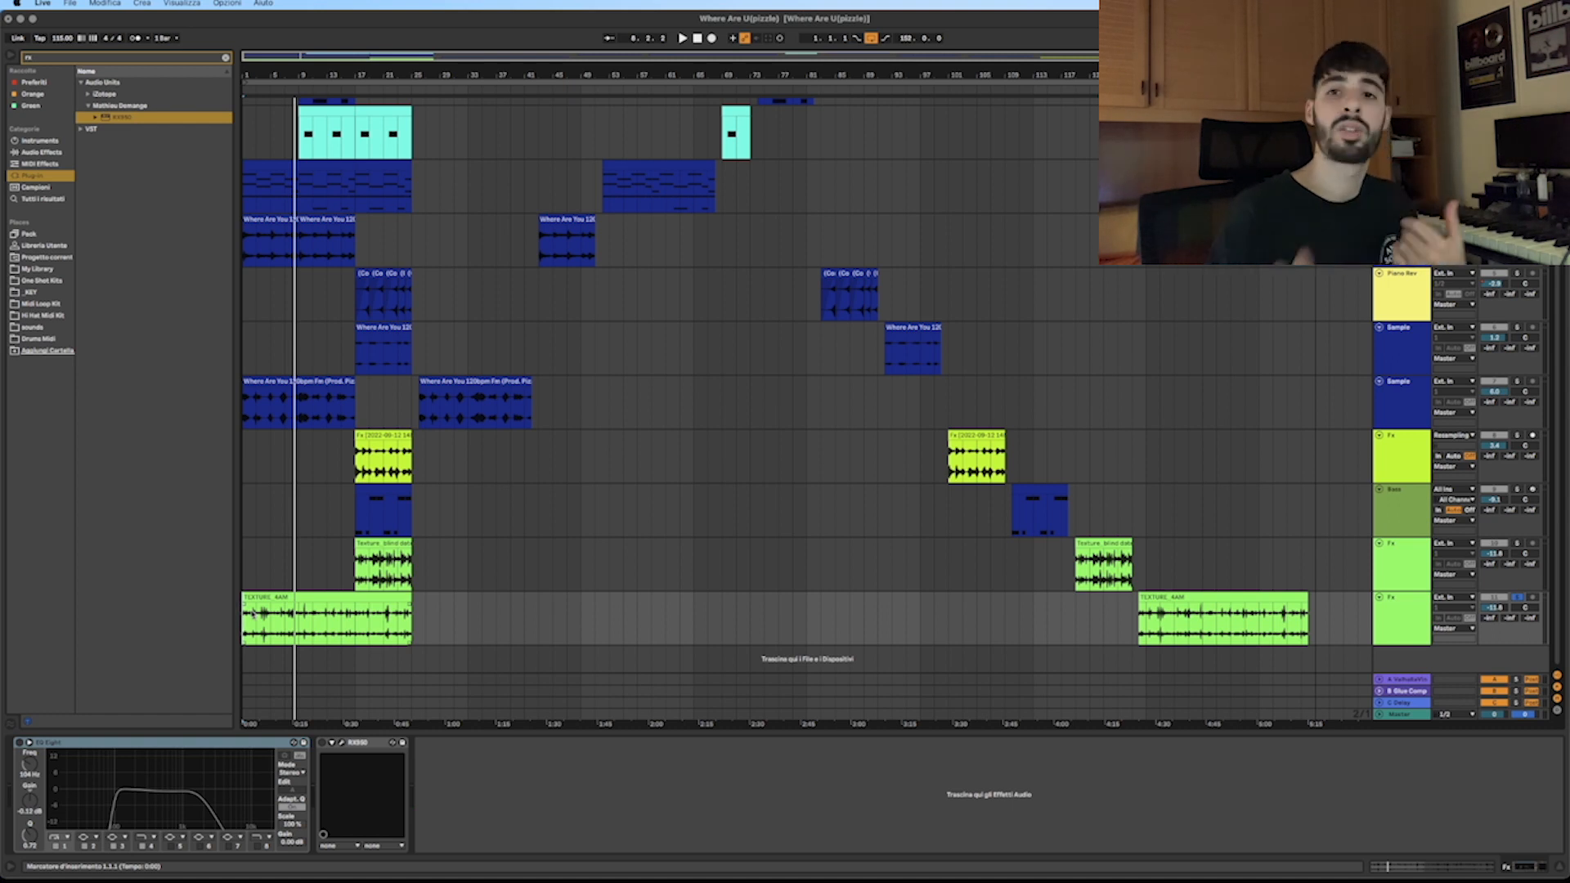
left_click(19, 743)
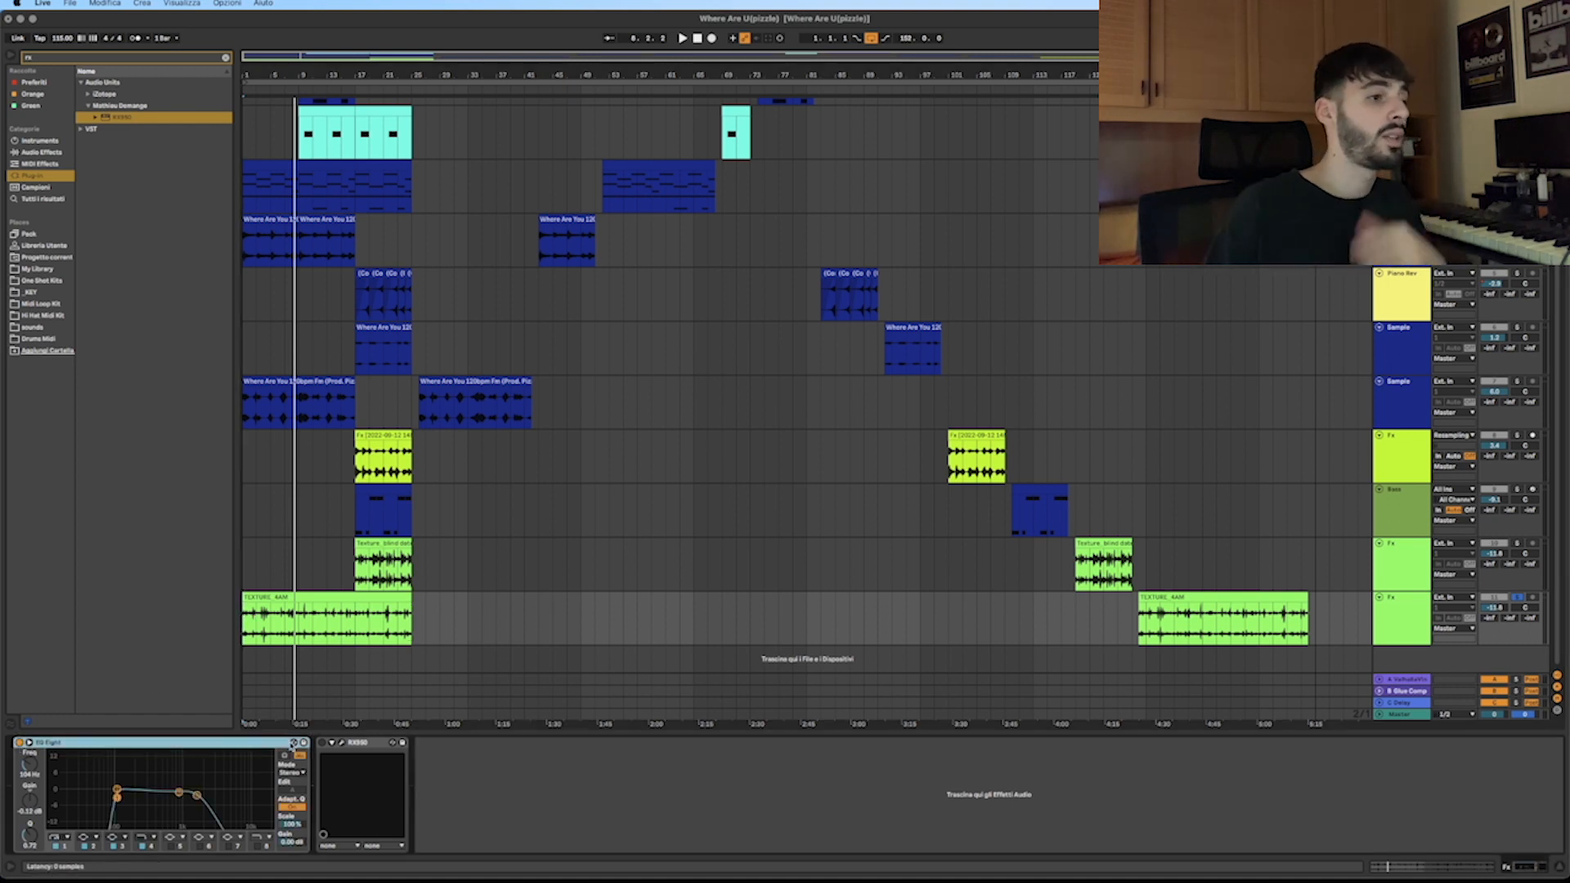
left_click(322, 743)
key("space")
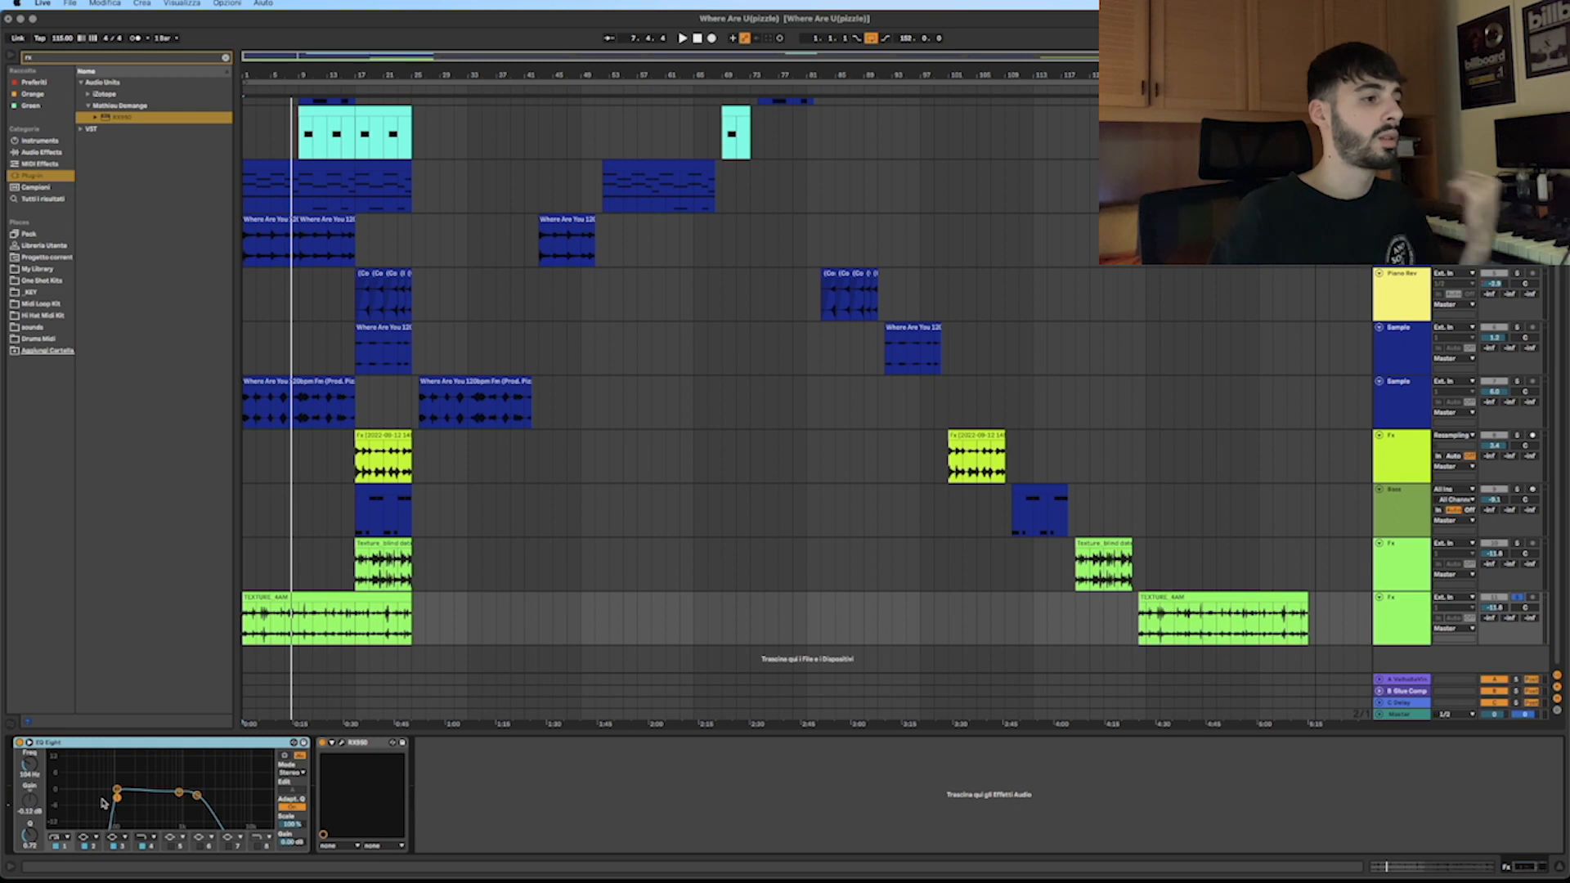
Examine the RX950 filter and audio bandwidth settings on the TEXTURE_4AM track and close the plug-in.
left_click(342, 744)
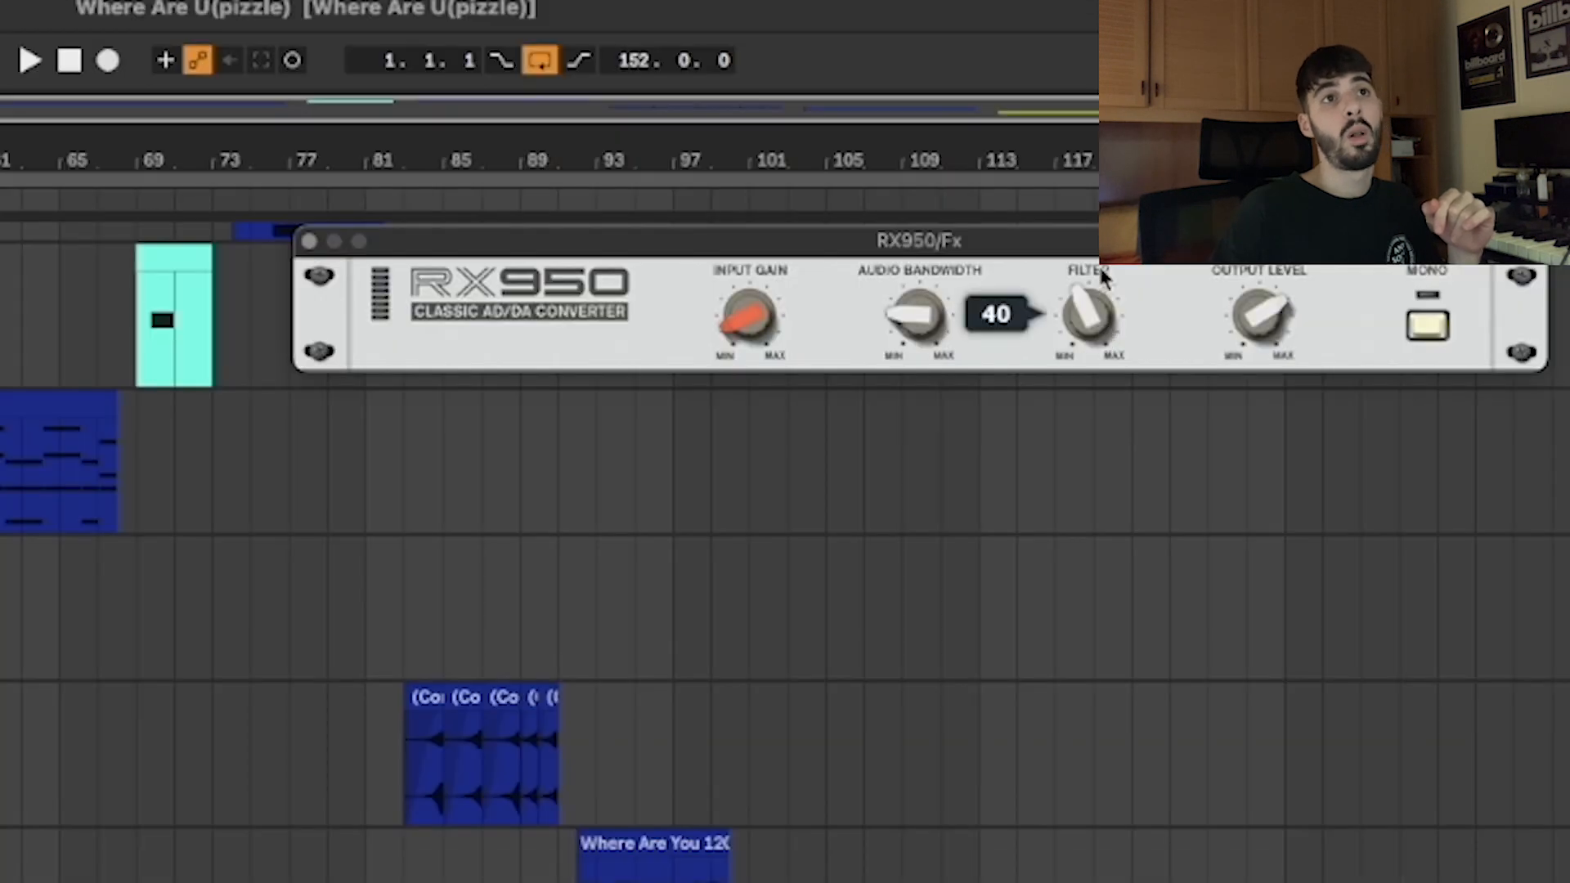
left_click_drag(1076, 106, 1056, 113)
left_click_drag(1051, 273, 978, 306)
mouse_move(956, 406)
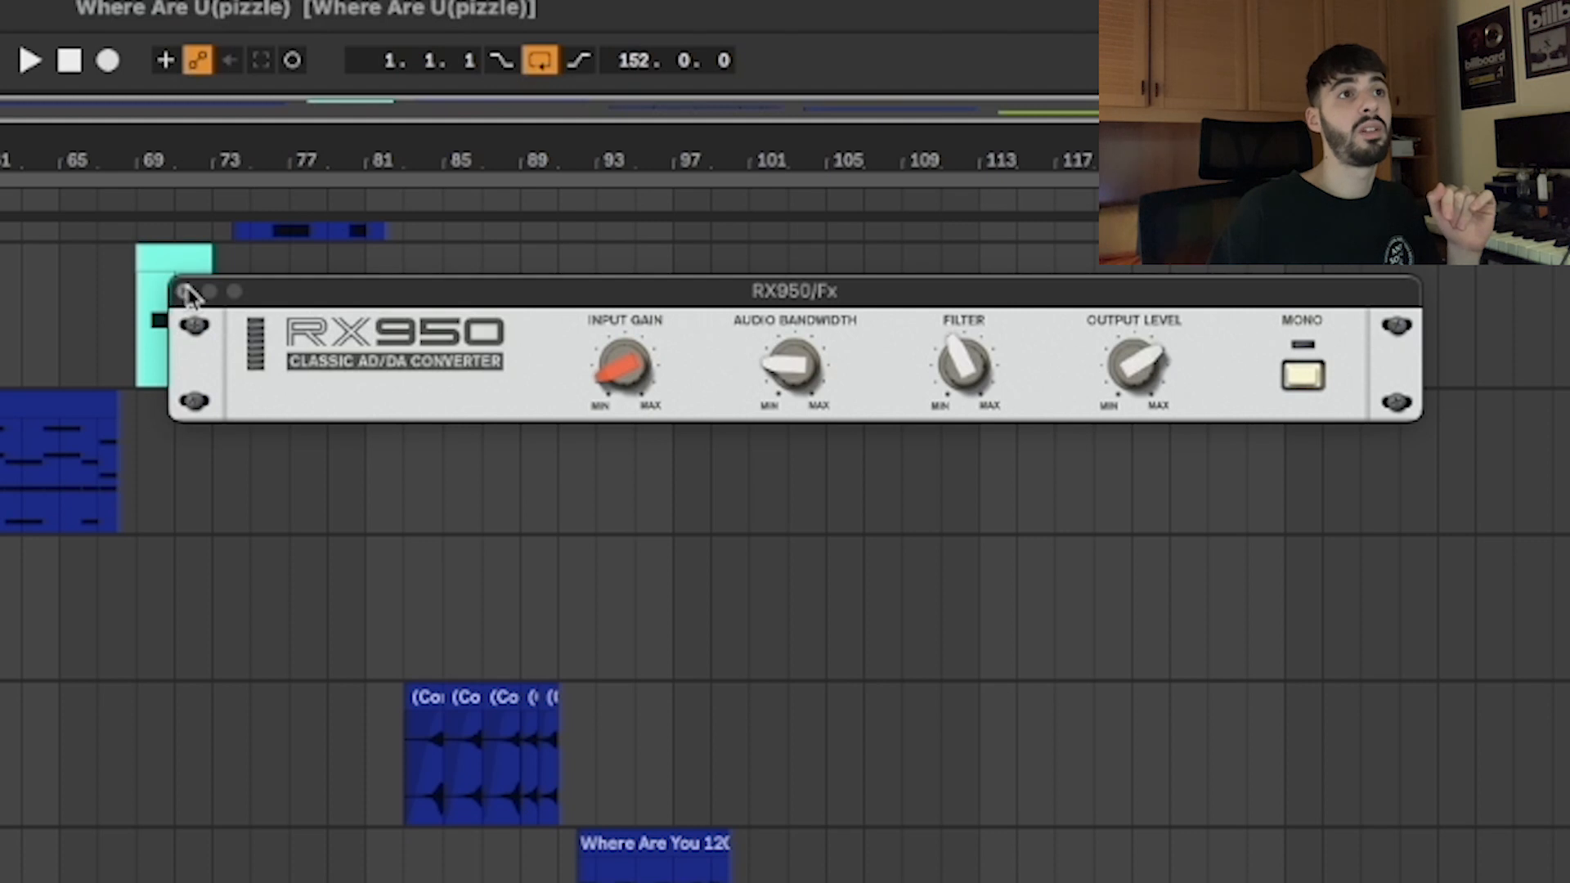
mouse_move(818, 400)
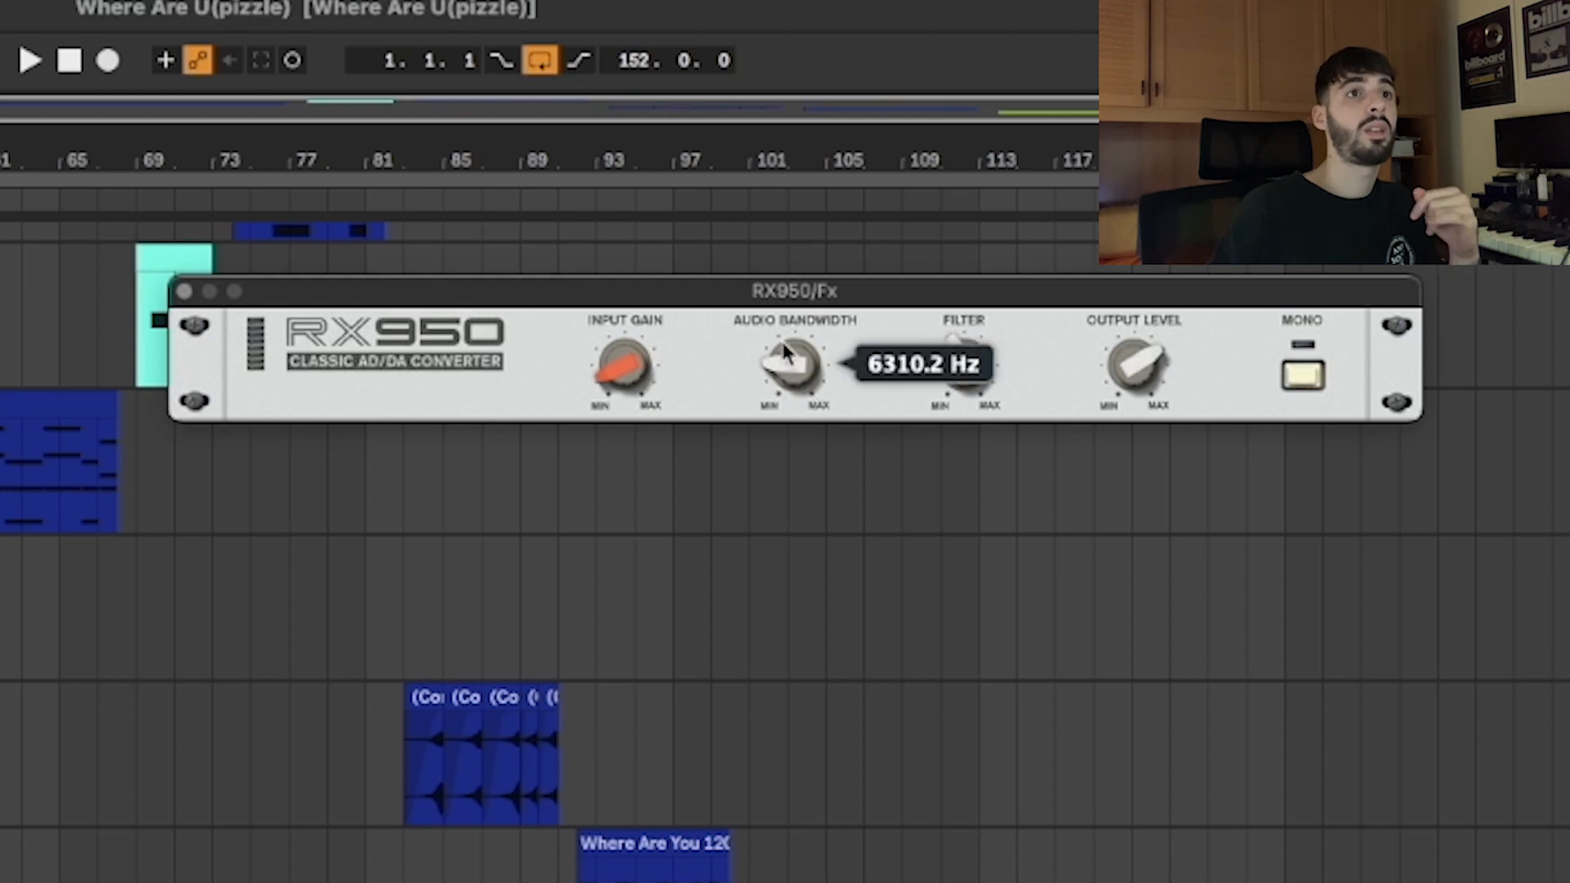
left_click(184, 293)
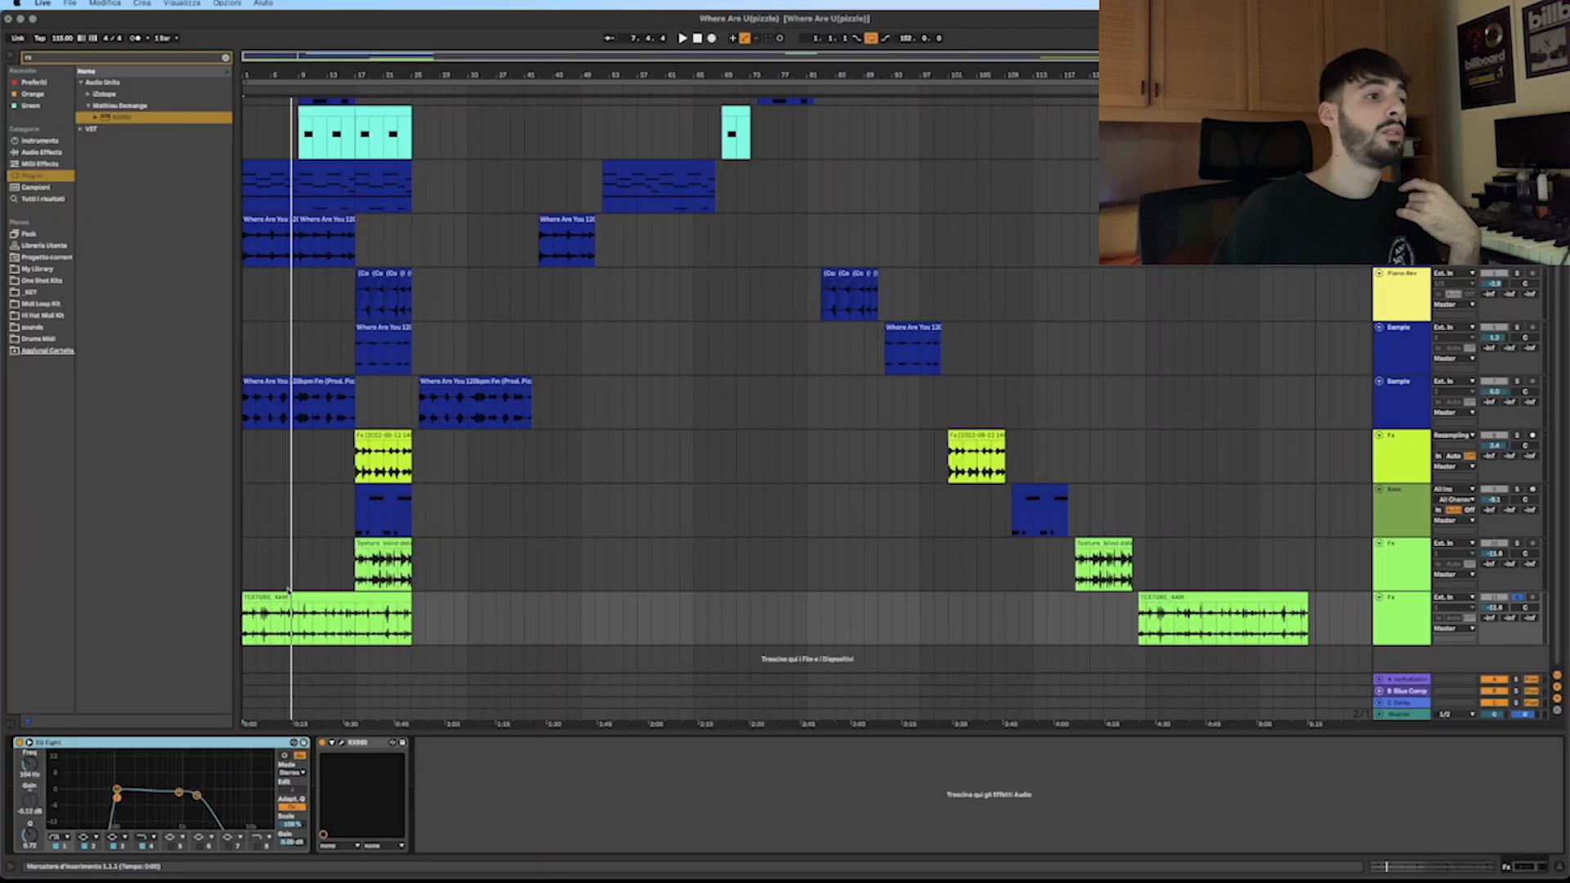